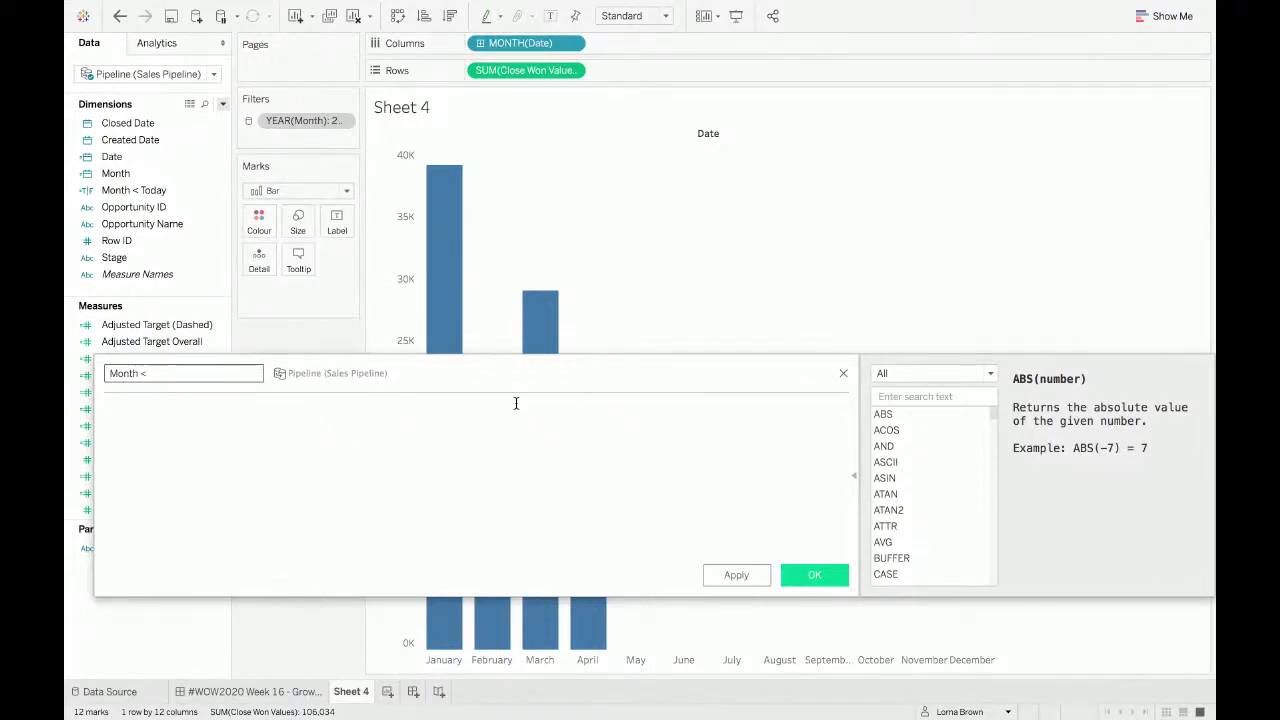
Step: Create a calculated field named "Month < Today 2" with the formula [Date] < DATETRUNC('month',TODAY())
type("Today 2")
left_click(498, 414)
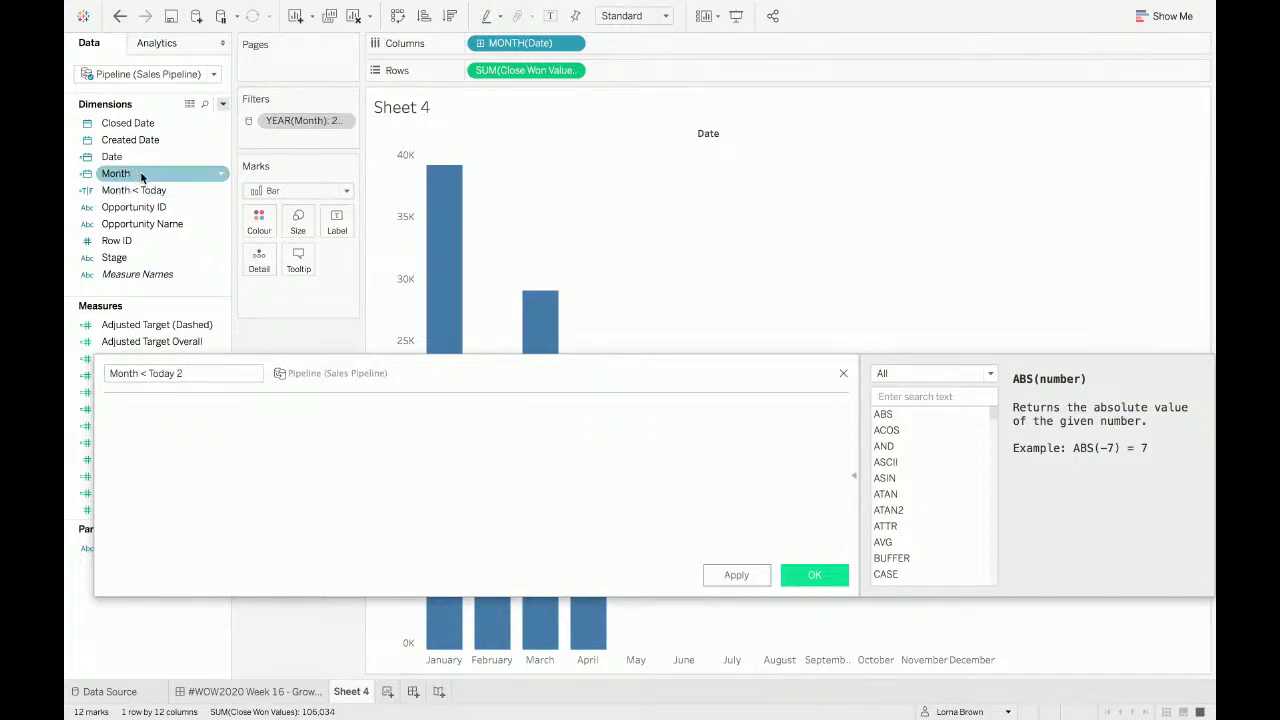
left_click_drag(132, 160, 306, 437)
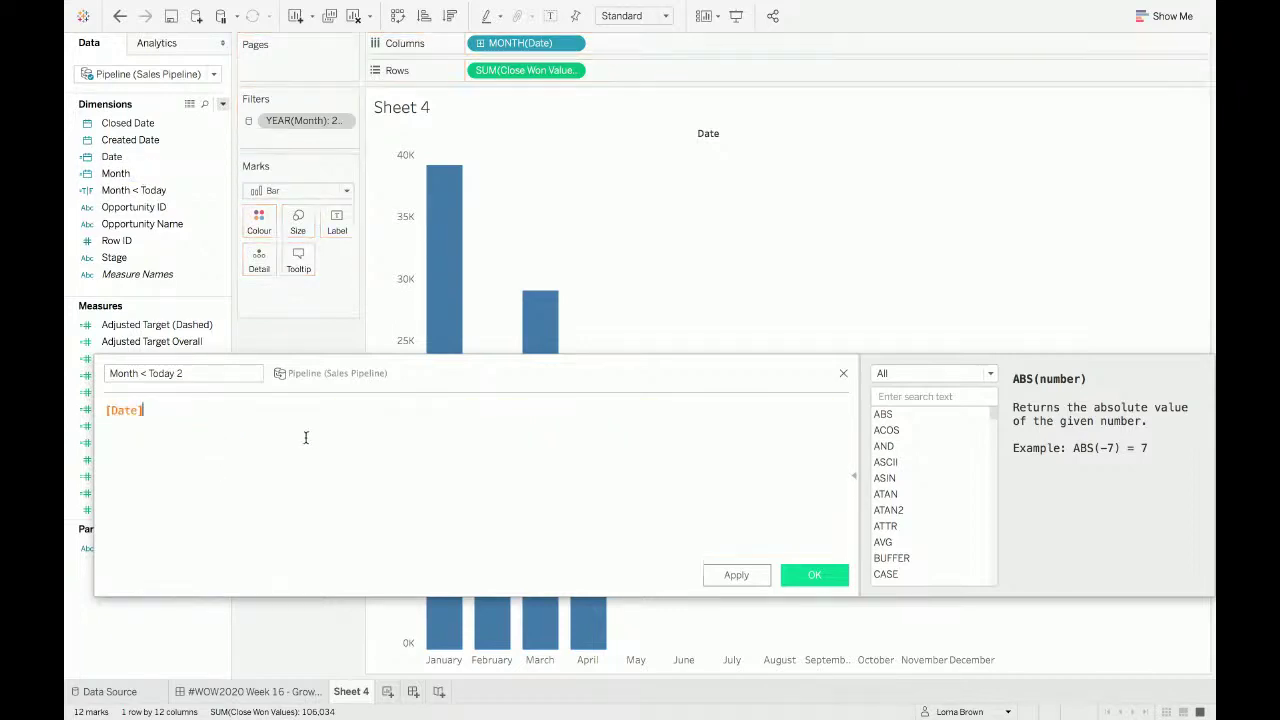
type("< dat")
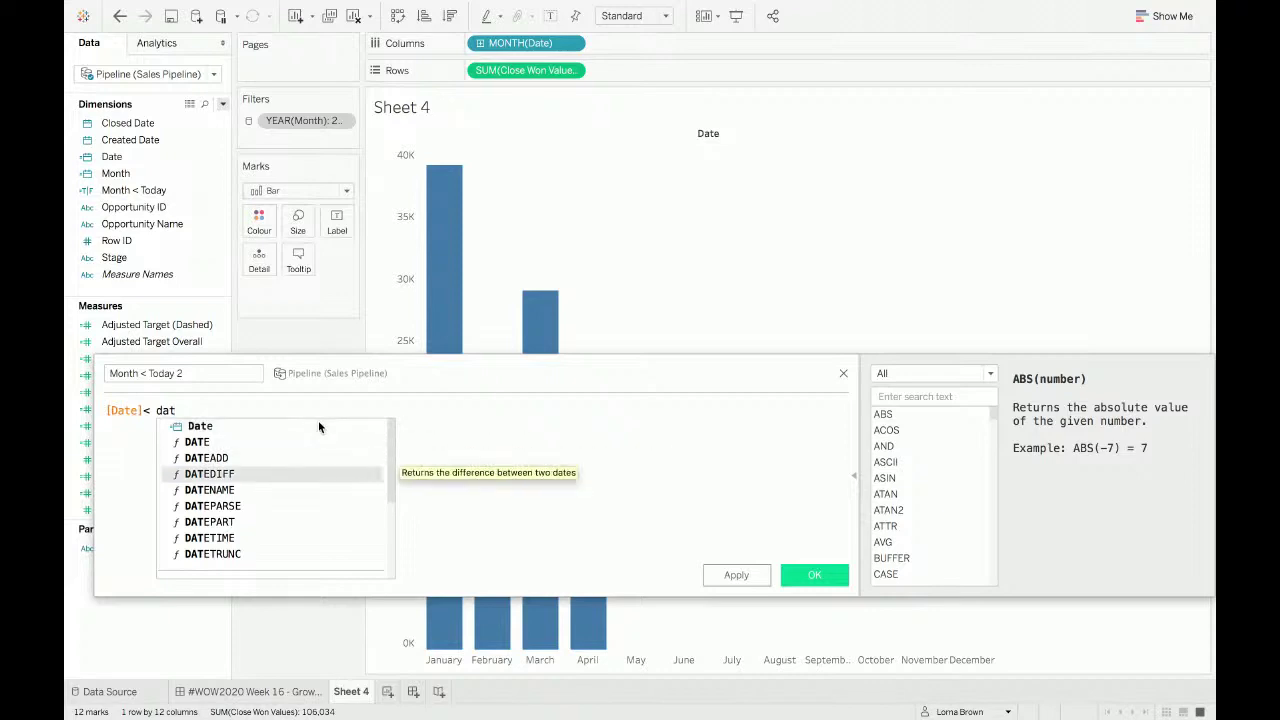
key("Down")
key("Down")
key("Return")
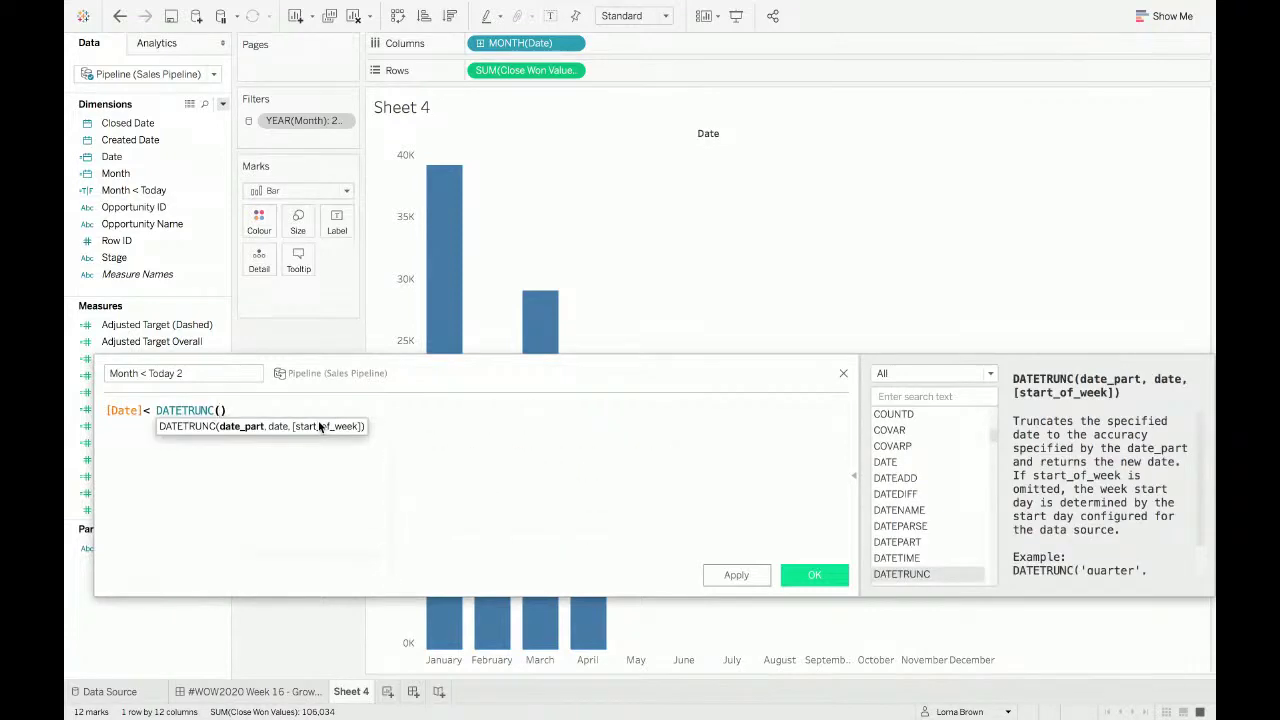
type("'month")
type("',tod")
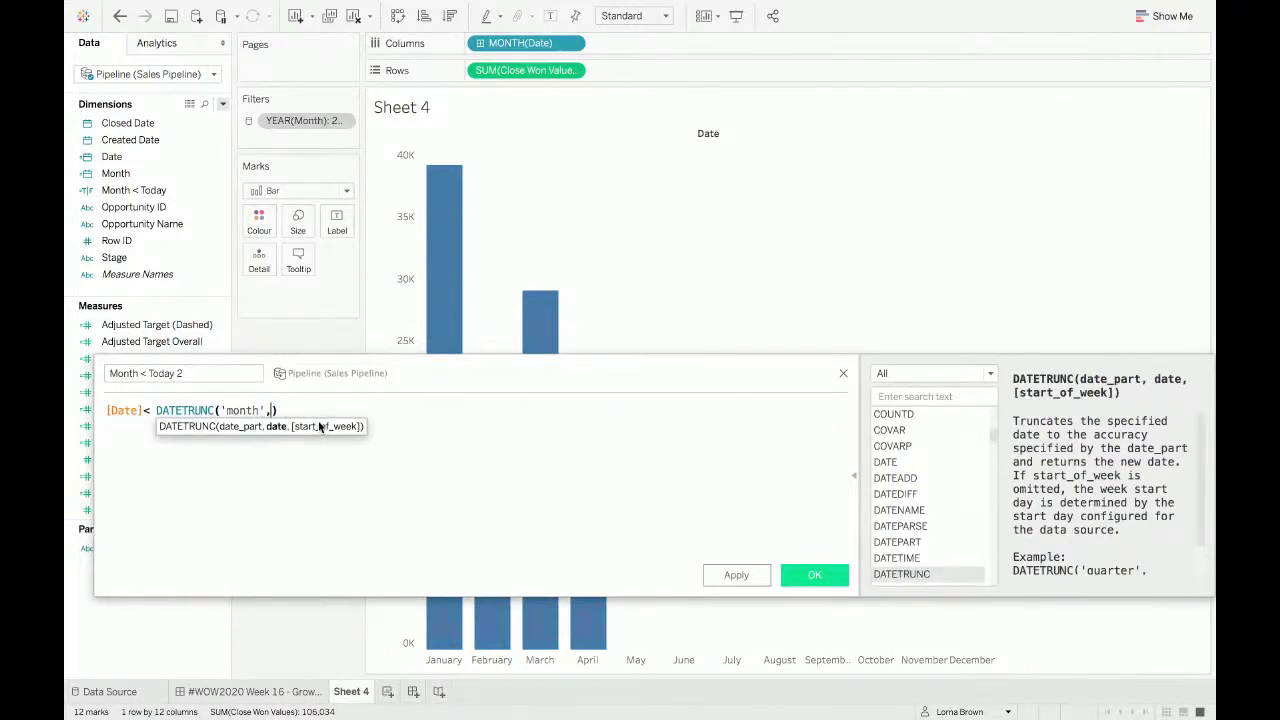
key("Return")
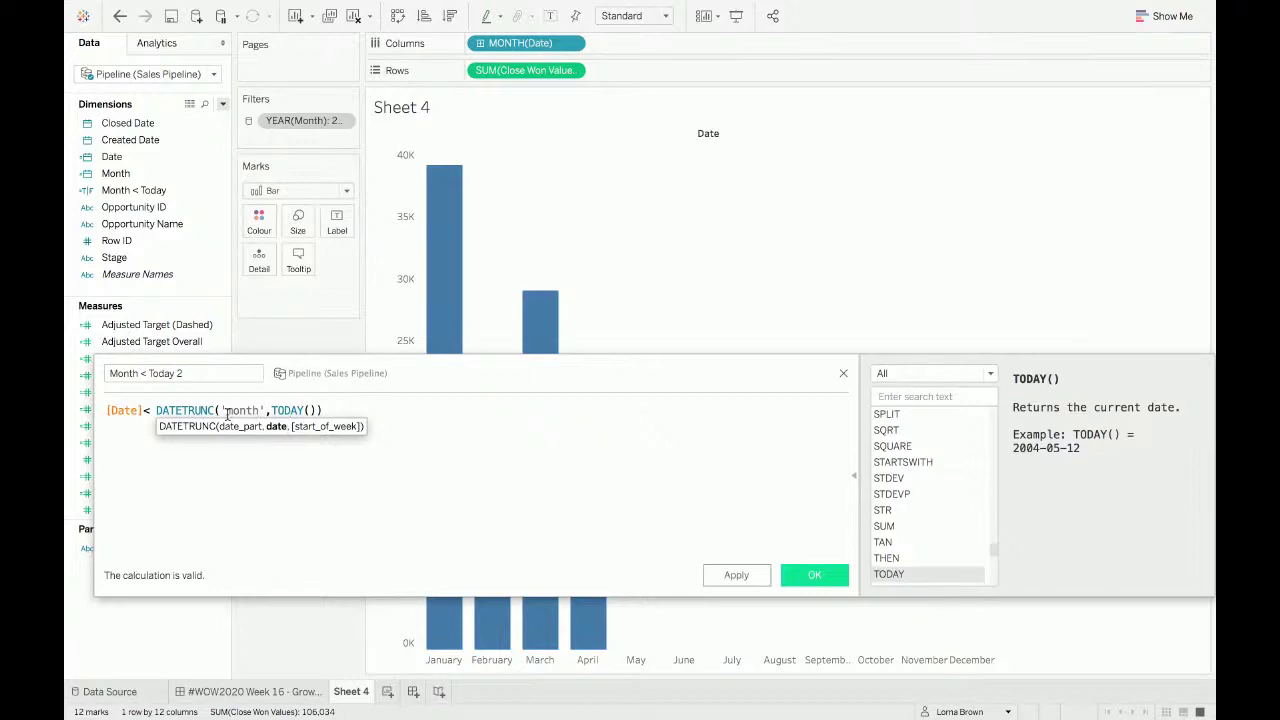
left_click(814, 575)
Step: Add Month < Today 2 to the chart columns, then move it to the filters and keep only True
left_click_drag(165, 218, 647, 46)
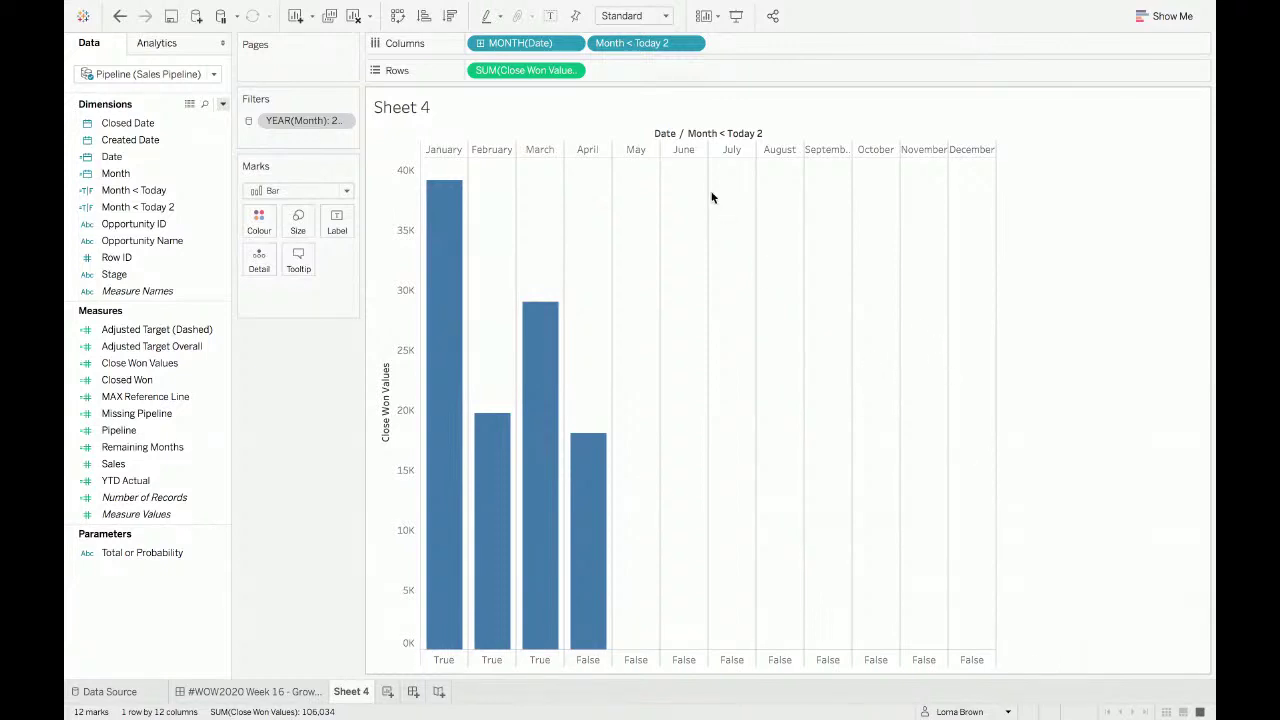
left_click_drag(649, 42, 299, 136)
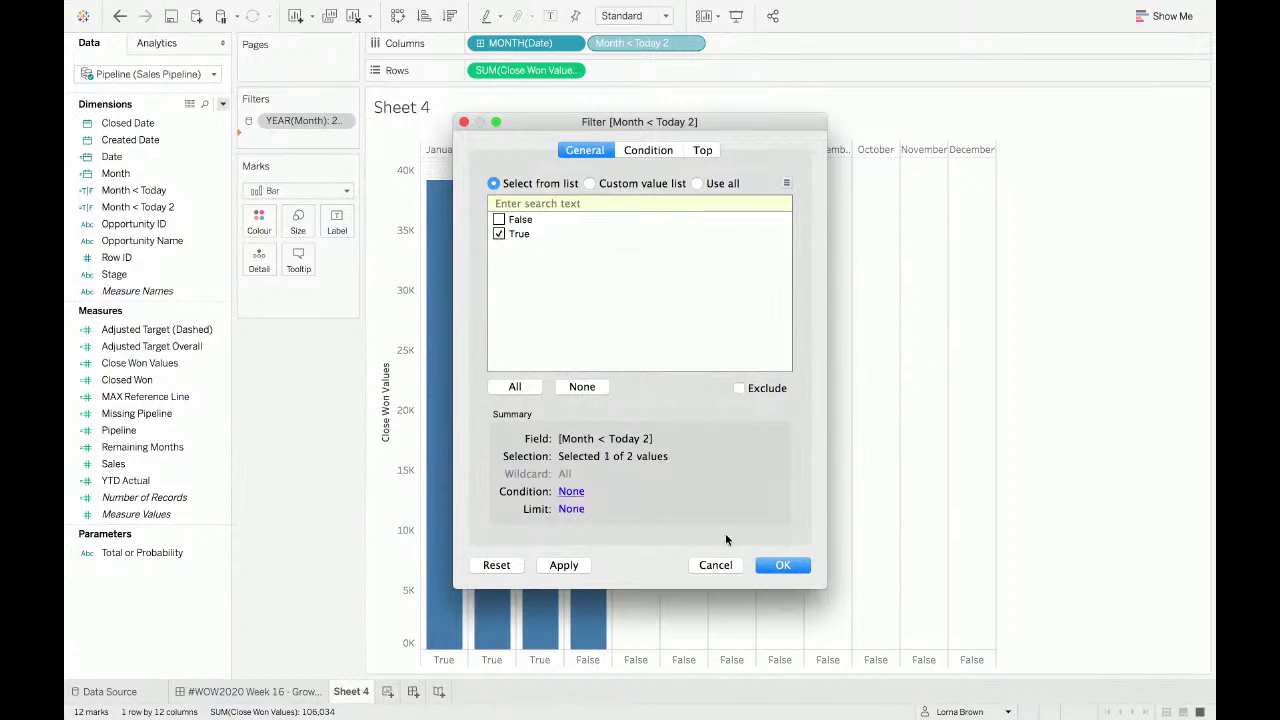
left_click(783, 566)
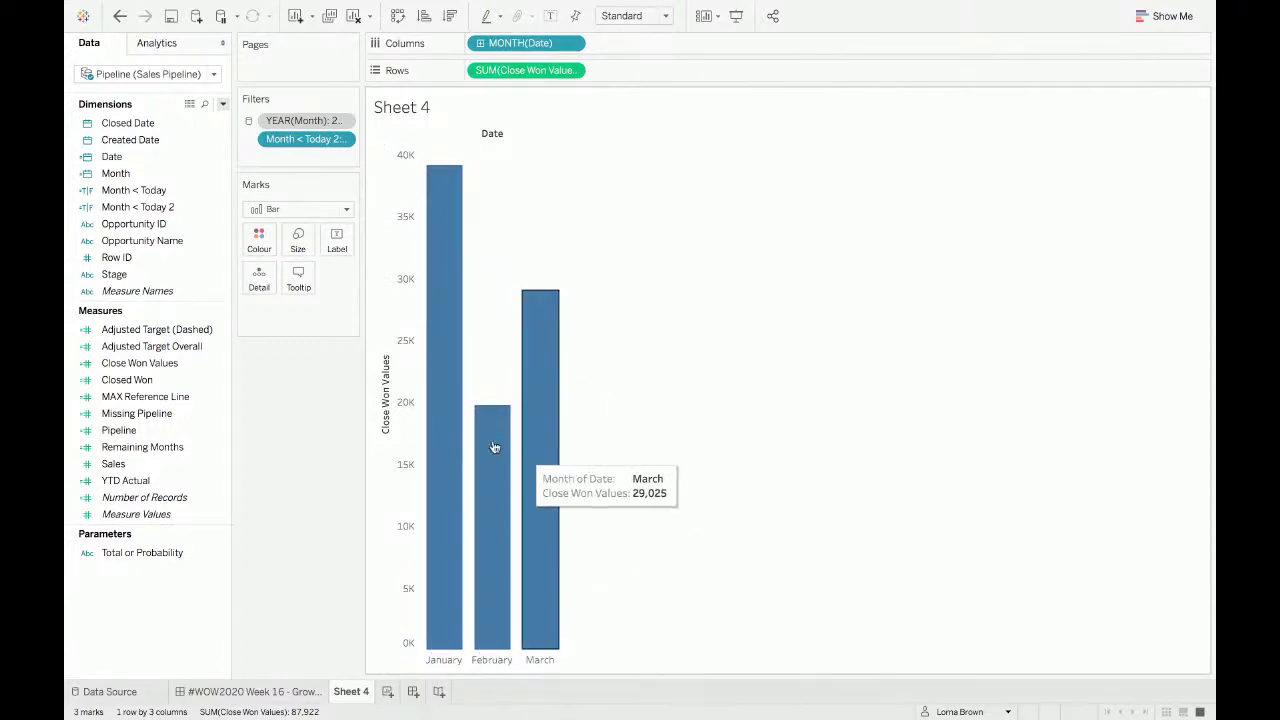
Step: In the blend relationships, map Pipeline's MONTH(Date) to Monthly Target's MONTH(Date), replacing the existing month mapping
left_click_drag(162, 98, 160, 120)
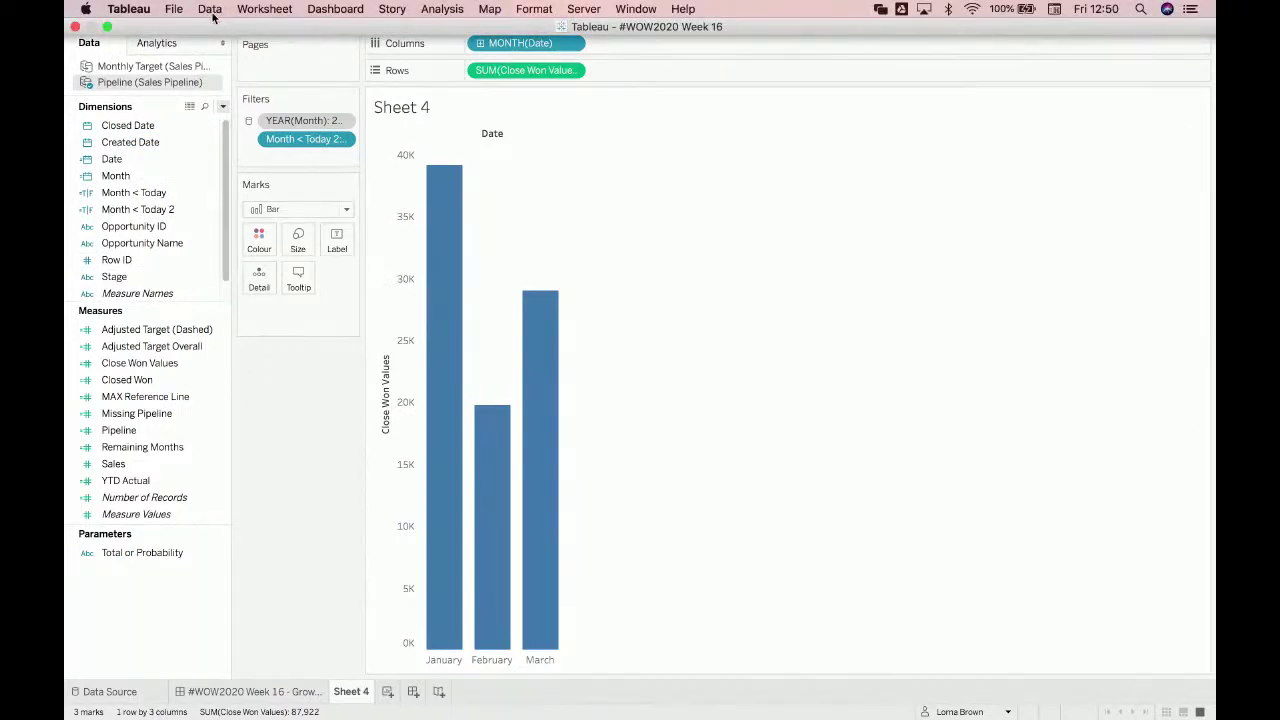
left_click(210, 9)
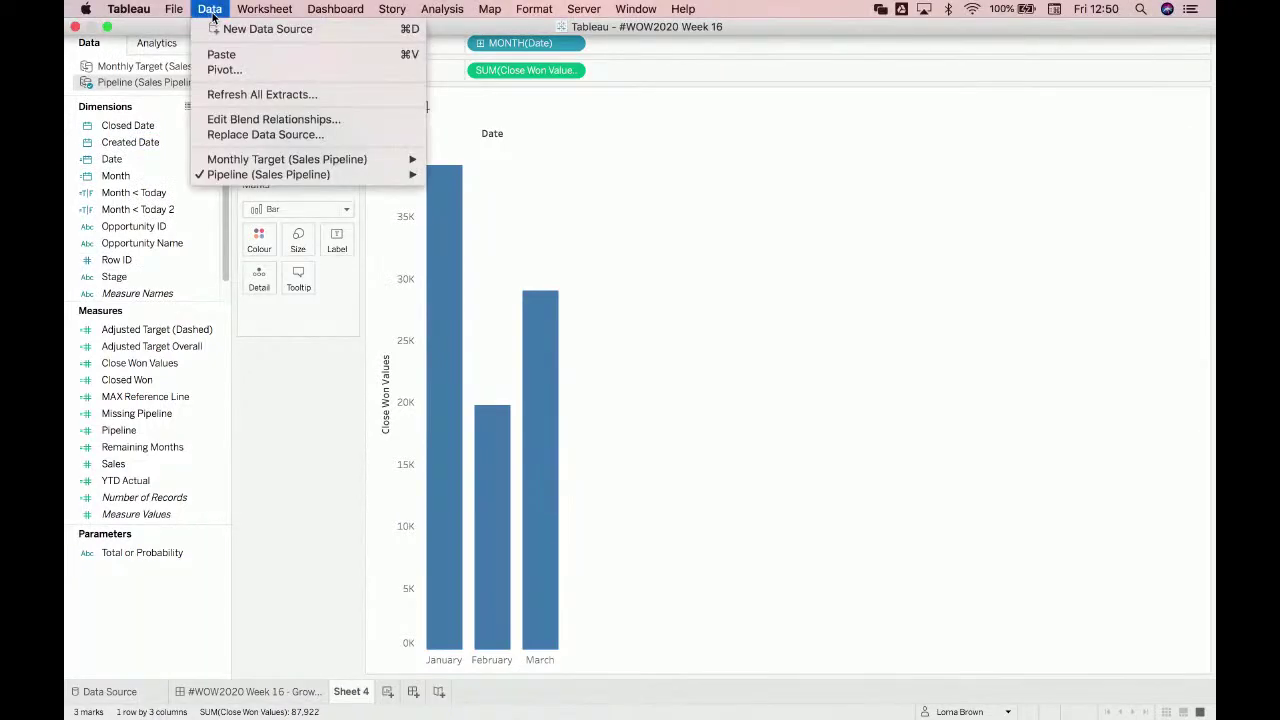
left_click(262, 119)
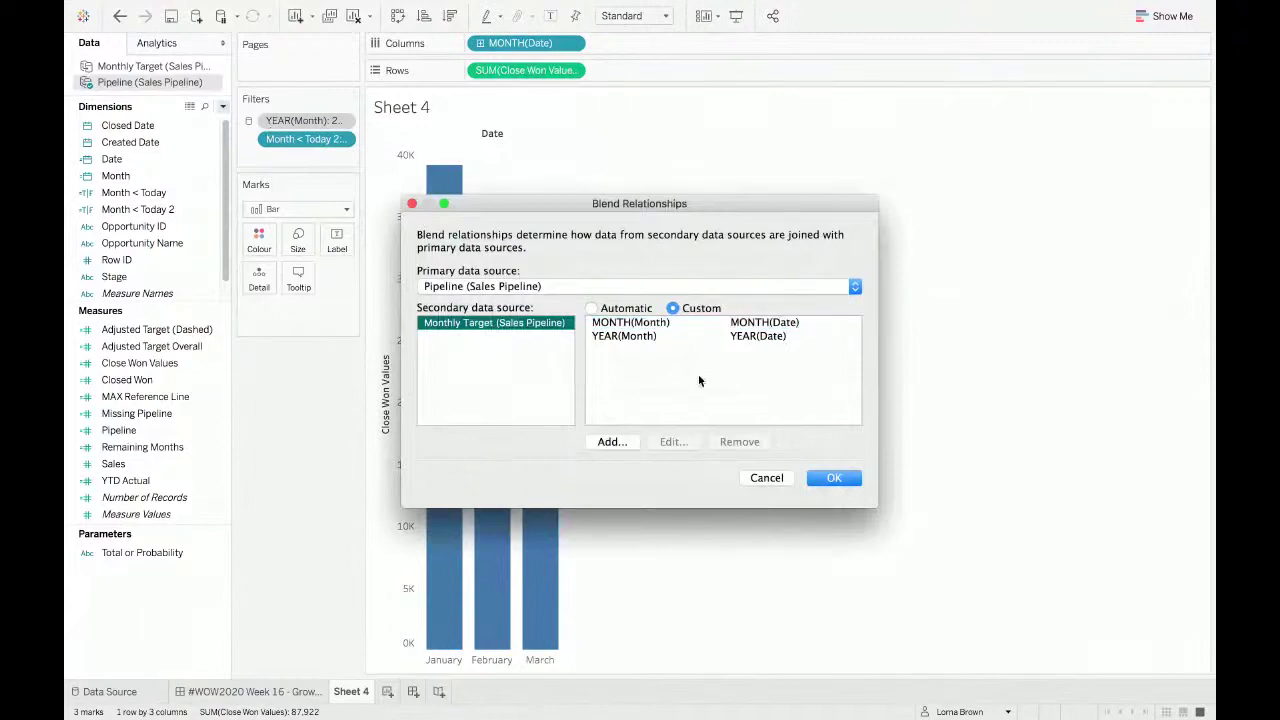
left_click(609, 443)
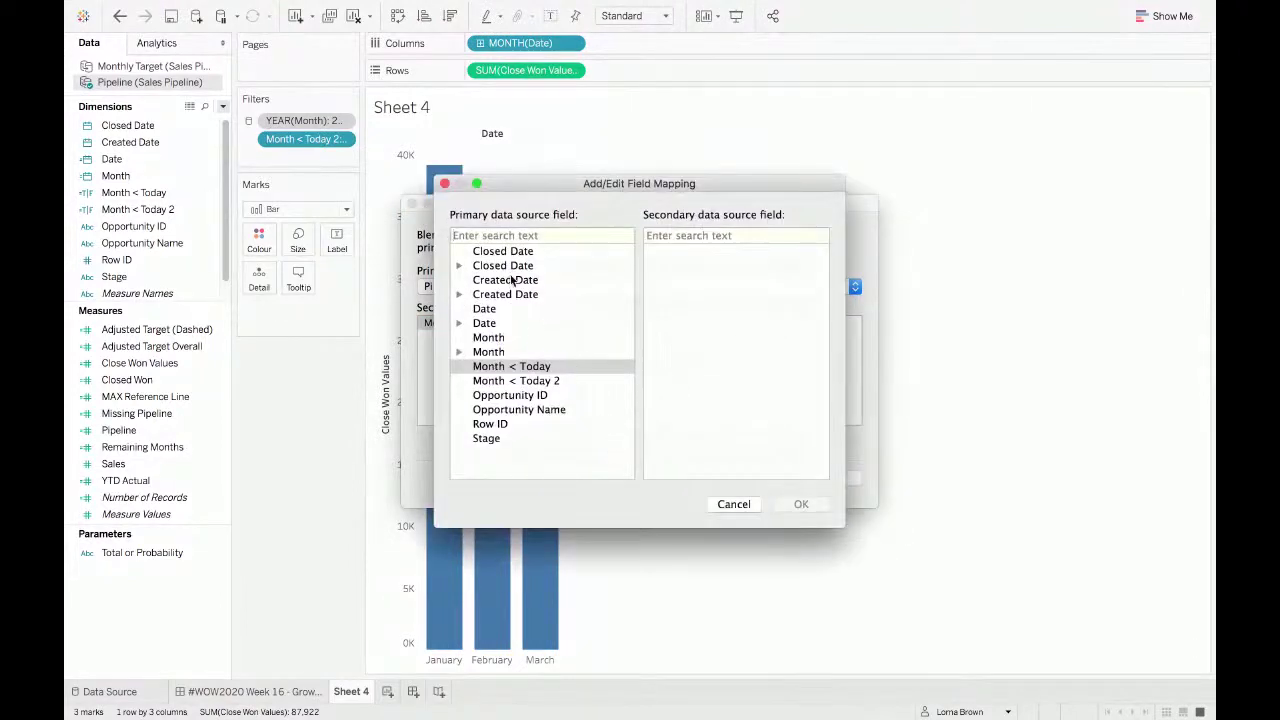
left_click(483, 312)
left_click(458, 323)
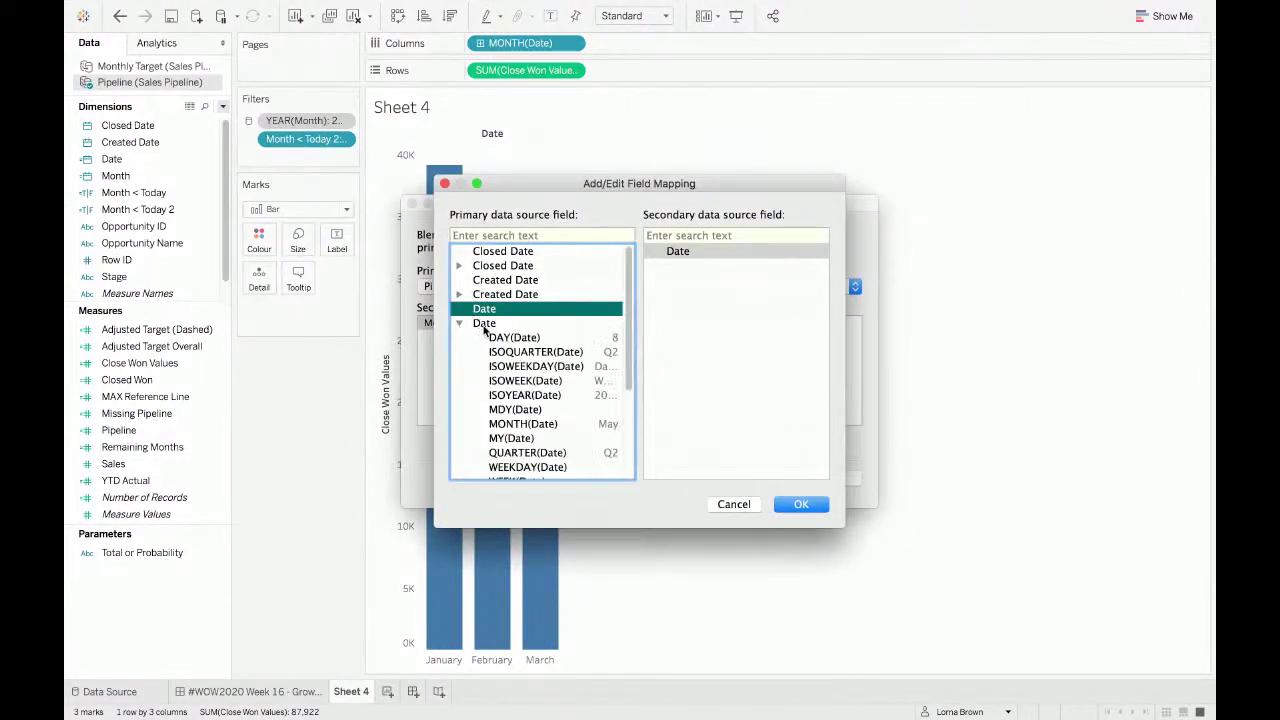
left_click(518, 428)
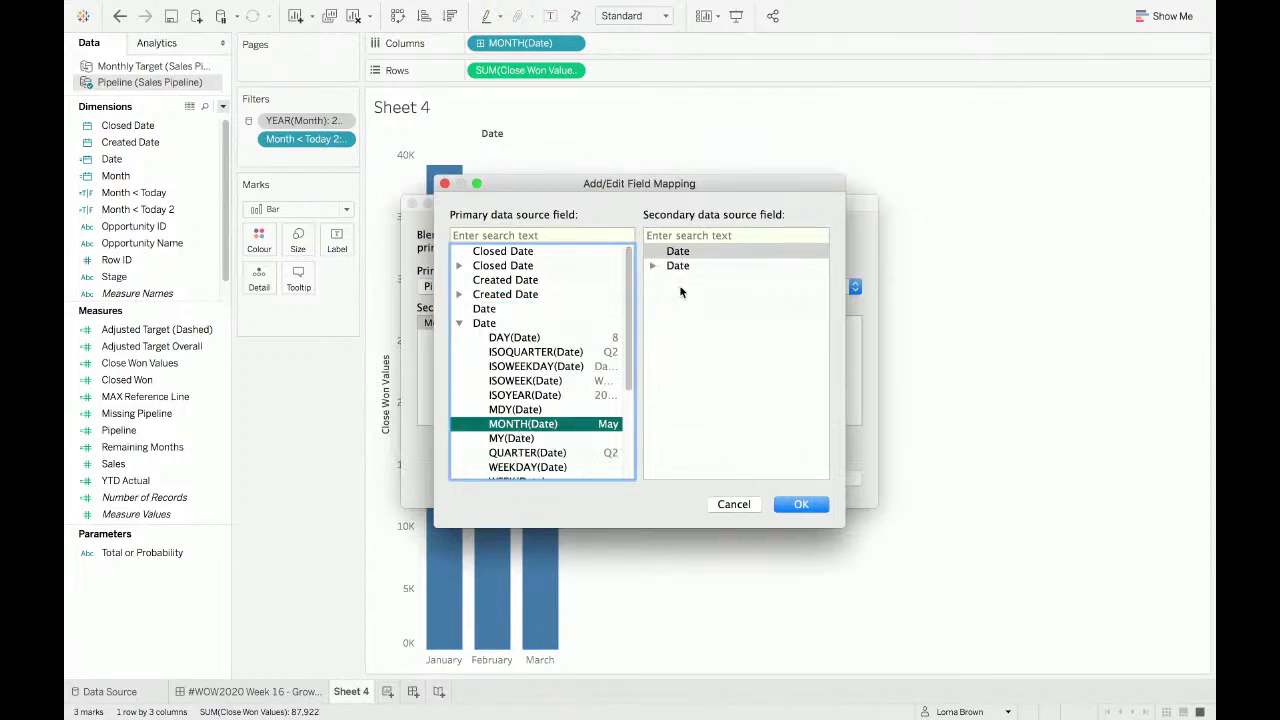
left_click(651, 266)
left_click(724, 284)
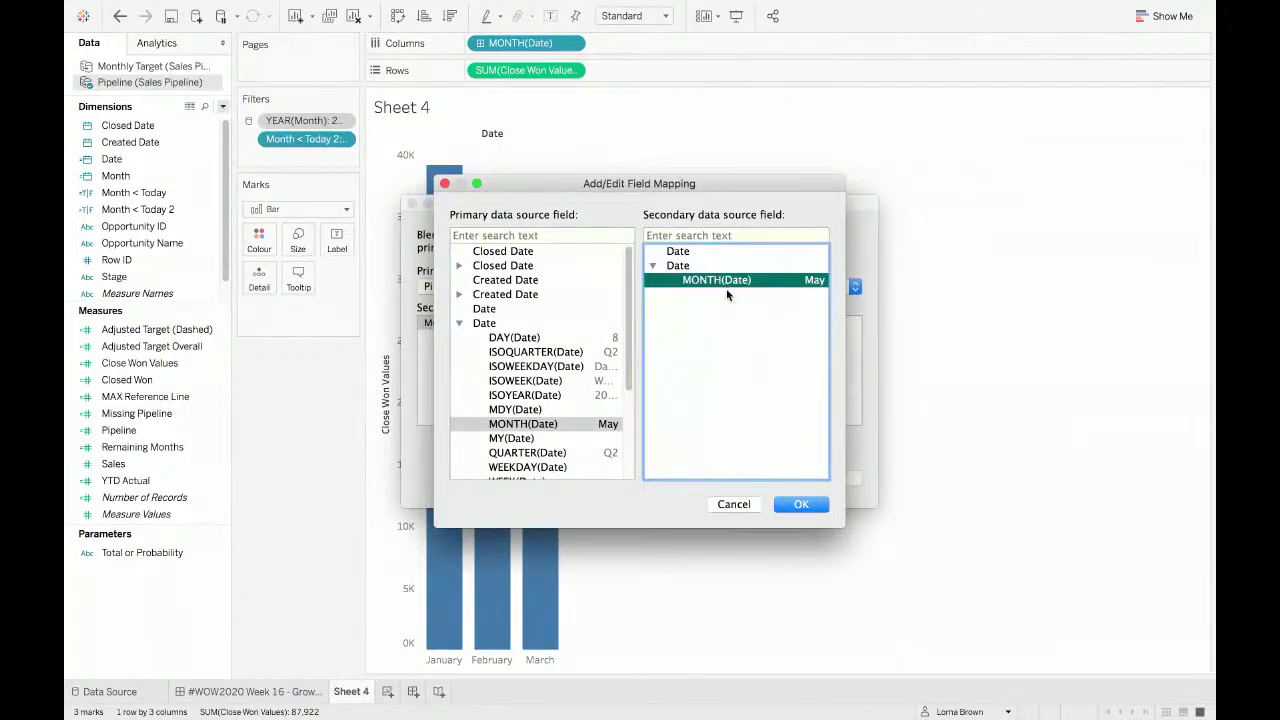
left_click(809, 506)
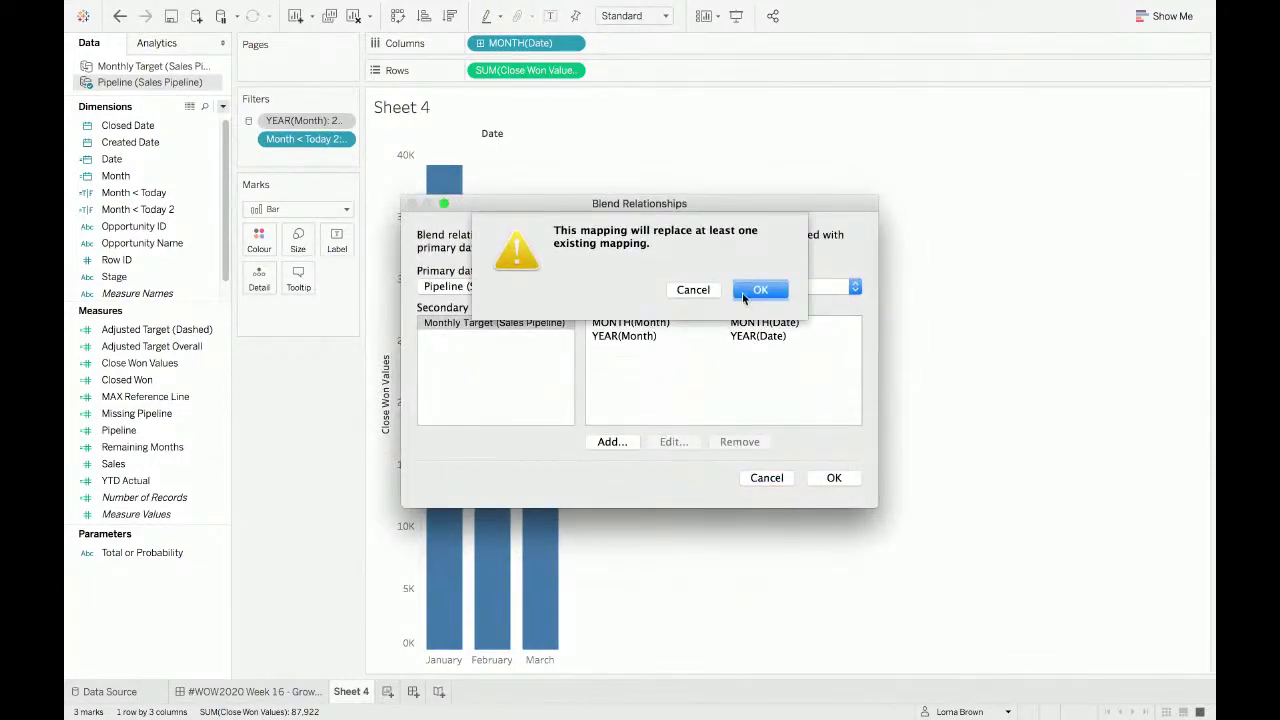
left_click(758, 290)
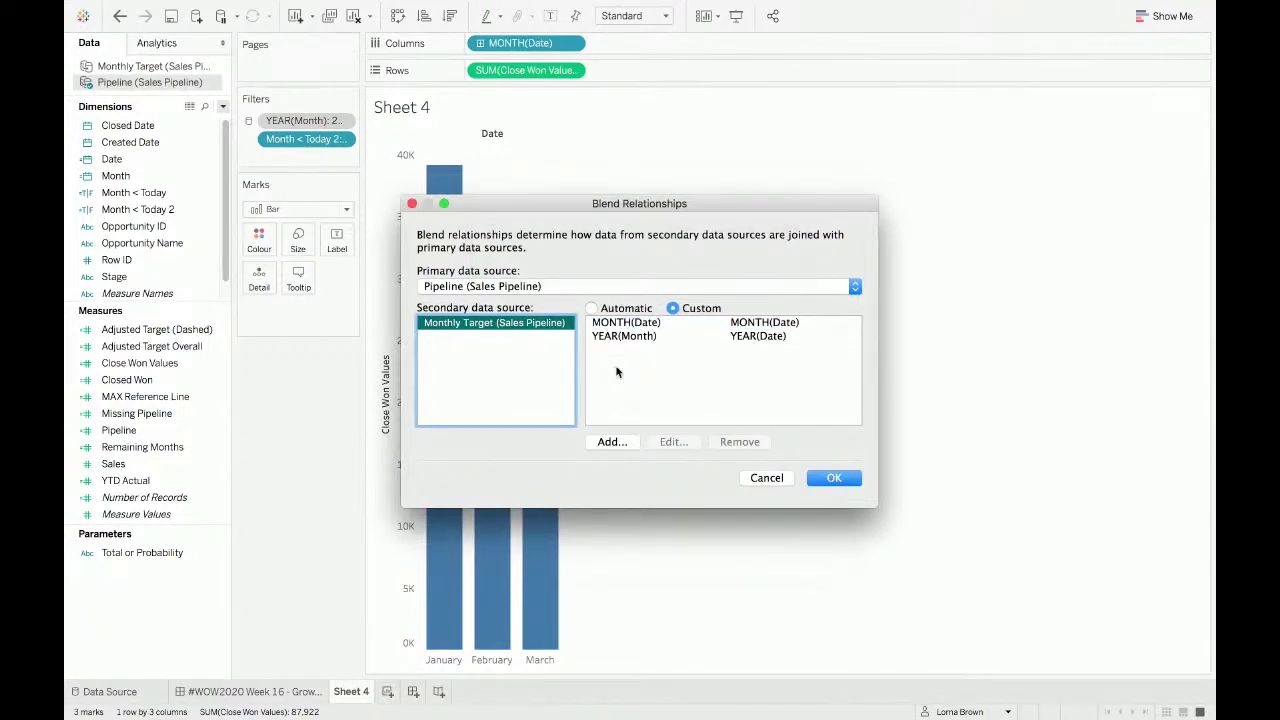
Step: Map Pipeline's YEAR(Date) to Monthly Target's YEAR(Date), replacing the existing year mapping, and apply the blend relationships
left_click(614, 445)
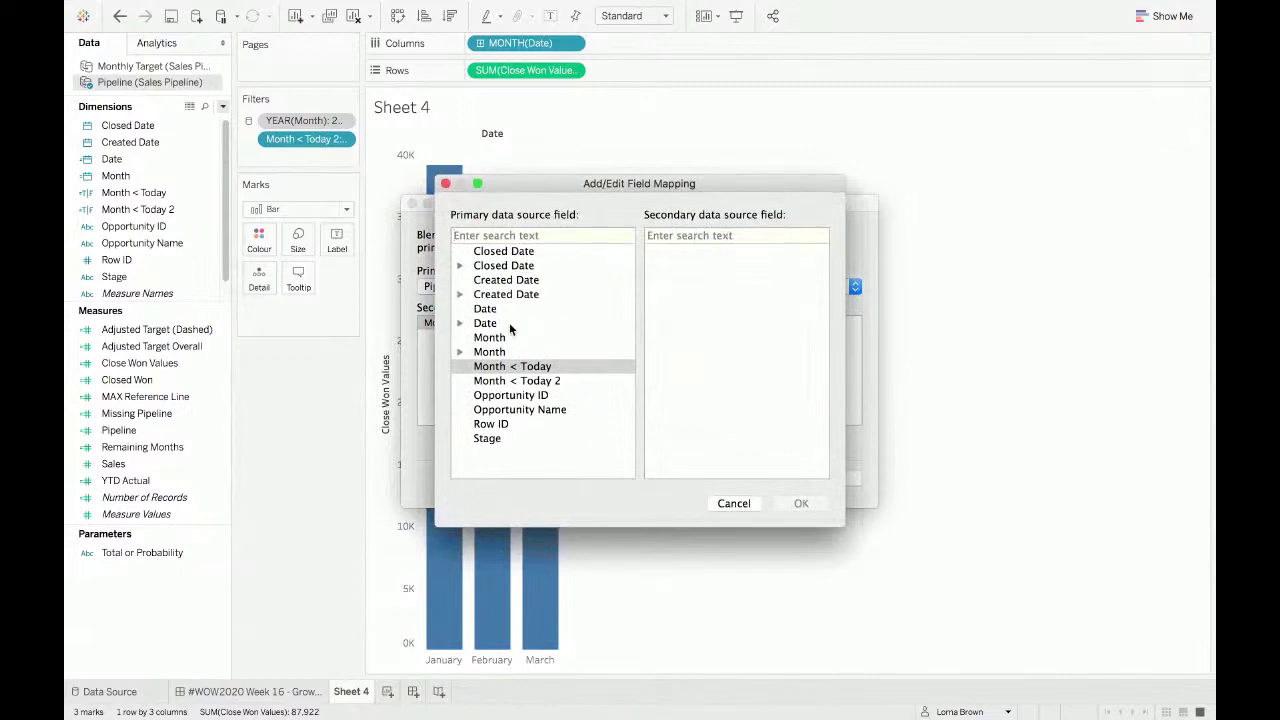
left_click(463, 309)
left_click(459, 323)
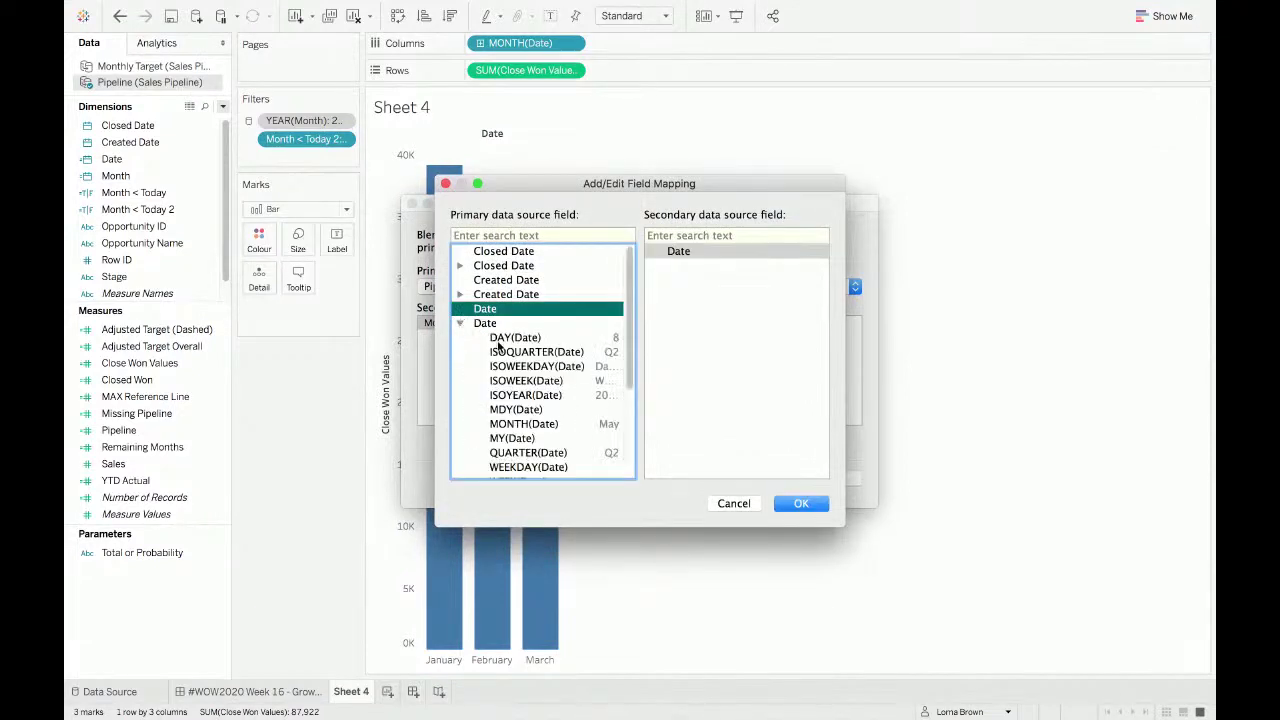
scroll(523, 378, "down", 3)
left_click(530, 373)
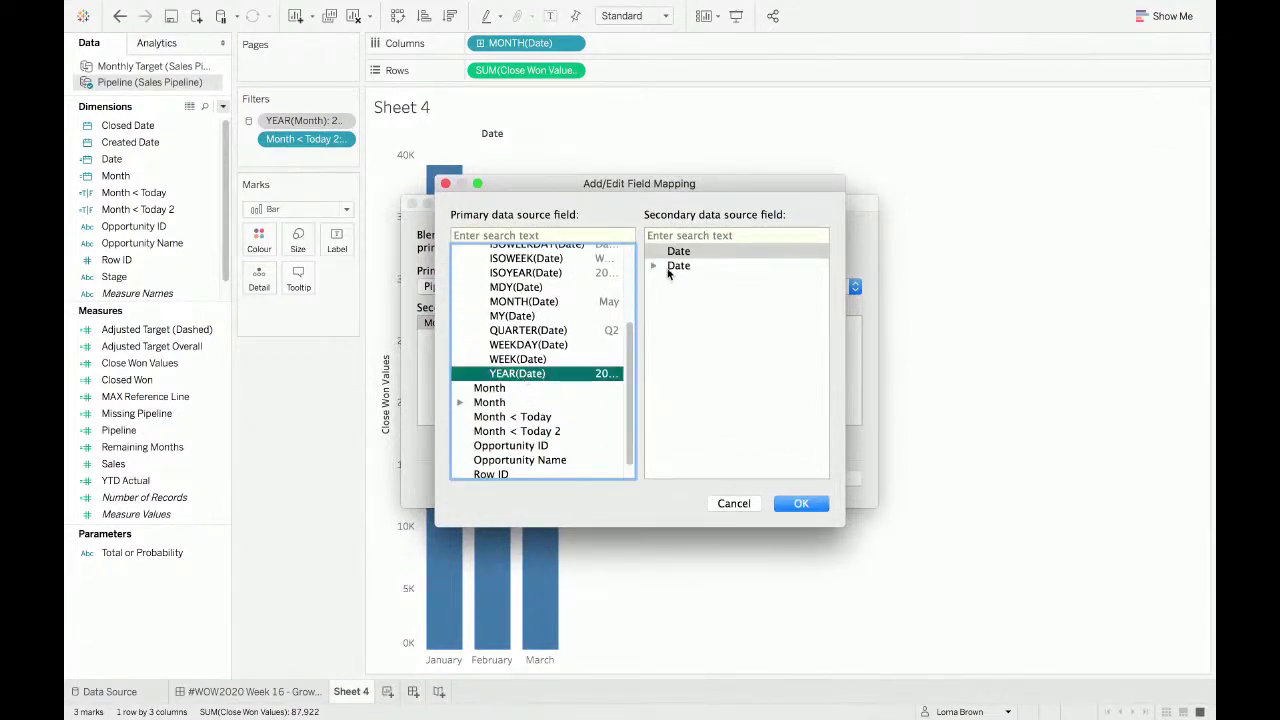
left_click(655, 266)
left_click(712, 281)
left_click(805, 505)
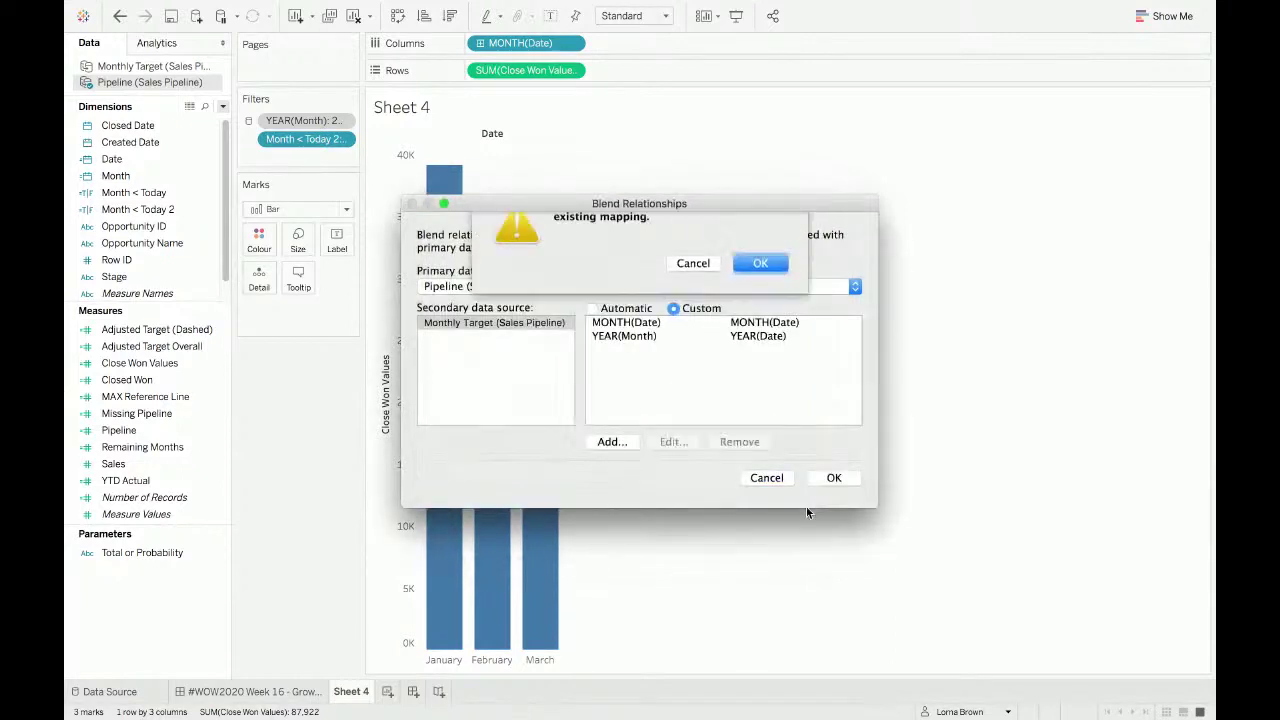
left_click(757, 292)
left_click(673, 355)
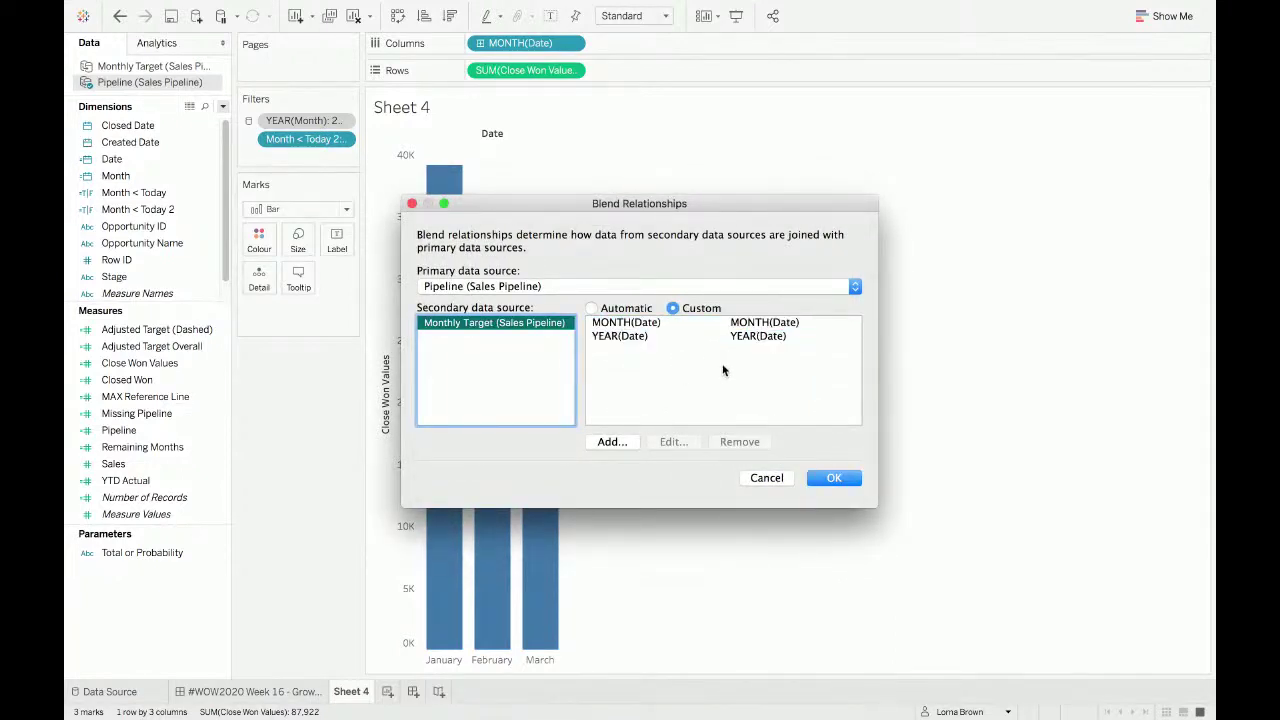
left_click(826, 478)
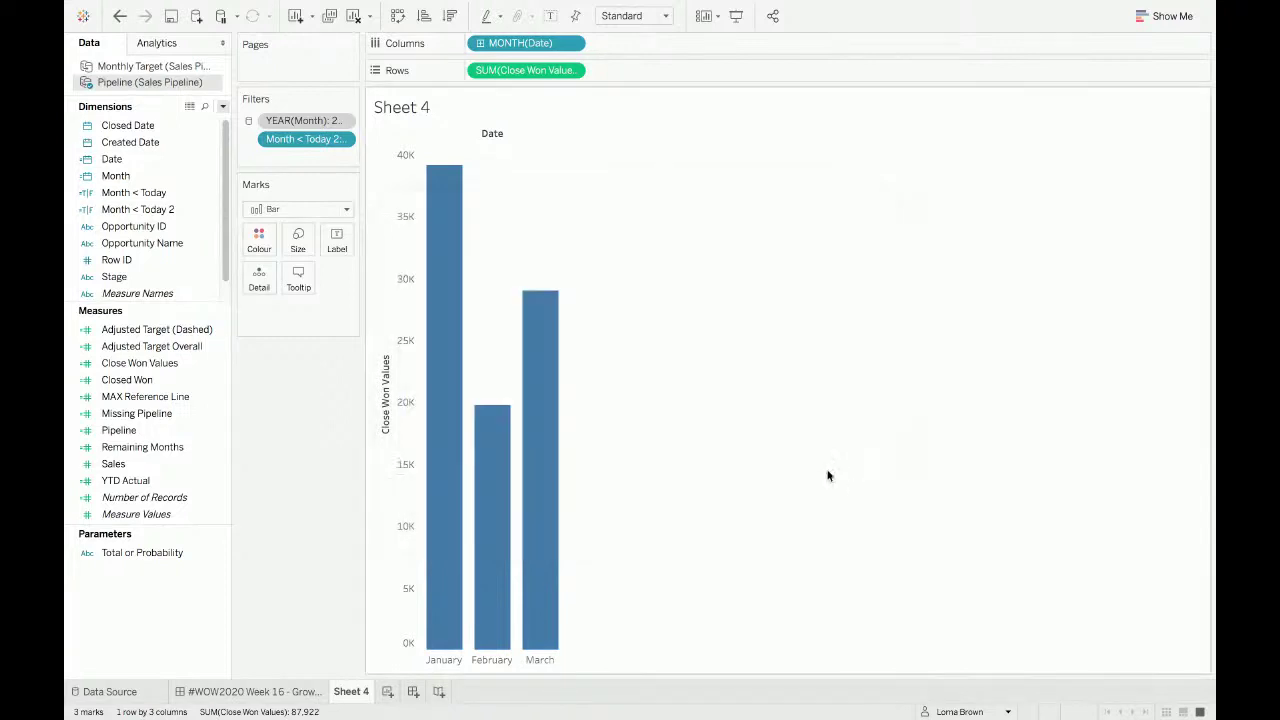
Step: Add Target from the Monthly Target data source as a dual axis and synchronise it with the Close Won Values axis
left_click(155, 68)
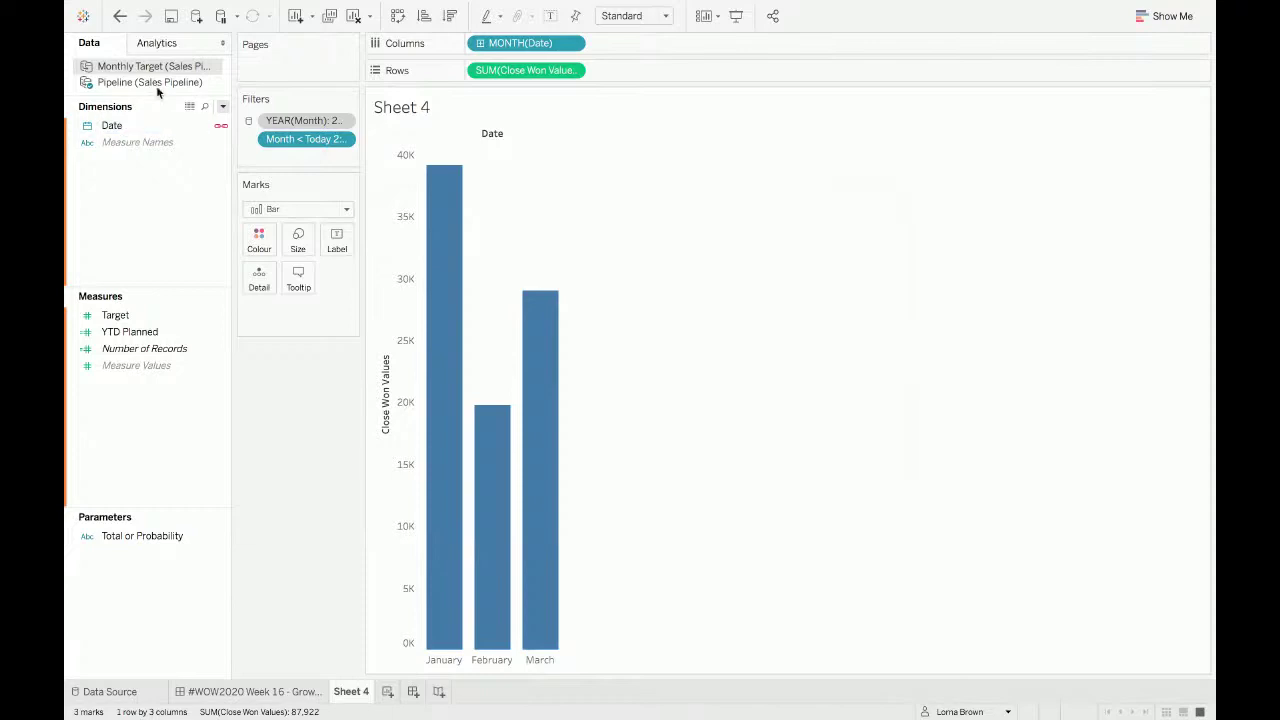
left_click(112, 127)
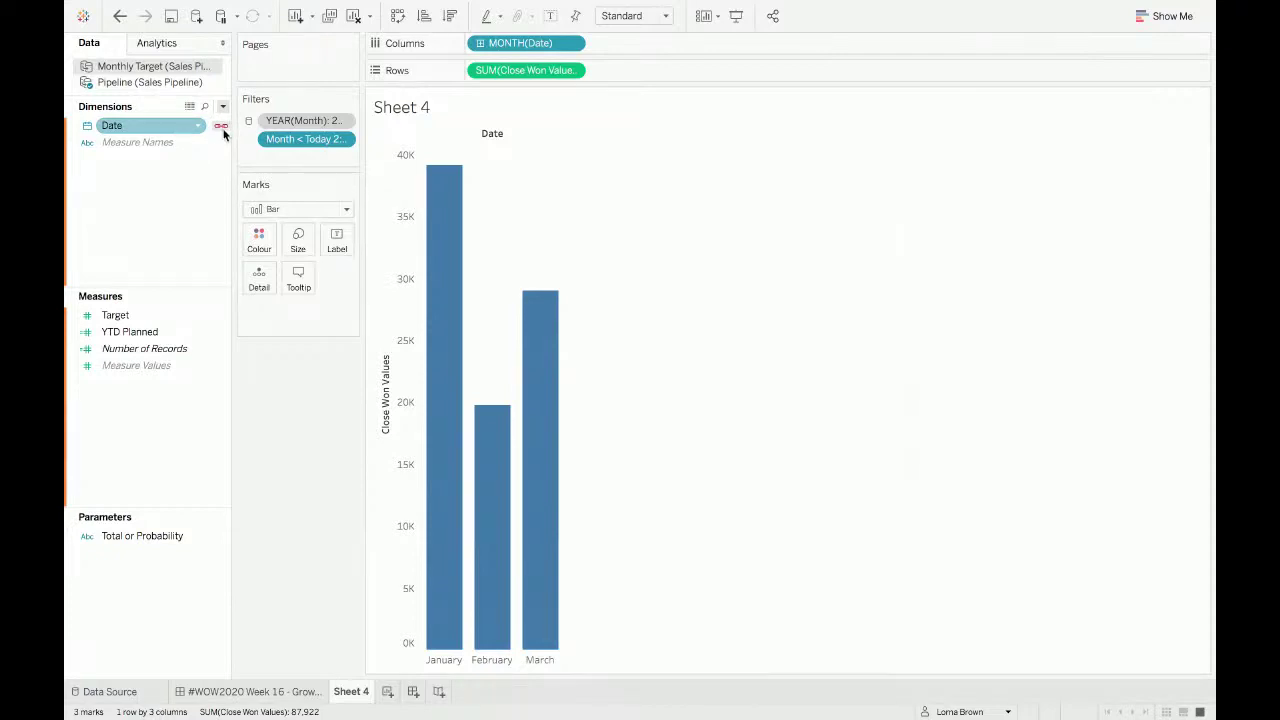
mouse_move(150, 315)
left_mouse_down()
mouse_move(229, 314)
mouse_move(483, 254)
mouse_move(563, 259)
mouse_move(561, 246)
left_mouse_up()
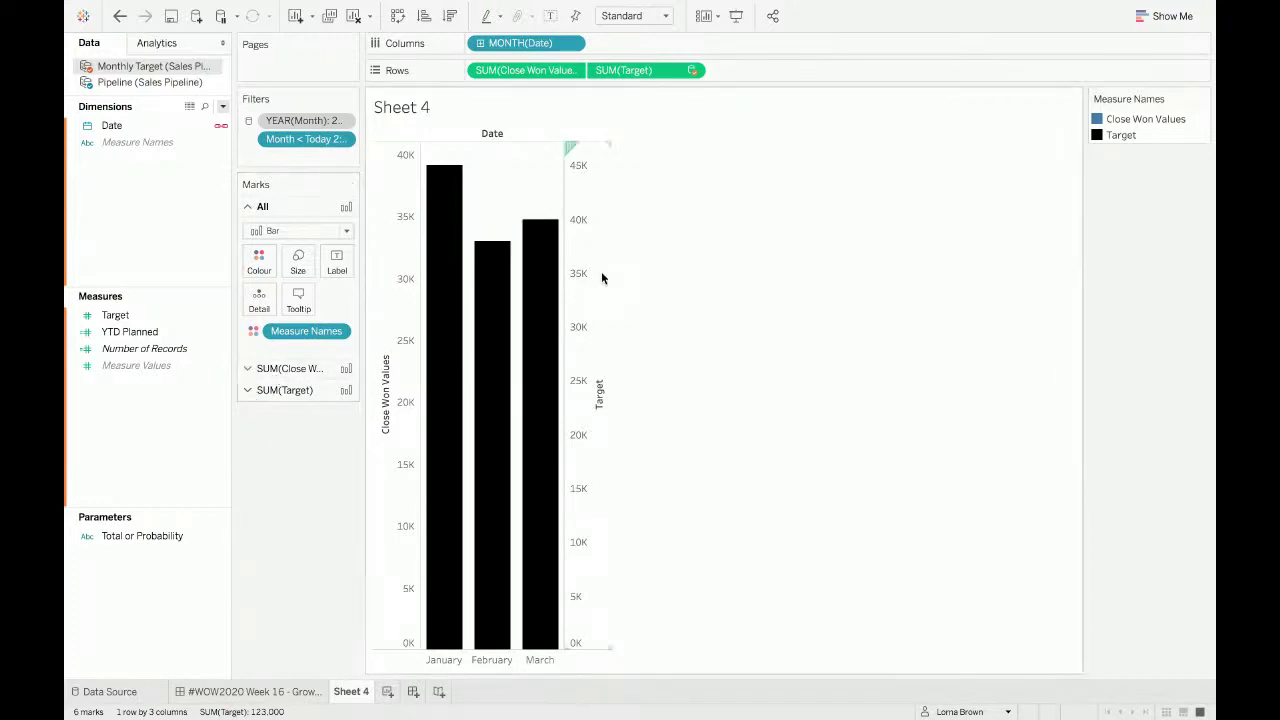
right_click(585, 254)
left_click(637, 341)
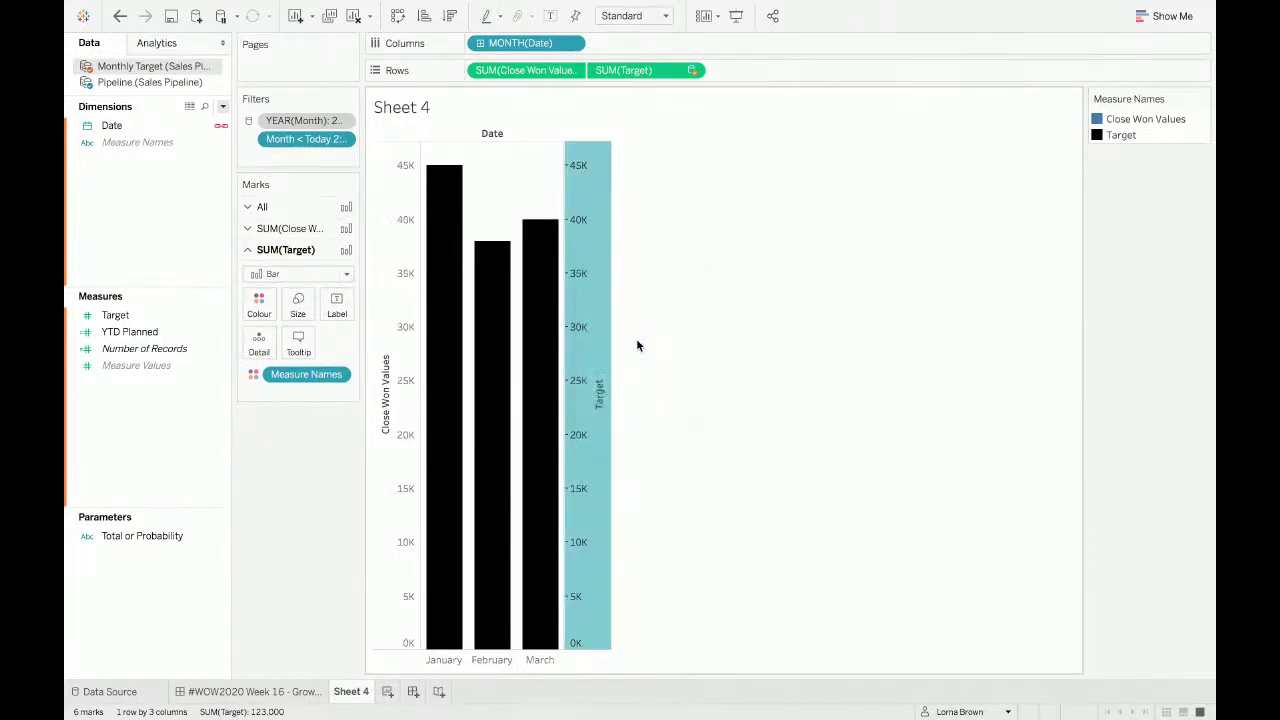
Step: Change the Target marks to Gantt bars and size them with the ad hoc calculation AVG(1000)
left_click(305, 275)
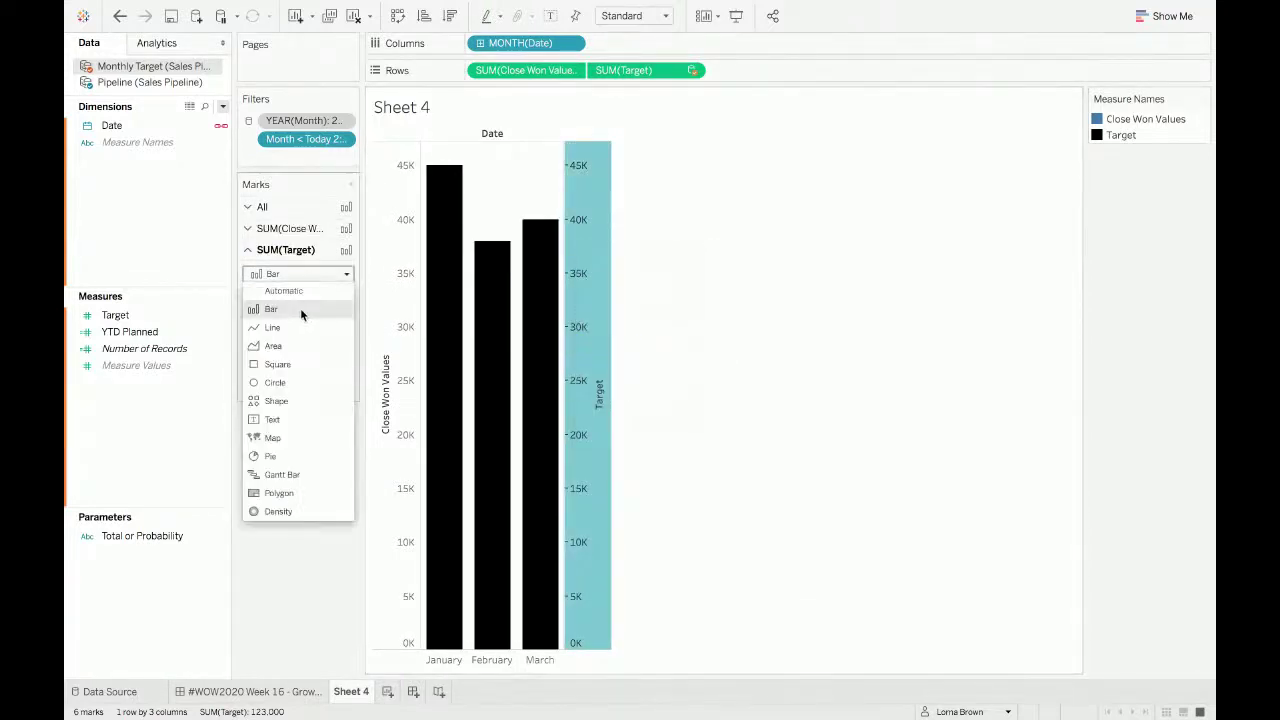
left_click(306, 472)
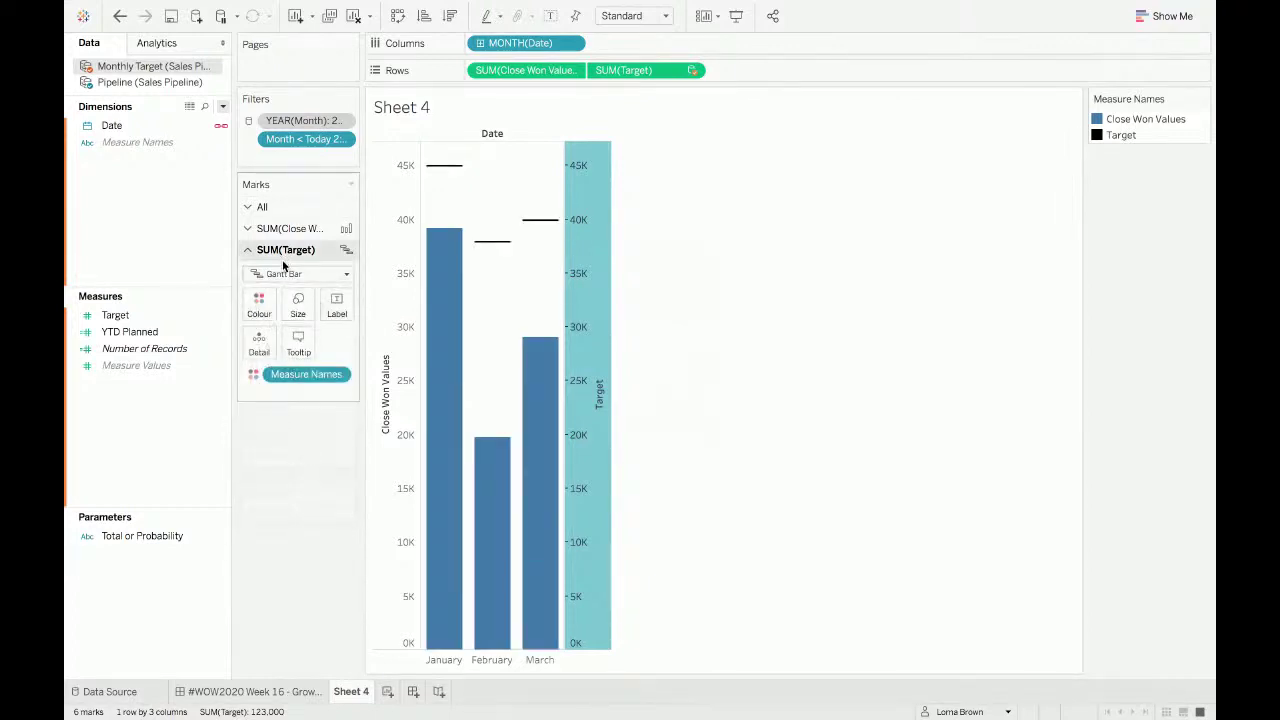
double_click(296, 392)
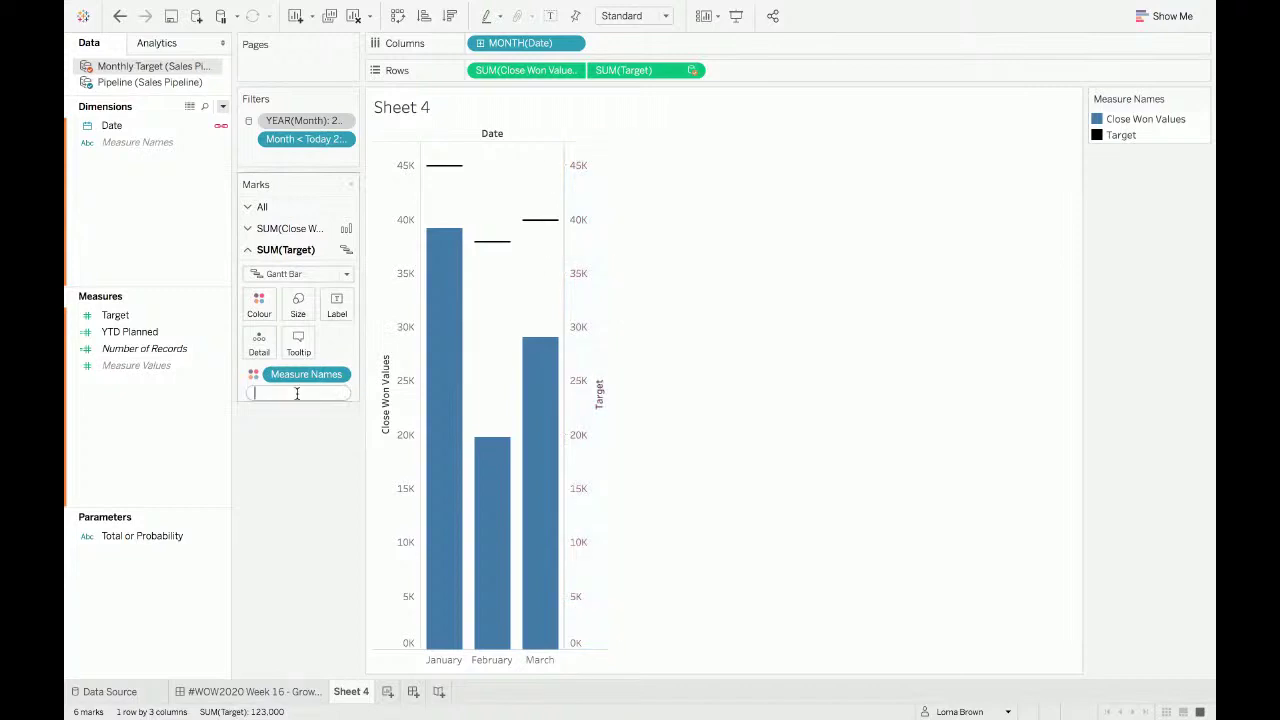
type("av")
key("Return")
type("1000")
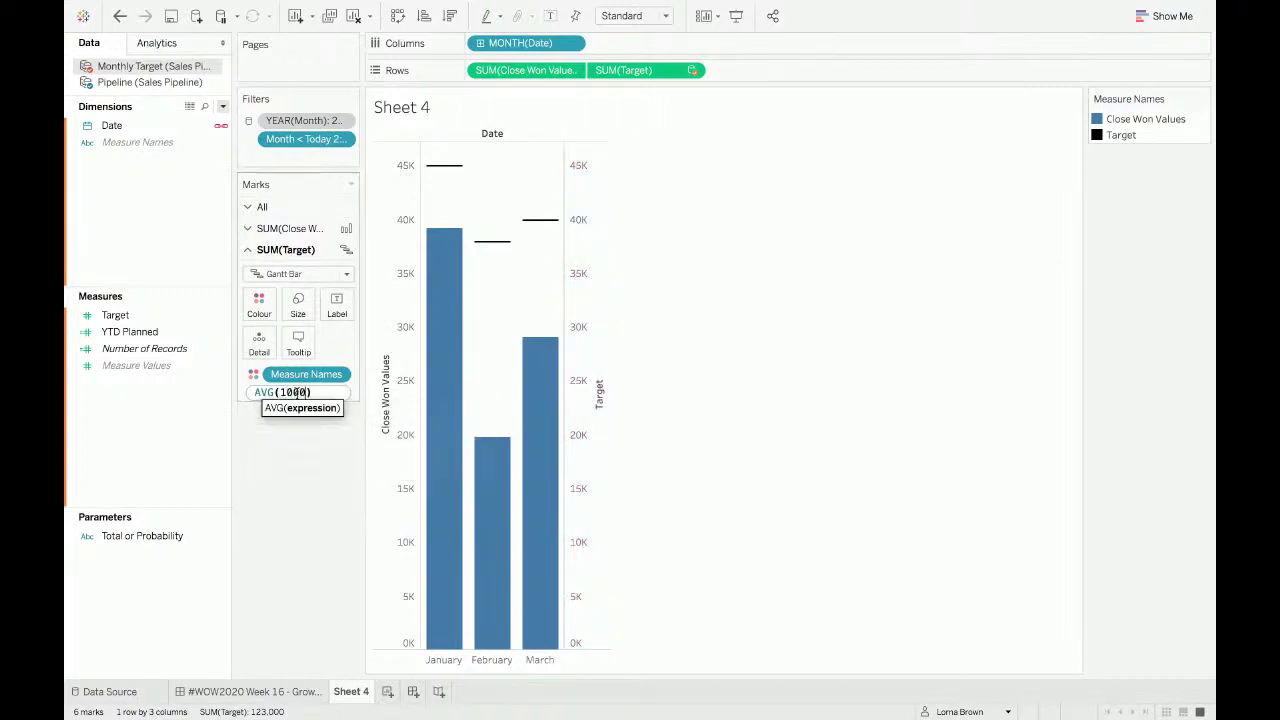
key("Return")
left_click_drag(296, 392, 300, 305)
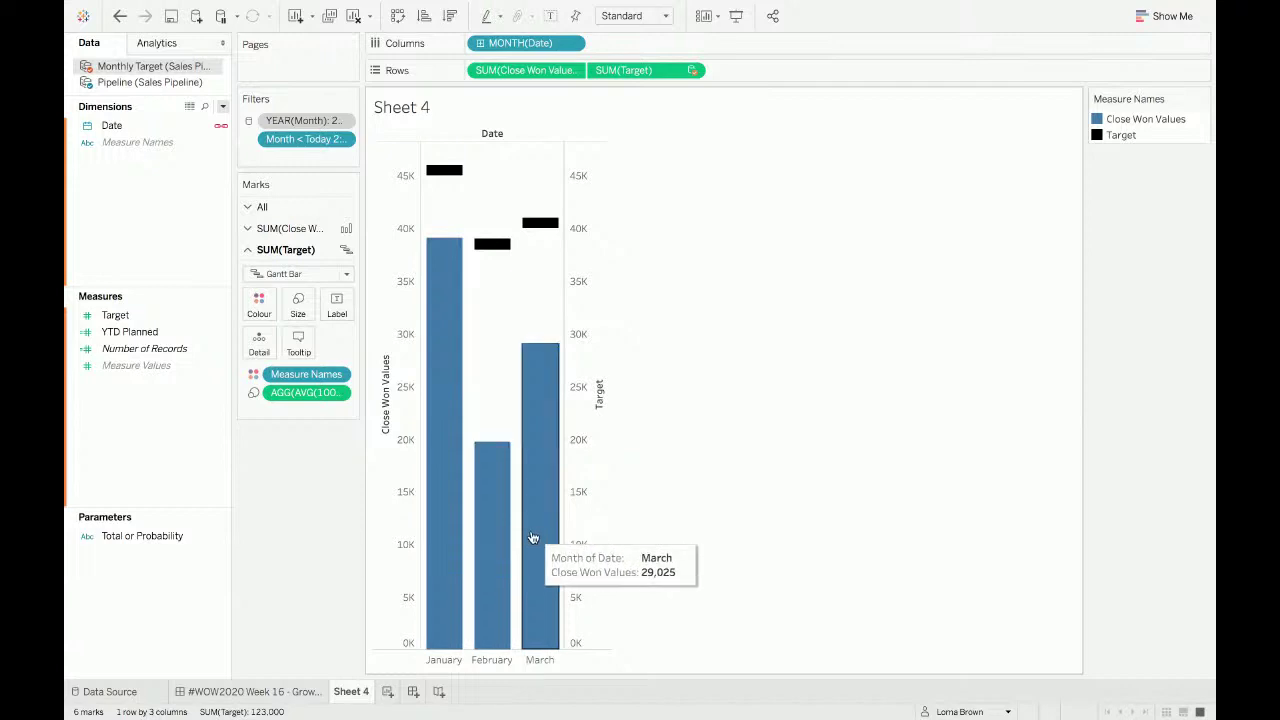
Step: Recolour the Close Won Values measure teal from the Automatic colour palette
double_click(1163, 120)
left_click(669, 378)
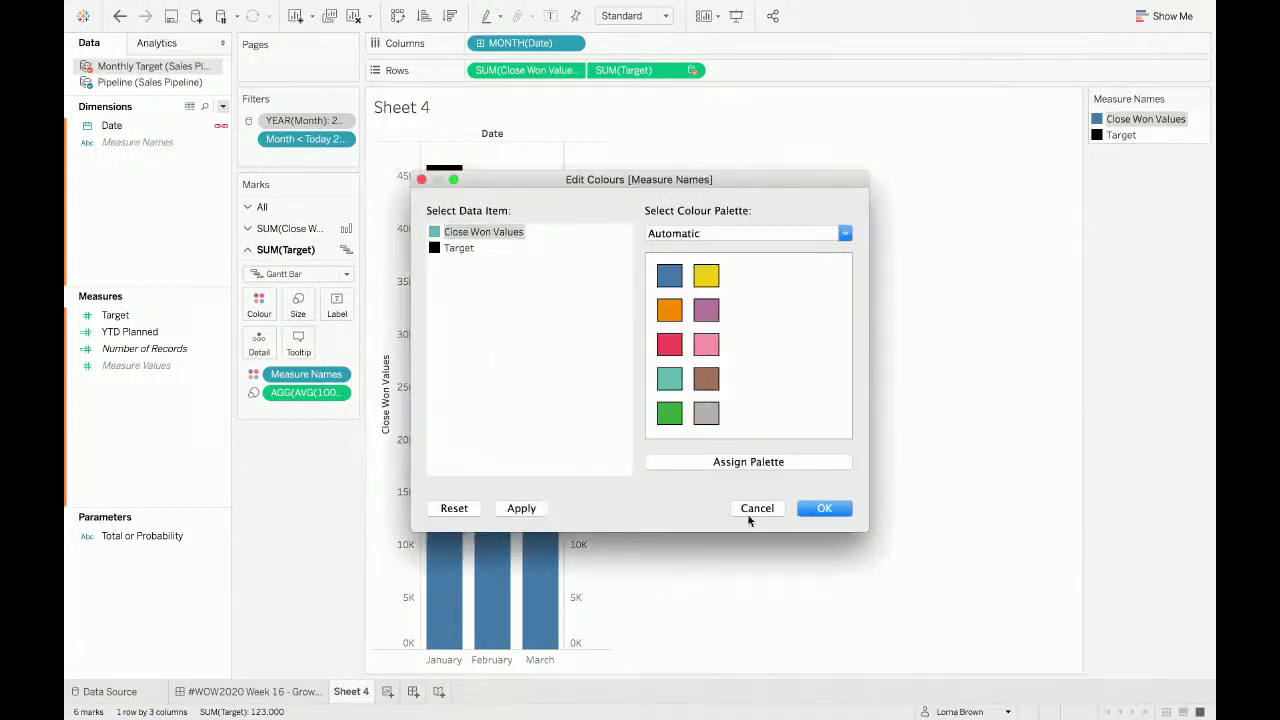
left_click(821, 508)
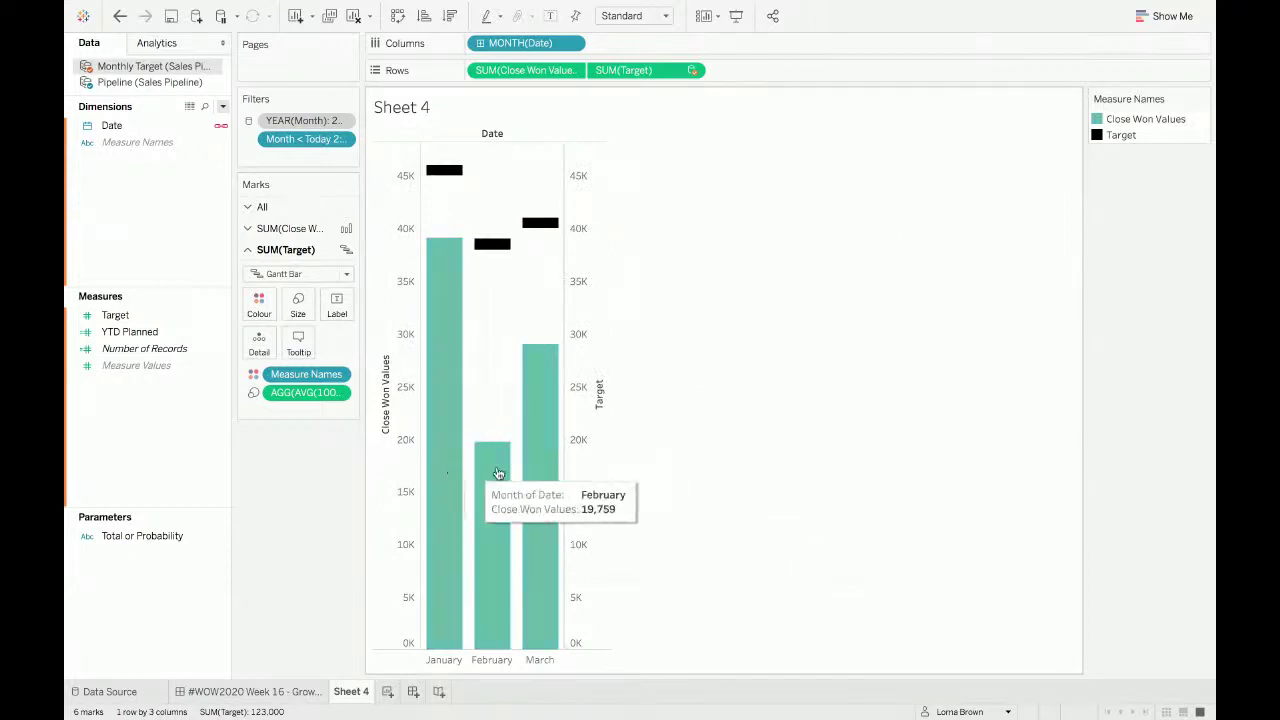
Step: Rename the worksheet as Sheet 1 and duplicate it
double_click(362, 690)
type("Sheet 1")
key("Return")
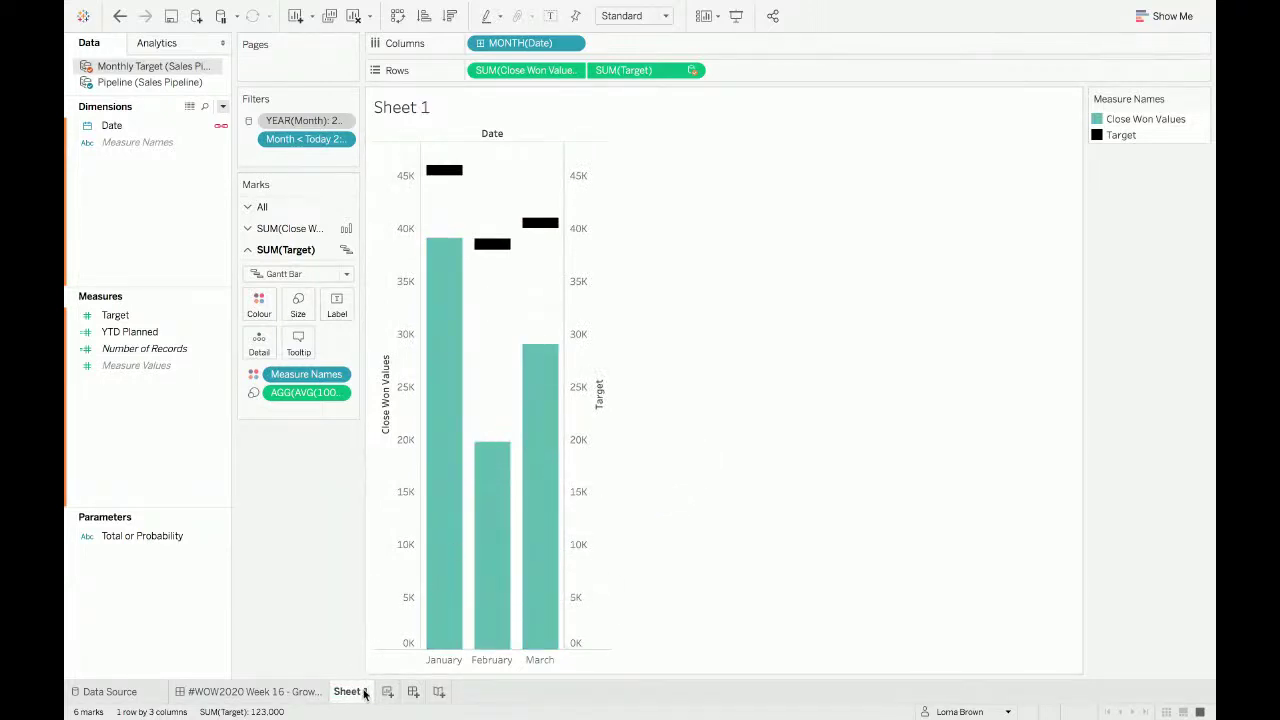
right_click(364, 694)
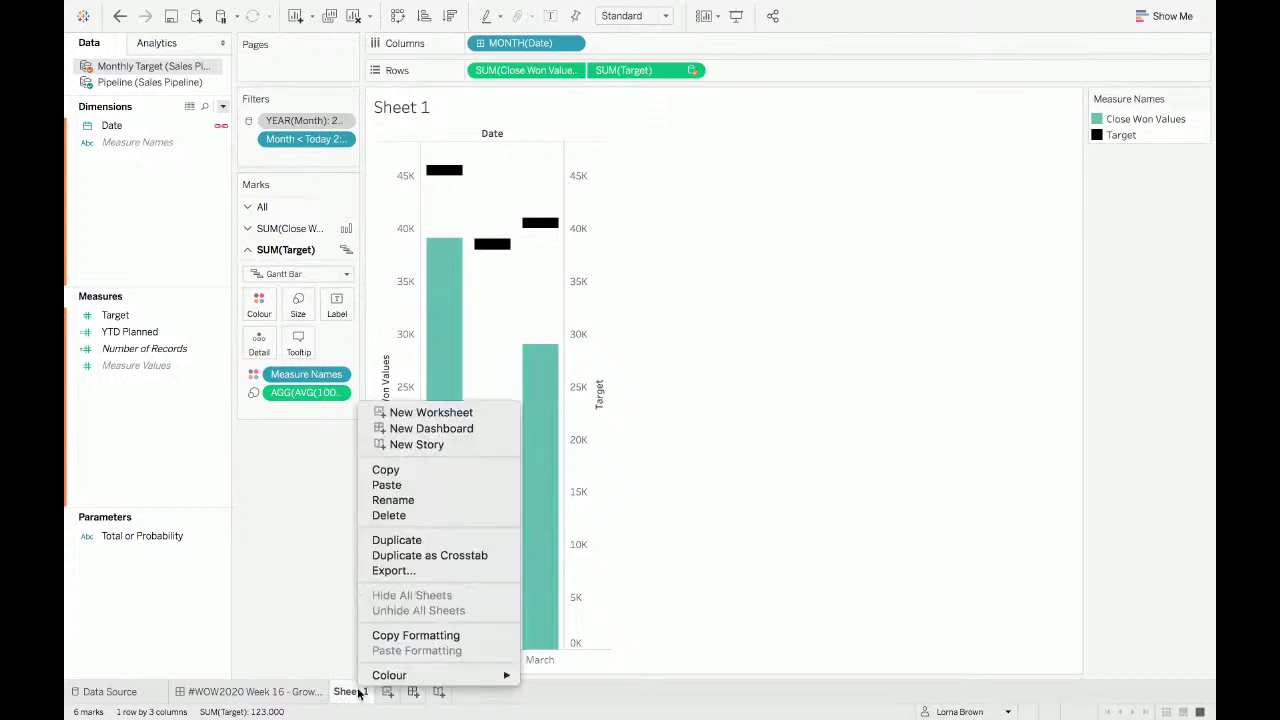
left_click(429, 540)
Step: Switch the Month < Today 2 filter on the duplicated sheet from True to False
left_click(341, 140)
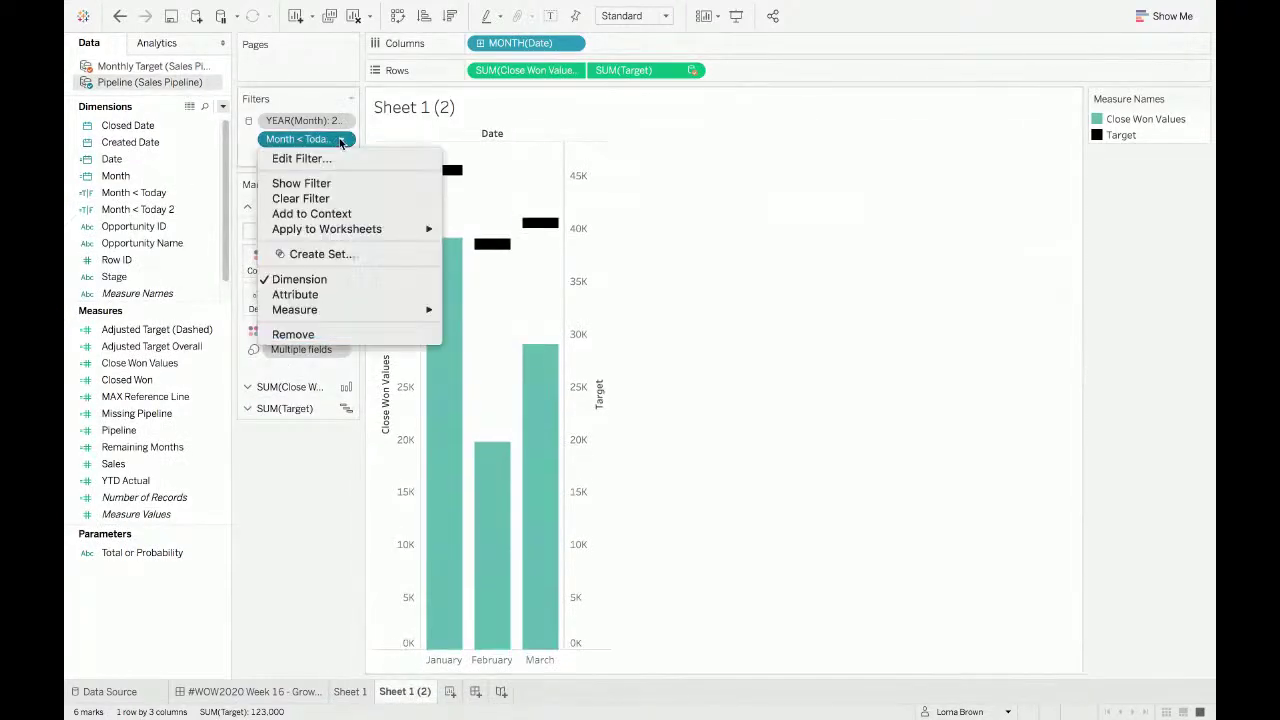
left_click(342, 160)
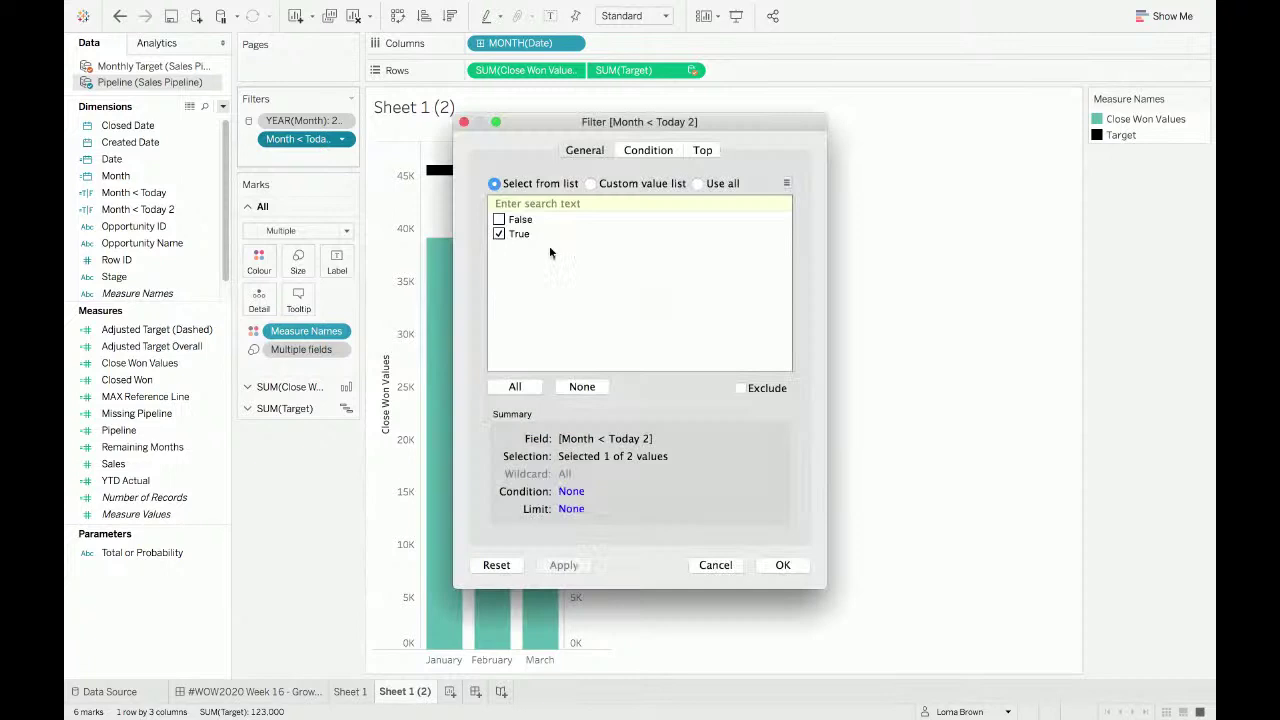
left_click(499, 234)
left_click(785, 566)
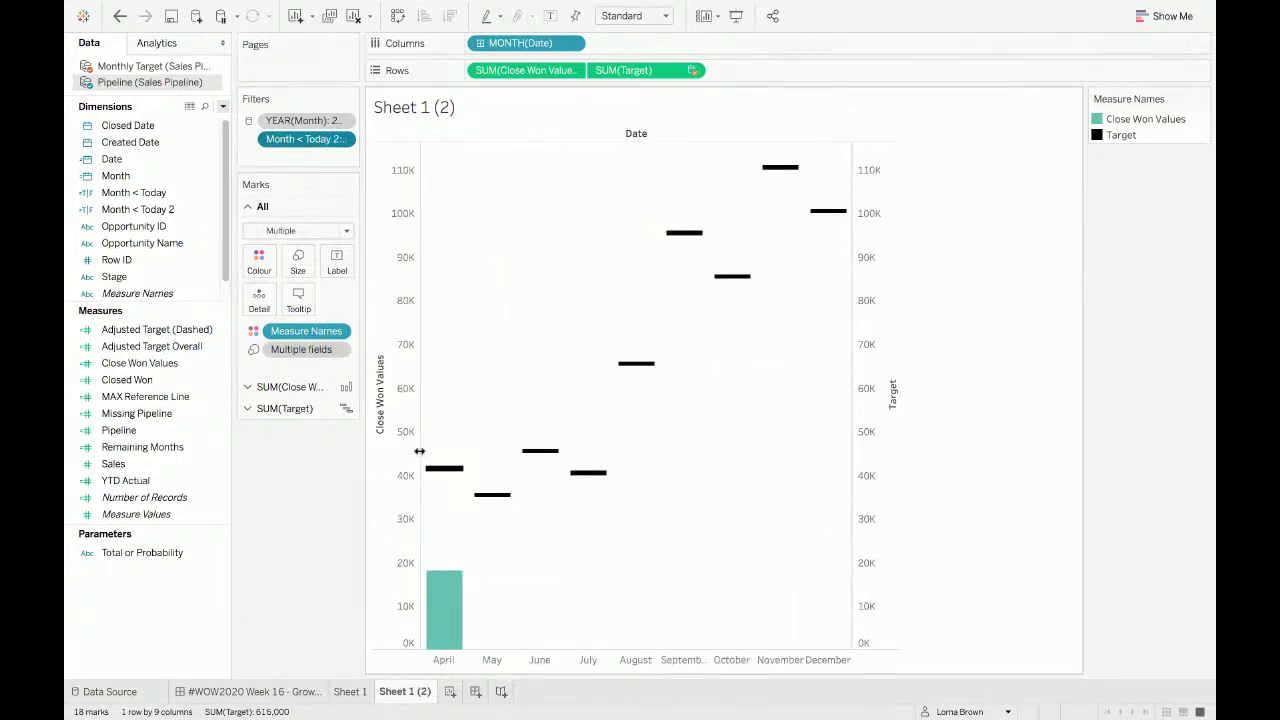
mouse_move(455, 613)
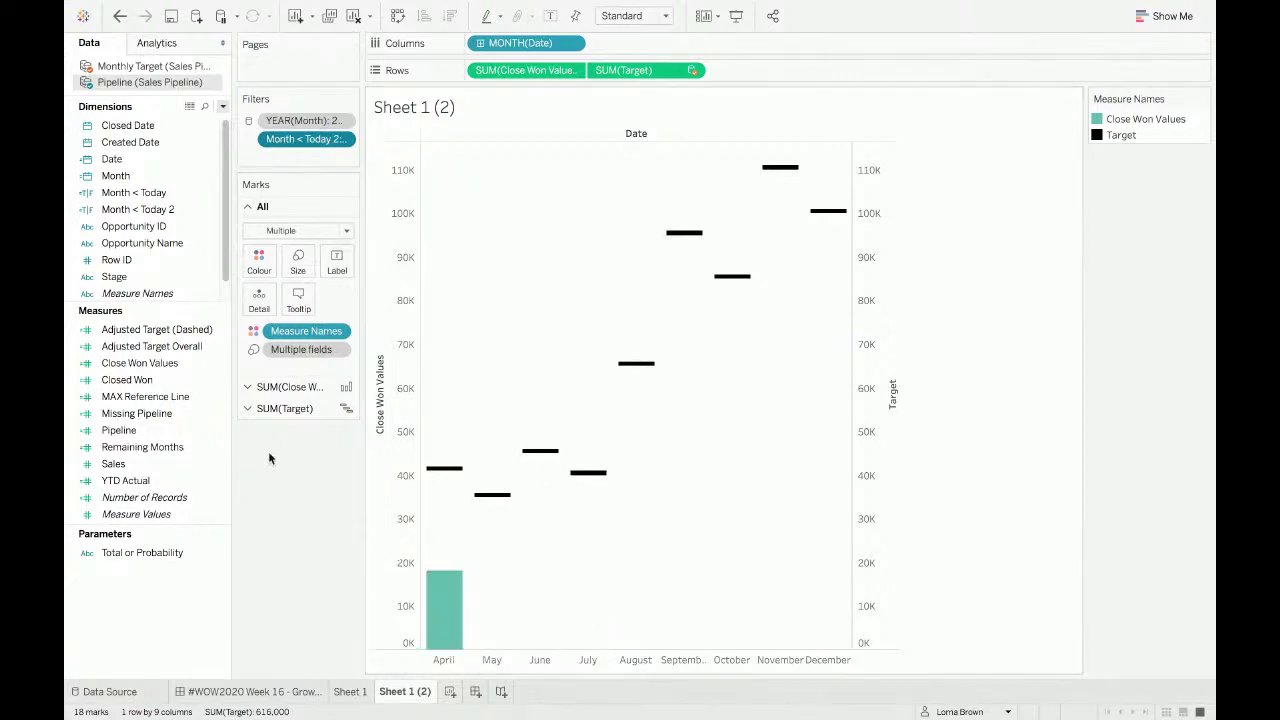
Step: Create the Pipeline calculated field Pipeline 2 with the formula IF CONTAINS([Stage],'Closed') THEN 0 ELSE [Sales] END
left_click(222, 106)
left_click(218, 122)
type("Pipeline 2")
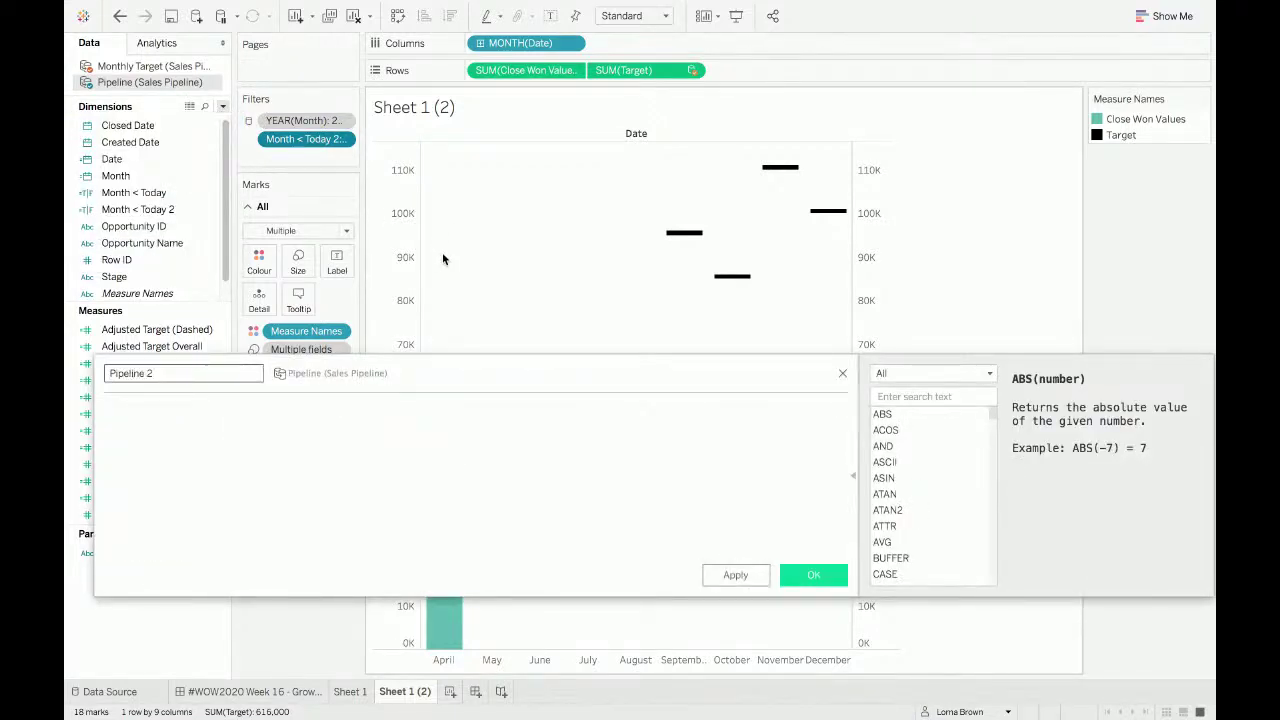
key("Tab")
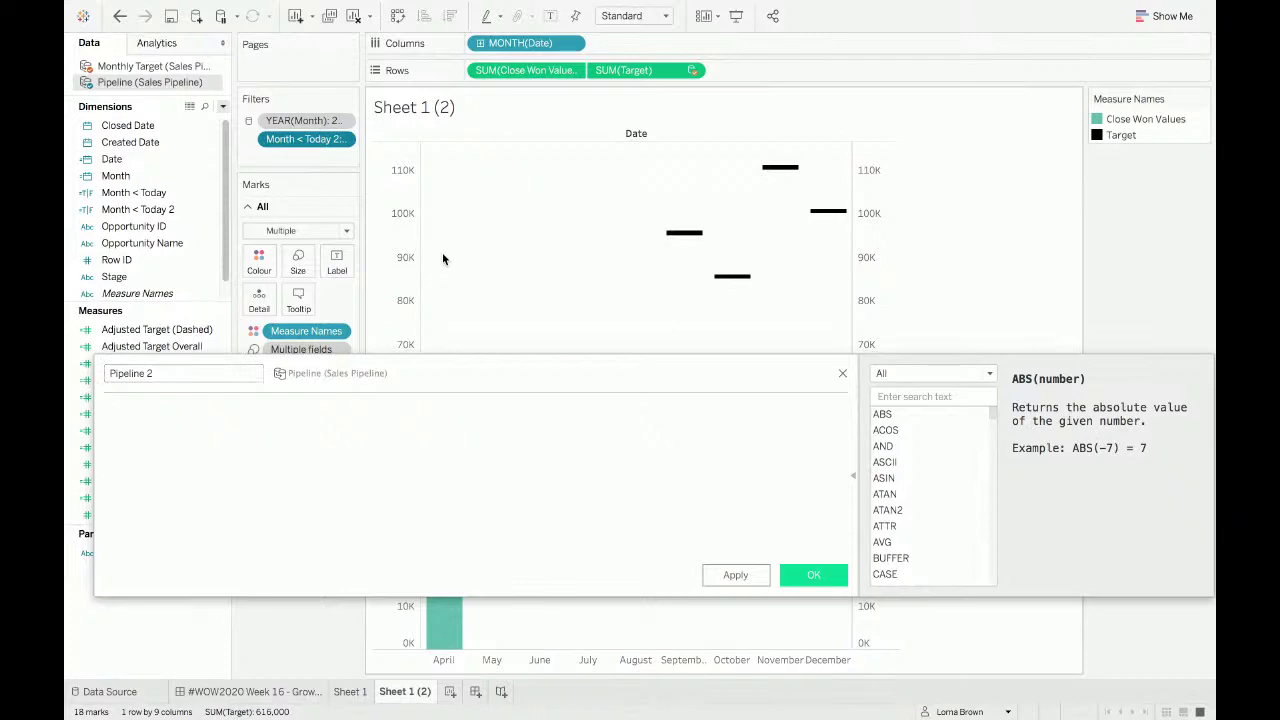
type("IF con")
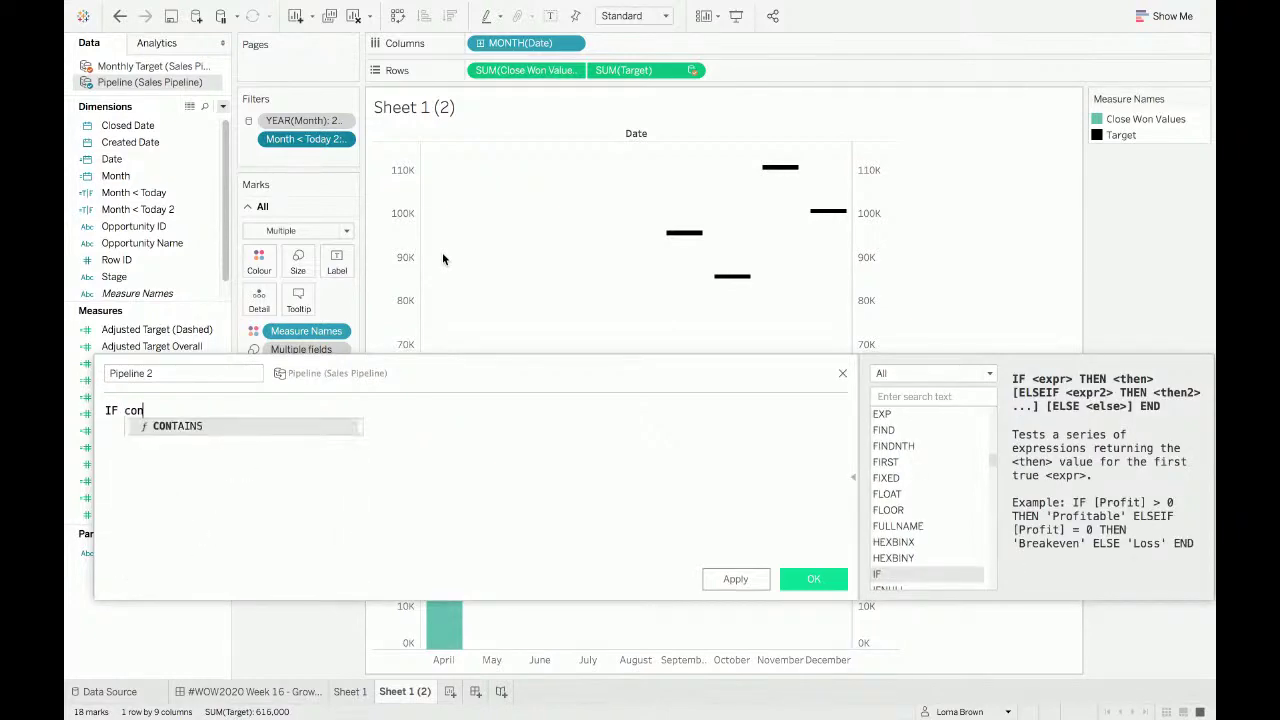
key("Return")
type("stag")
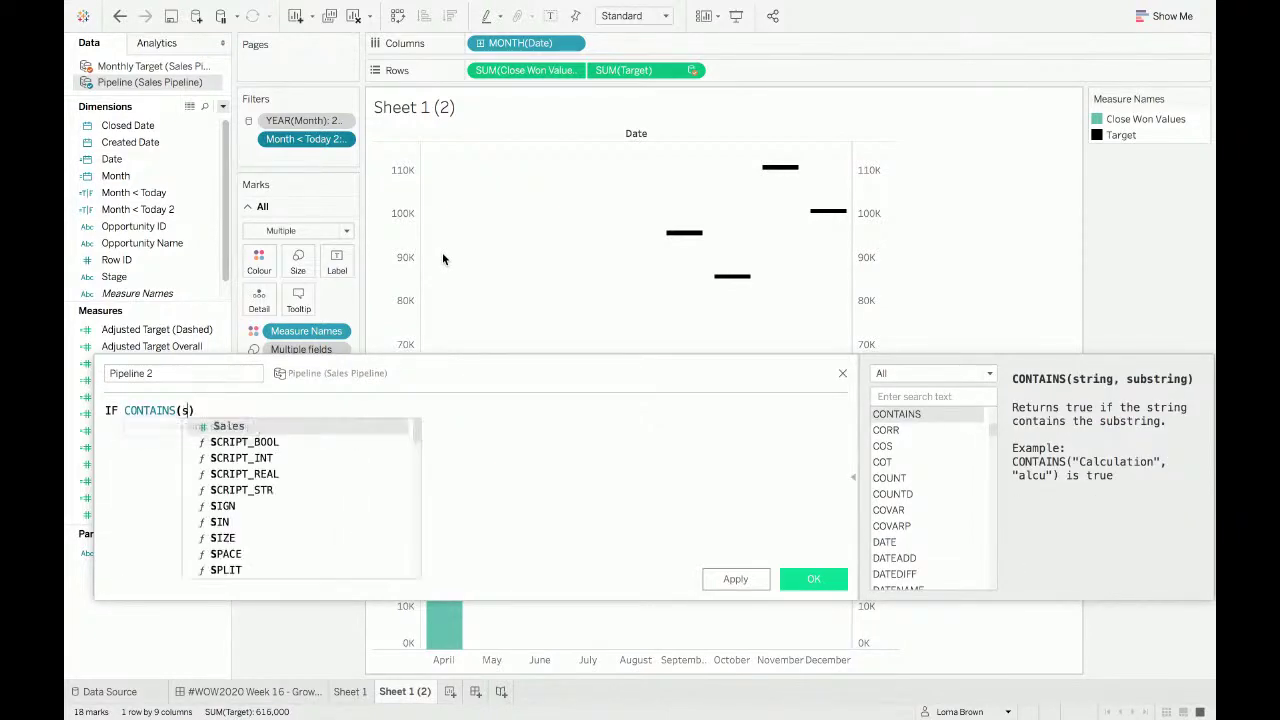
key("Return")
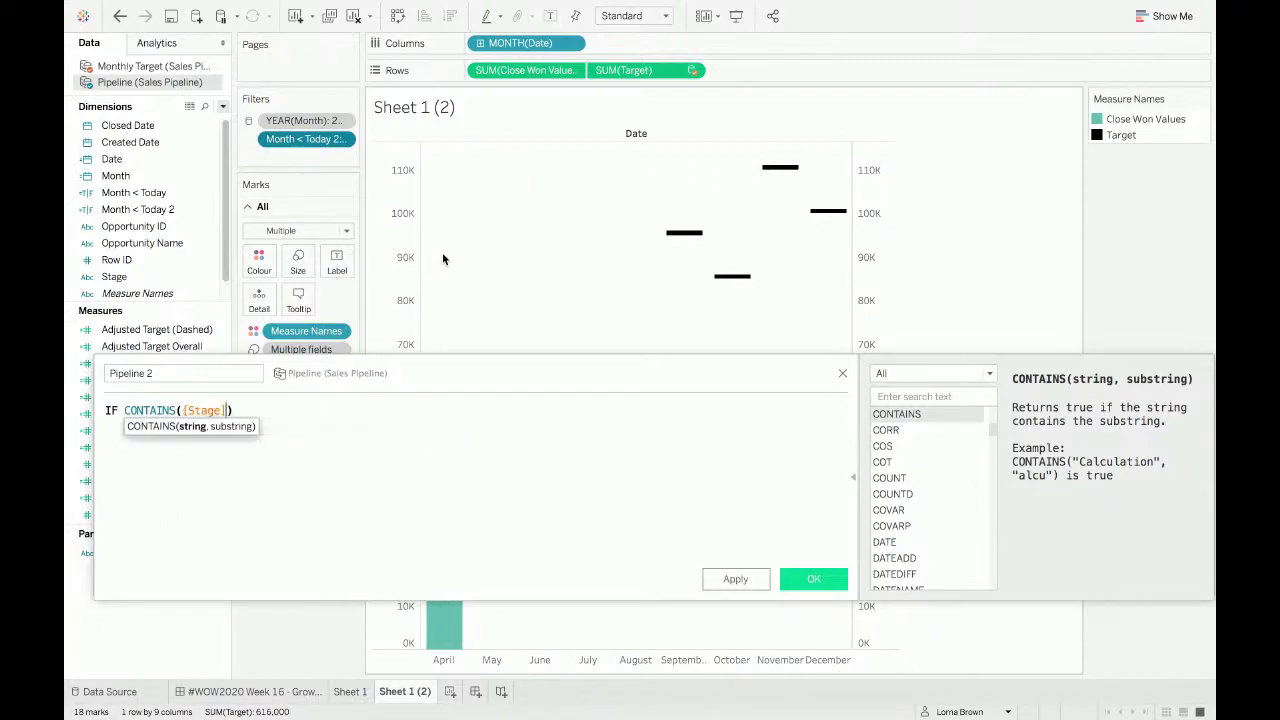
type(",'Closed') ")
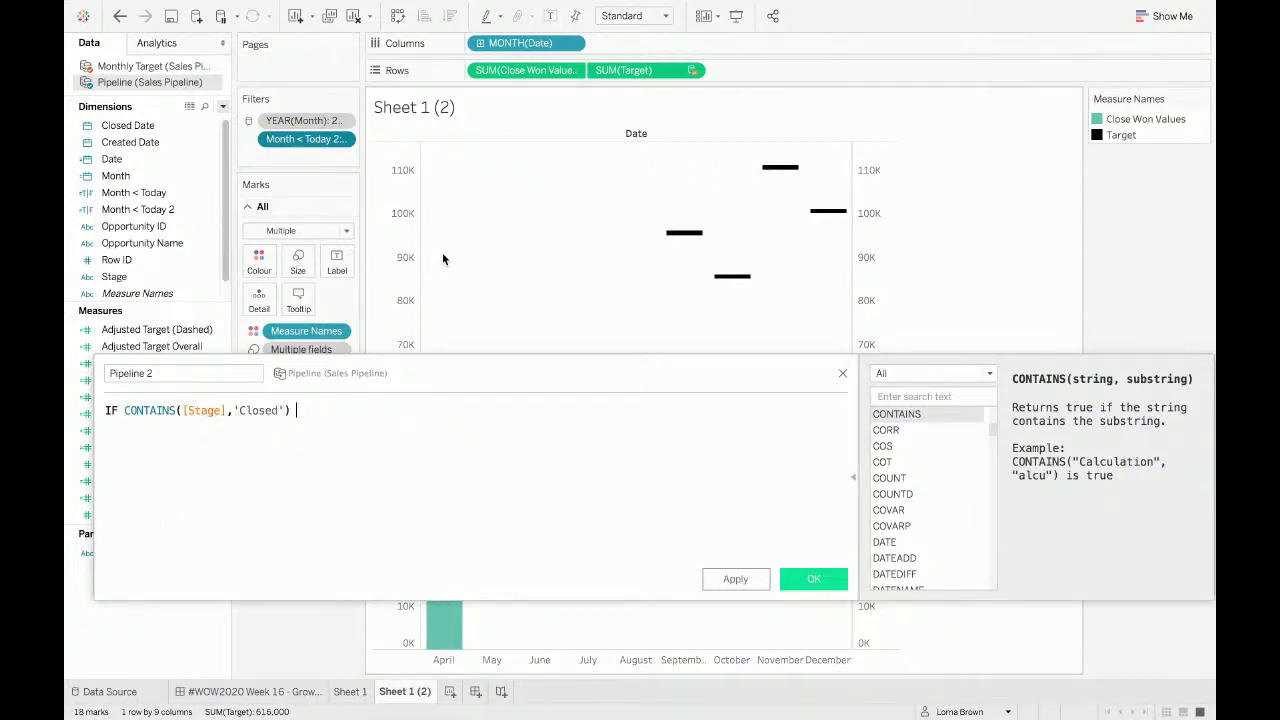
type("THEN ")
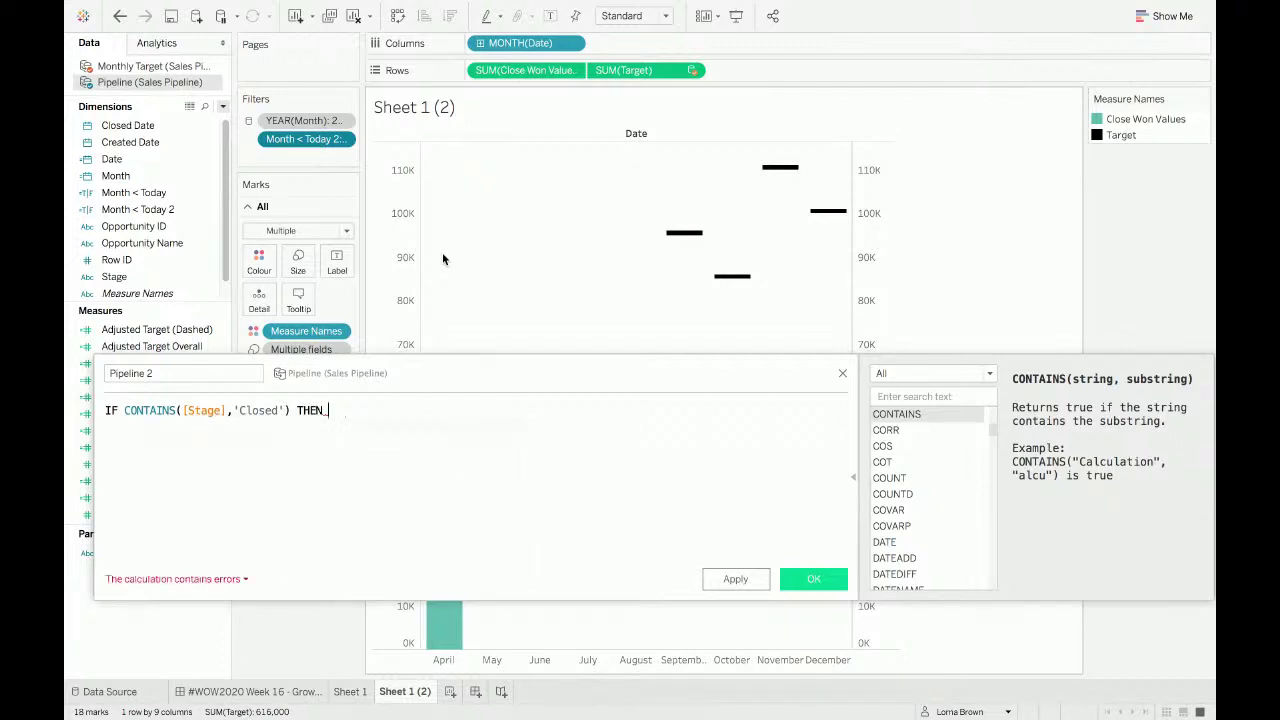
type("0 ELSE [Sale")
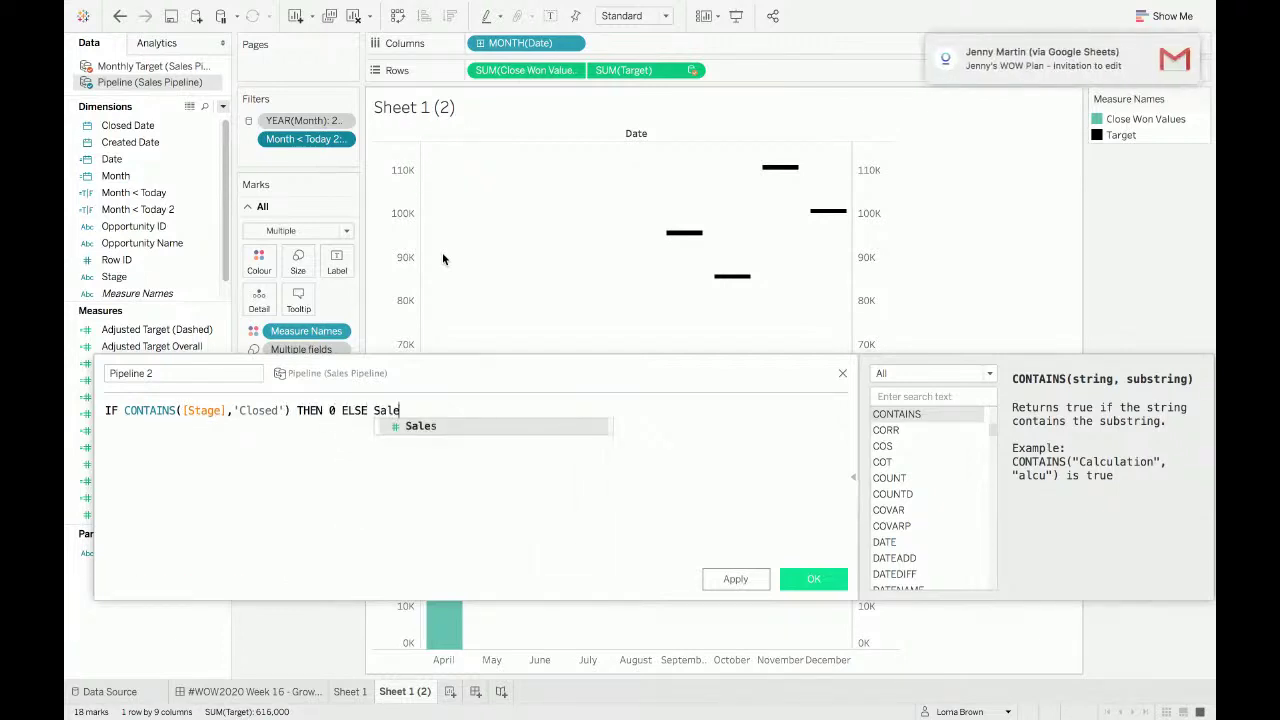
key("Return")
type("END")
key("Return")
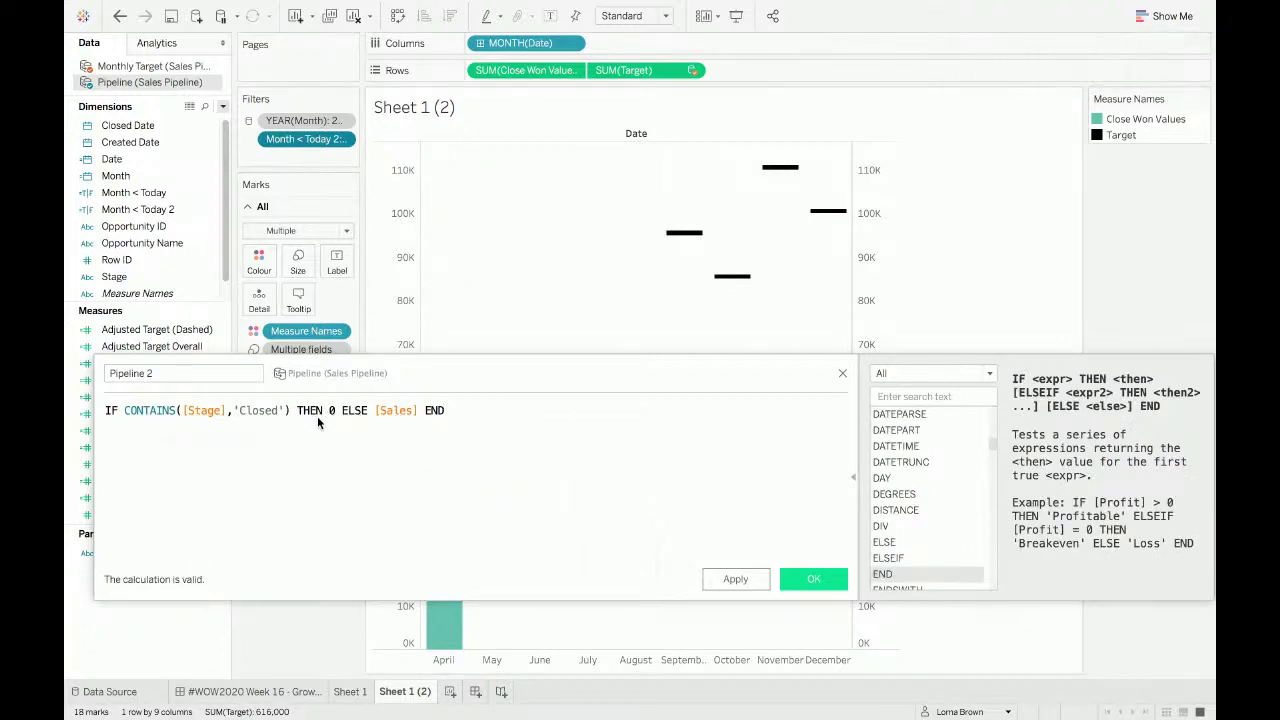
left_click(810, 578)
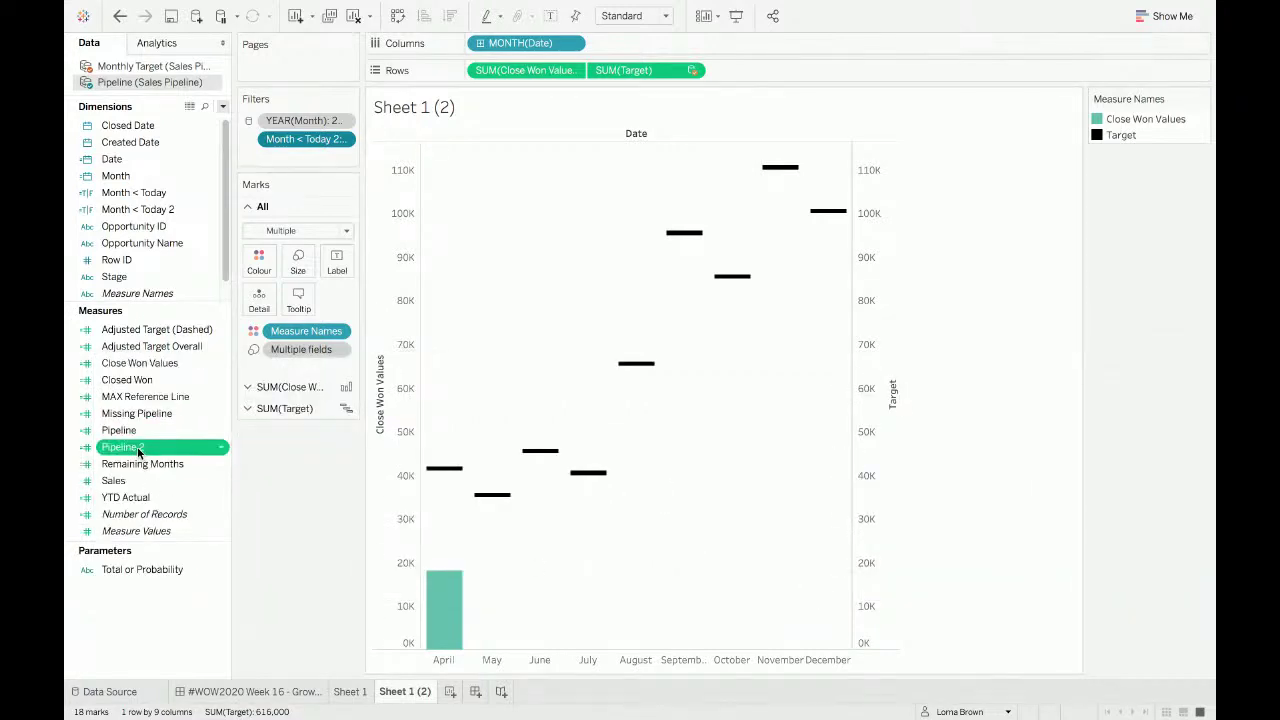
Step: Add Pipeline 2 to the Close Won Values axis and take Measure Names off Columns to stack both measures by colour
left_click_drag(138, 452, 394, 420)
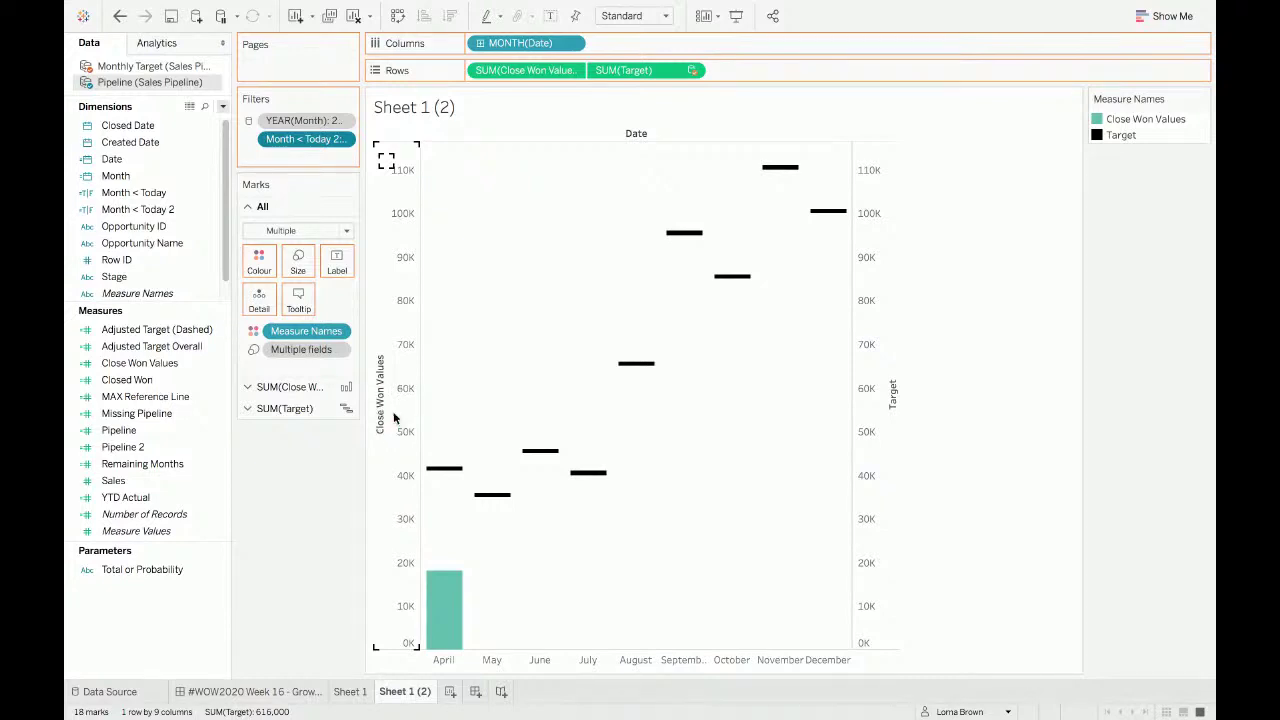
left_click_drag(393, 411, 392, 410)
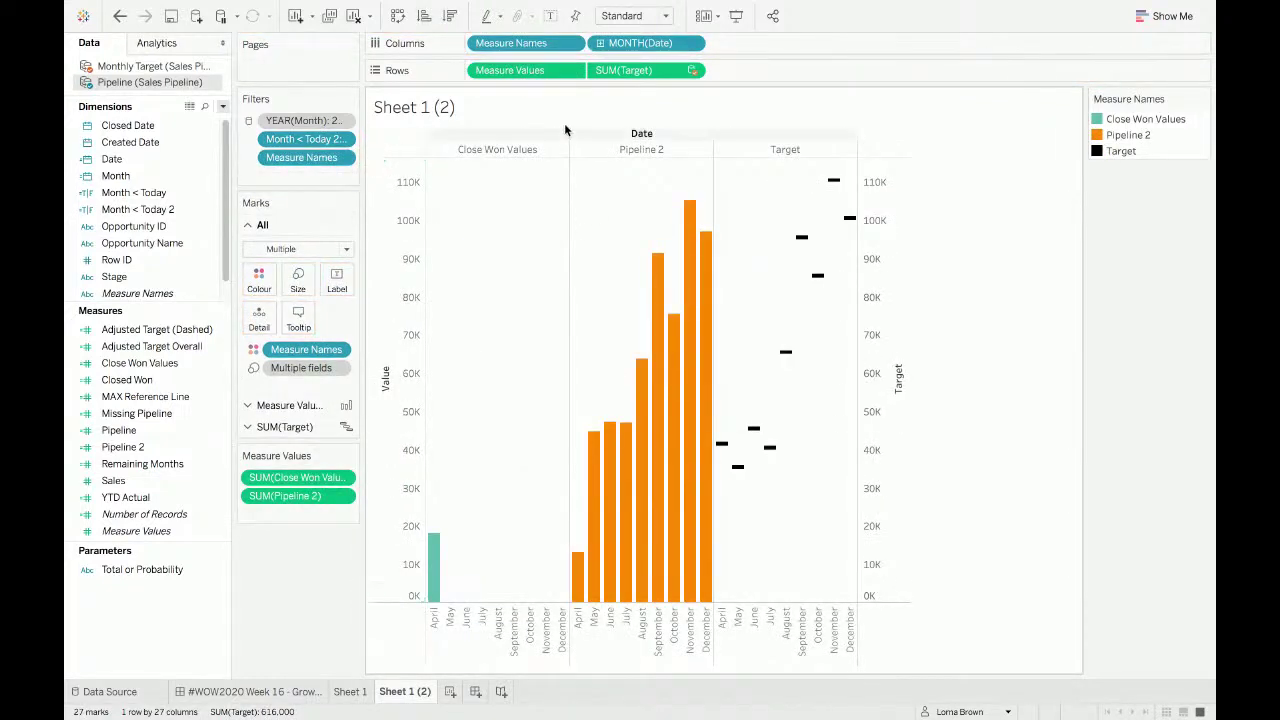
left_click(256, 408)
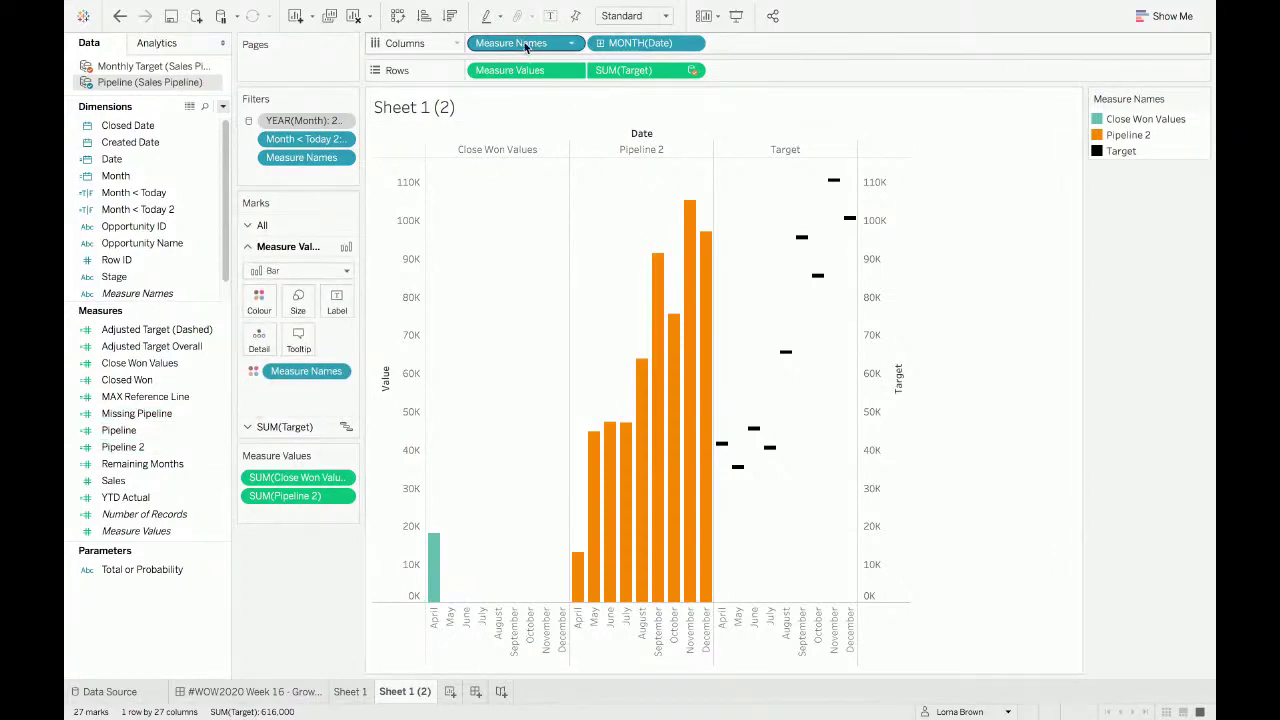
left_click_drag(524, 42, 253, 311)
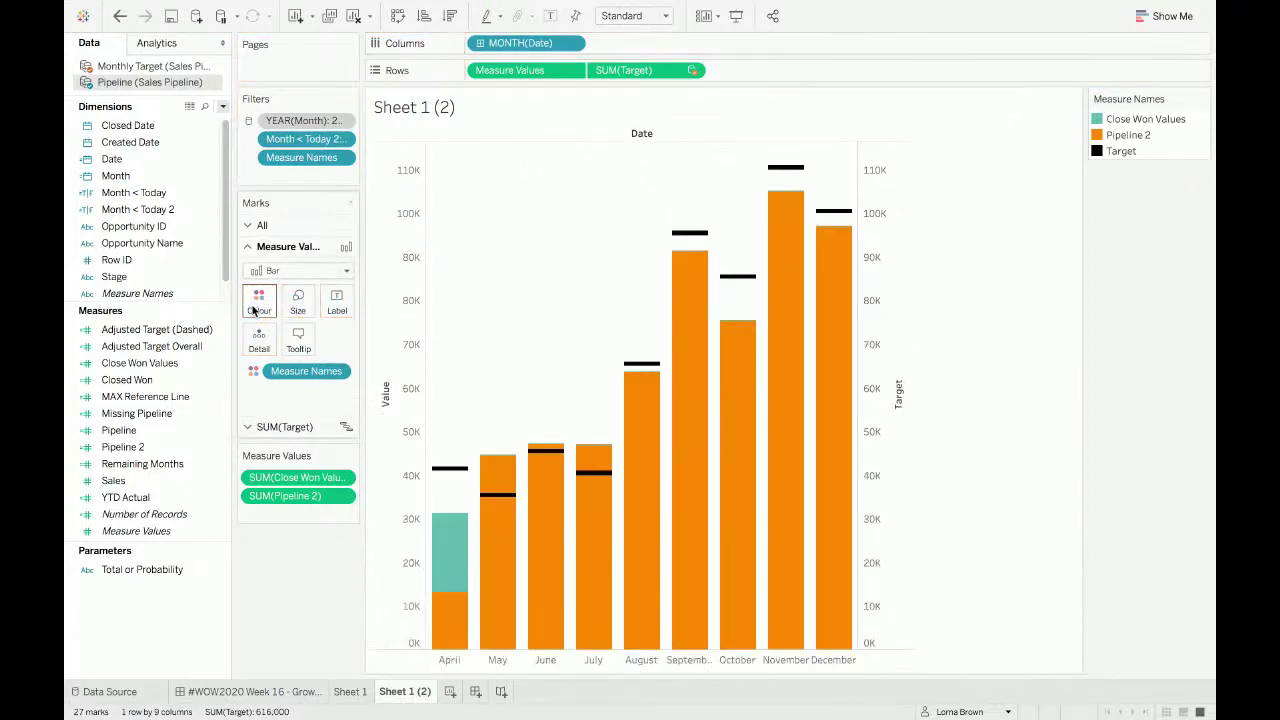
Step: Recolour Pipeline 2 light purple from the Purple-Pink-Grey palette and order it above Close Won Values in the colour legend
double_click(1128, 134)
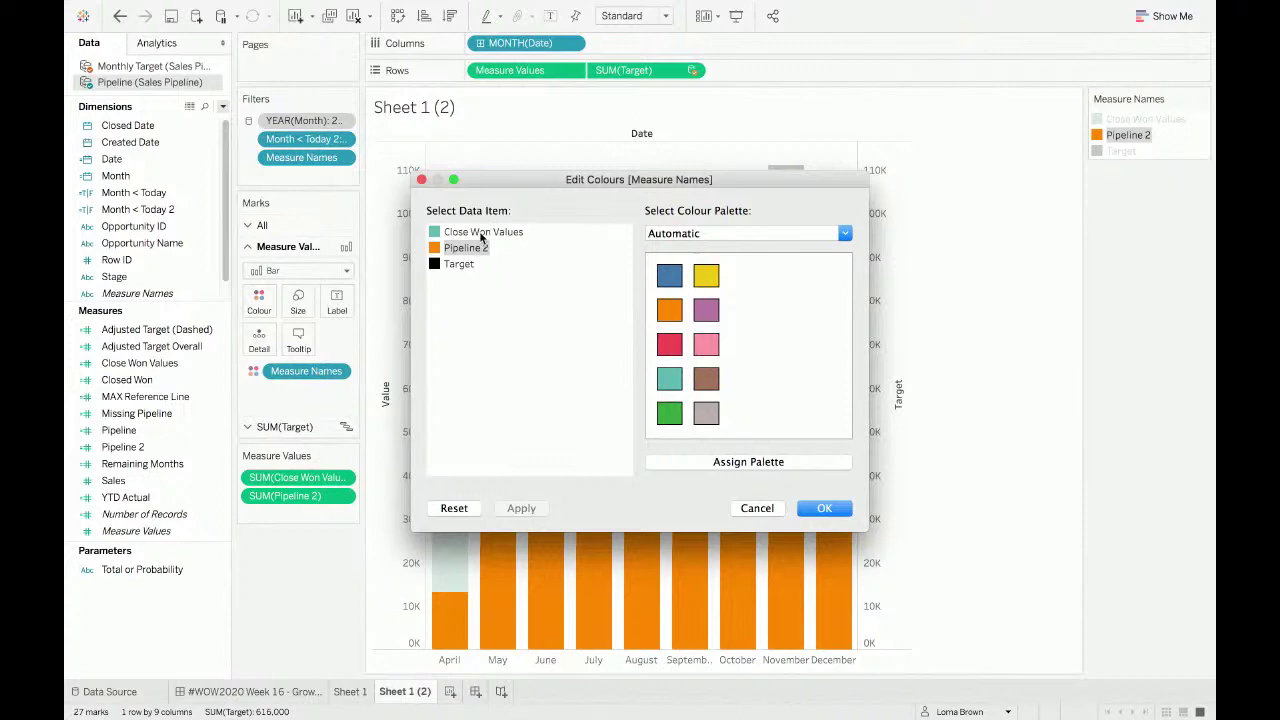
left_click(695, 236)
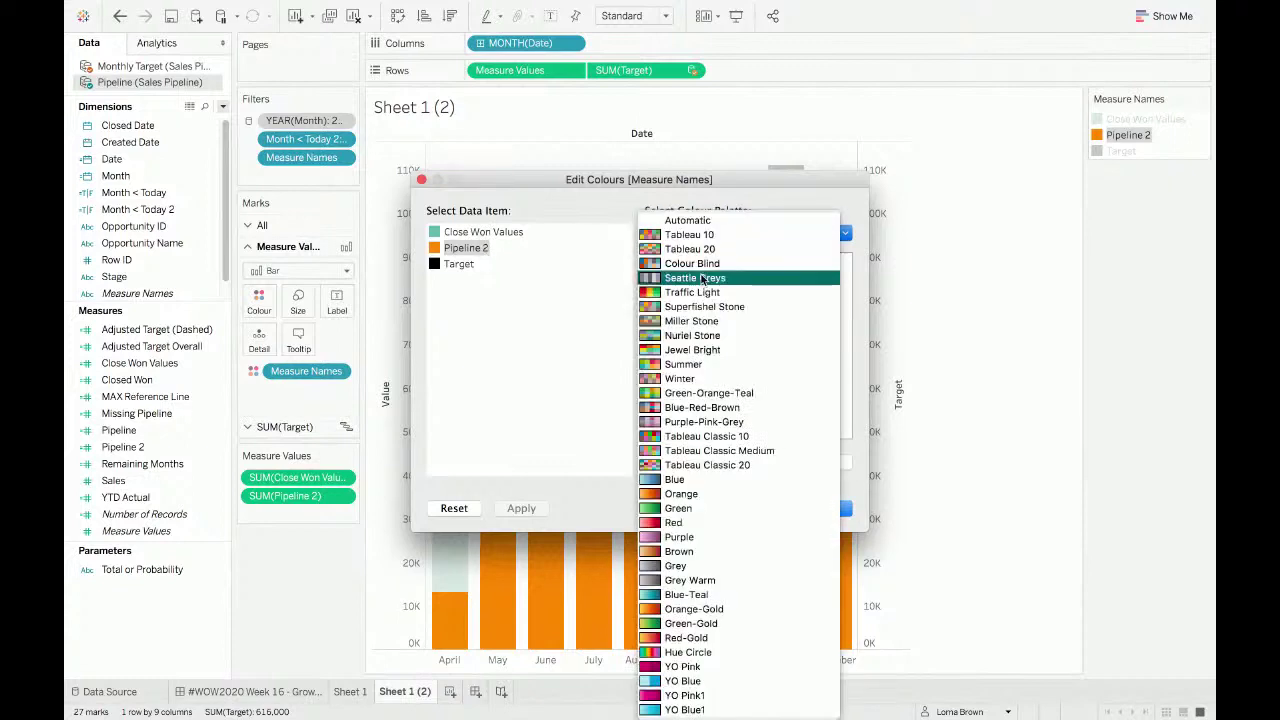
left_click(700, 421)
left_click(671, 318)
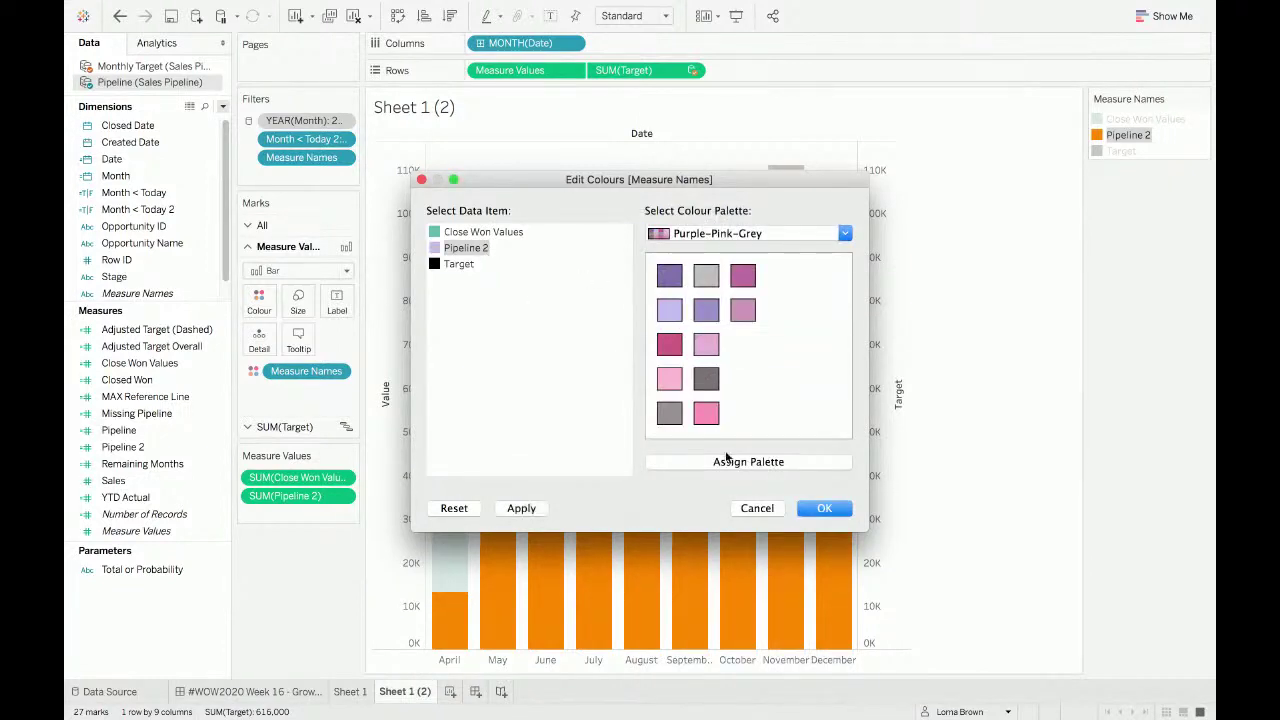
left_click(822, 509)
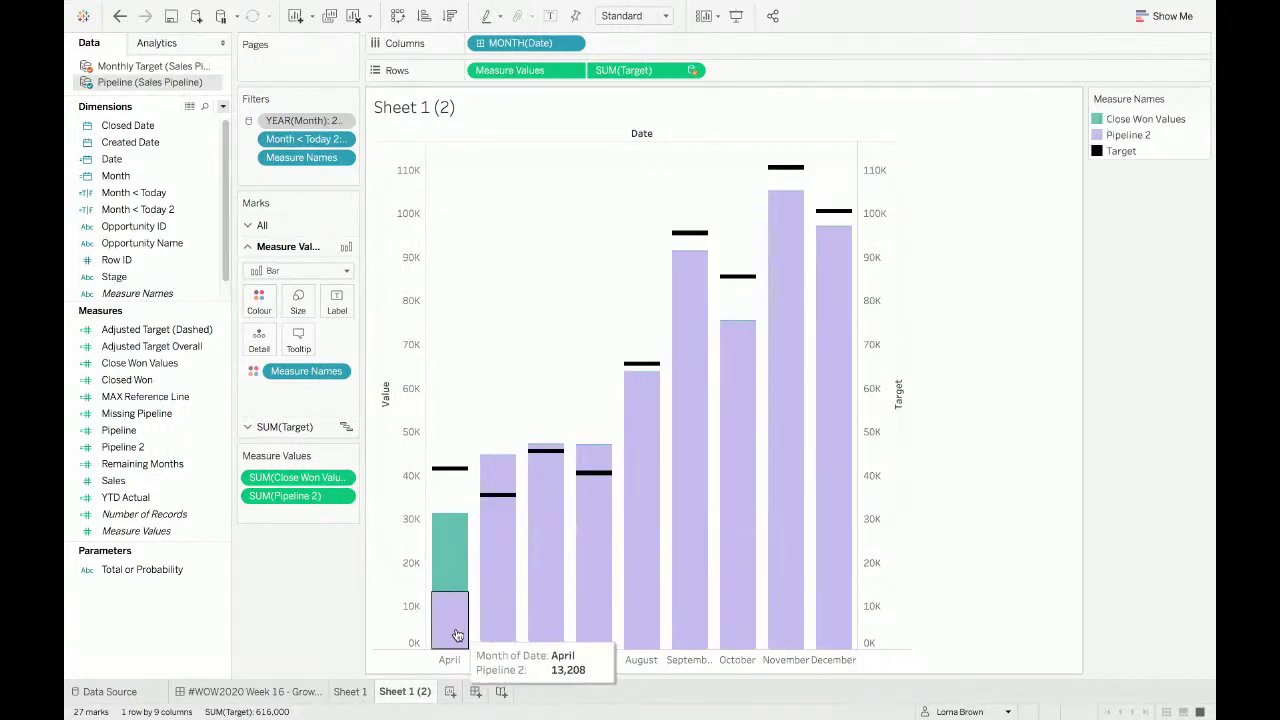
left_click(1128, 136)
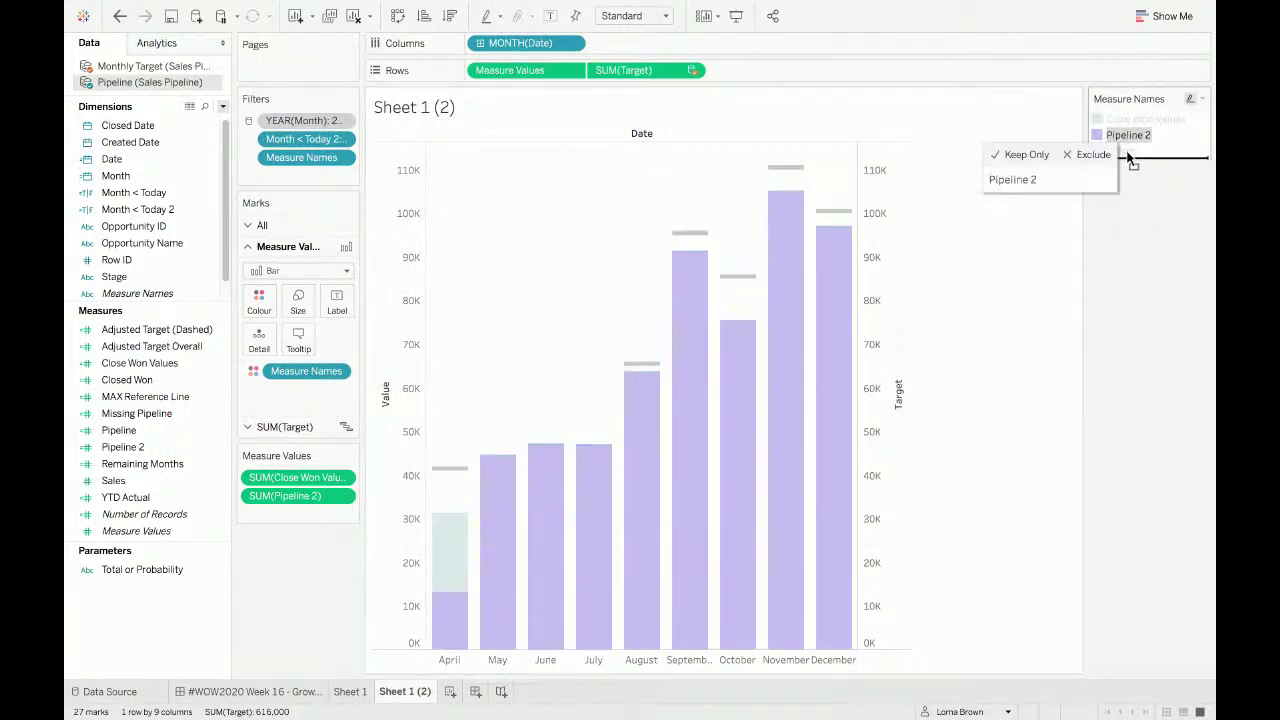
left_click_drag(1133, 120, 1130, 116)
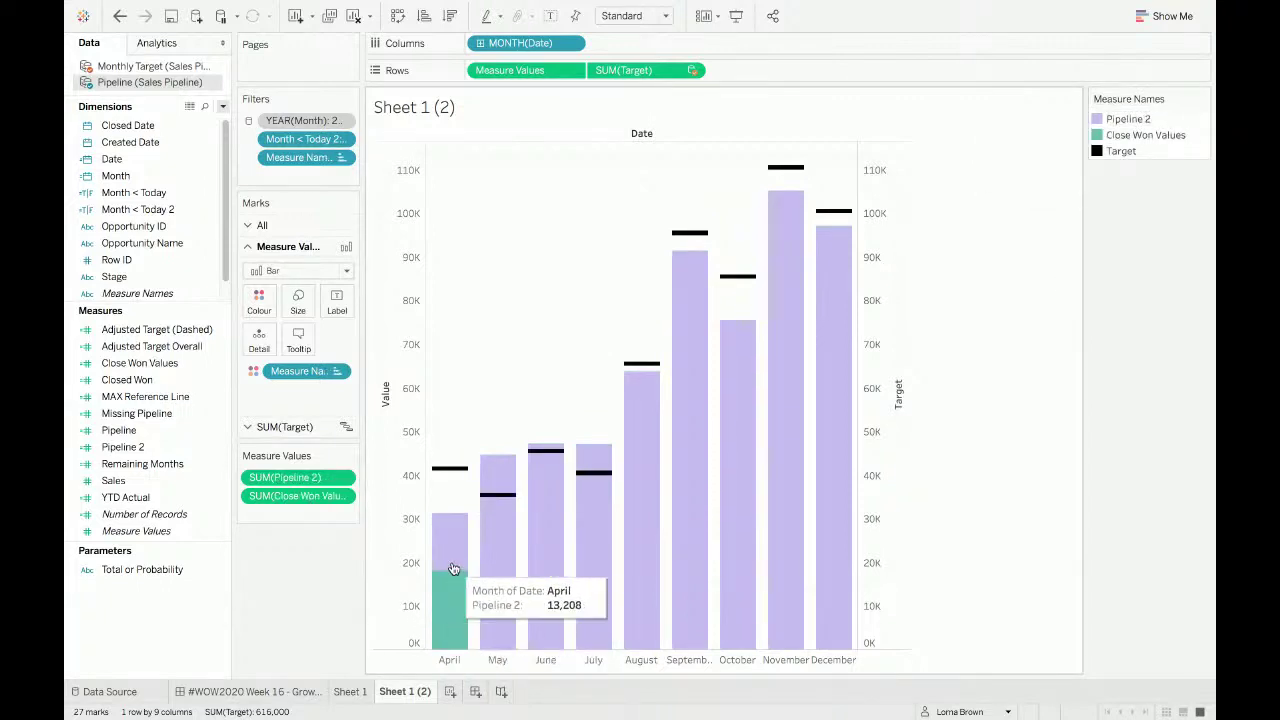
Step: Examine the finished #WOW2020 Week 16 dashboard's April pipeline tooltip and the January to March Closed Won and Target marks
left_click(255, 691)
mouse_move(450, 360)
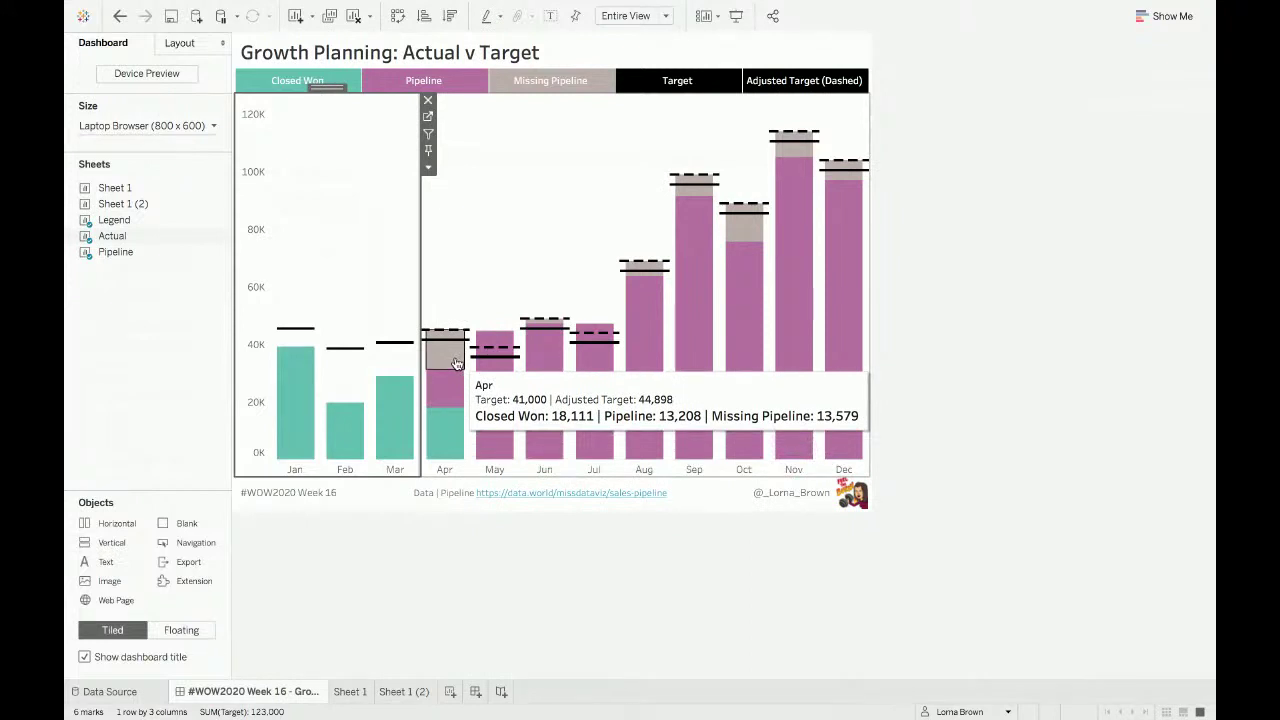
mouse_move(468, 337)
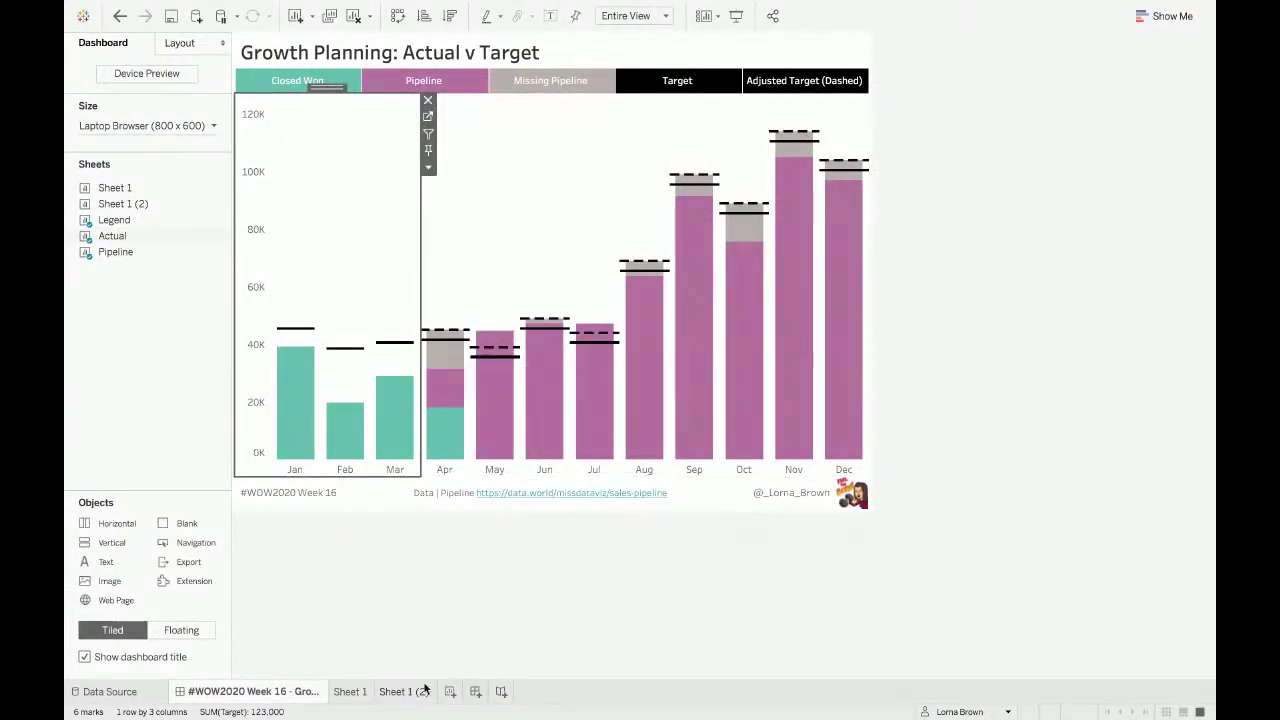
mouse_move(298, 330)
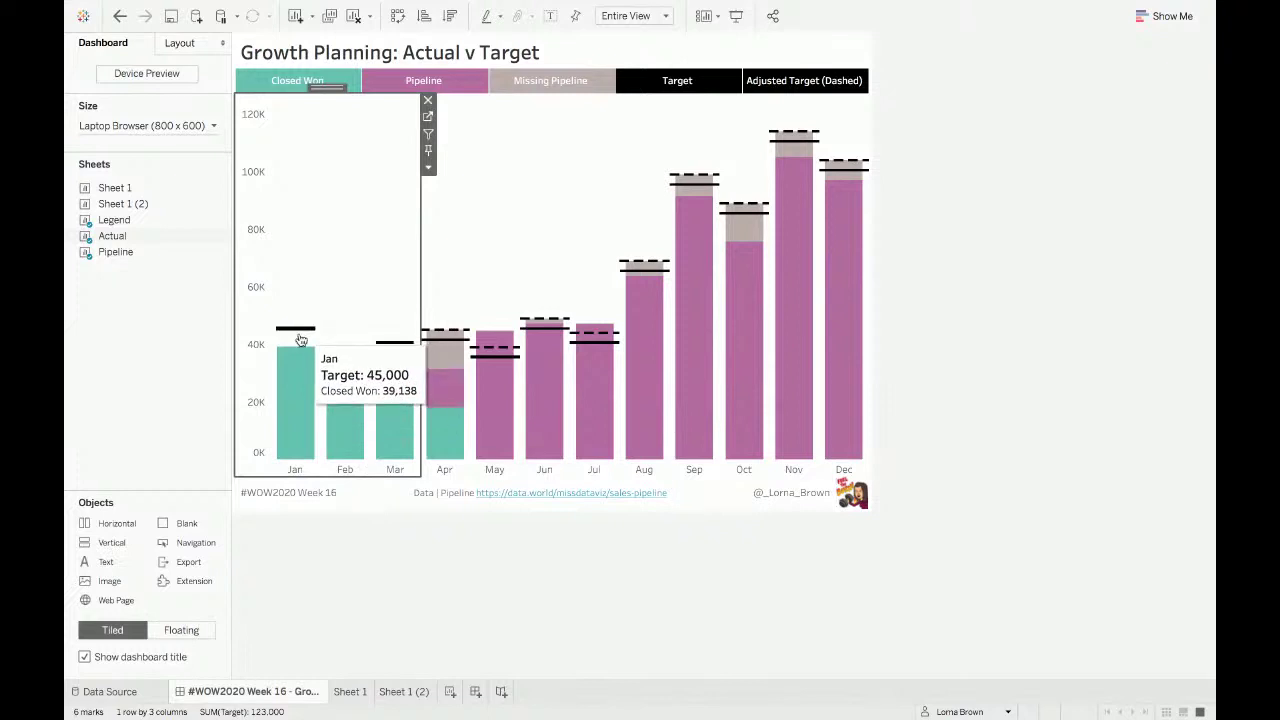
left_click_drag(297, 390, 396, 441)
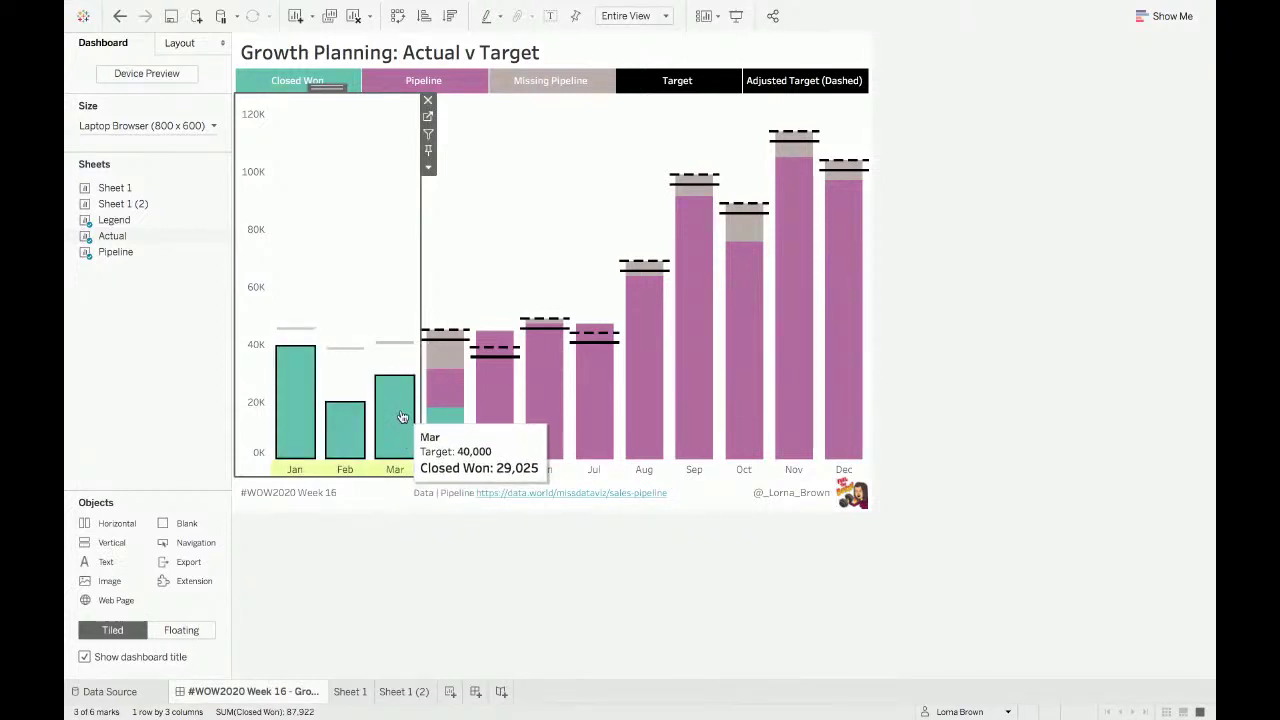
mouse_move(295, 401)
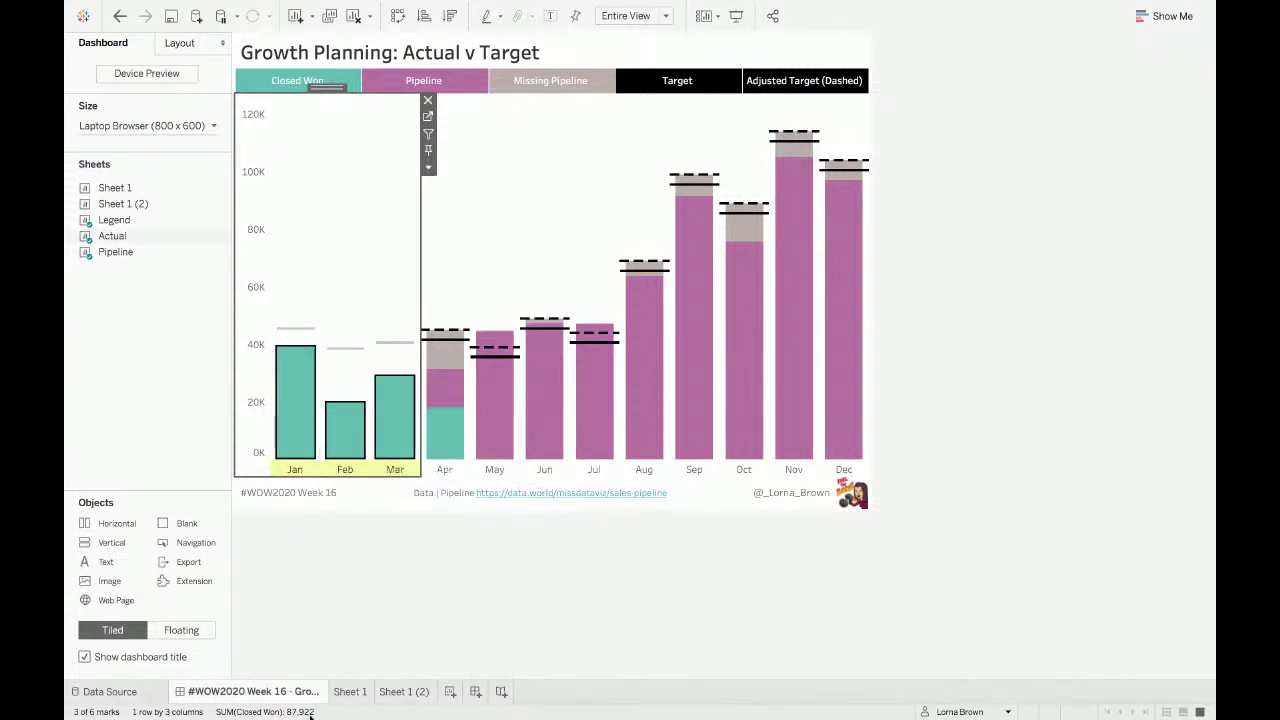
left_click(334, 258)
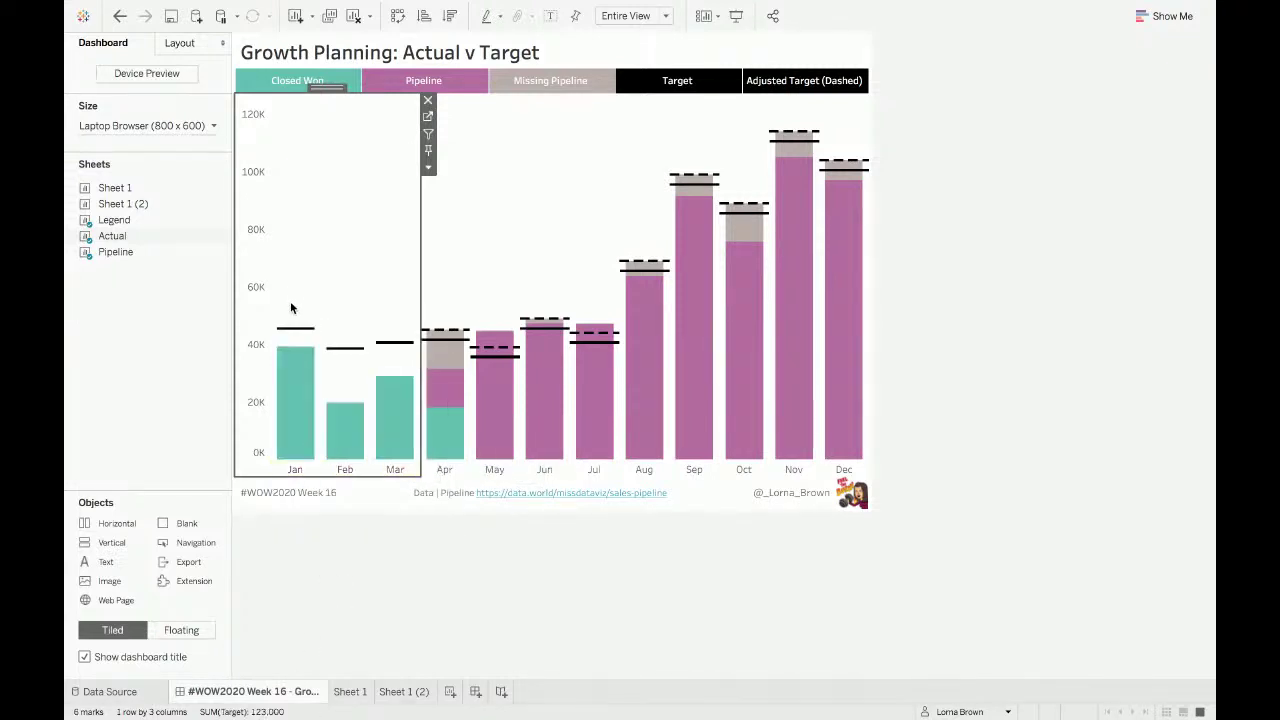
left_click_drag(290, 301, 378, 345)
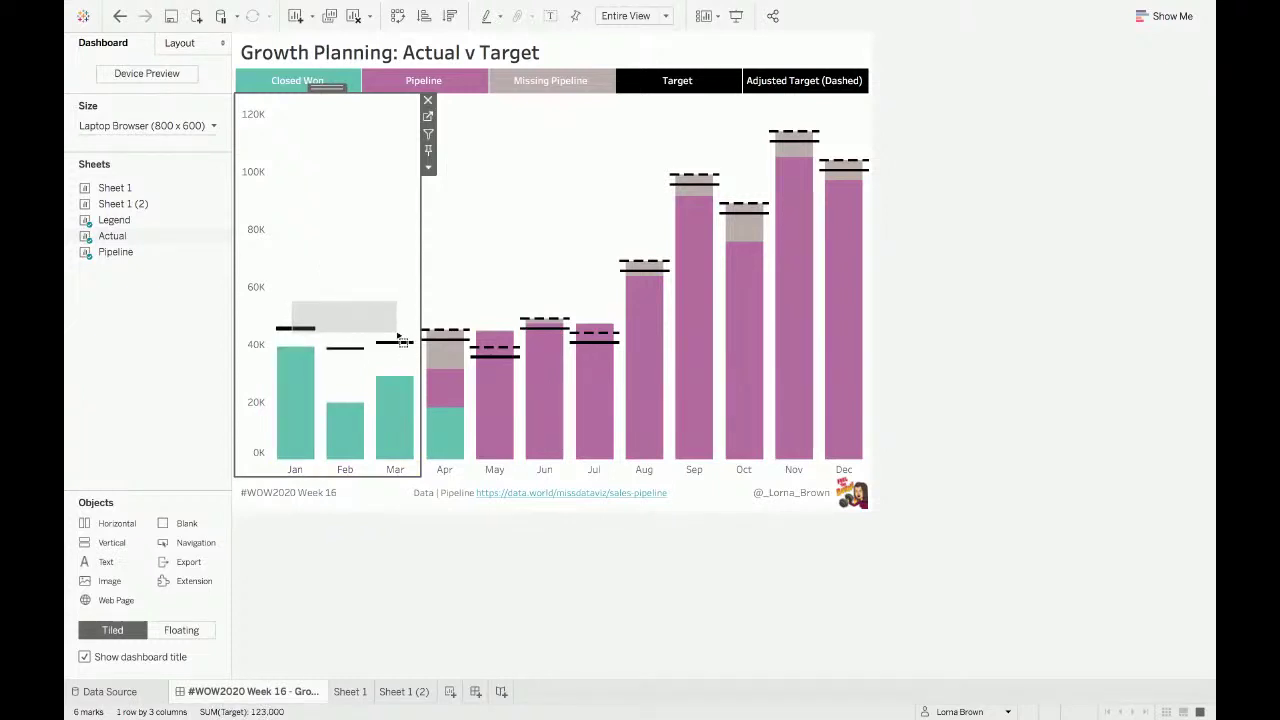
left_click(295, 328)
Step: On Sheet 1 (2), open the YTD Actual calculation and examine its SUM and the condition matching the Closed Date year to today's year
left_click(404, 691)
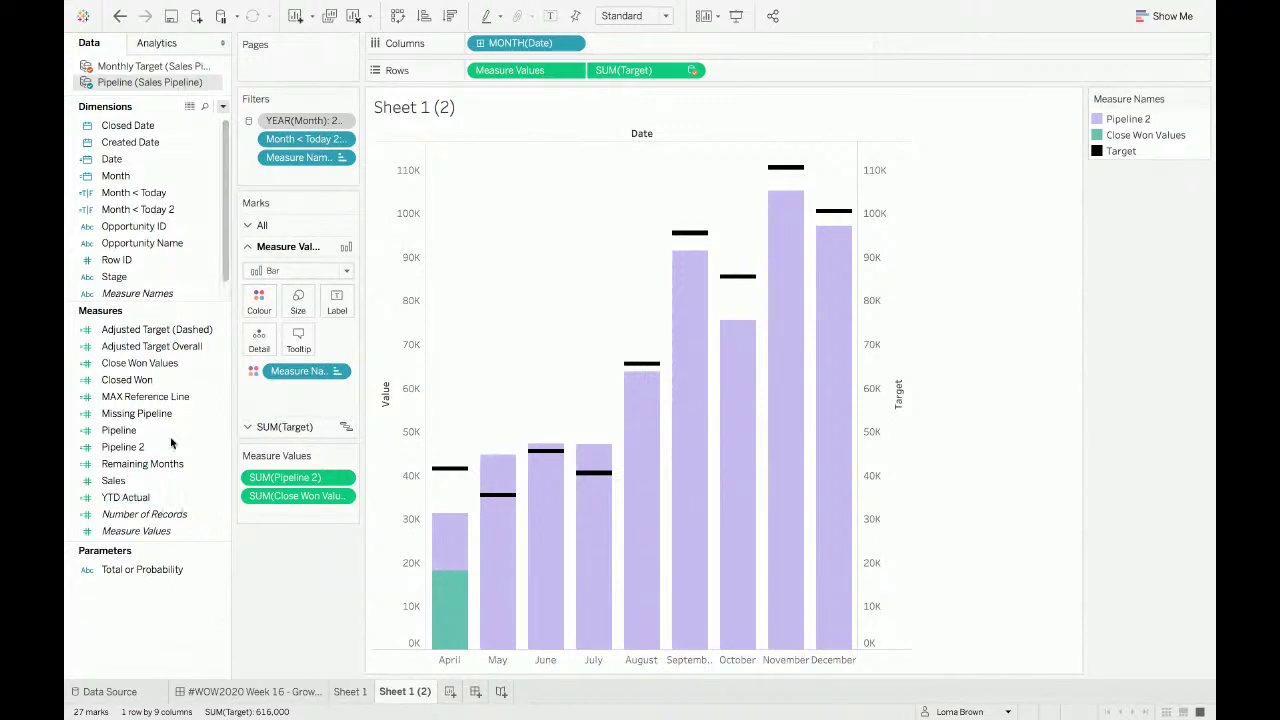
right_click(159, 490)
left_click(220, 225)
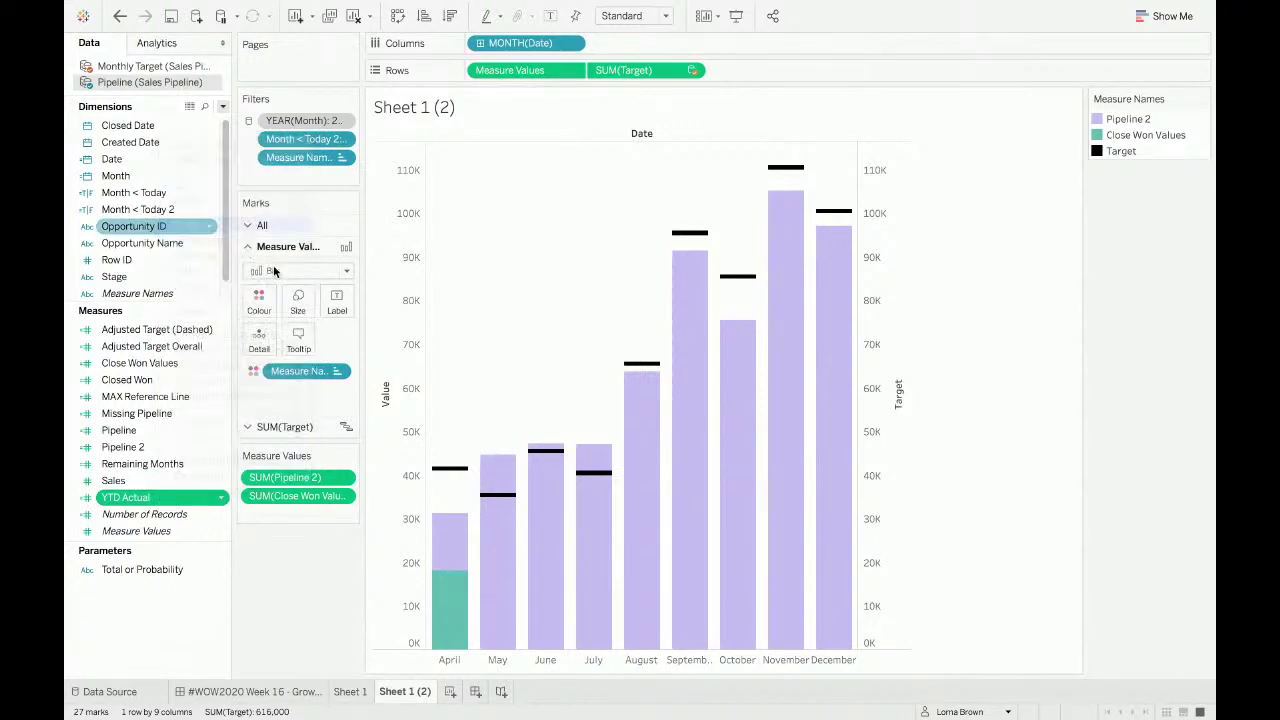
scroll(382, 467, "up", 4)
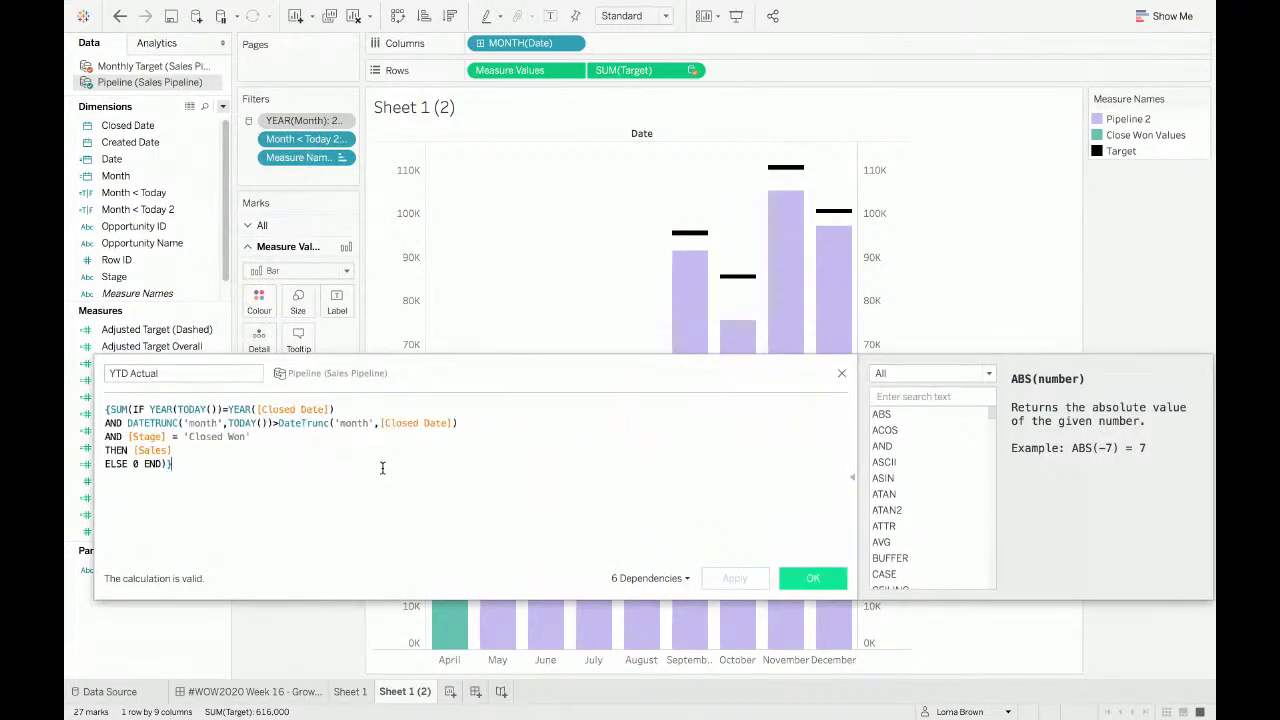
scroll(382, 467, "up", 3)
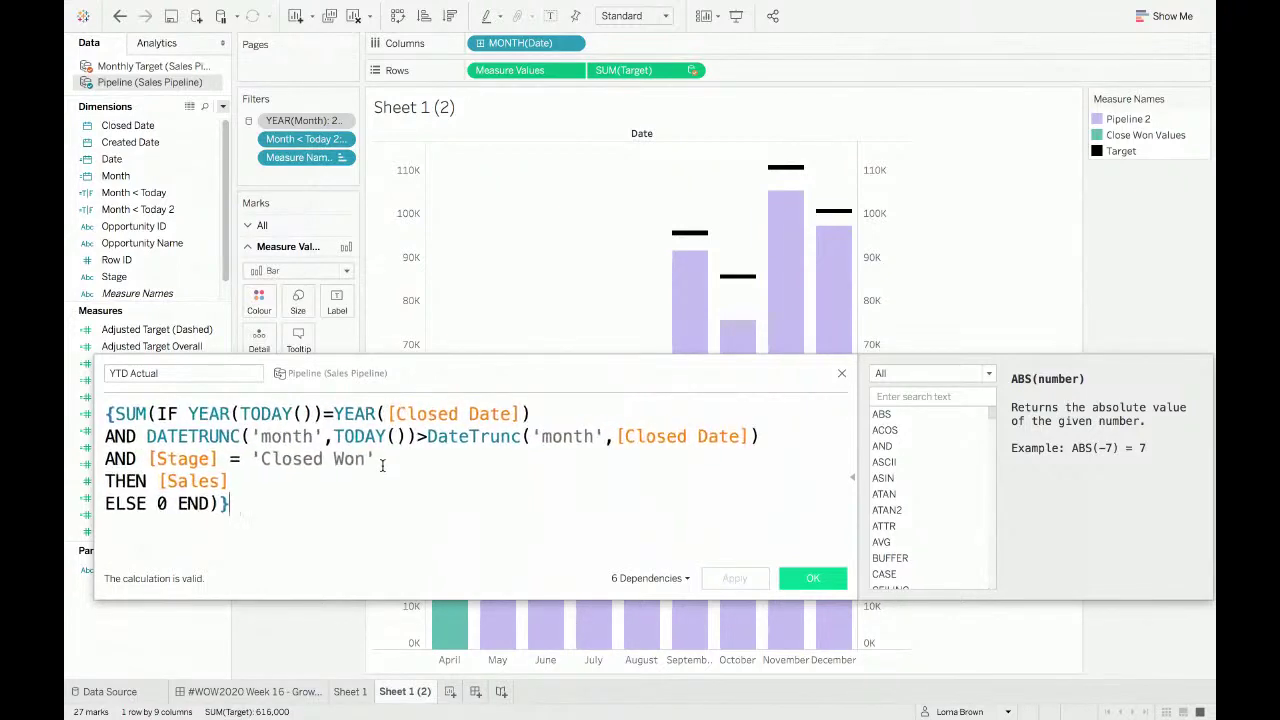
left_click(113, 413)
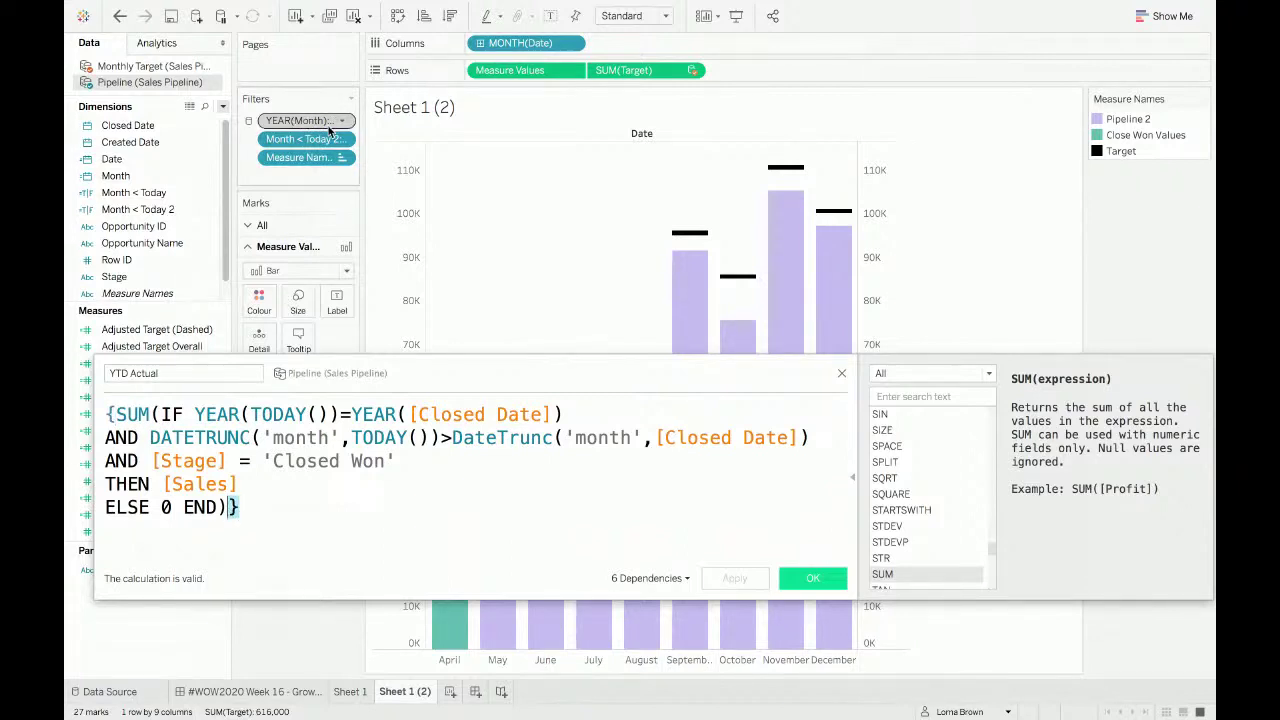
mouse_move(329, 130)
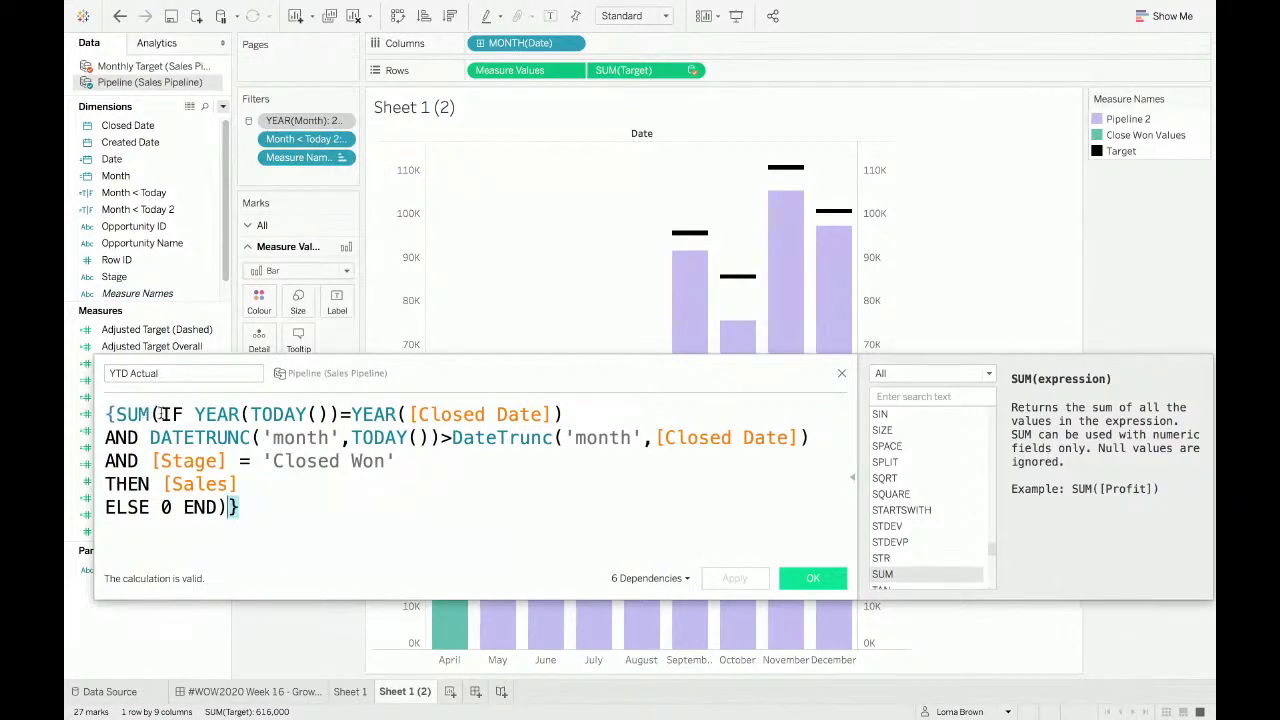
left_click_drag(148, 413, 228, 413)
left_click(220, 413)
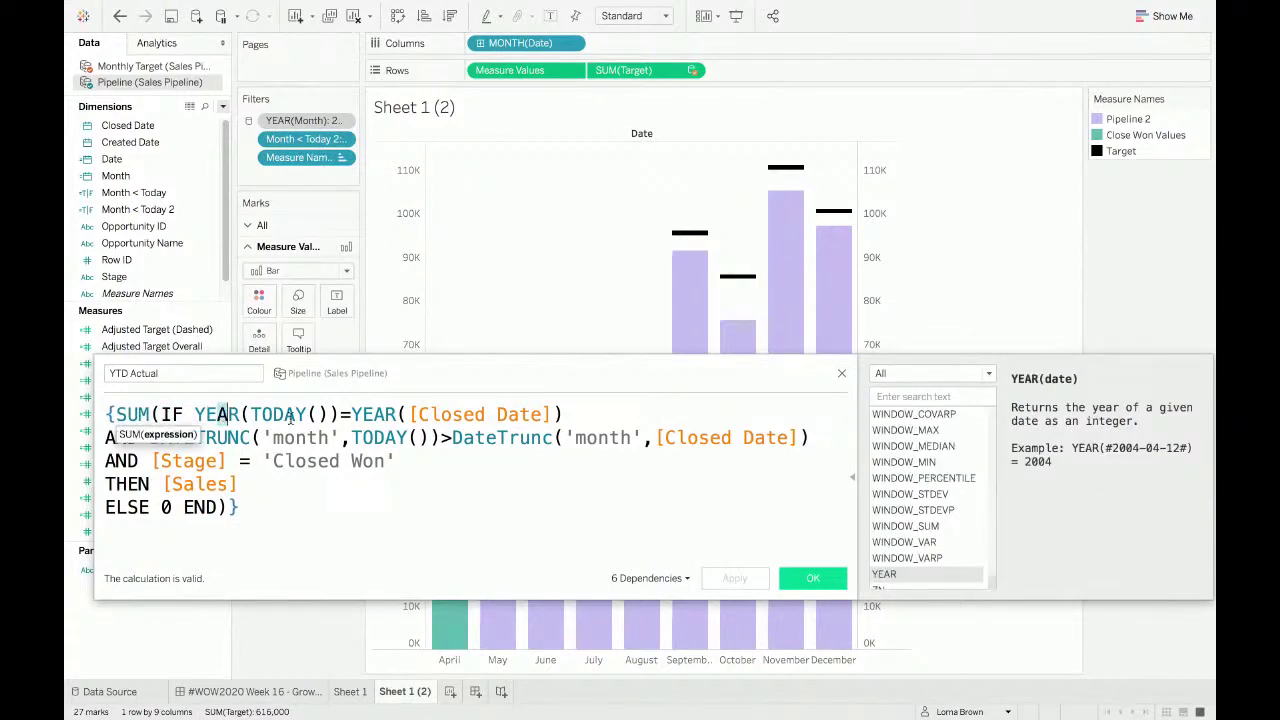
left_click(305, 413)
left_click(383, 414)
left_click(479, 413)
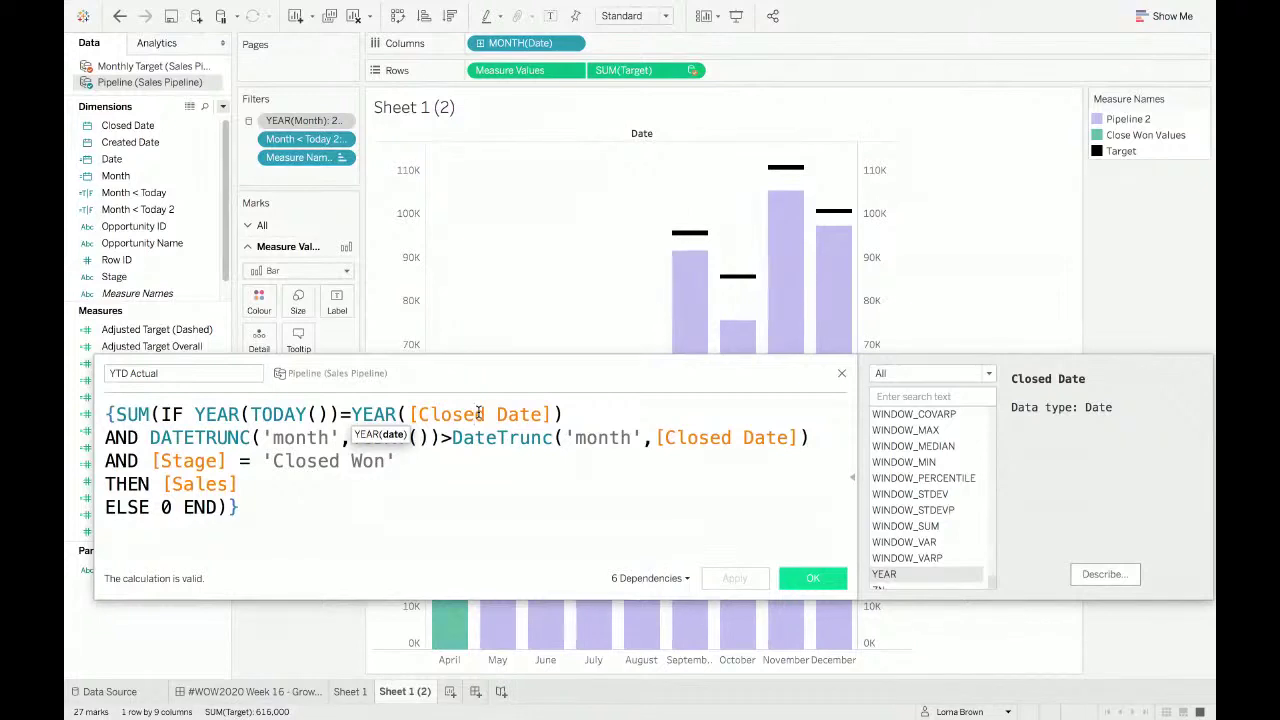
Step: Examine YTD Actual's DATETRUNC month comparison, Closed Won stage condition and aggregation, and close the calculation
left_click(246, 436)
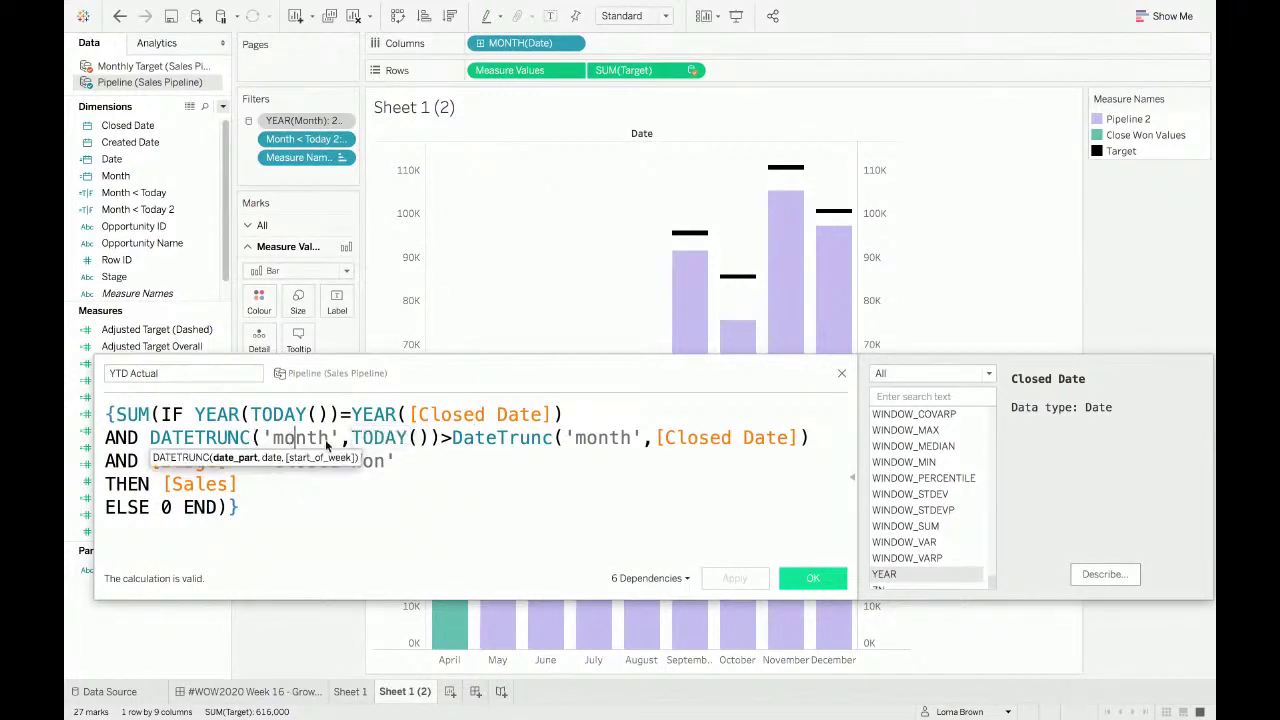
left_click(398, 437)
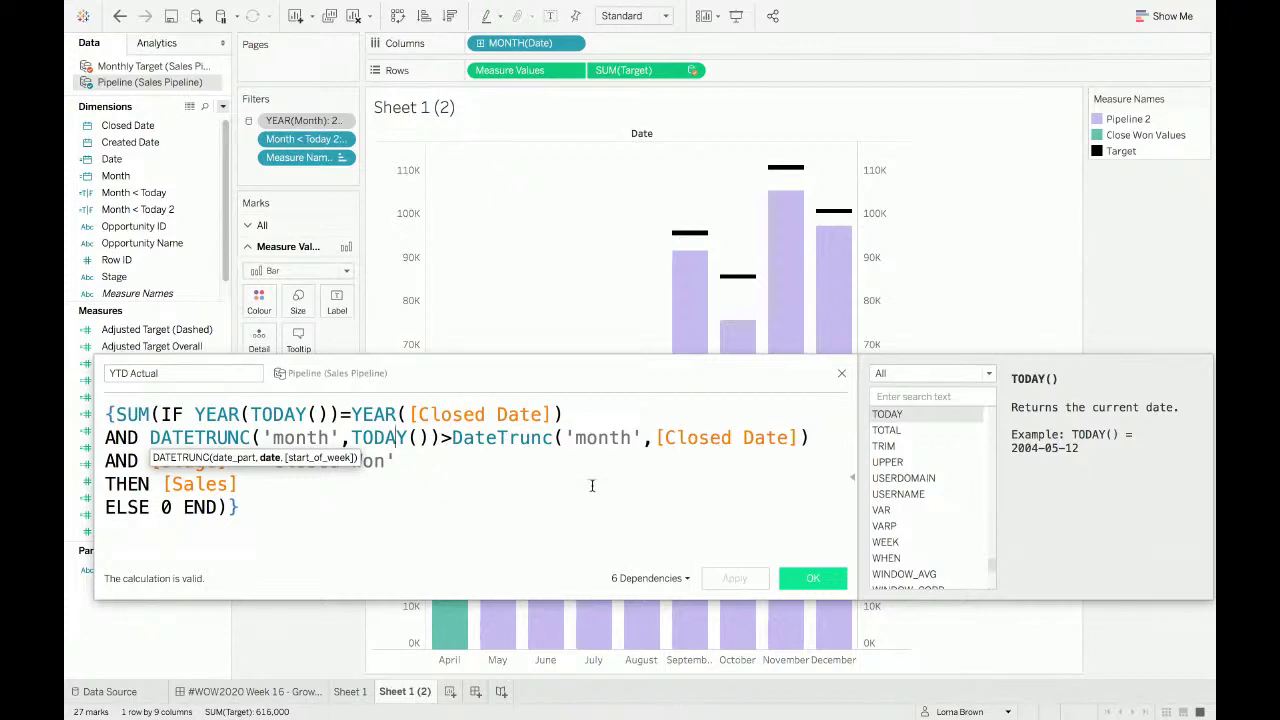
left_click(536, 477)
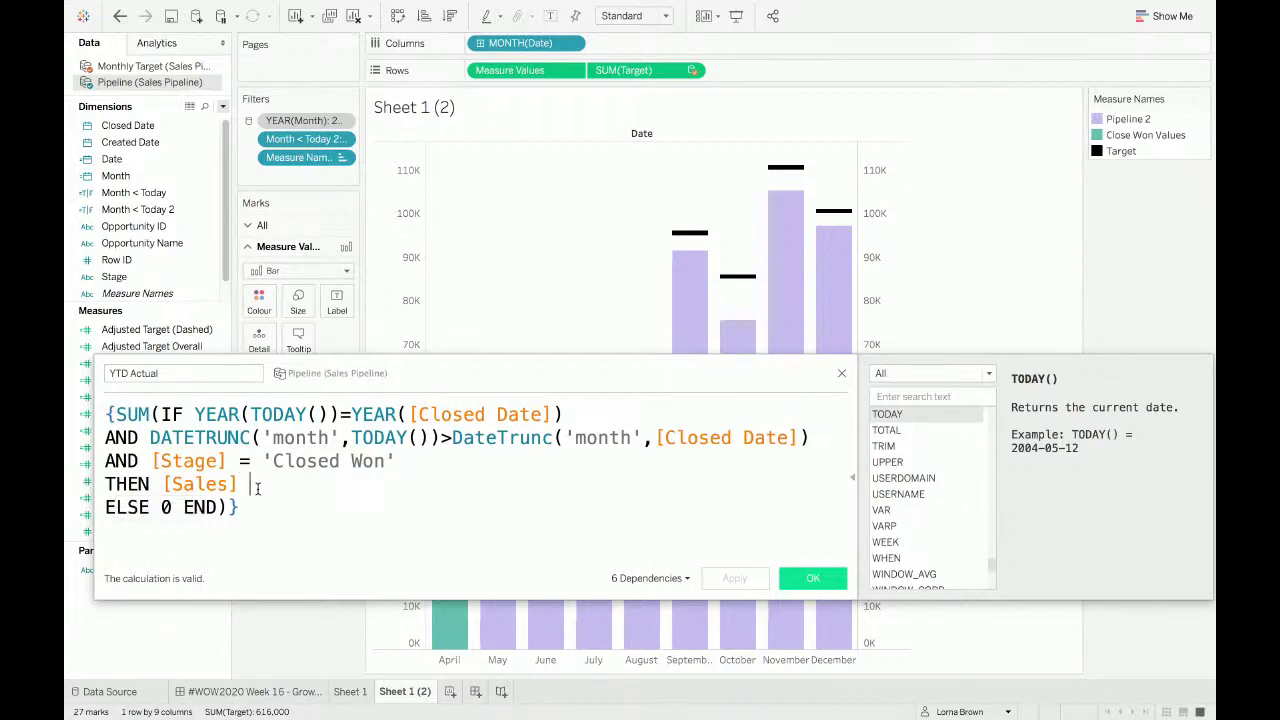
left_click_drag(471, 374, 503, 293)
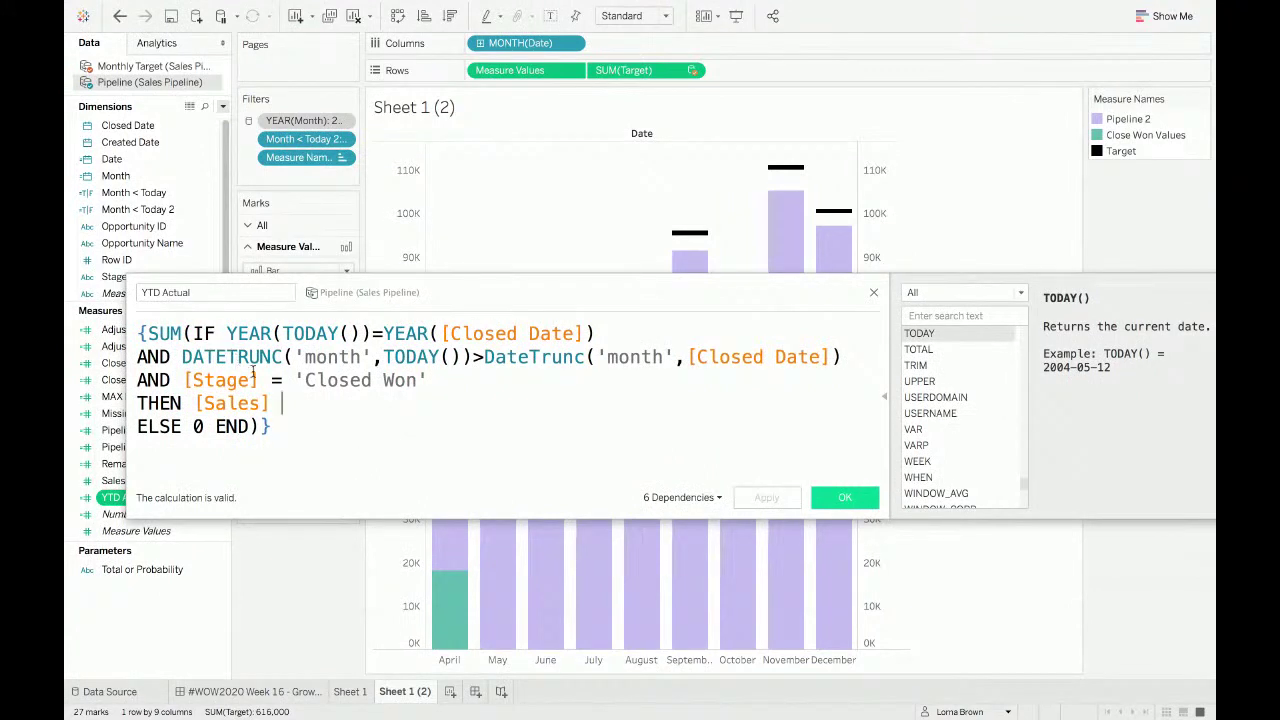
left_click_drag(149, 333, 181, 334)
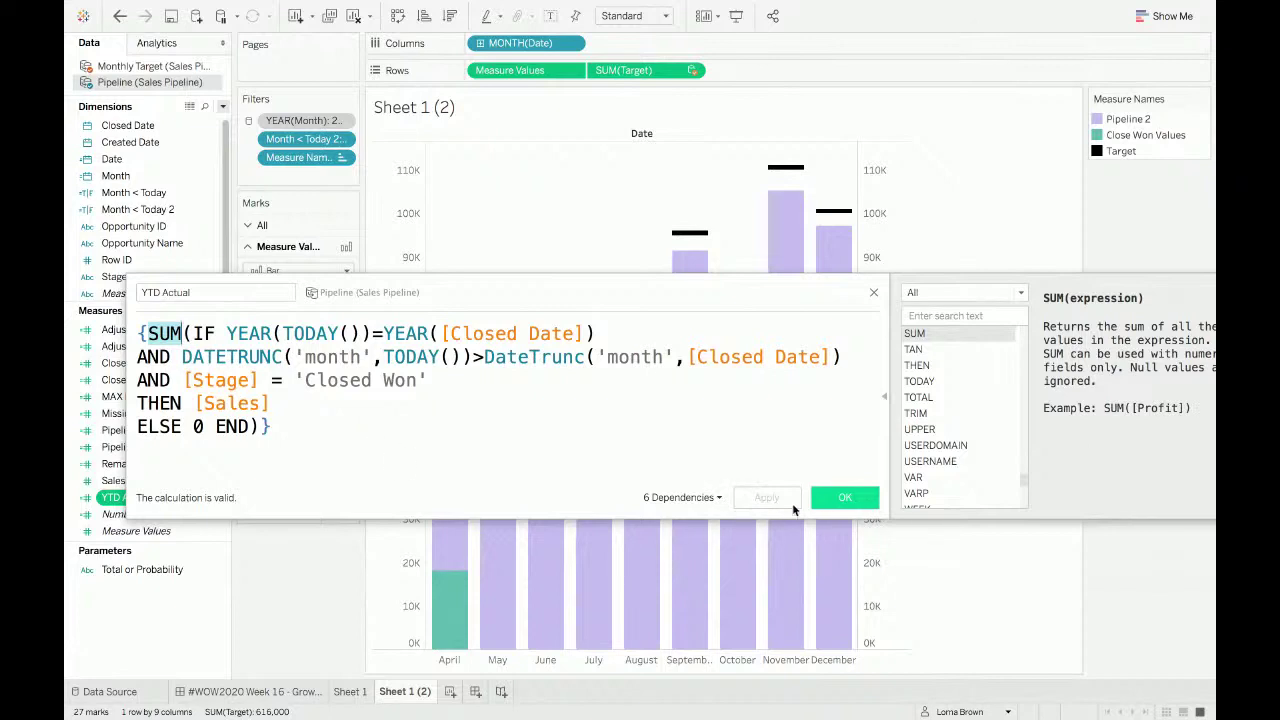
left_click(845, 497)
Step: Open the YTD Planned calculation in the Monthly Target data source, examine its formula and close it
left_click(157, 65)
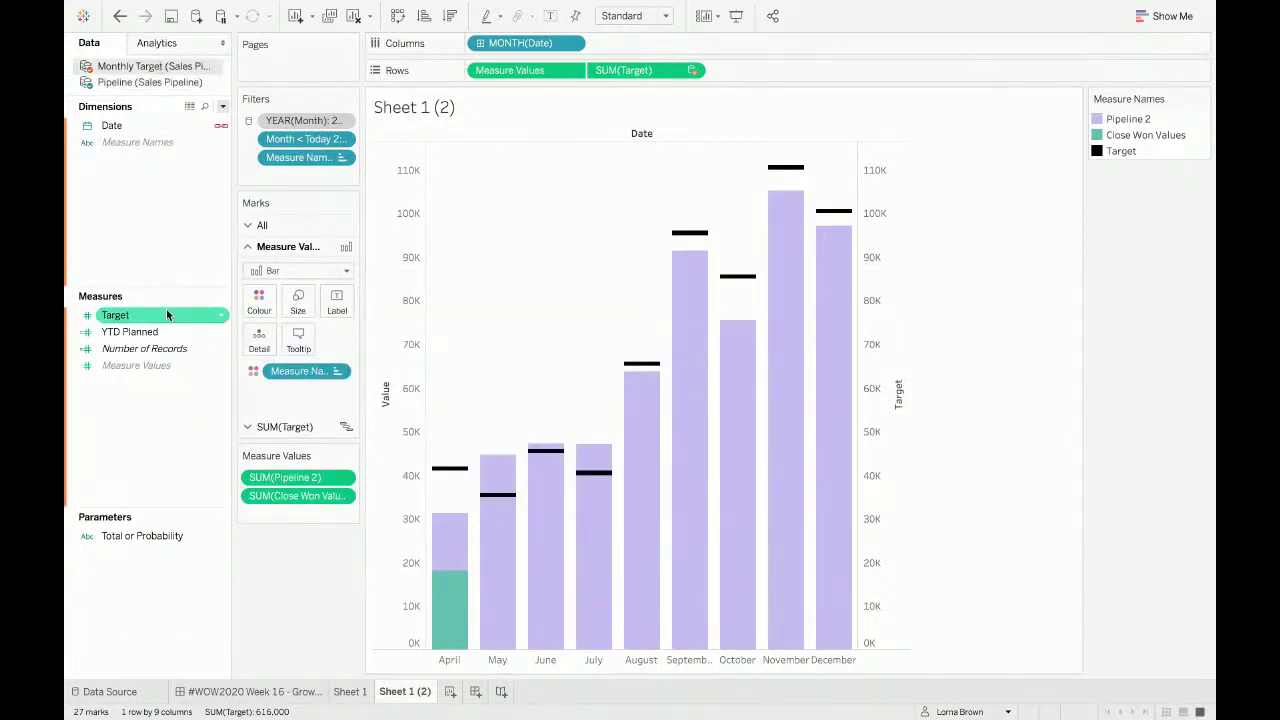
right_click(155, 333)
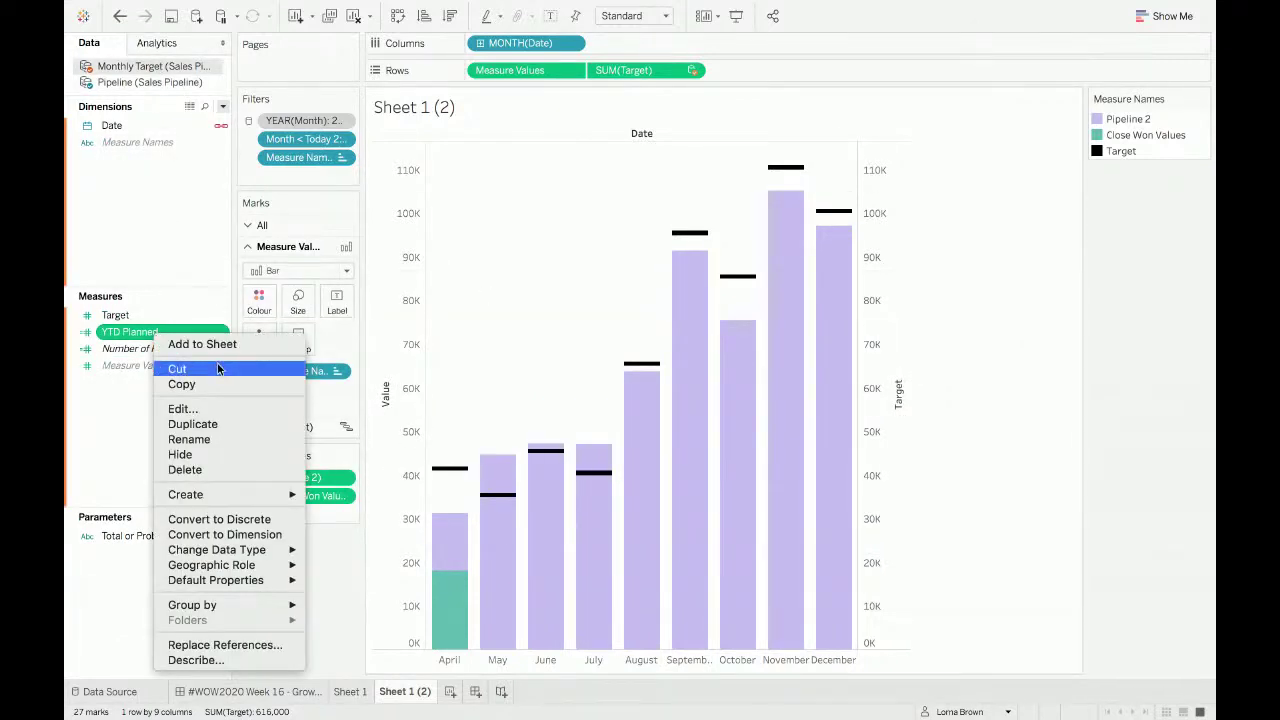
left_click(216, 408)
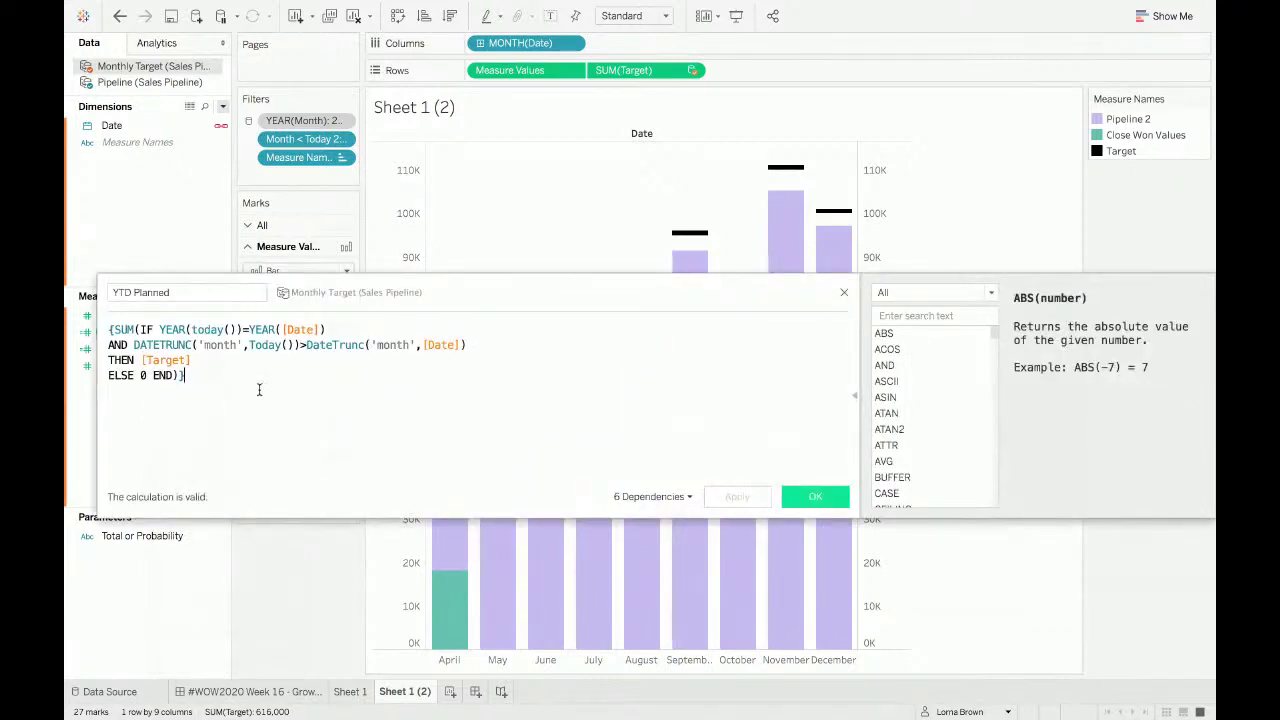
scroll(260, 392, "up", 3, "ctrl")
scroll(262, 392, "up", 2, "ctrl")
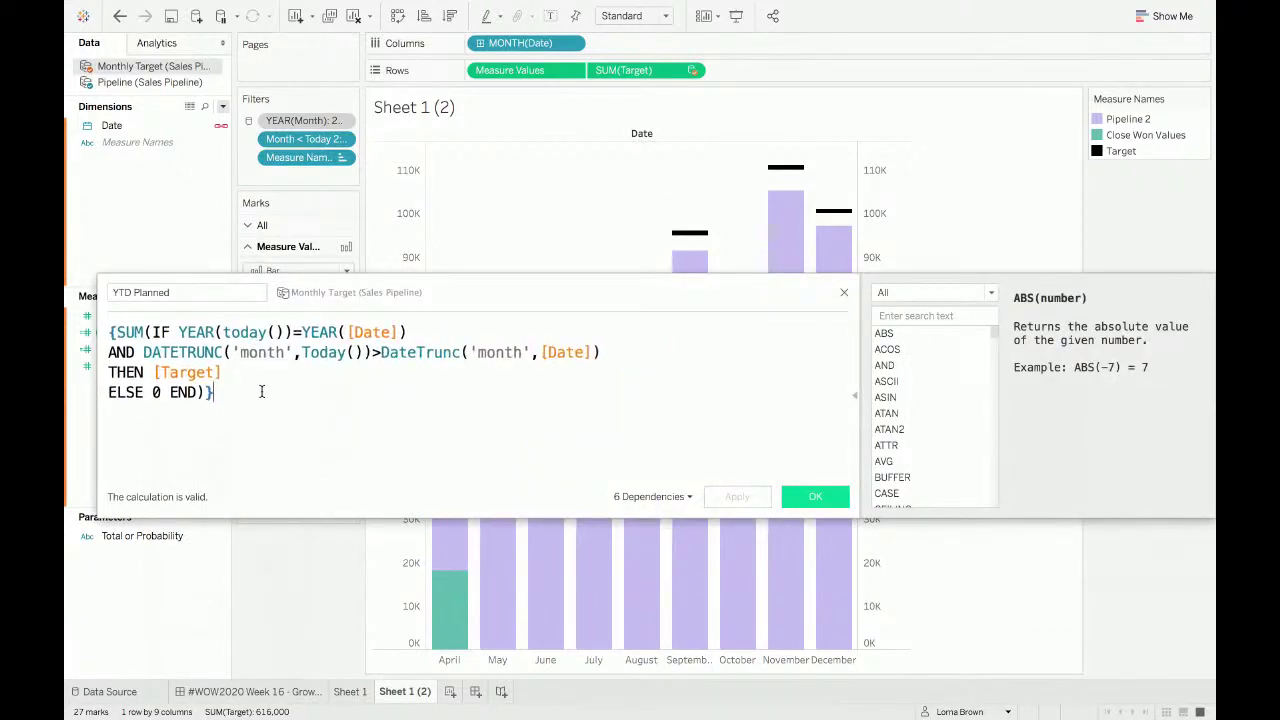
left_click(802, 500)
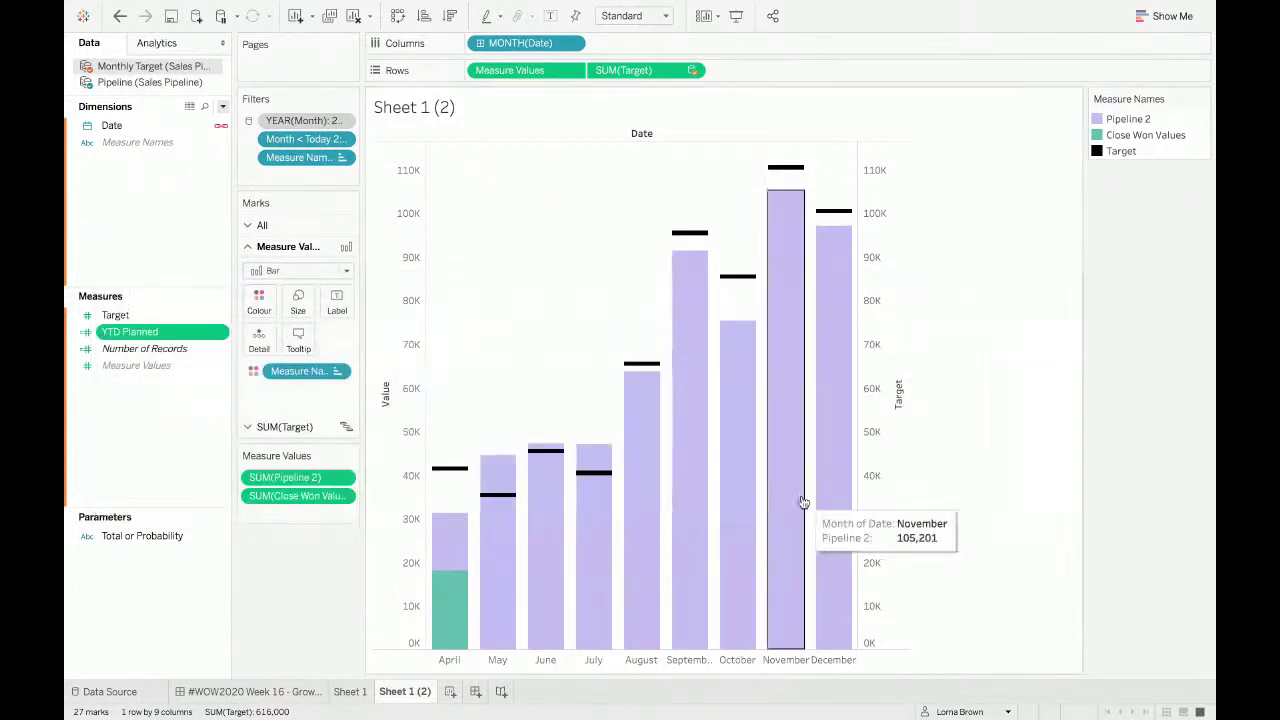
left_click(185, 82)
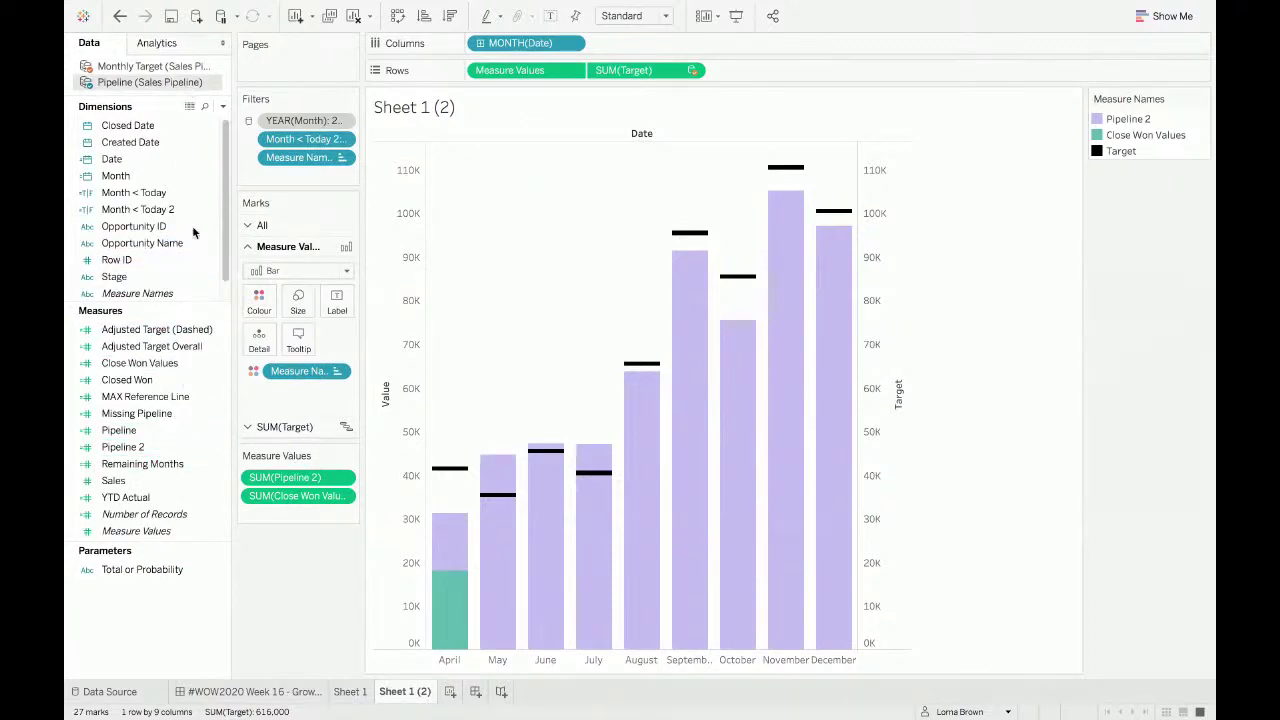
left_click(222, 106)
left_click(223, 124)
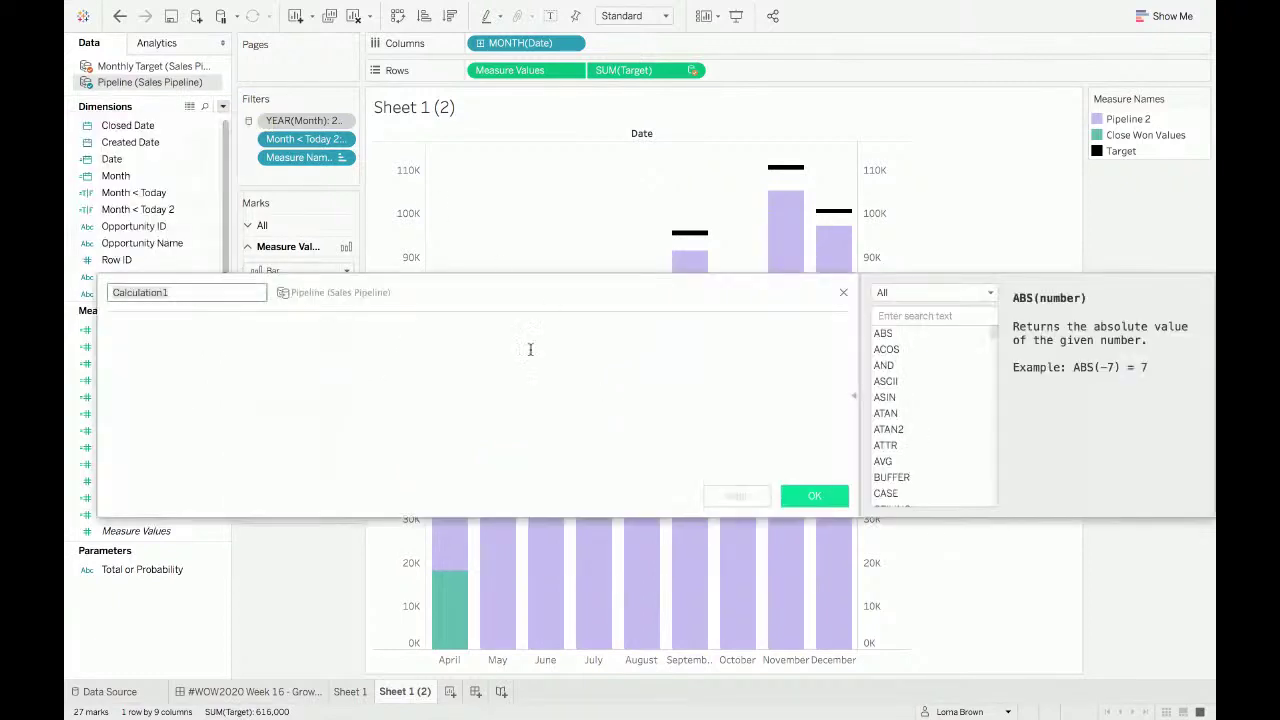
type("AT Overall")
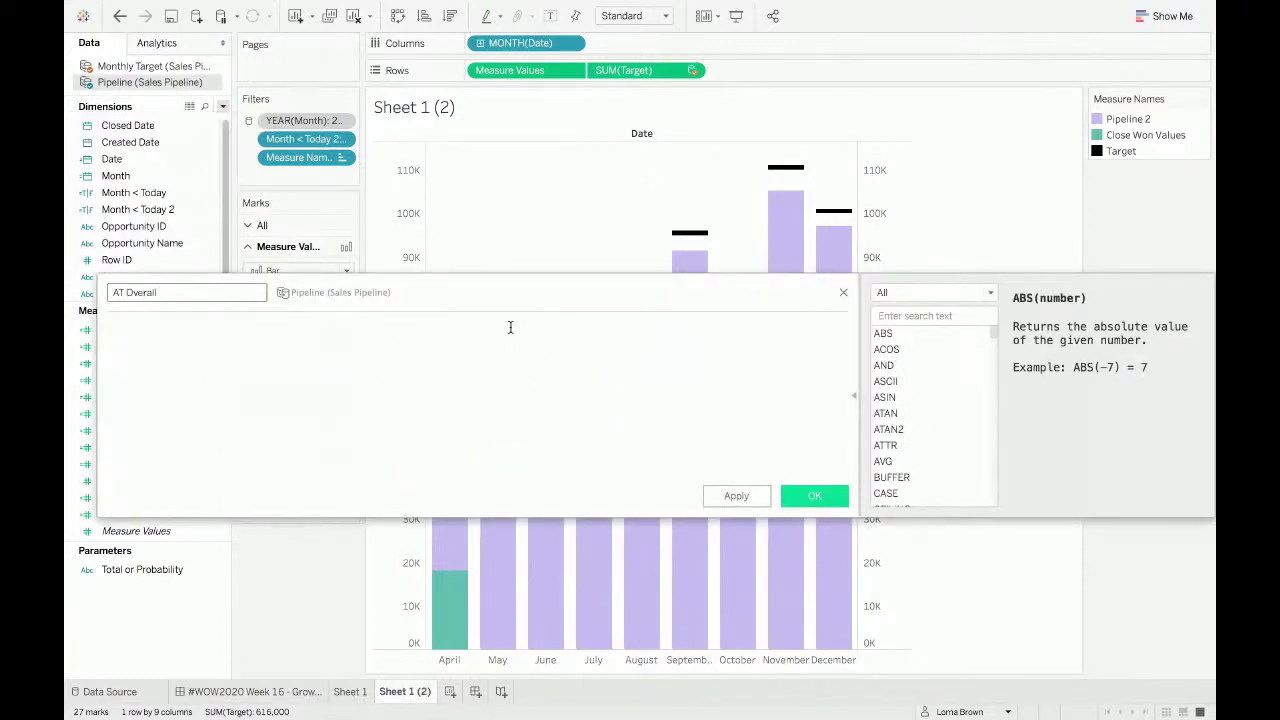
left_click(510, 327)
left_click_drag(503, 291, 616, 306)
left_click(966, 410)
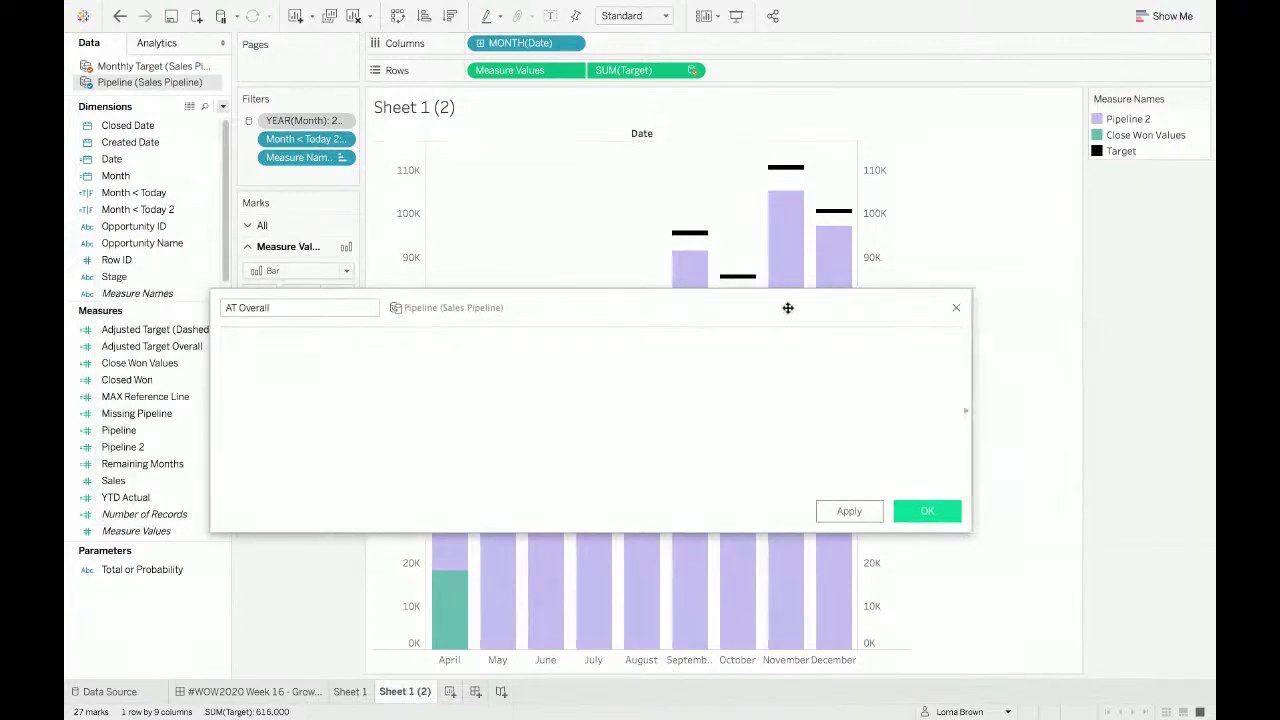
left_click_drag(789, 306, 868, 376)
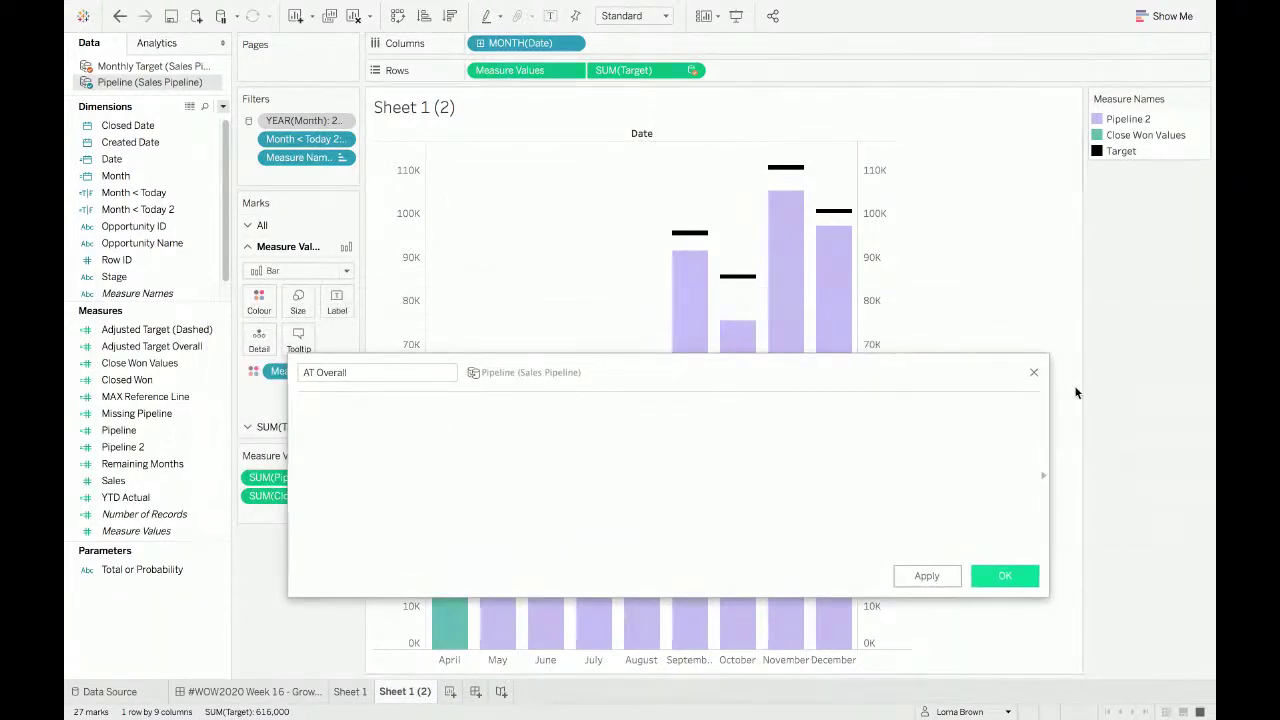
left_click(1034, 372)
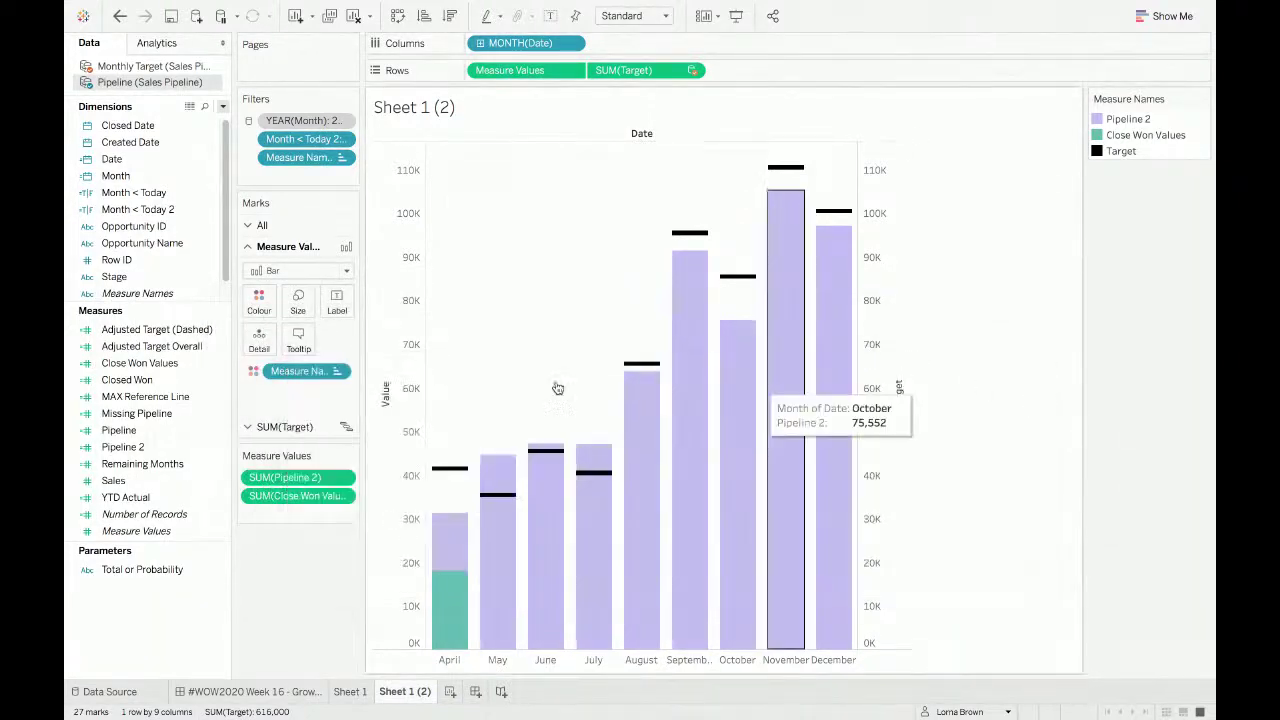
Step: Open the Remaining Months calculation in the Pipeline data source, examine its formula and close it
right_click(165, 472)
left_click(275, 200)
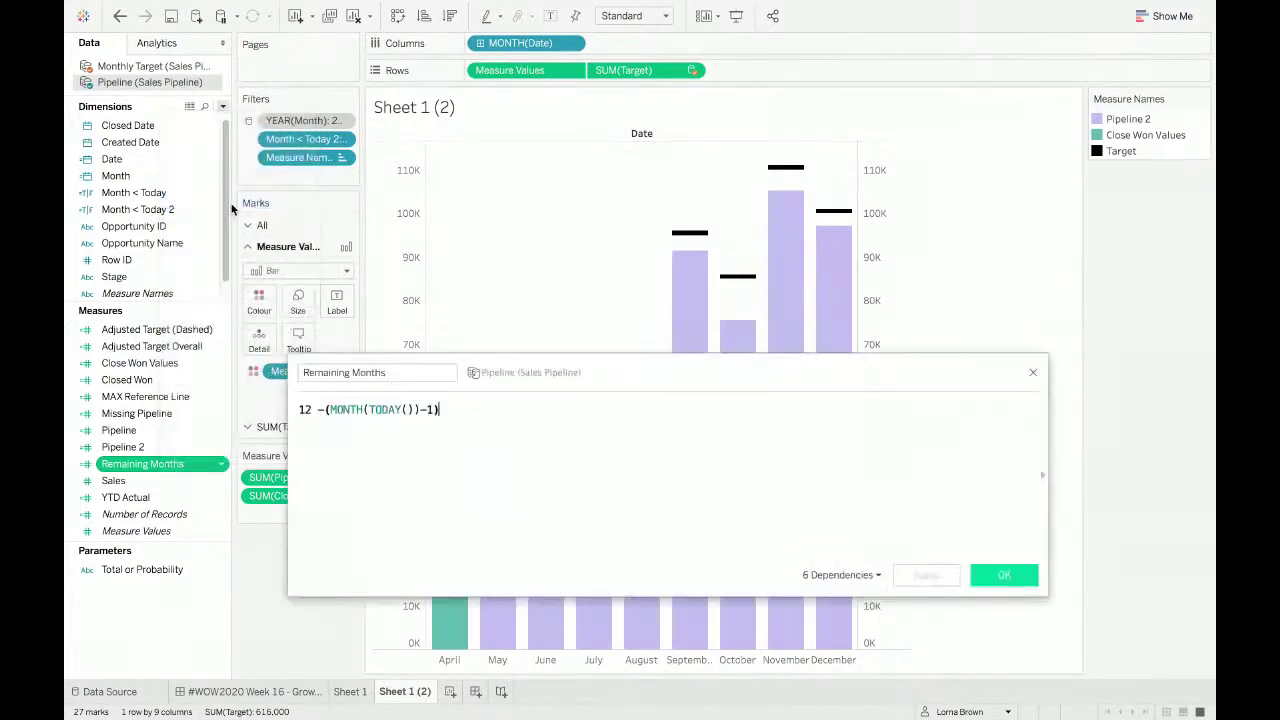
scroll(416, 440, "up", 3)
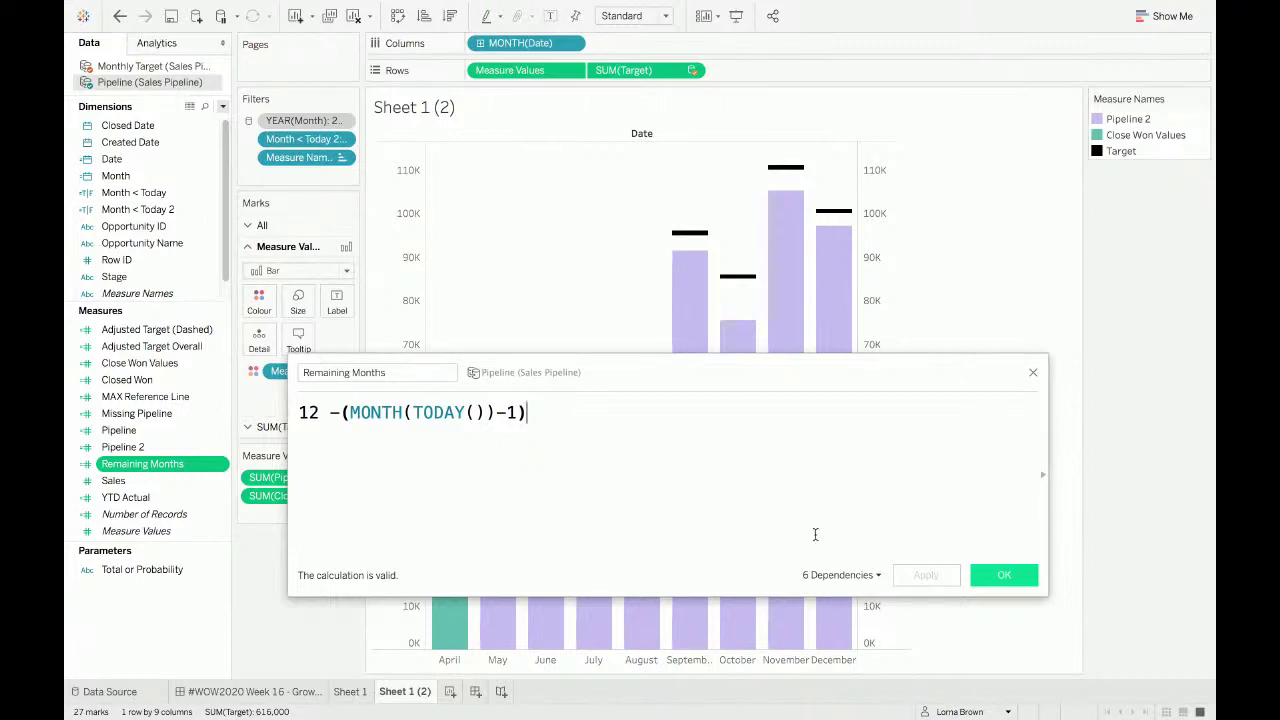
left_click(1003, 575)
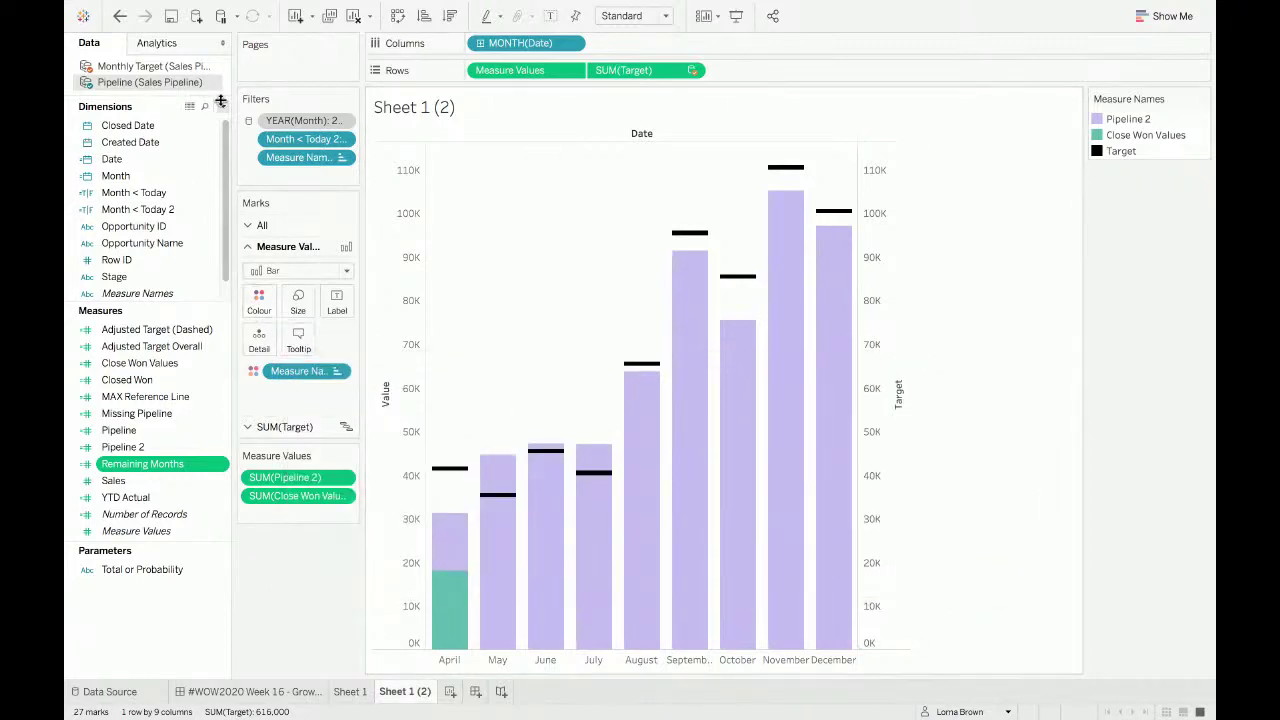
Step: Start a calculated field named AT Overall in the Pipeline data source with the formula SUM([Monthly Target (Sales Pipeline)].[YTD Planned])
left_click(221, 102)
left_click(143, 123)
type("AT ")
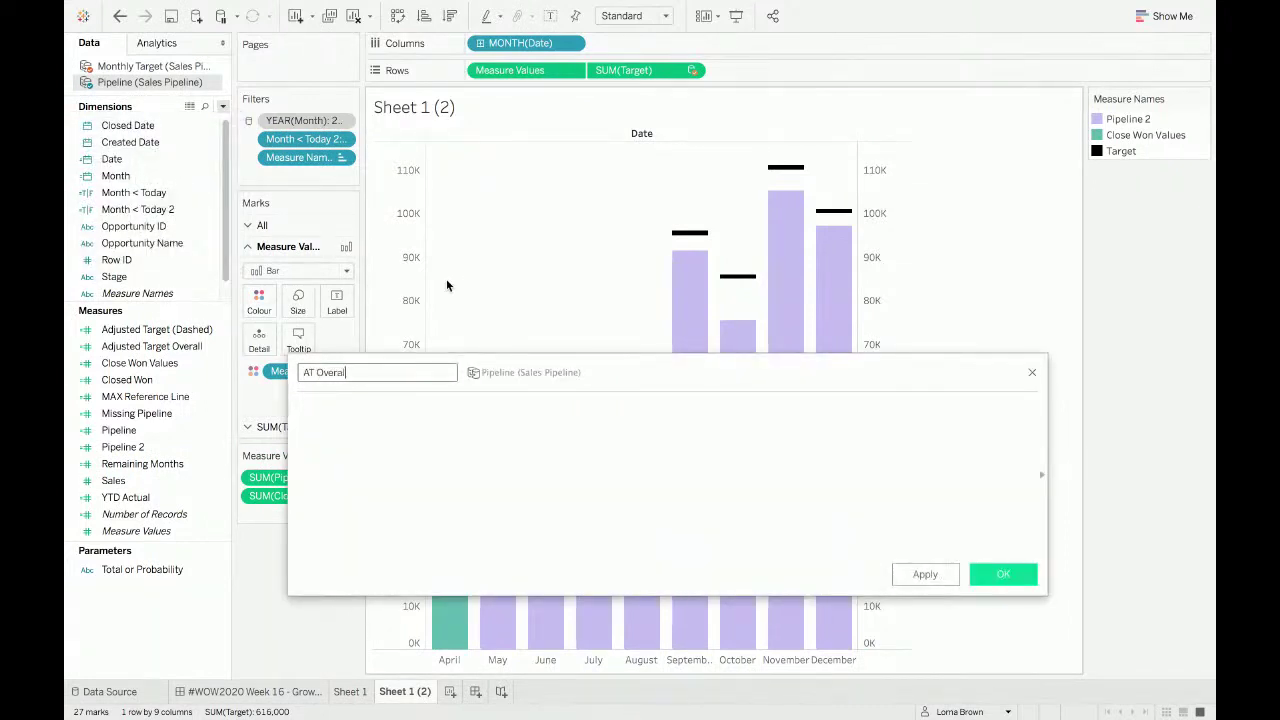
type("Overall")
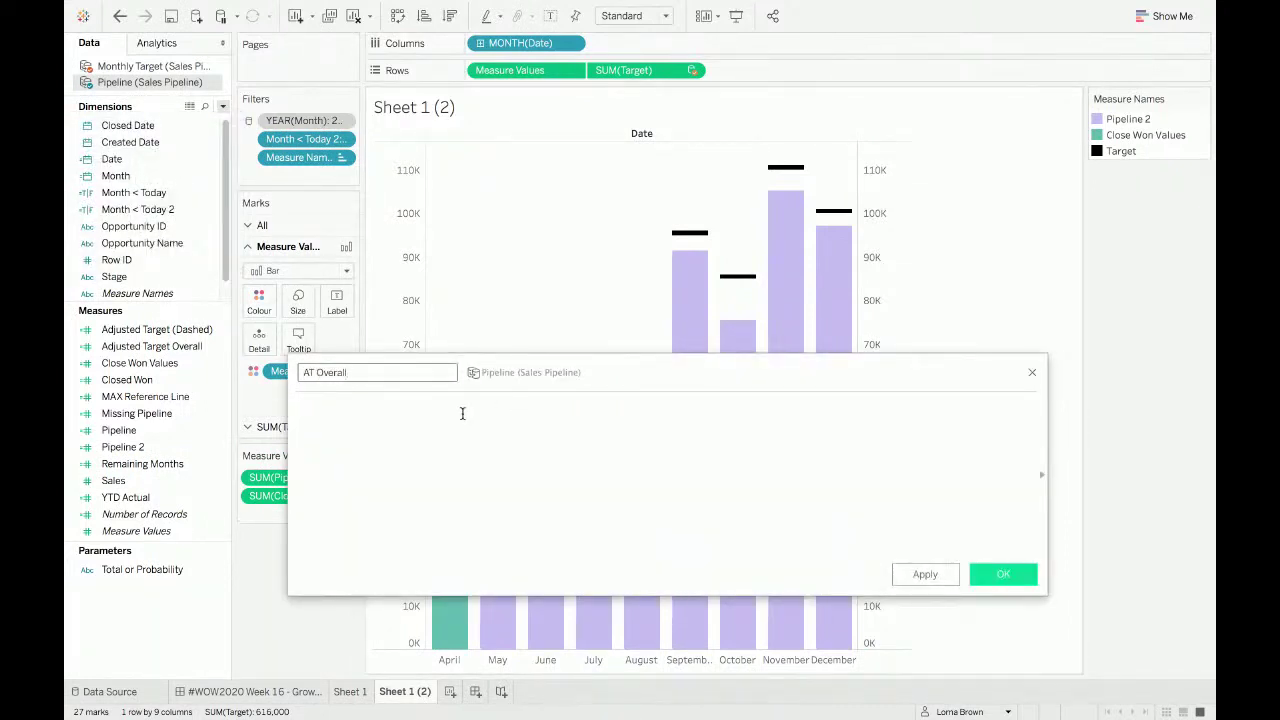
left_click(380, 418)
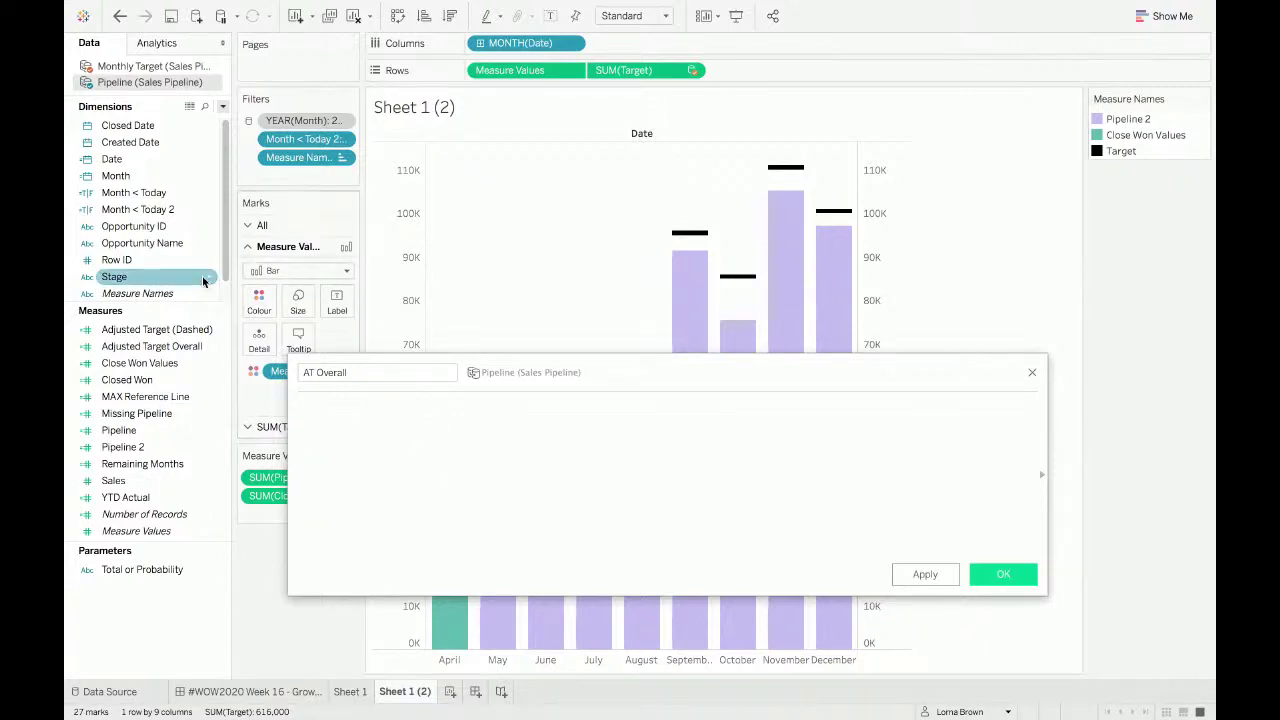
left_click(210, 334)
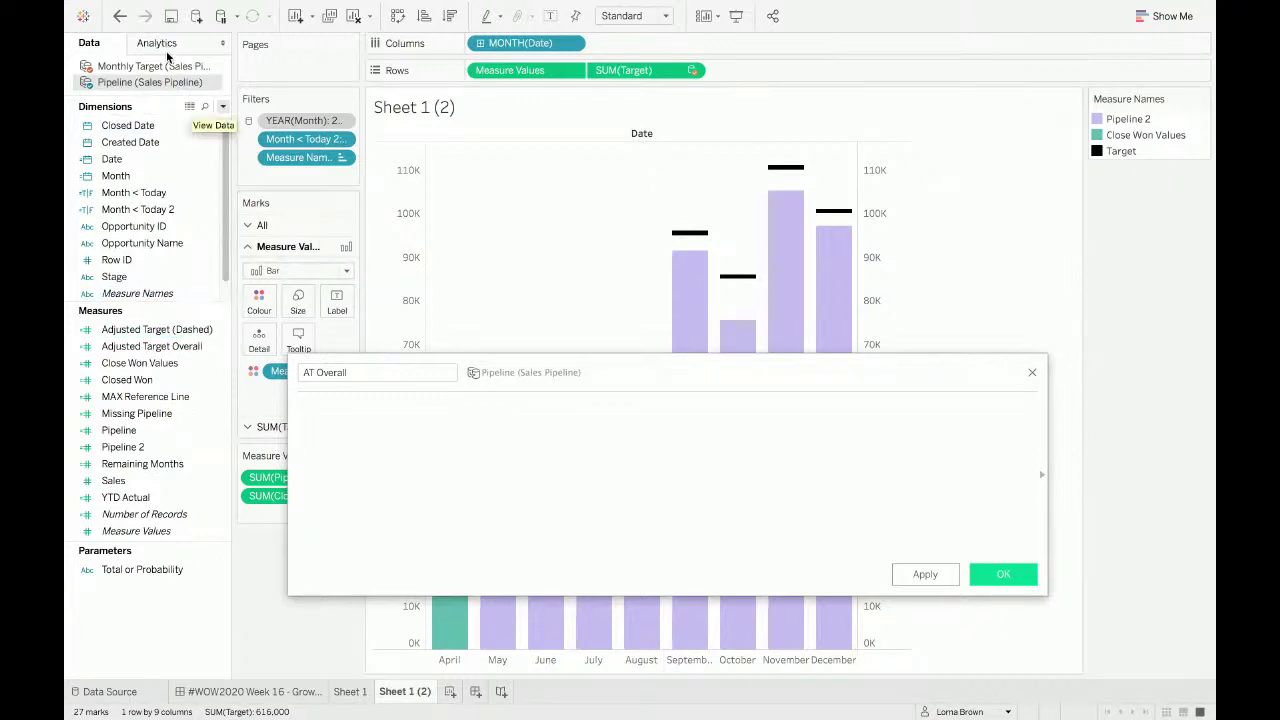
left_click(165, 66)
left_click(180, 350)
left_click(148, 334)
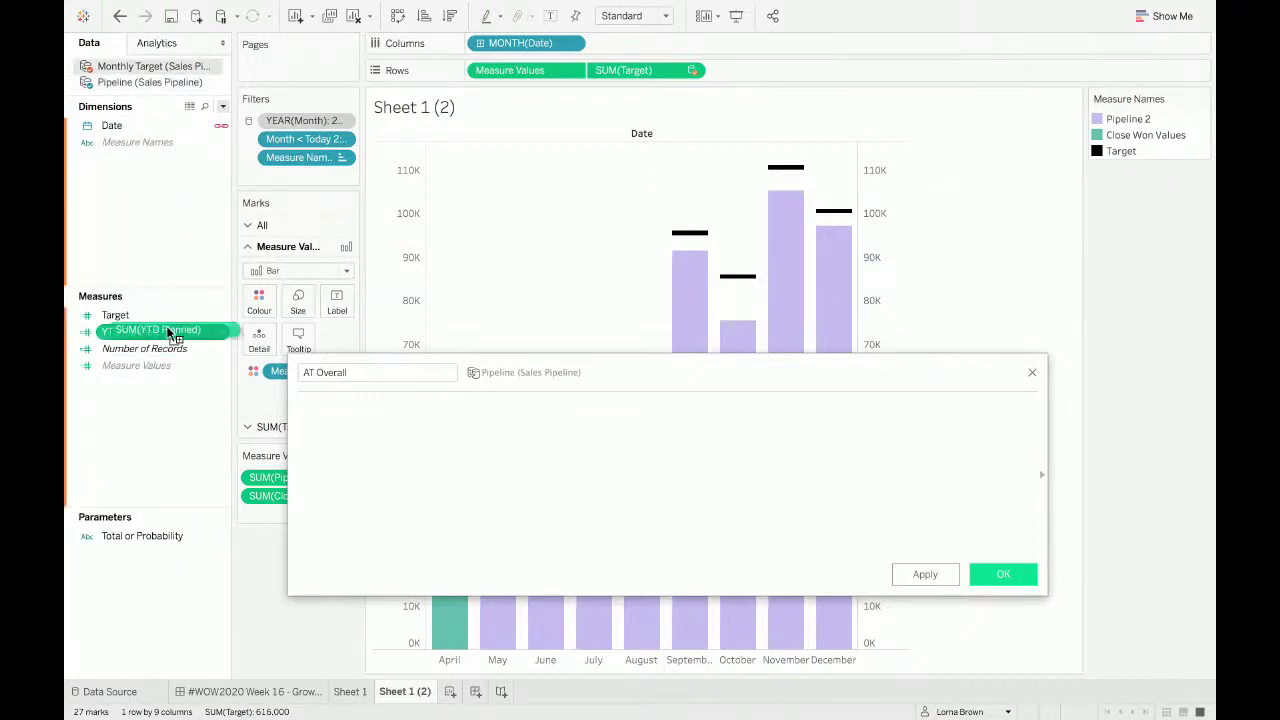
left_click_drag(171, 334, 445, 425)
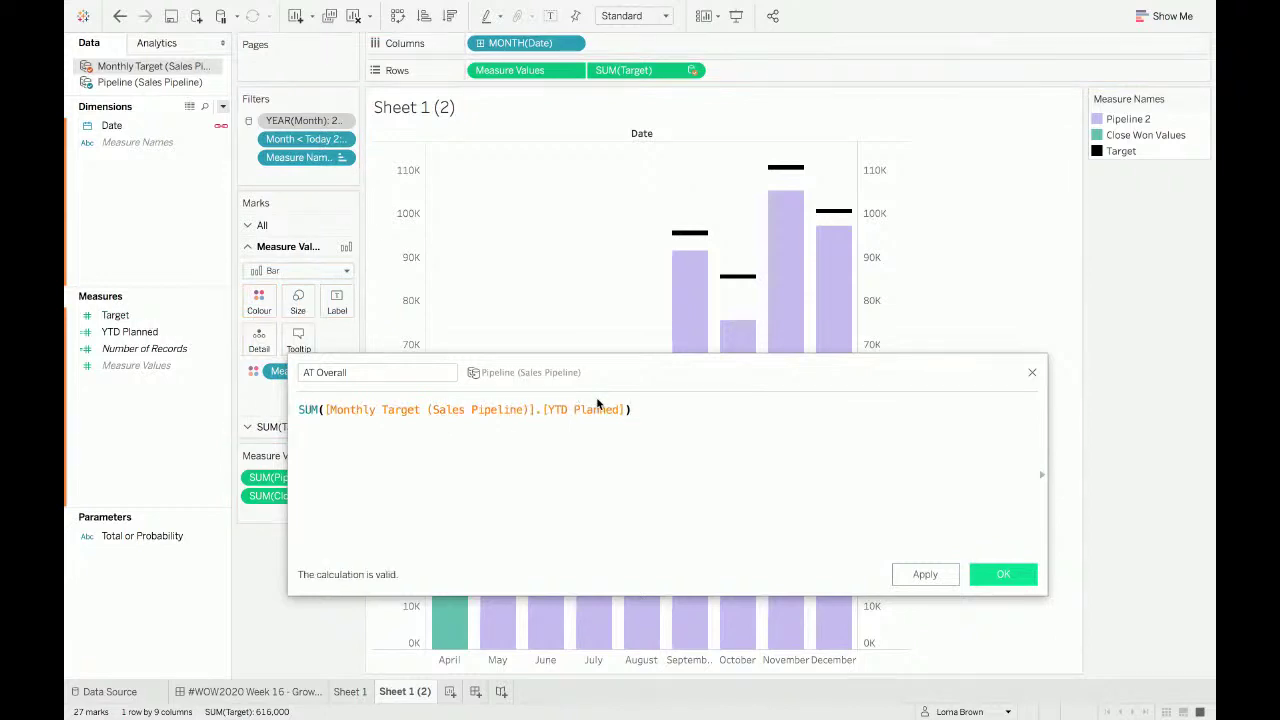
Step: Extend the AT Overall formula to subtract SUM([YTD Actual]) from the summed YTD Planned, enclosing the whole difference in parentheses
type("-")
left_click(140, 83)
left_click(133, 333)
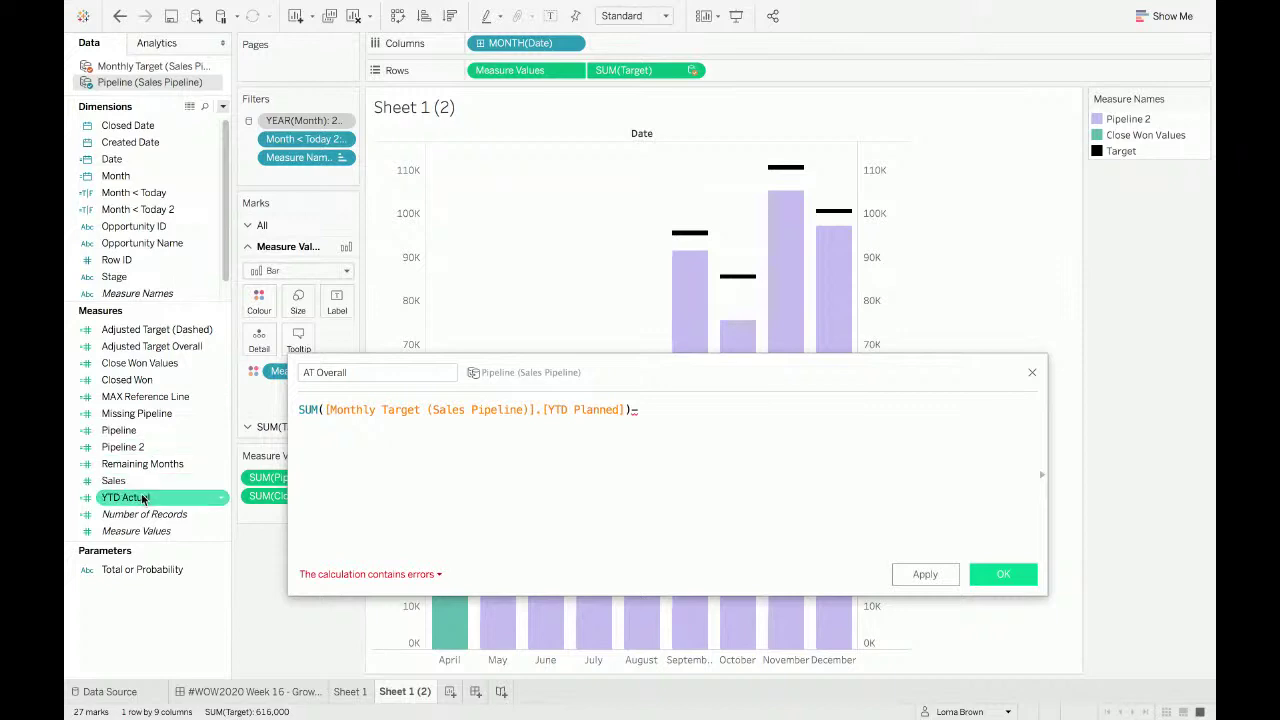
left_click_drag(125, 497, 772, 430)
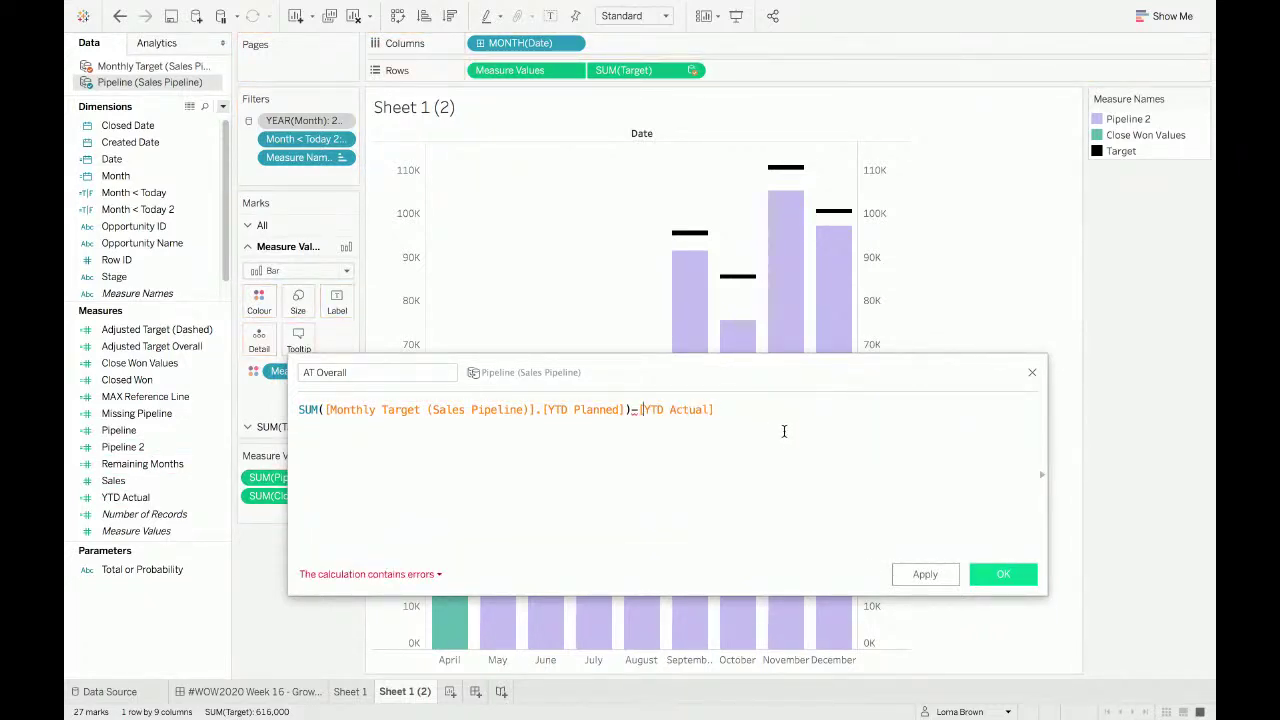
type("SUM(")
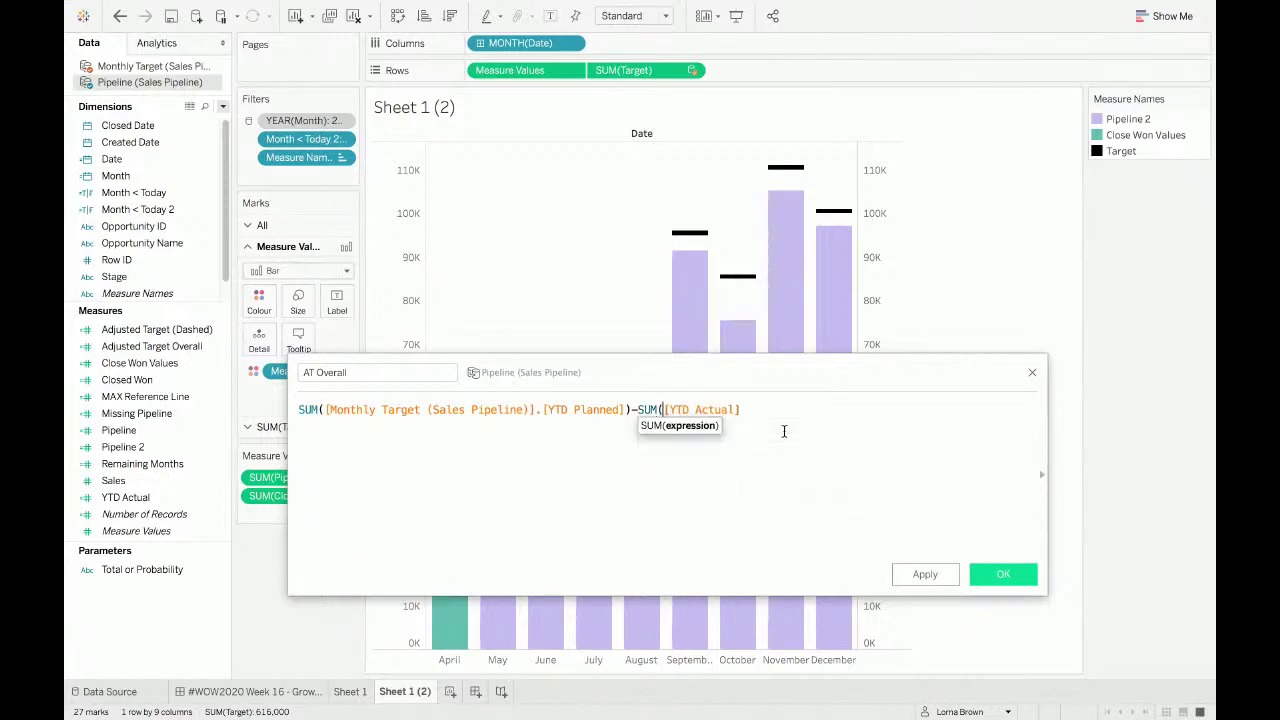
type("))")
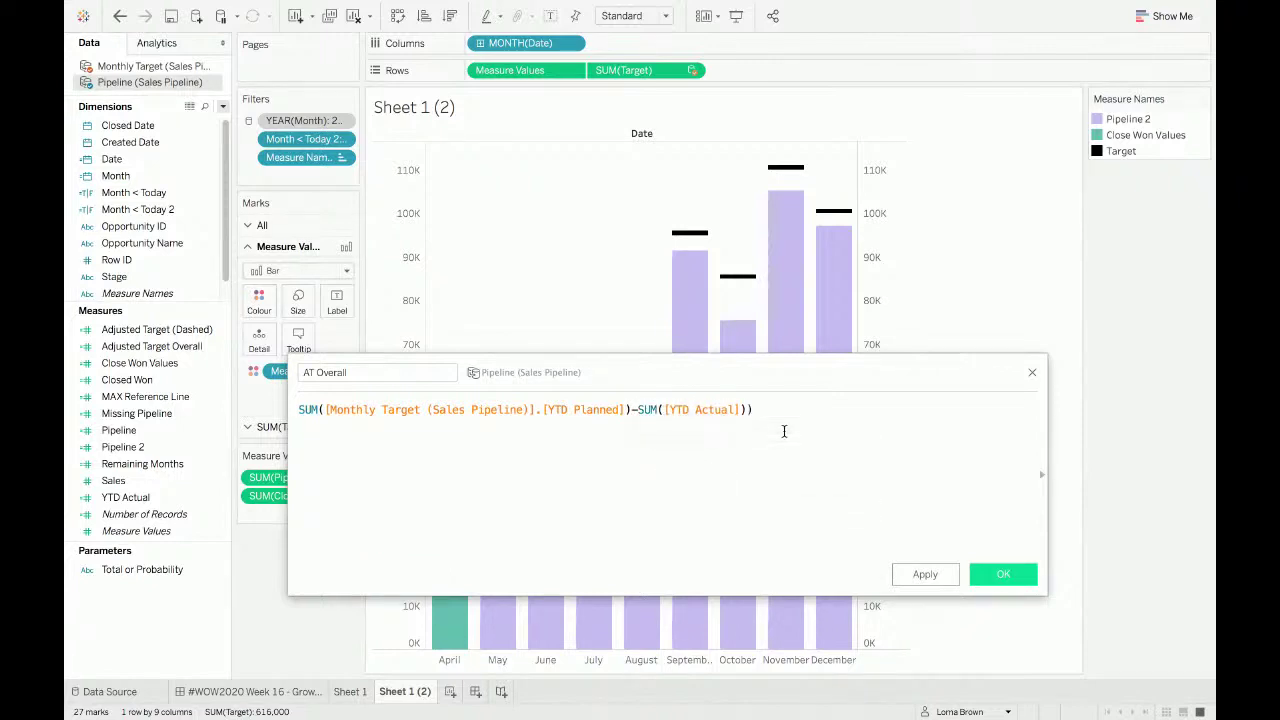
type("(")
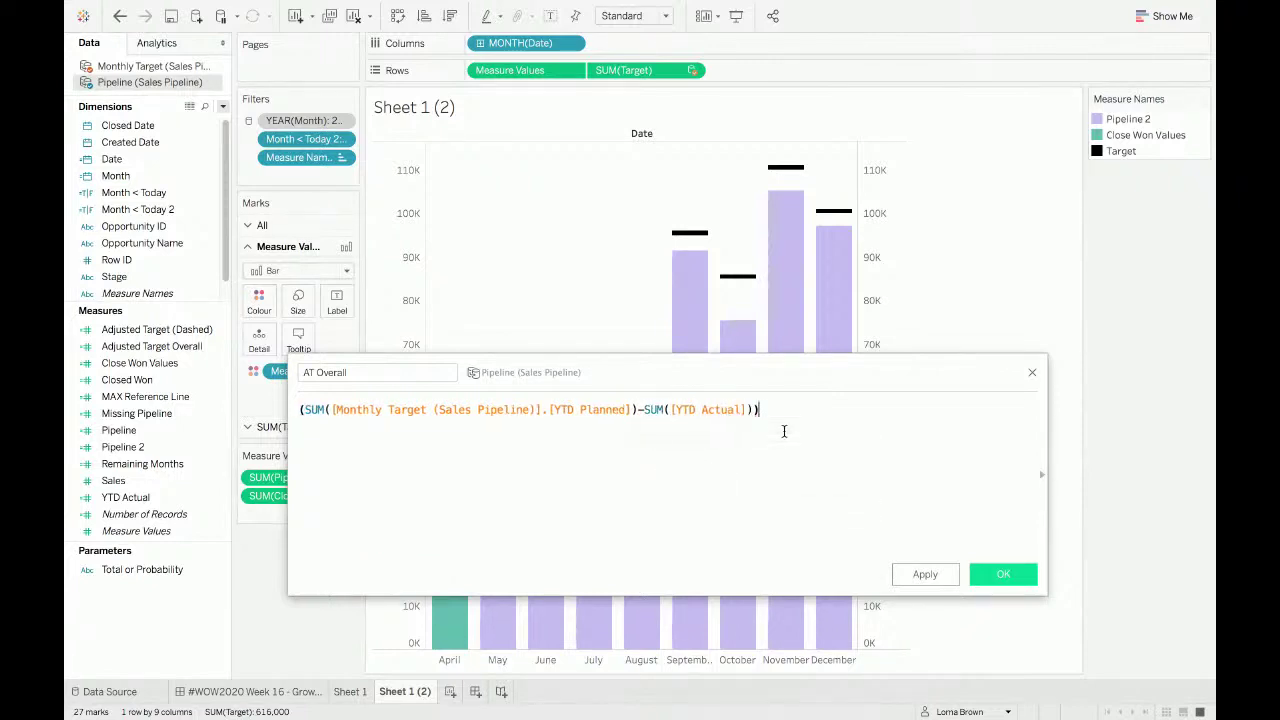
Step: Divide the AT Overall difference by MIN([Remaining Months]) and save the calculated field
key("Return")
type("/")
key("Return")
type("MIN(rem")
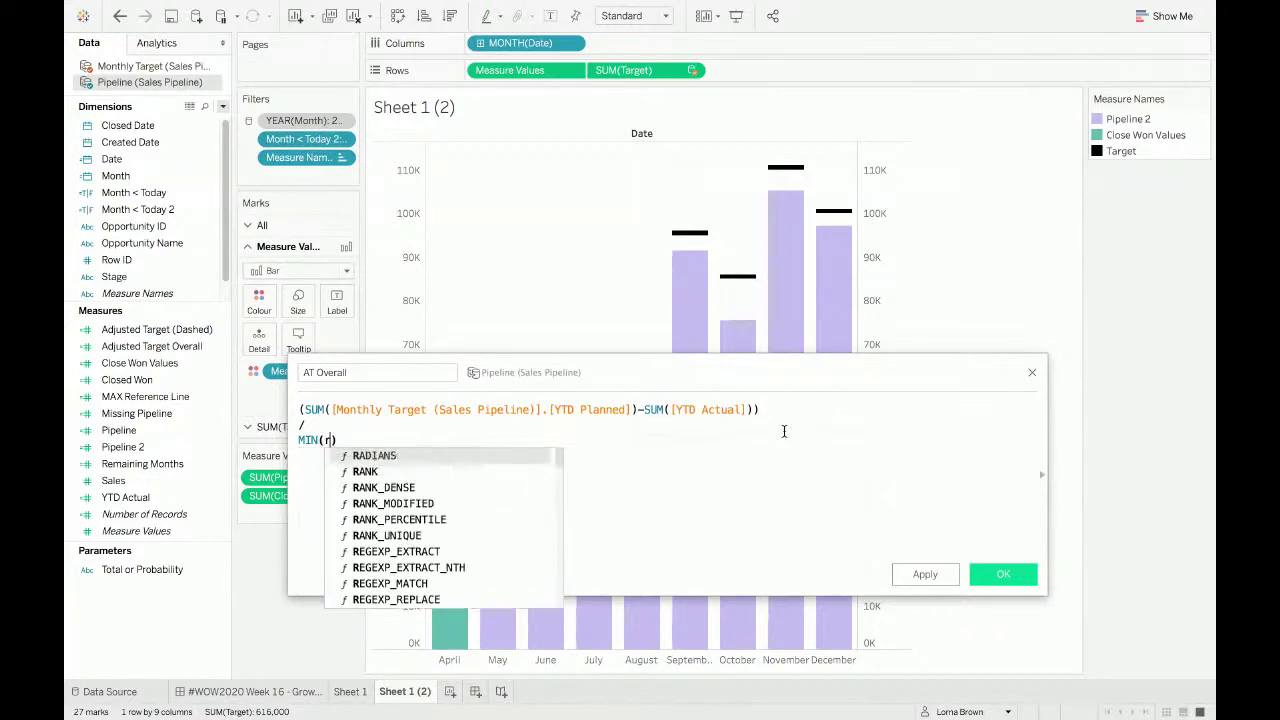
key("Return")
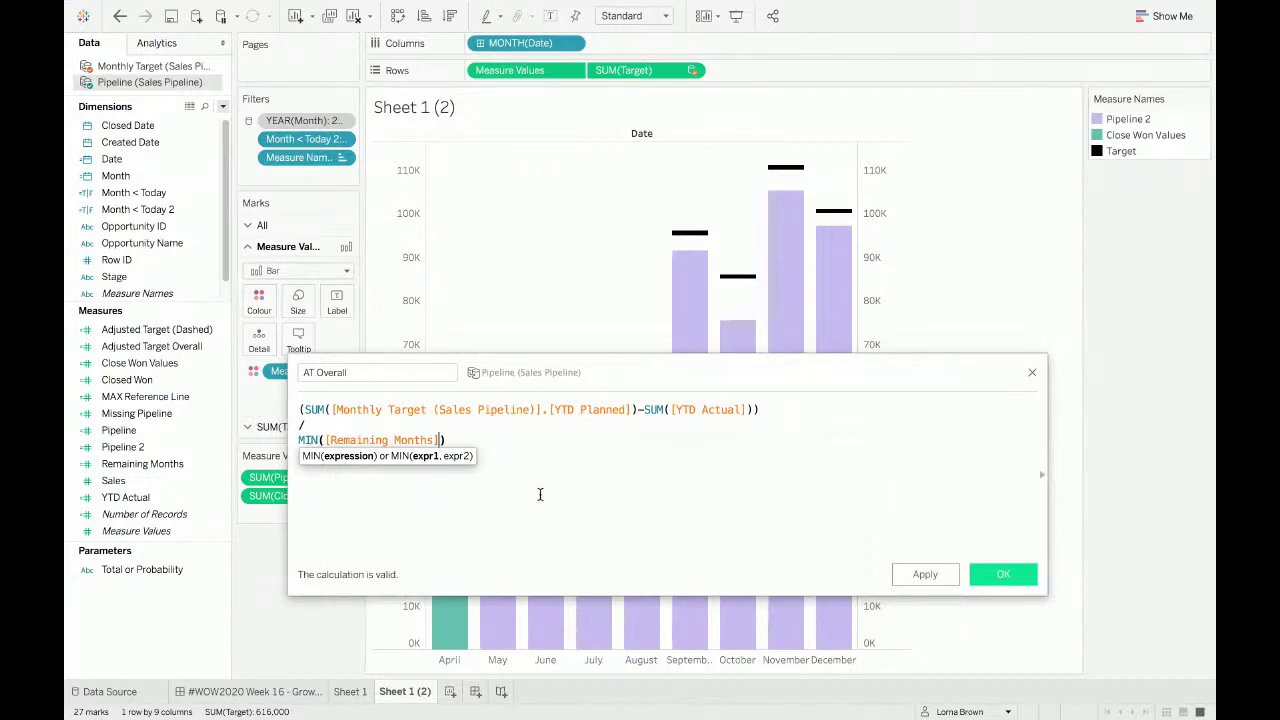
left_click(1005, 577)
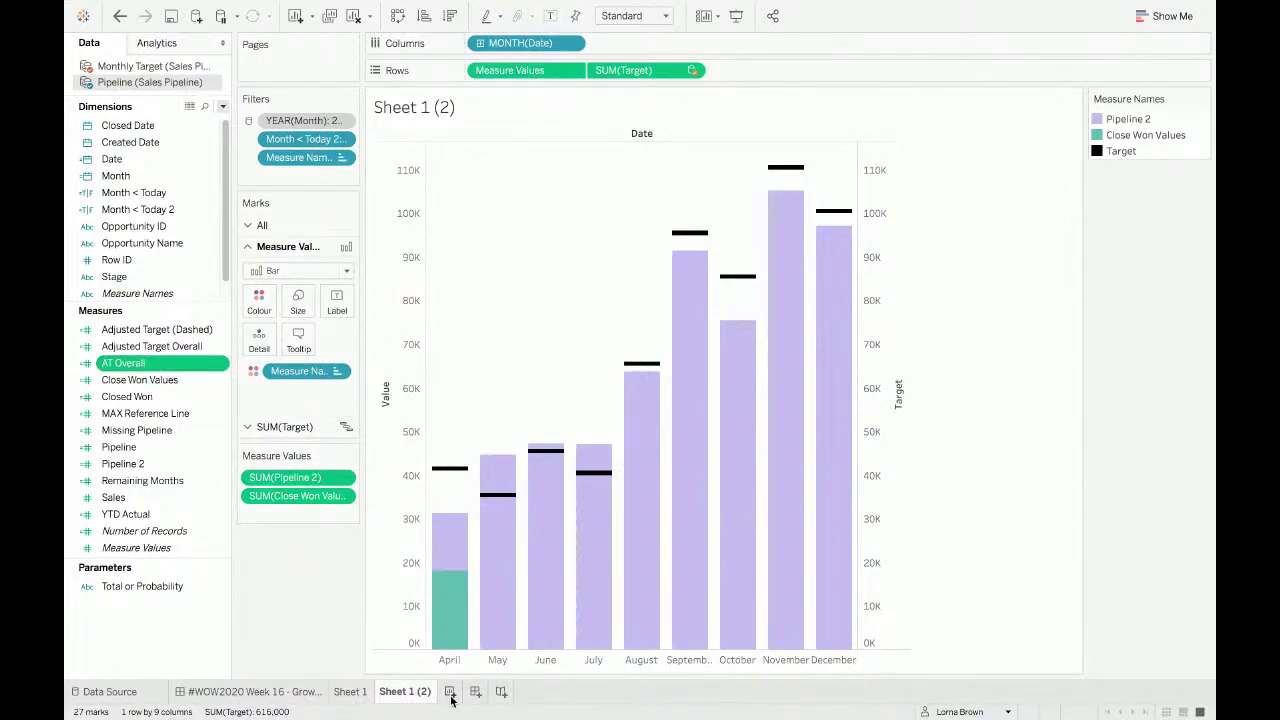
Step: Duplicate Sheet 1 (2) as a regular worksheet and also as a crosstab
right_click(411, 696)
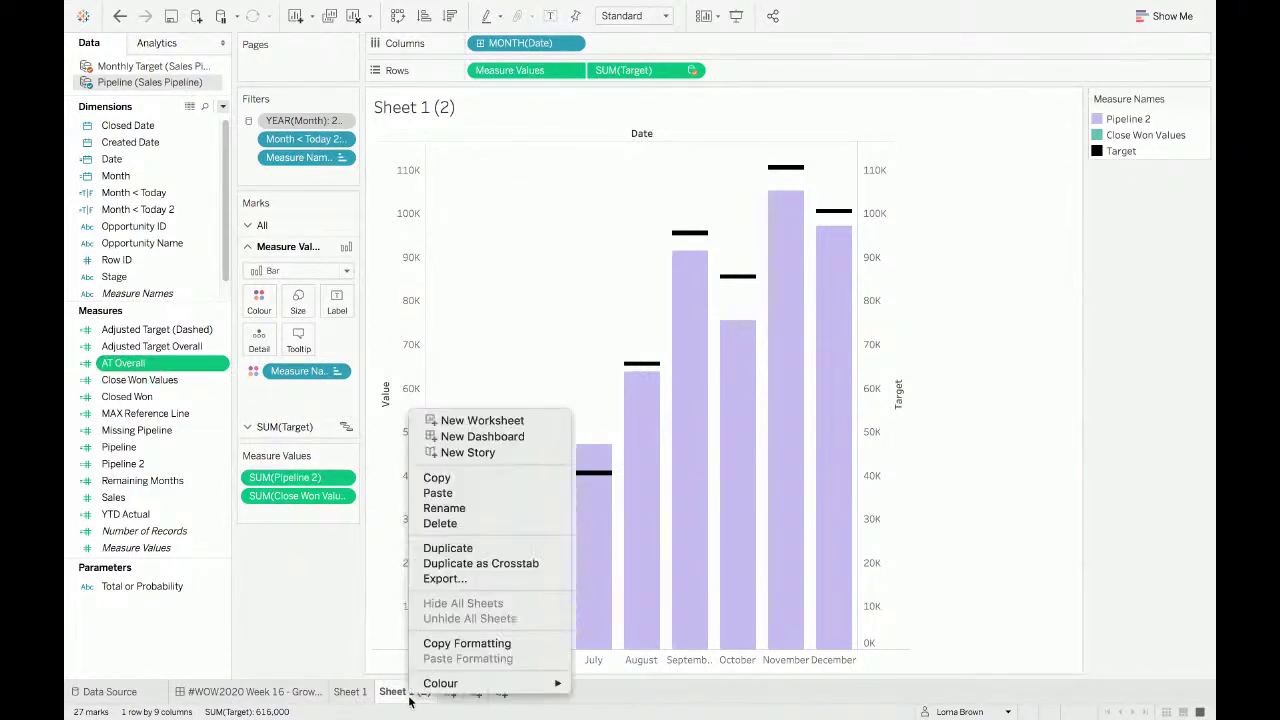
left_click(480, 547)
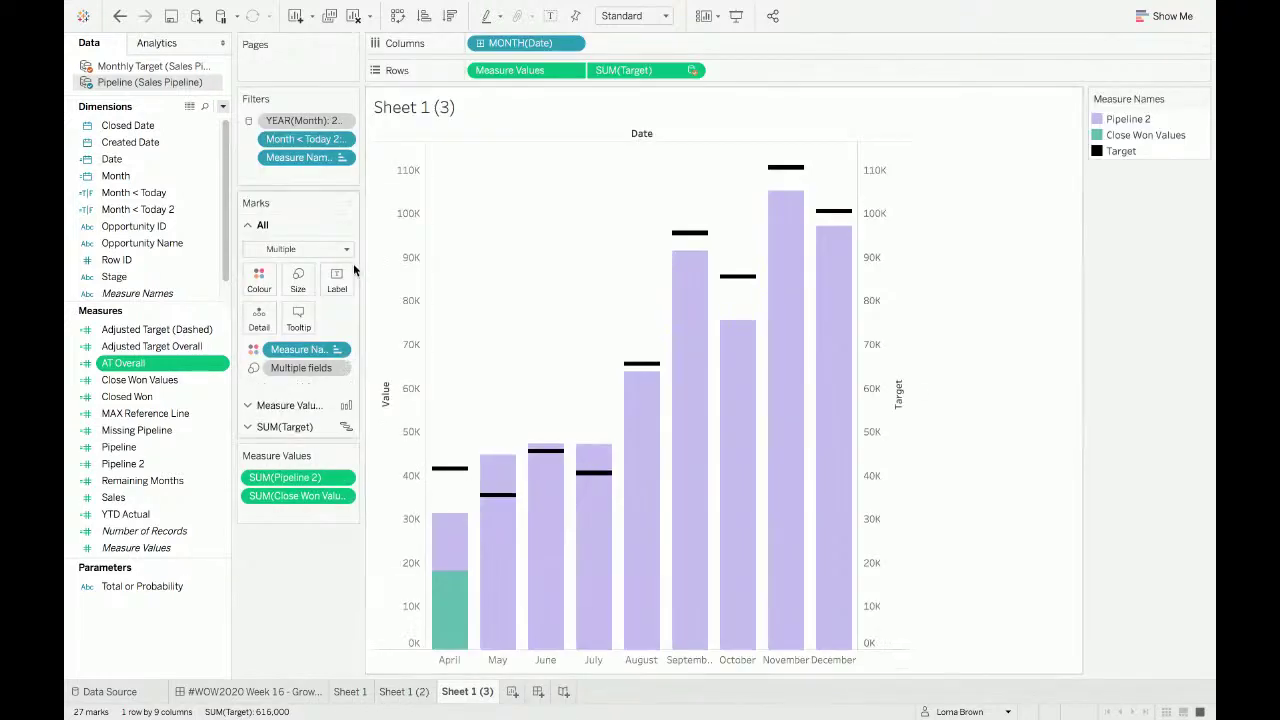
right_click(418, 694)
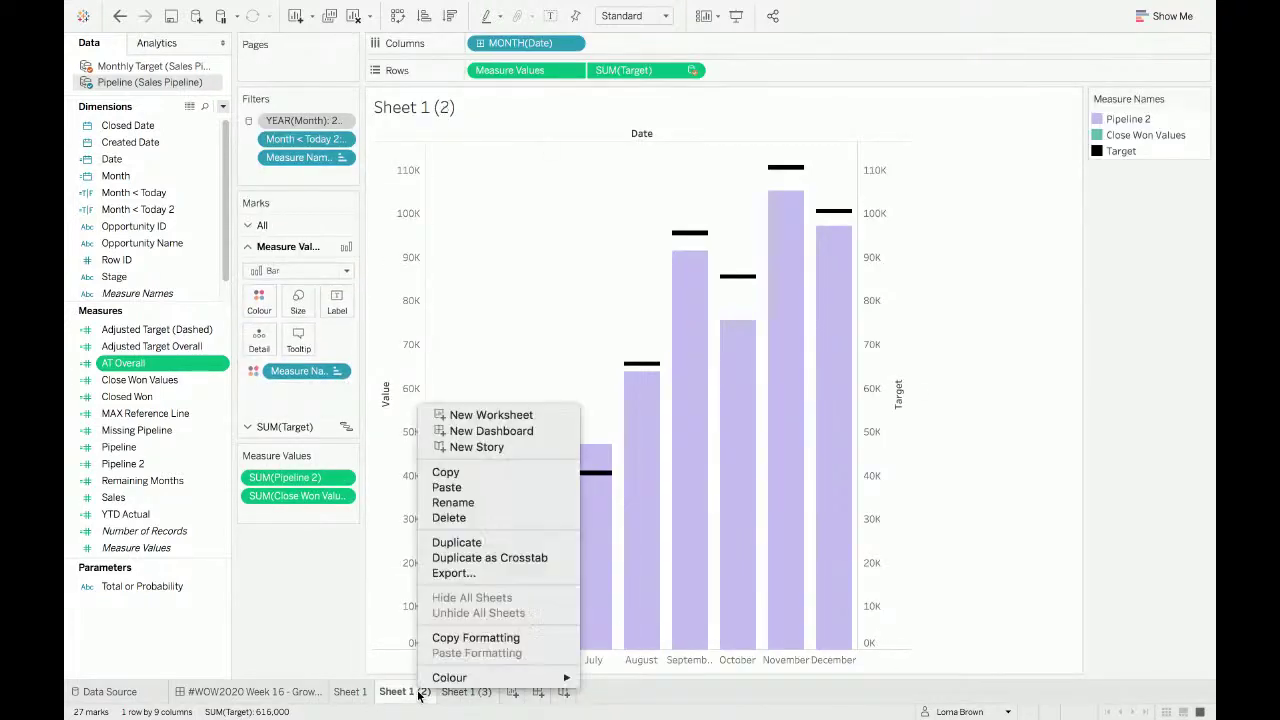
left_click(485, 555)
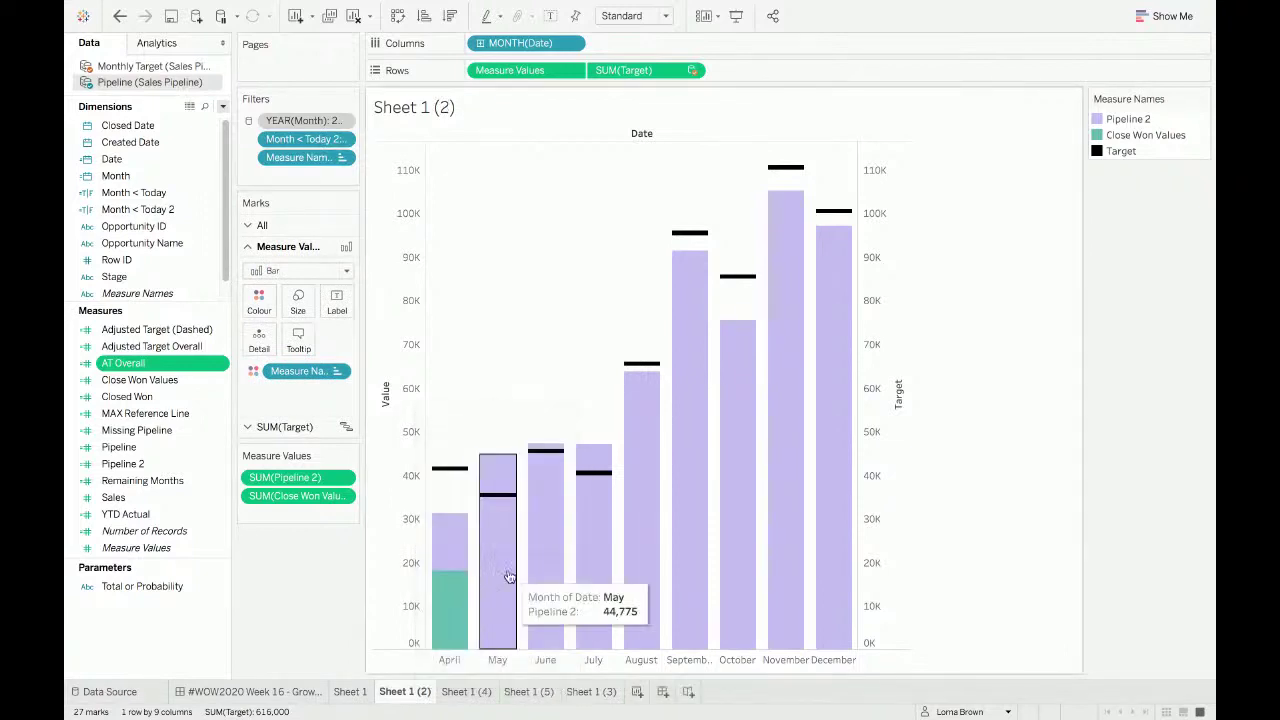
Step: Add AT Overall to the measure values of the crosstab on Sheet 1 (4) and check its monthly figures
left_click(478, 692)
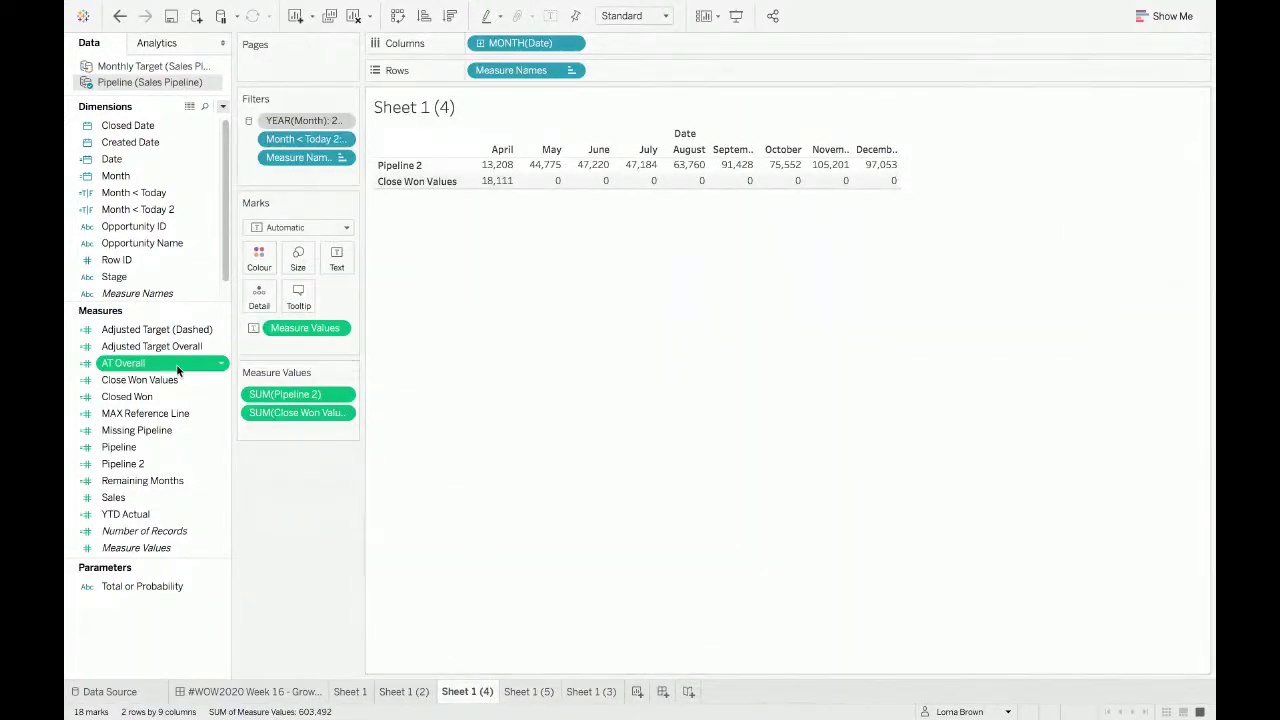
left_click_drag(169, 369, 293, 427)
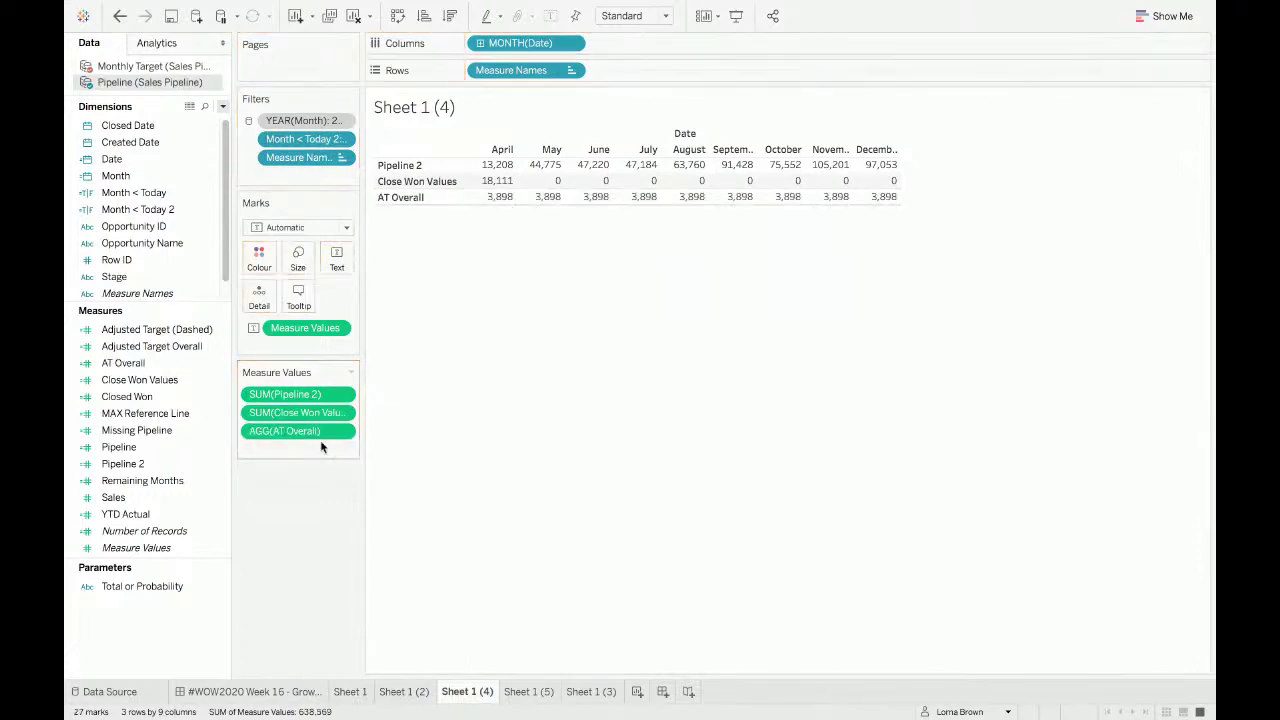
mouse_move(500, 207)
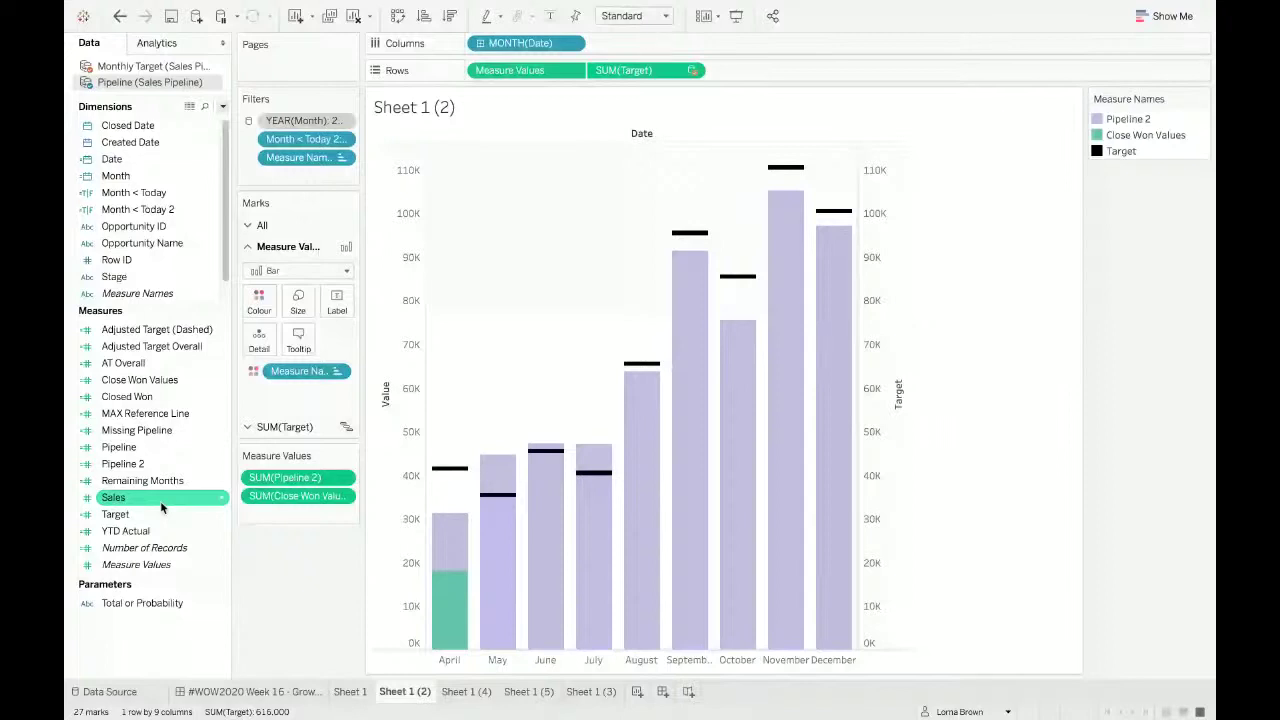
Step: Set the Value axis reference line to the maximum of AGG(Target) per cell, with no label and an automatic tooltip
left_click(1019, 272)
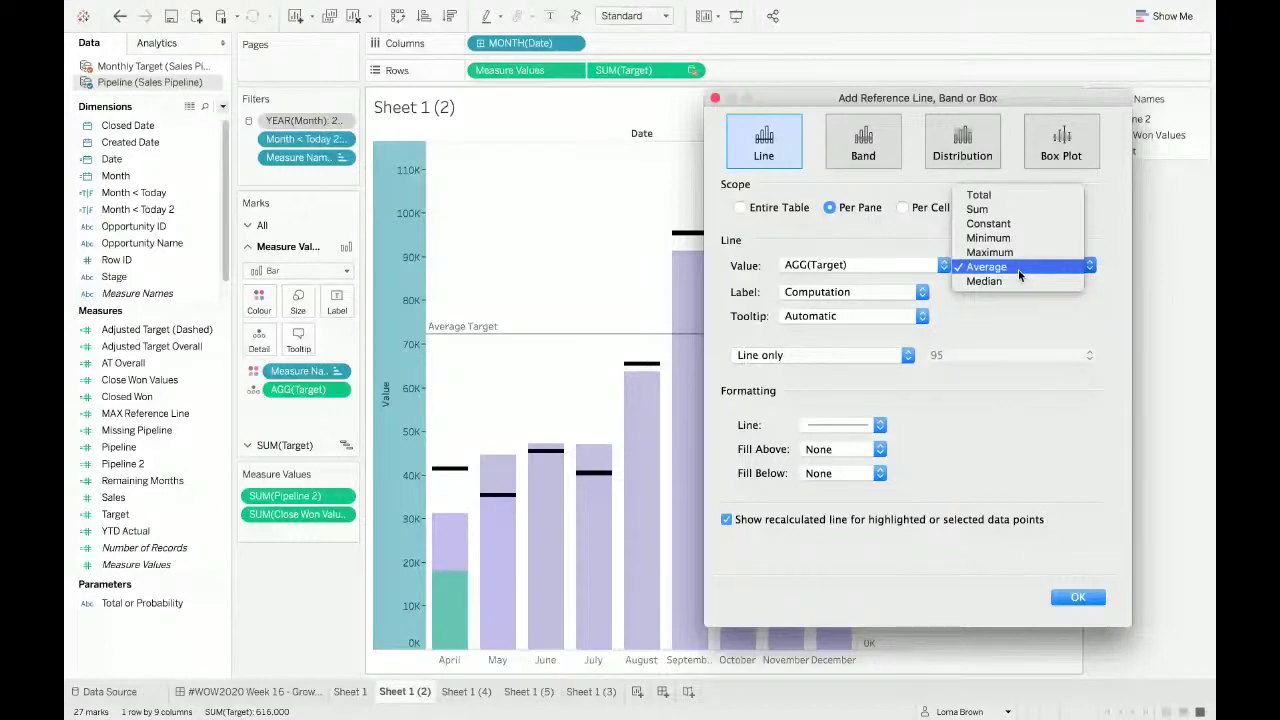
left_click(989, 252)
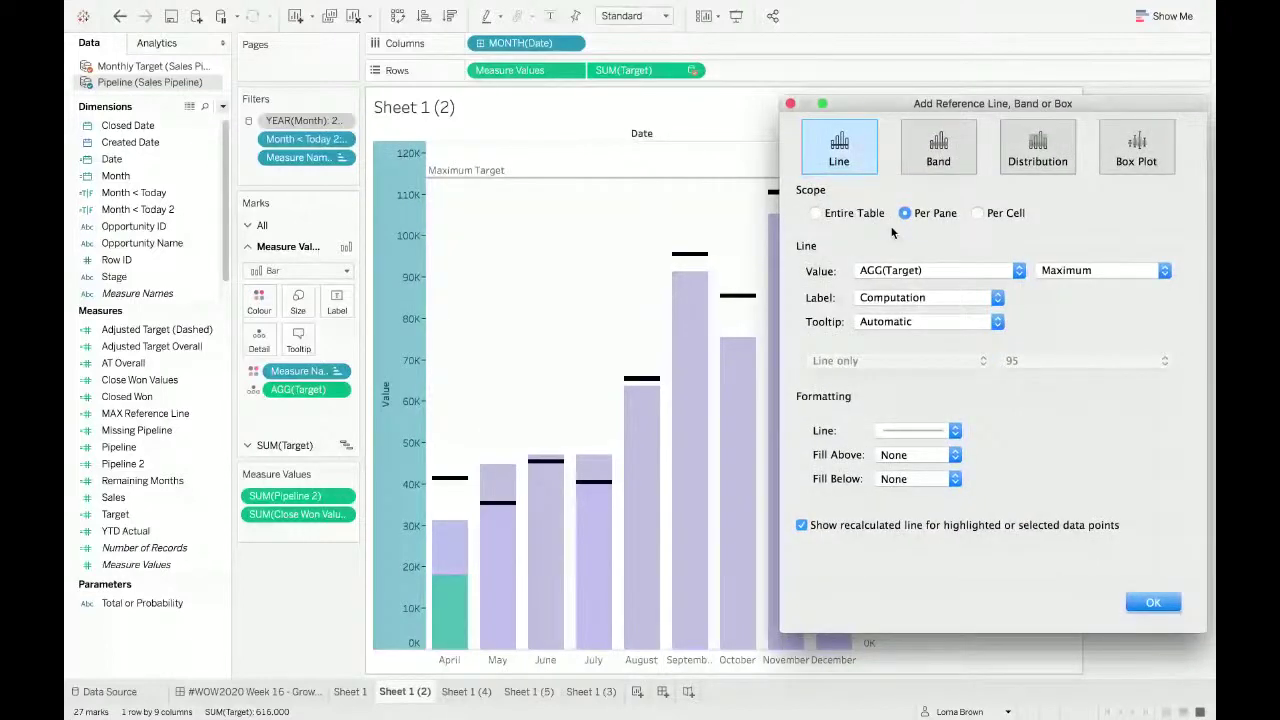
left_click(978, 213)
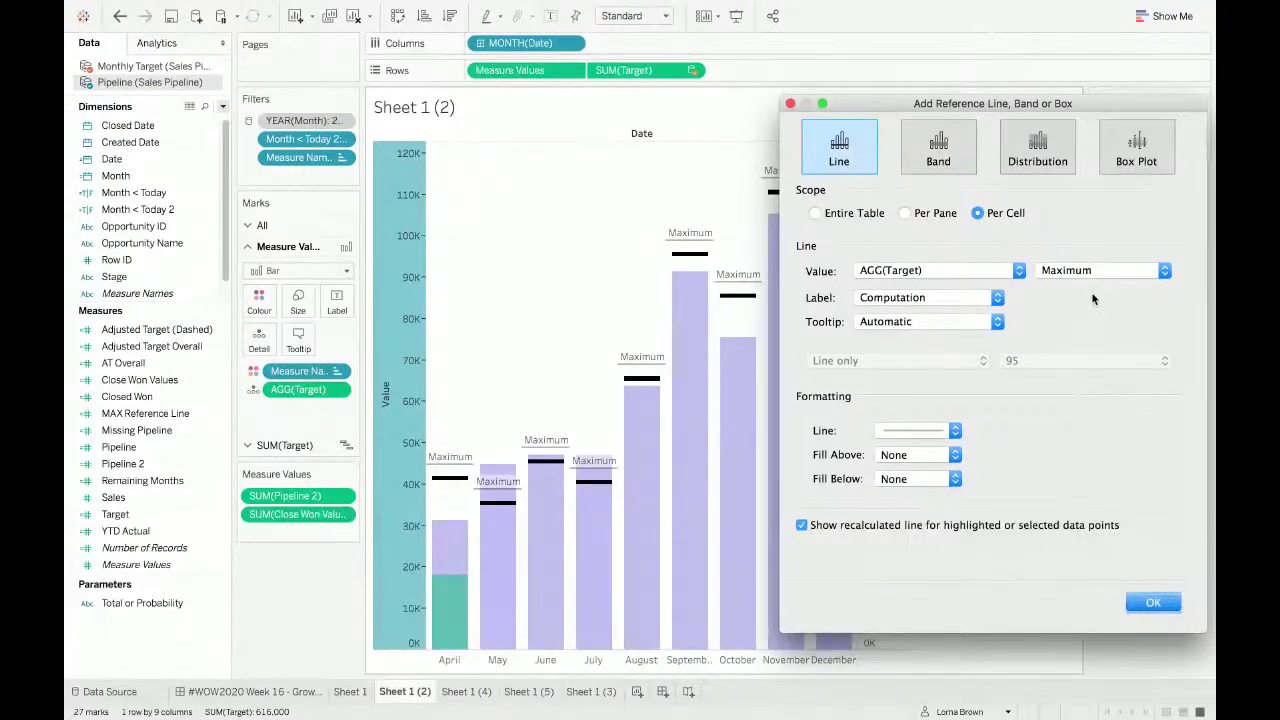
left_click(935, 297)
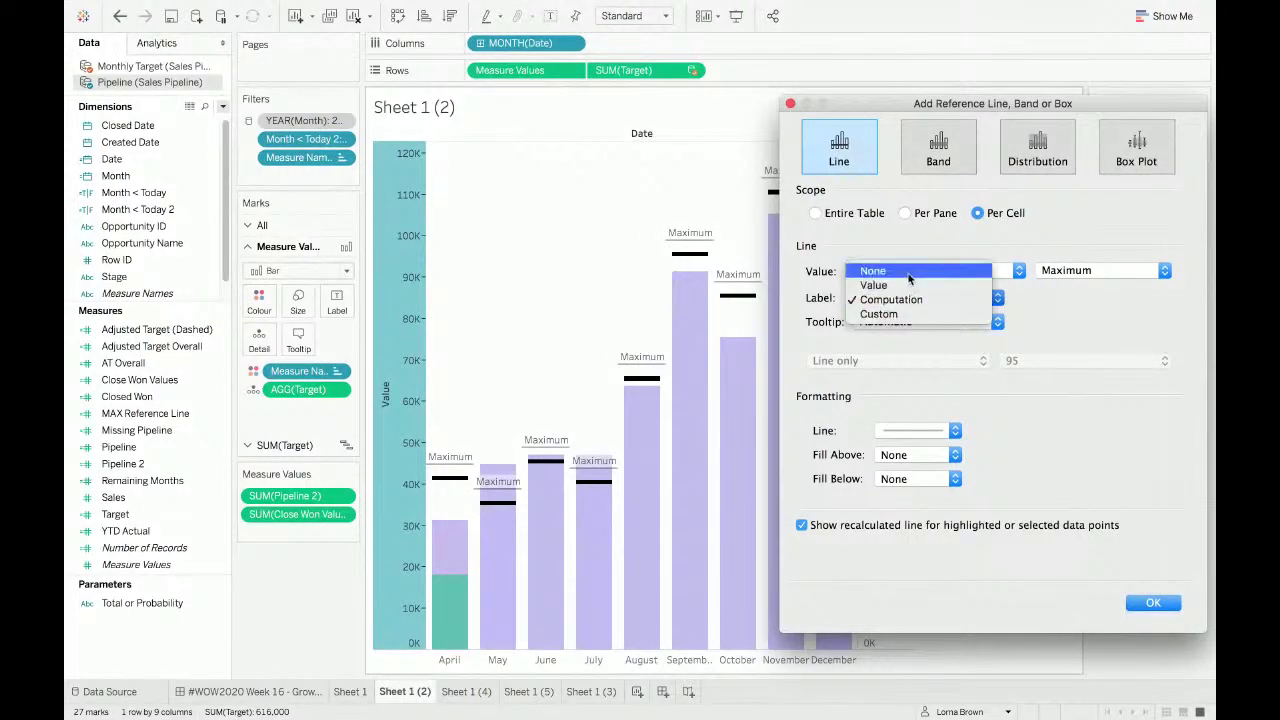
left_click(900, 270)
left_click(920, 322)
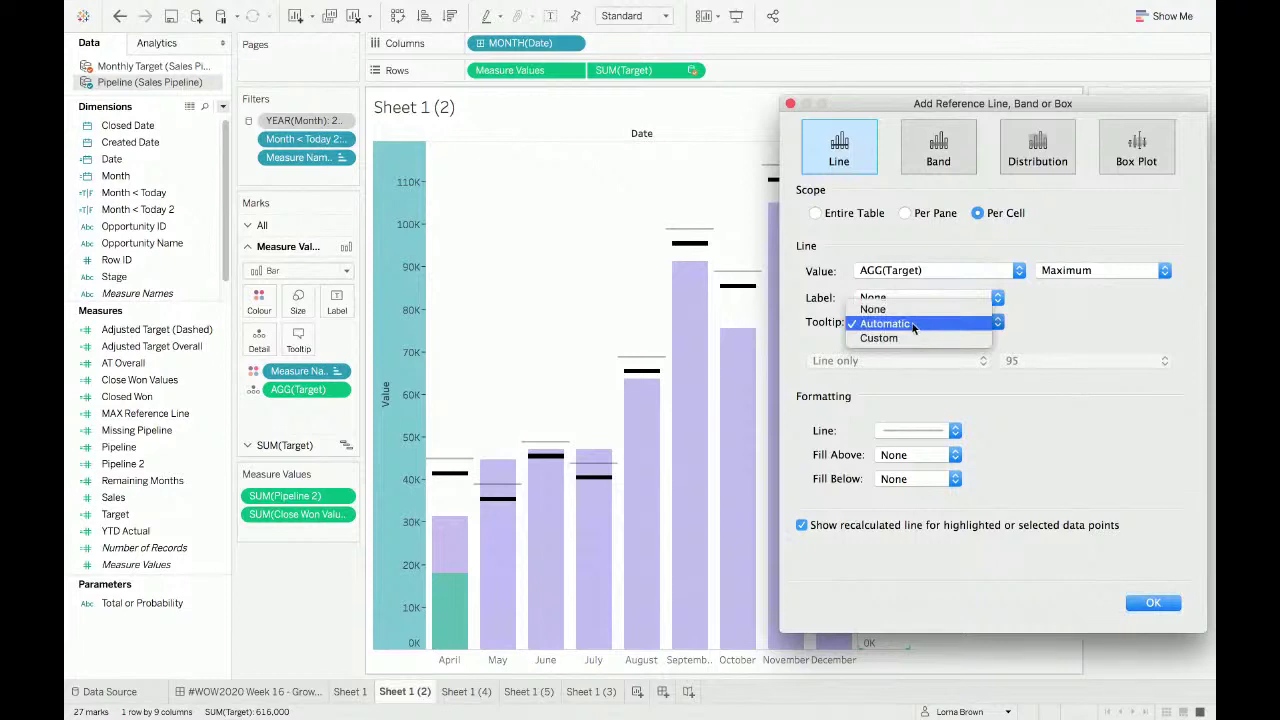
left_click(900, 338)
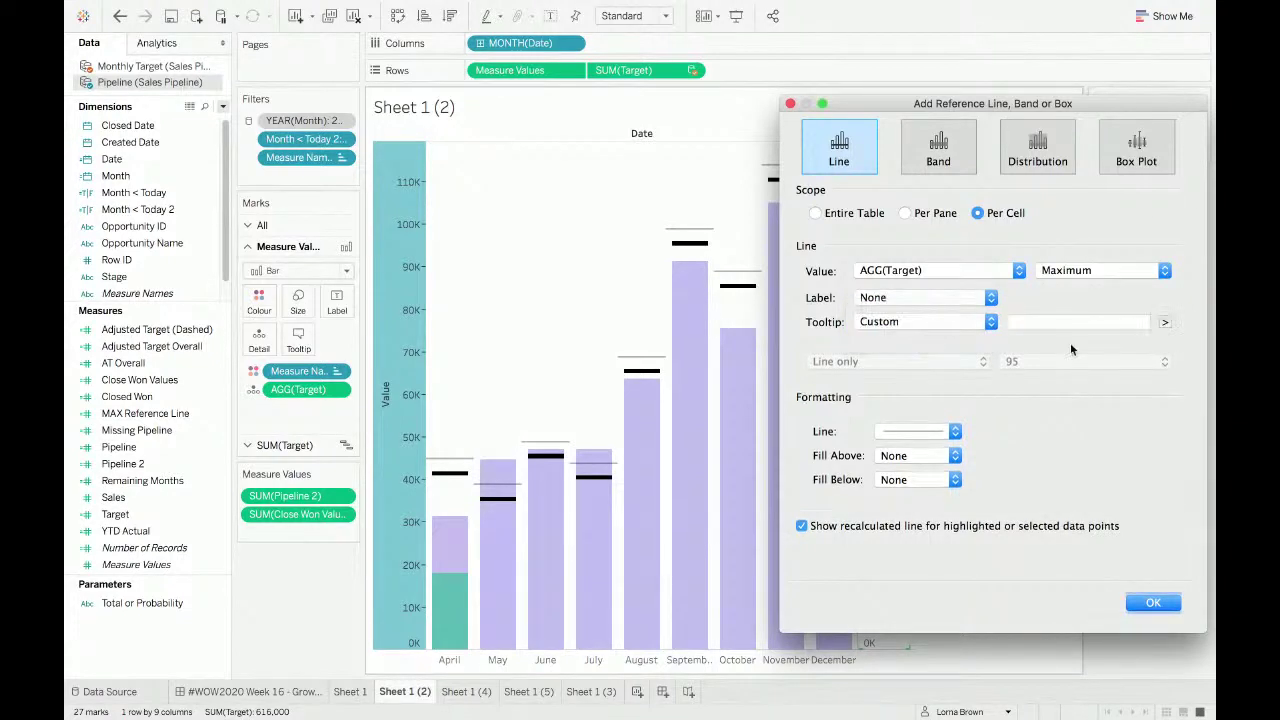
left_click(987, 324)
left_click(900, 309)
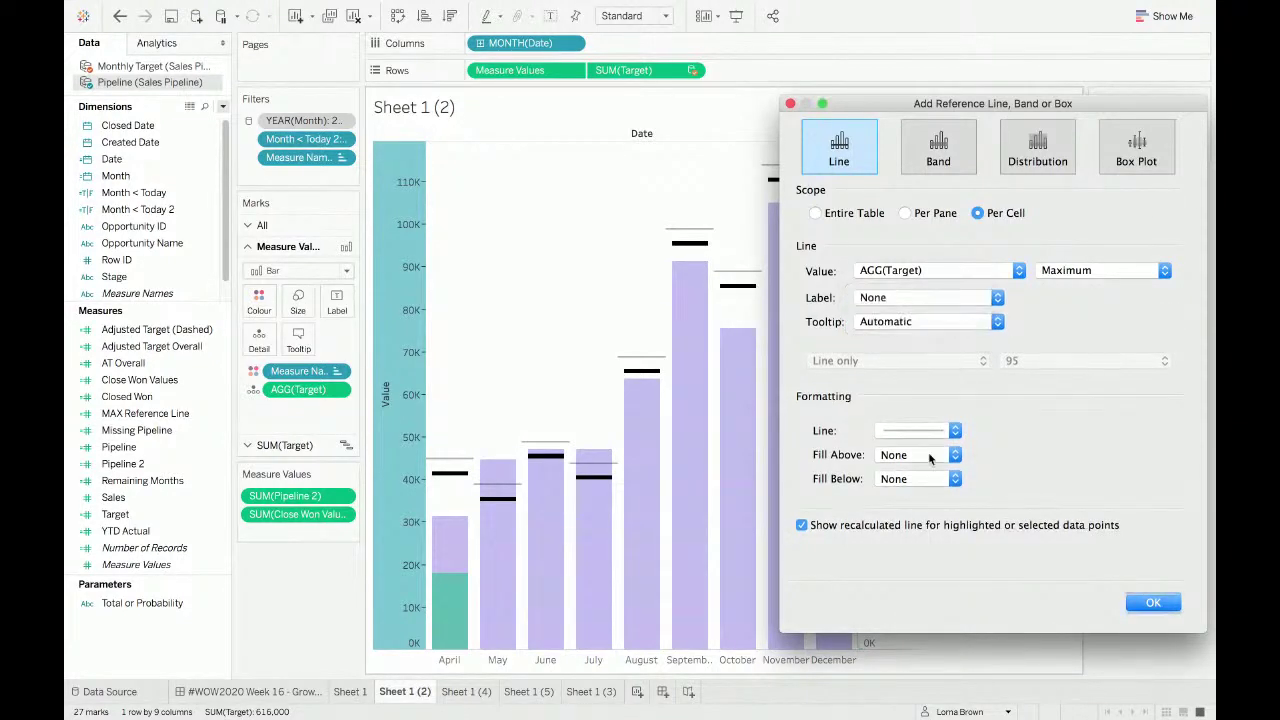
Step: Format the reference line as dashed, medium-thick and black, turn off its recalculation for highlighted or selected data points, and apply it
left_click(928, 431)
left_click(936, 490)
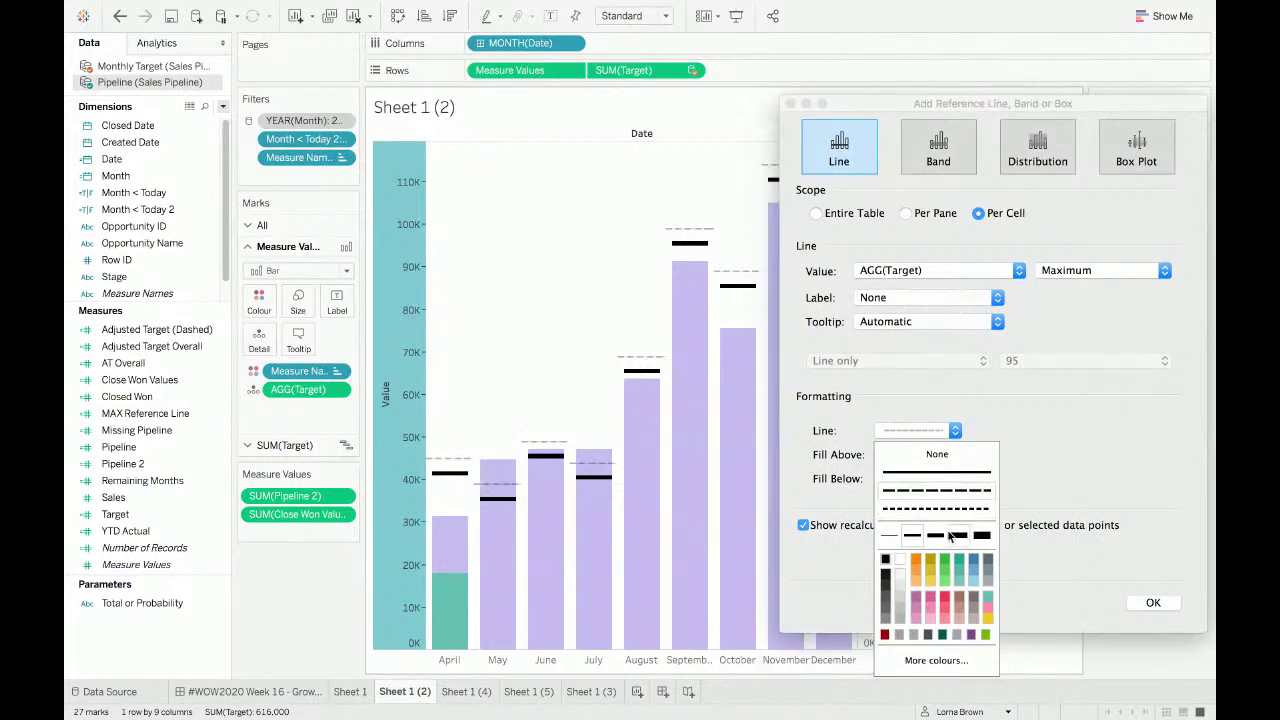
left_click(958, 536)
left_click(935, 536)
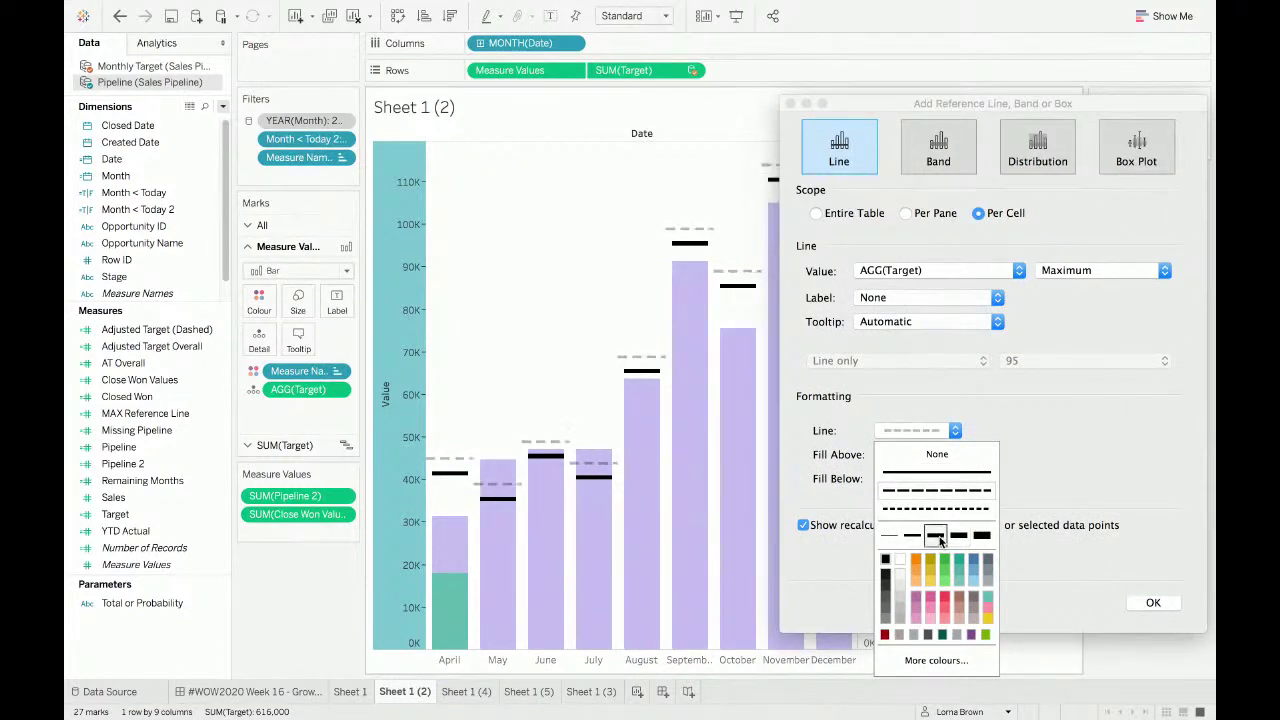
left_click(885, 558)
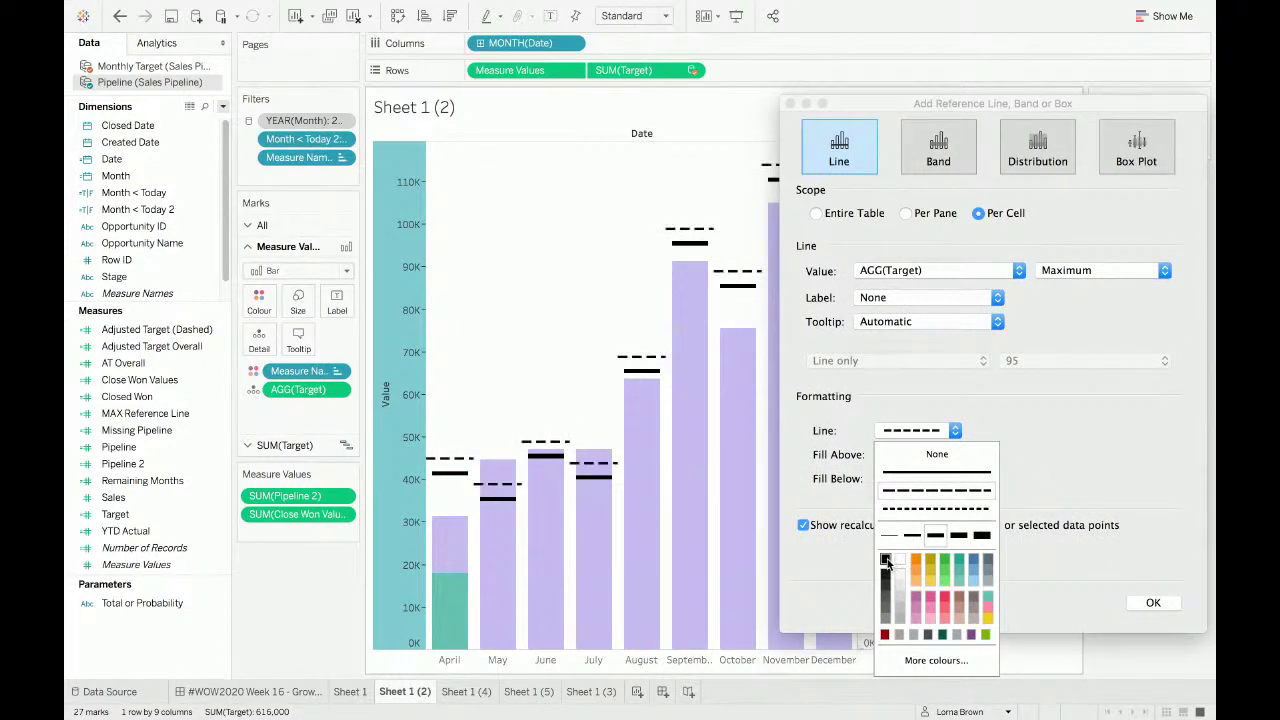
left_click(1020, 420)
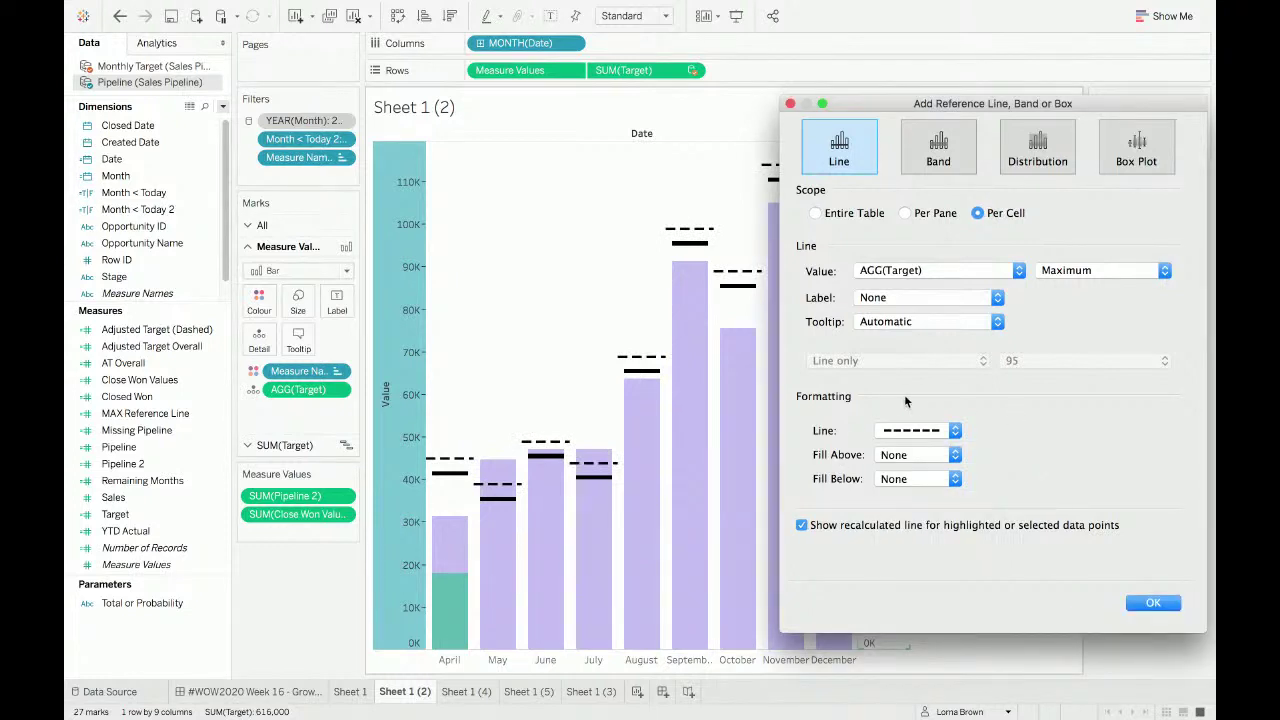
left_click(802, 525)
left_click(1158, 603)
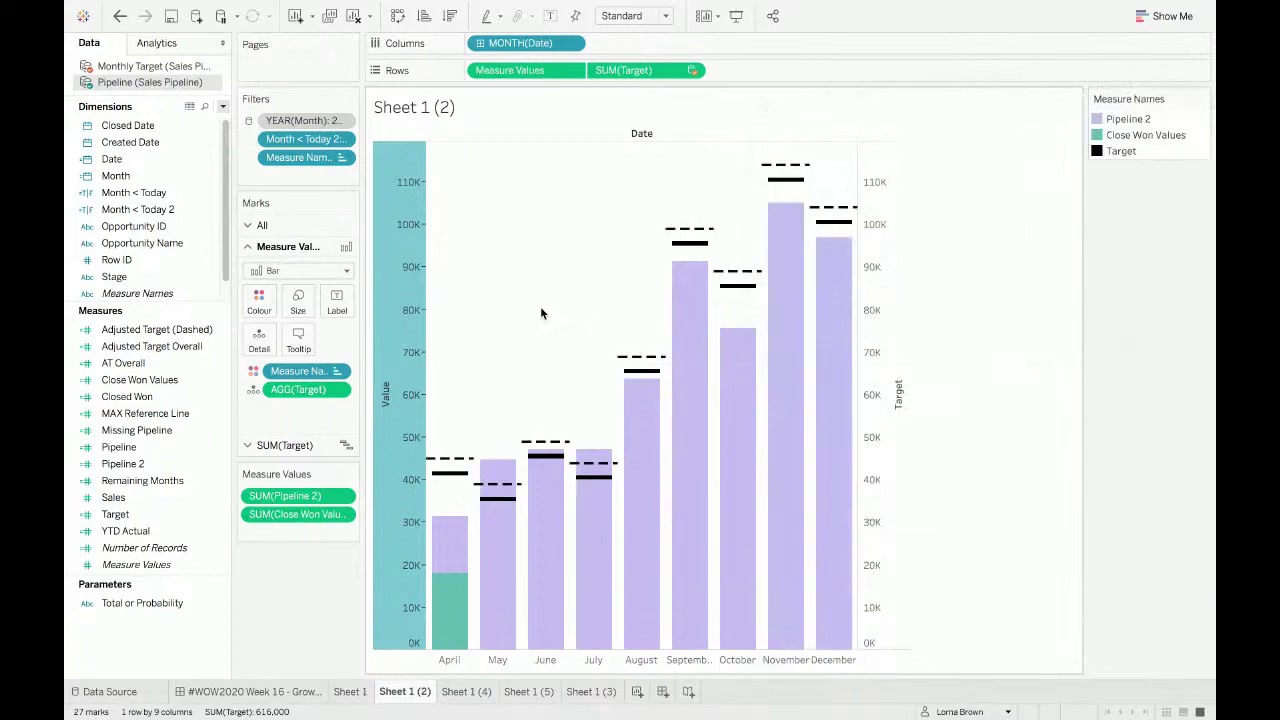
Step: Examine the tooltips of the bars, target marks and dashed reference lines to compare original and adjusted monthly targets
mouse_move(648, 362)
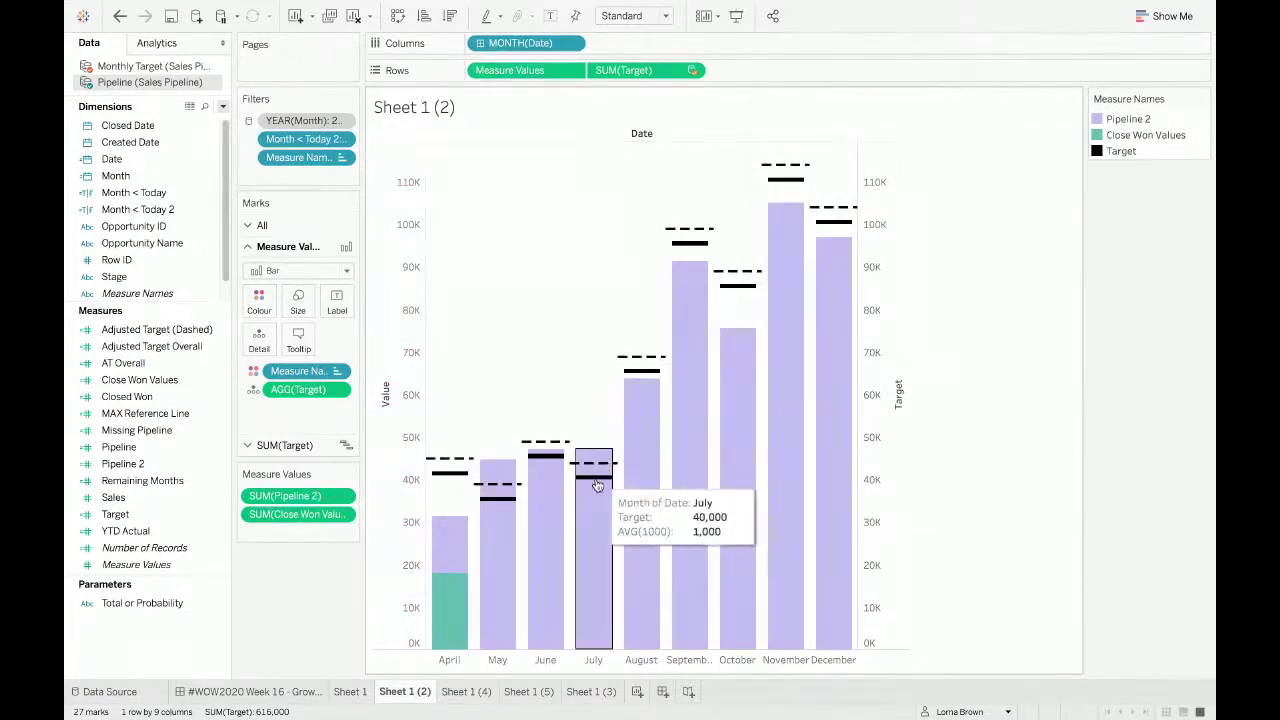
mouse_move(505, 500)
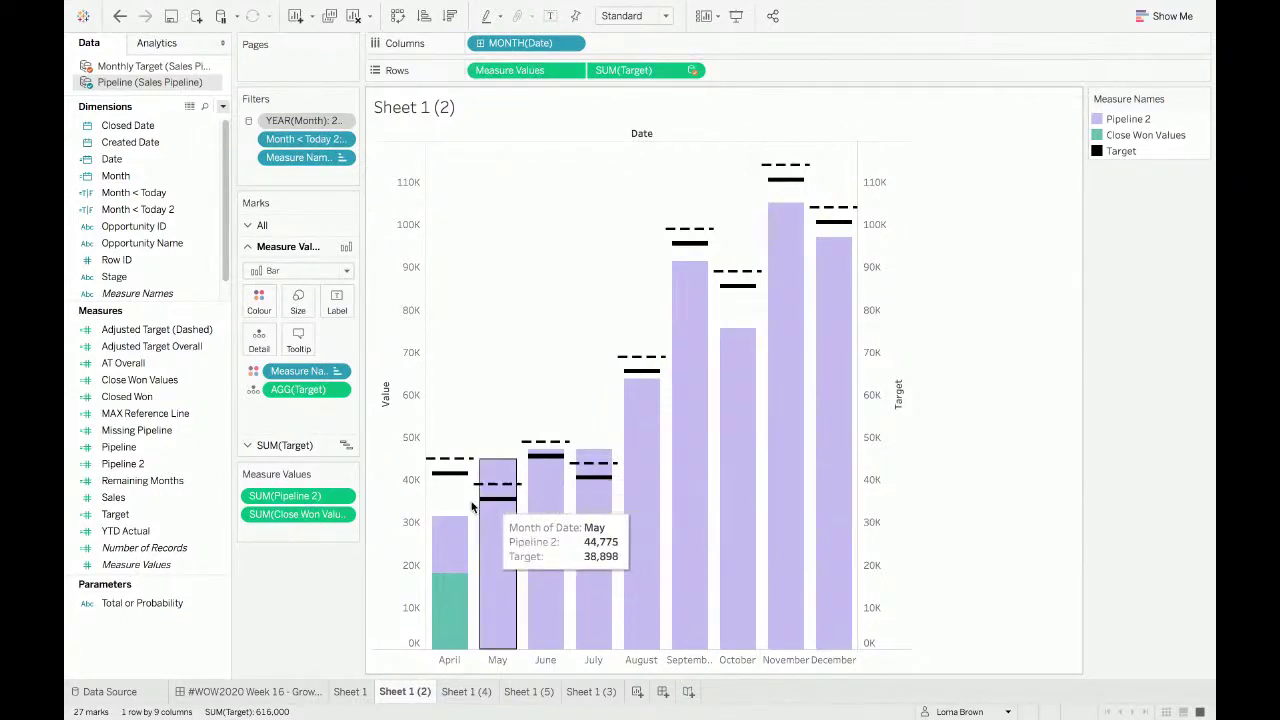
mouse_move(741, 278)
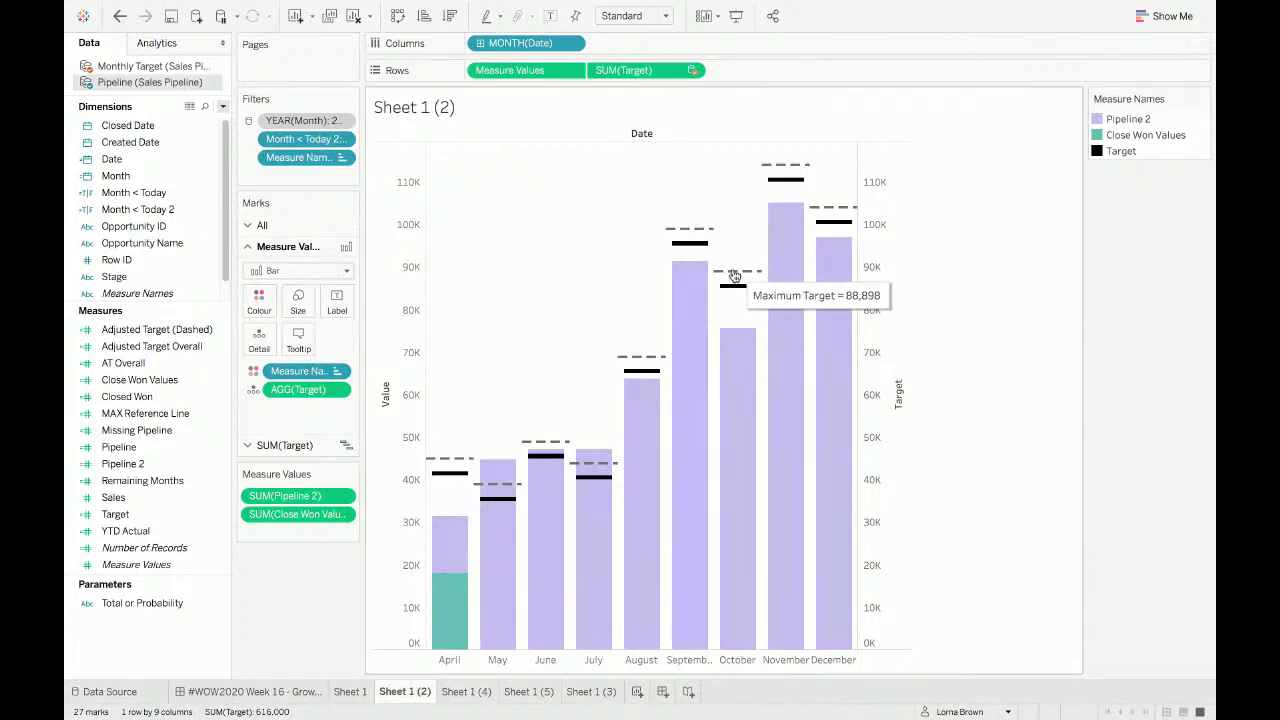
mouse_move(731, 344)
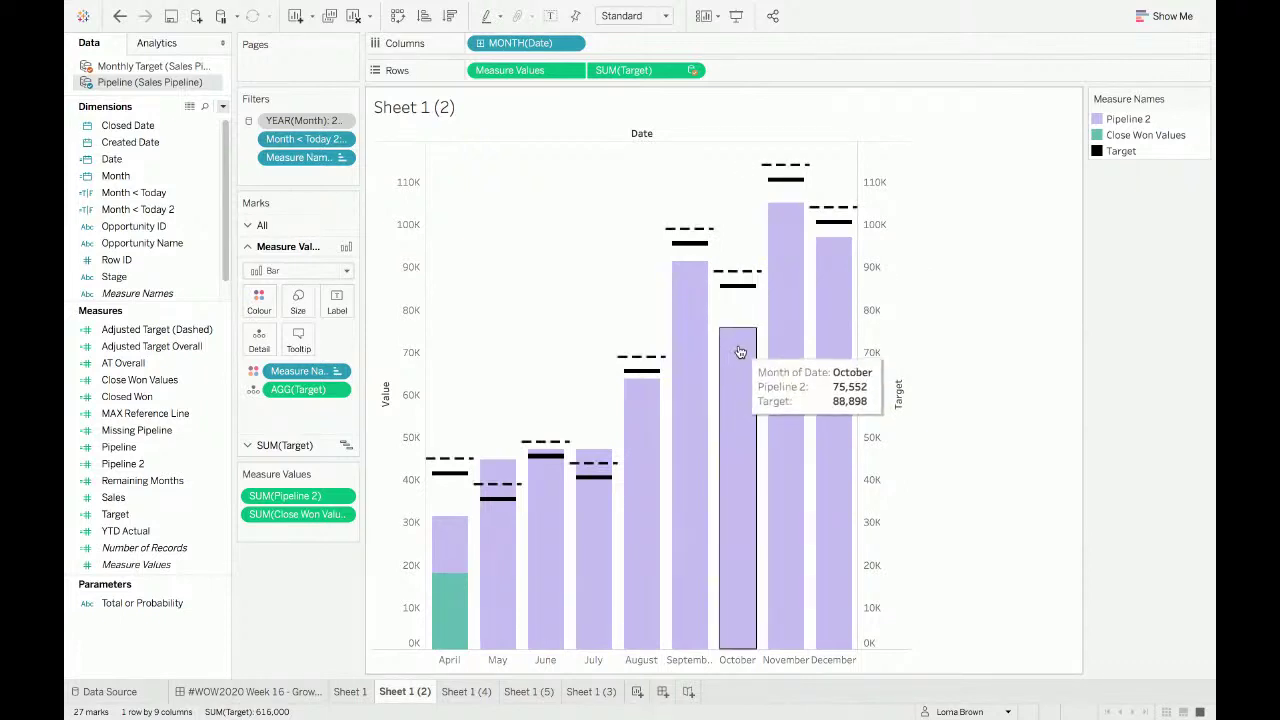
Step: Create a calculated field named MP and begin its formula with the Target field followed by a minus sign
left_click(222, 105)
left_click(213, 118)
type("MP")
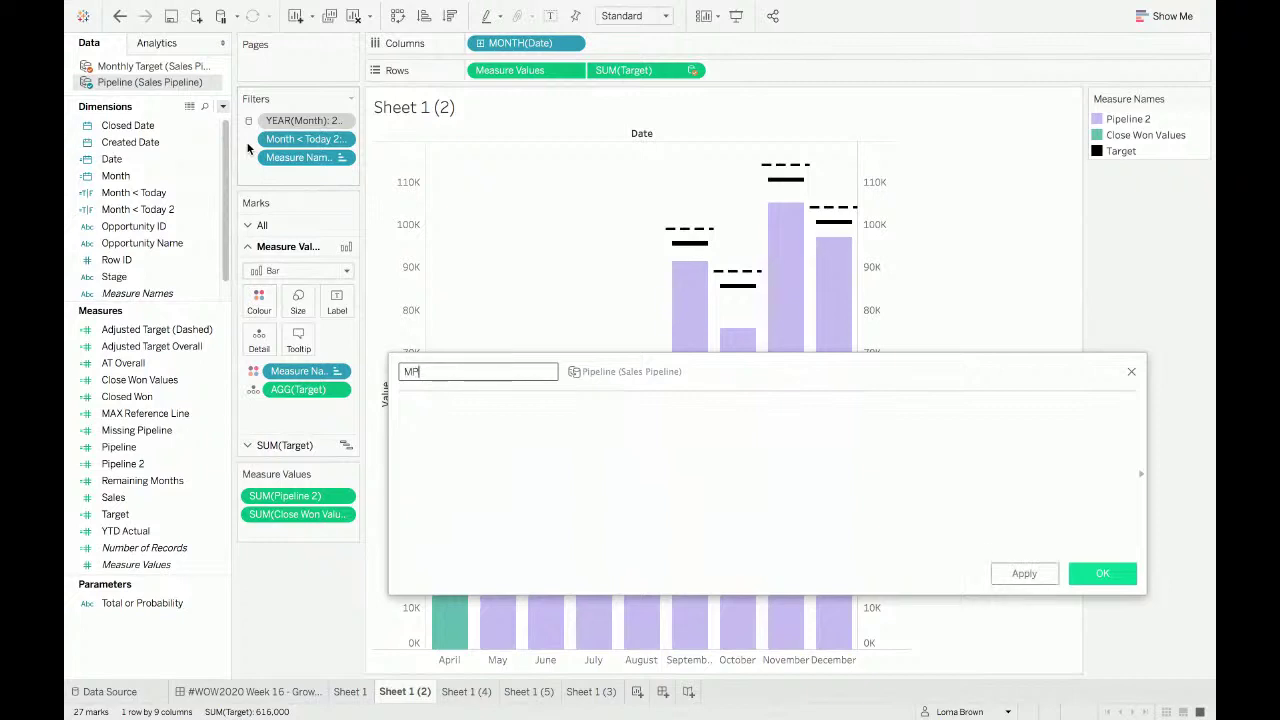
key("Tab")
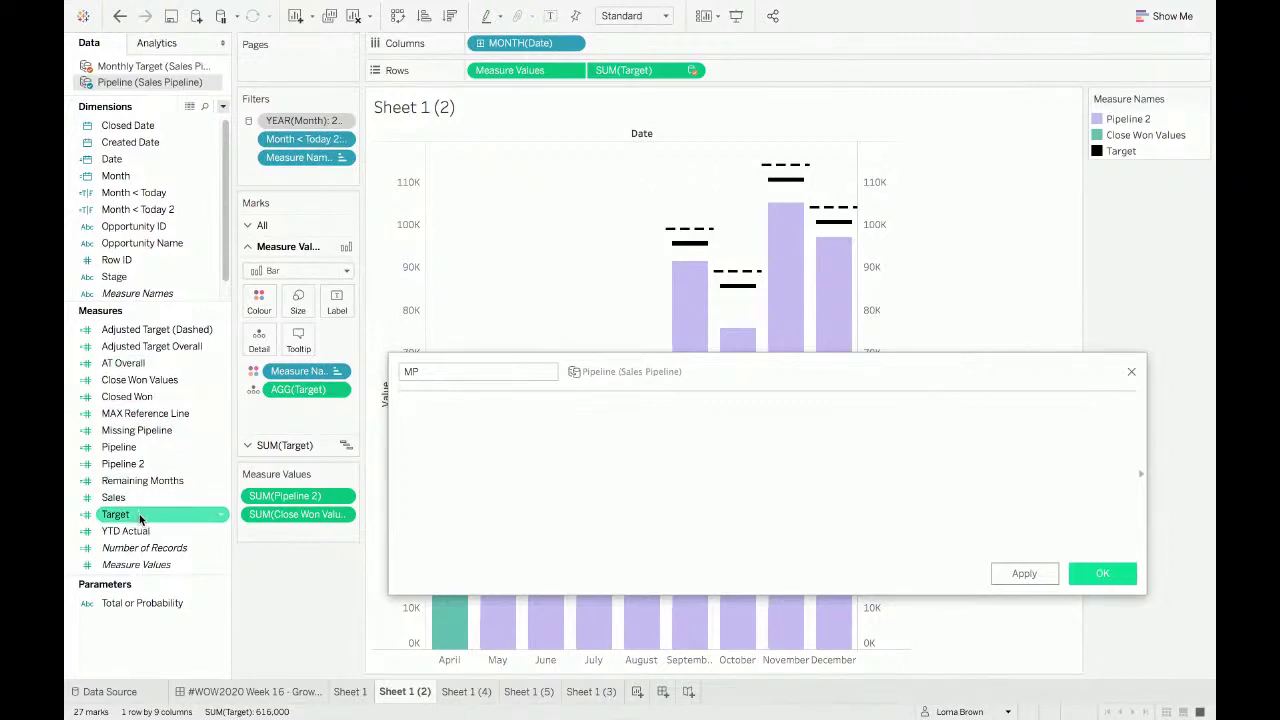
left_click_drag(148, 505, 497, 452)
type("-")
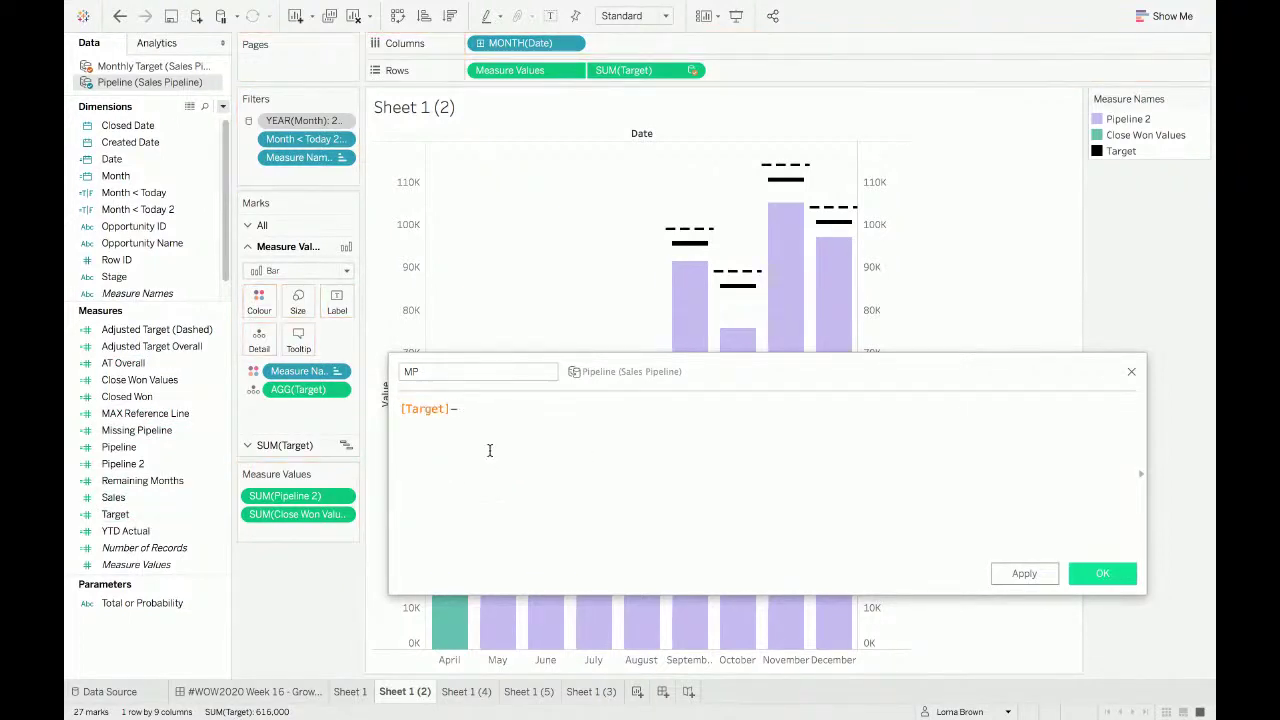
Step: Subtract the sum of Pipeline in the MP formula, giving [Target]-SUM([Pipeline])
left_click_drag(168, 449, 168, 449)
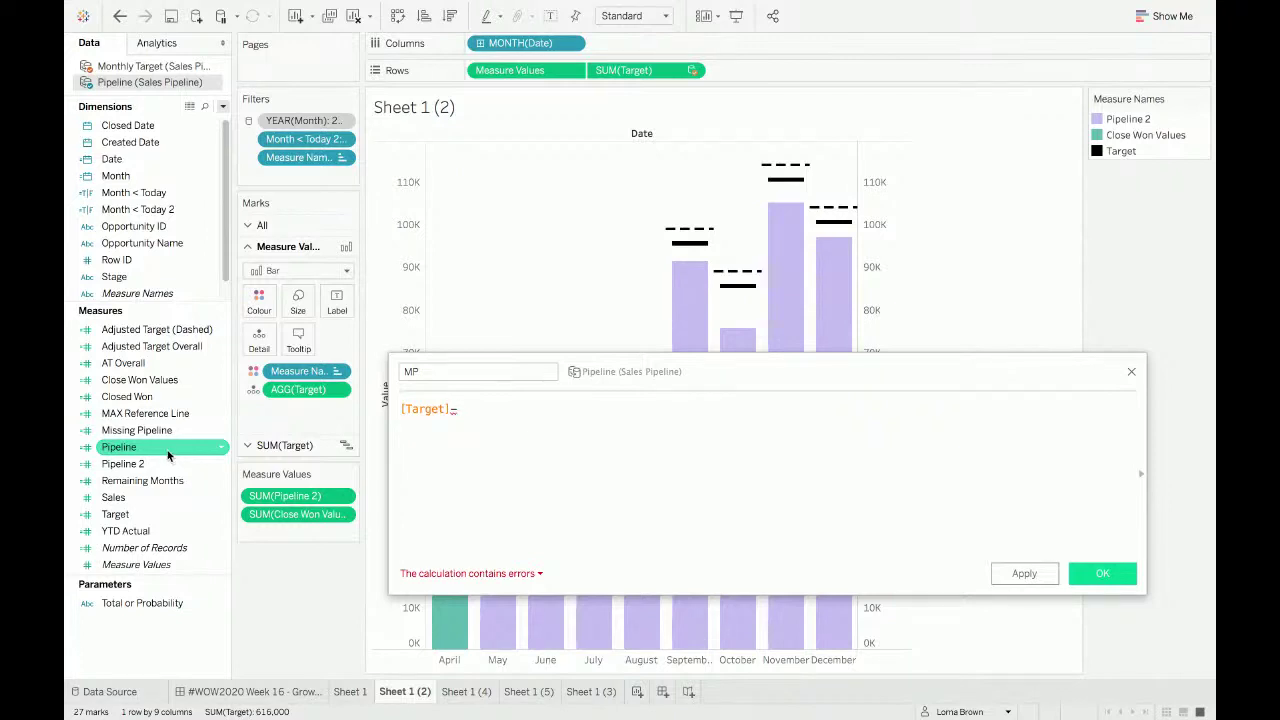
left_click_drag(166, 449, 537, 430)
key("Left")
key("Left")
key("Left")
key("Left")
key("Left")
key("Left")
key("Left")
key("Left")
key("Left")
key("Left")
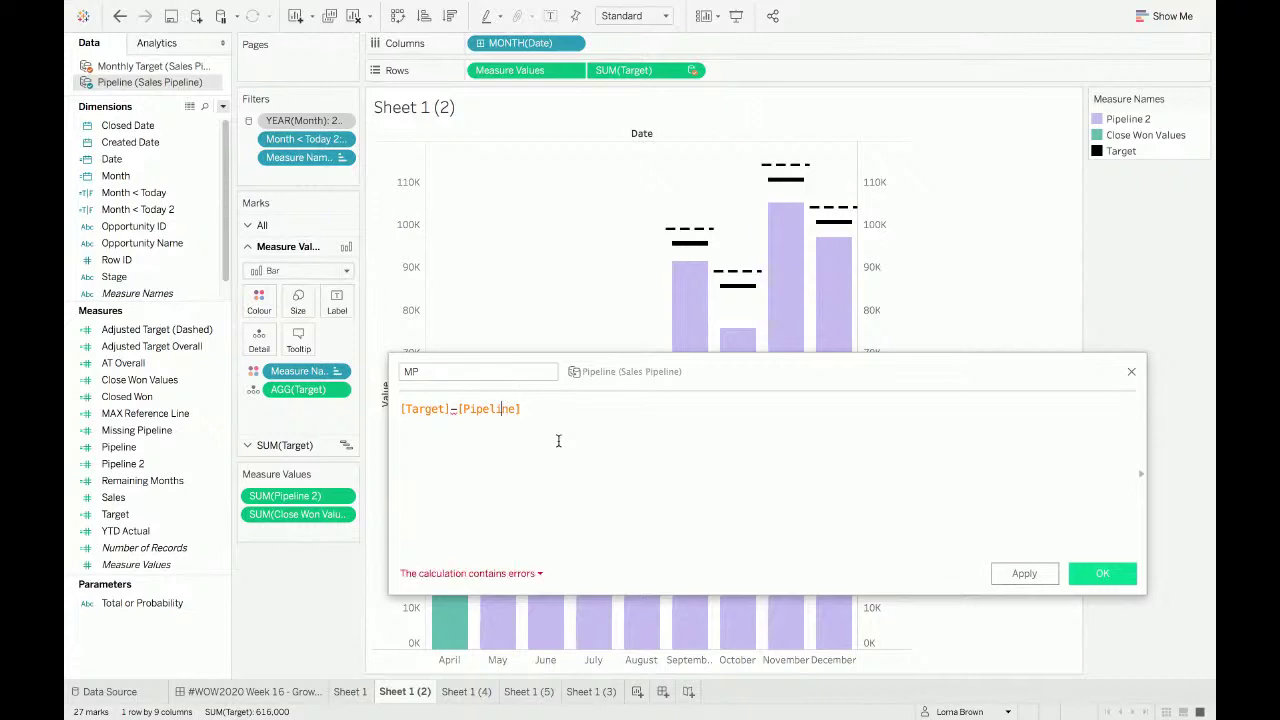
type("SUM")
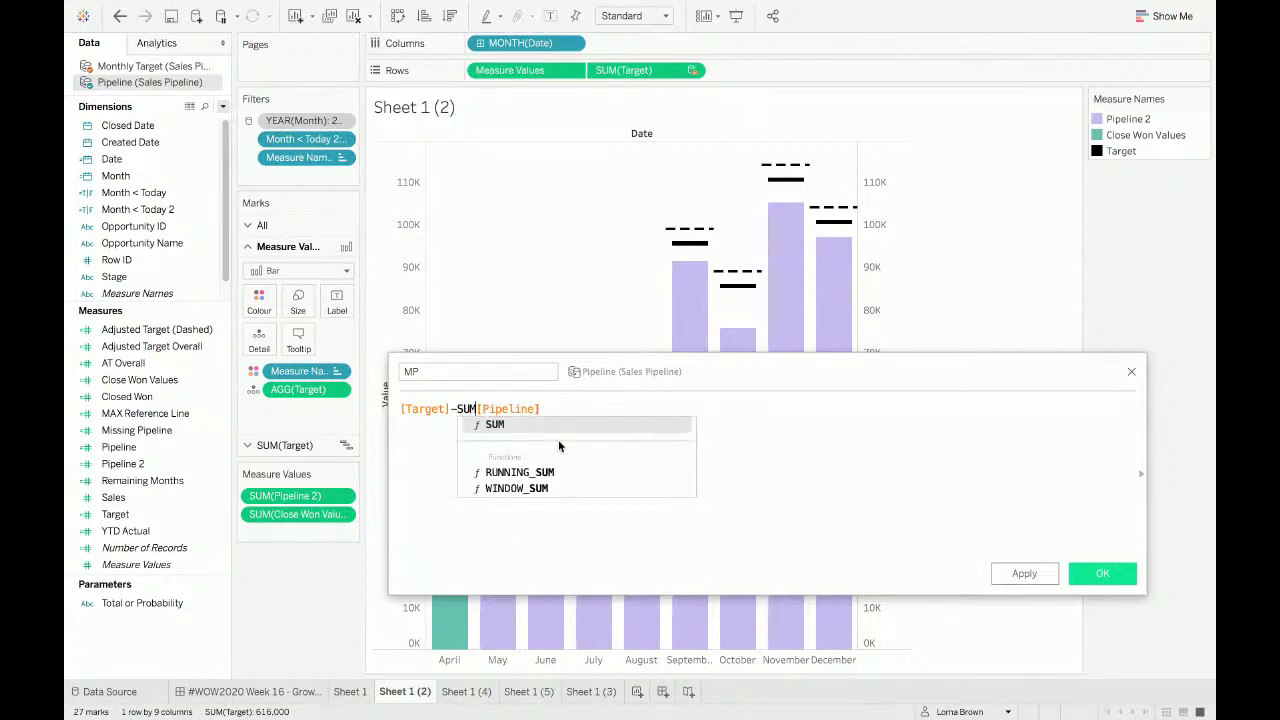
type("(")
key("End")
type(")")
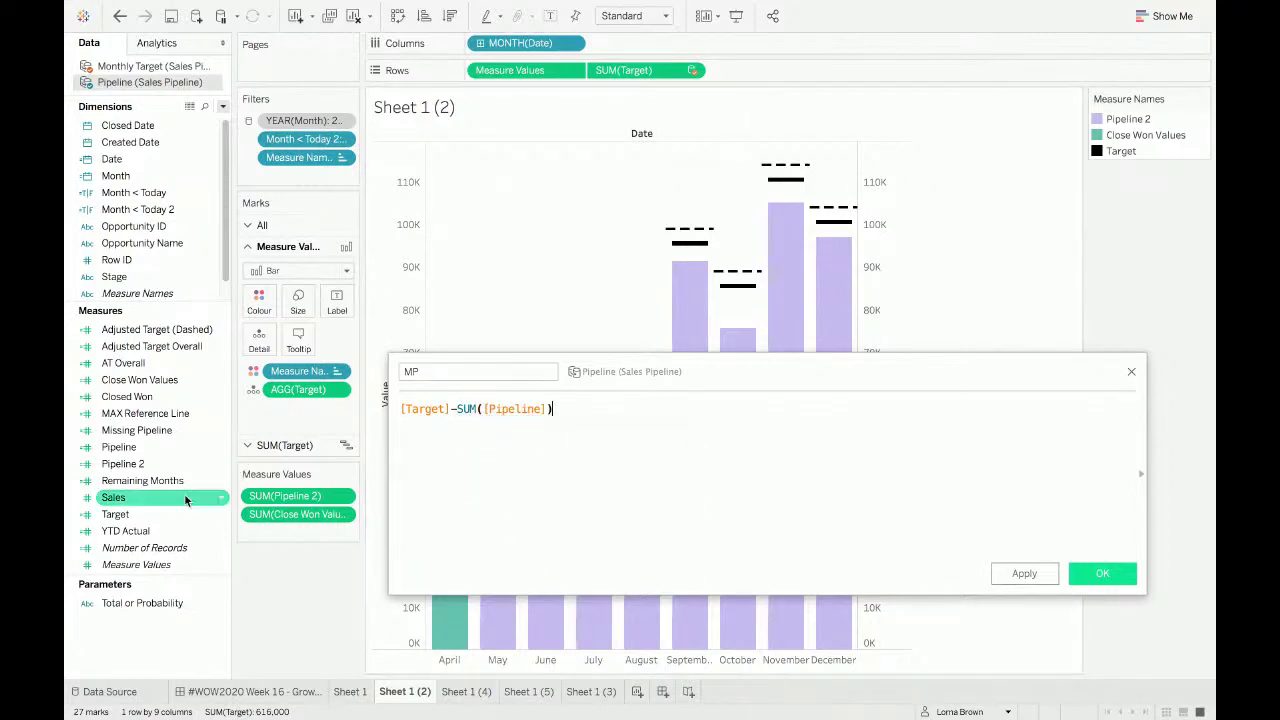
Step: Complete the MP formula as [Target]-(SUM([Pipeline])+SUM([Closed Won])) and save the field
type("+")
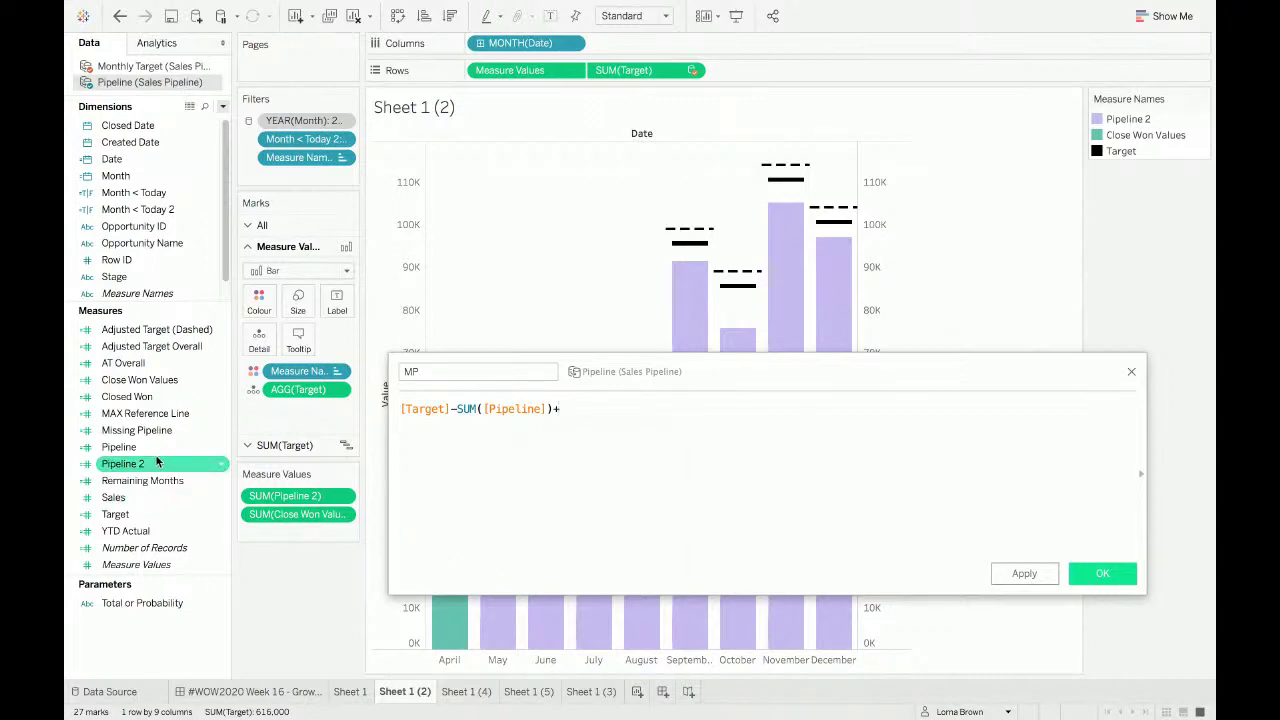
left_click_drag(637, 478, 627, 448)
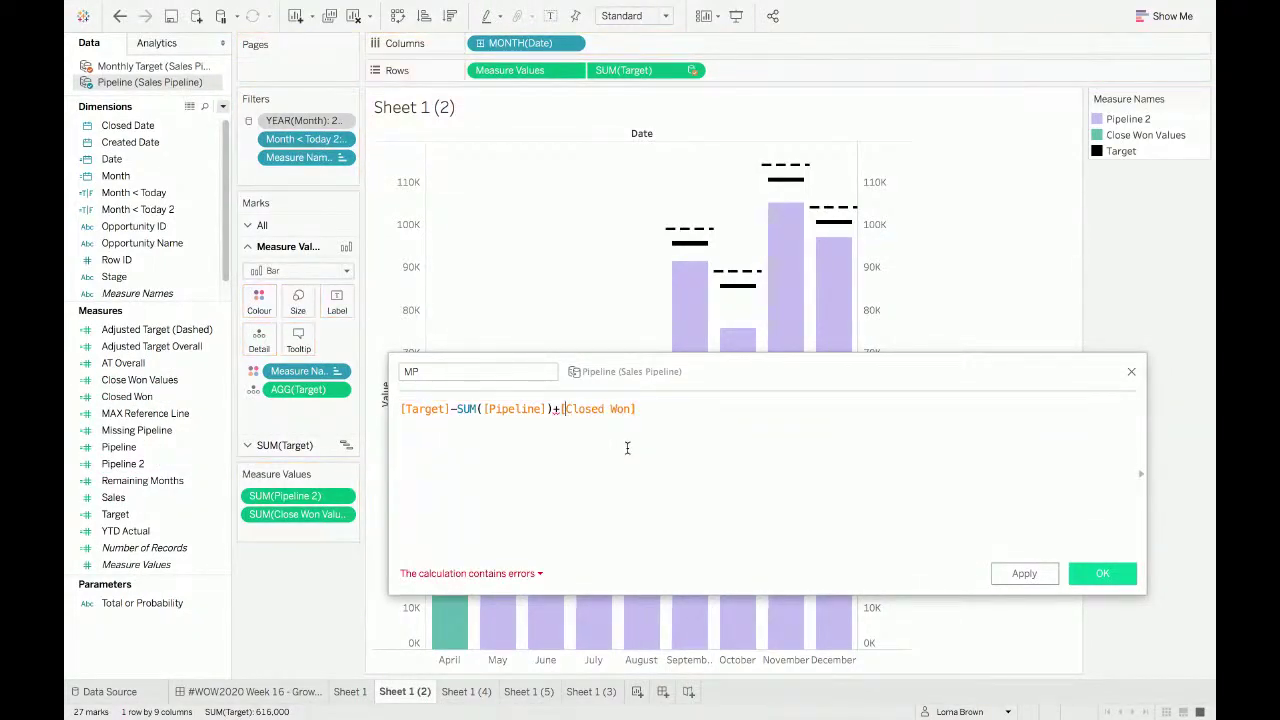
type("SUM")
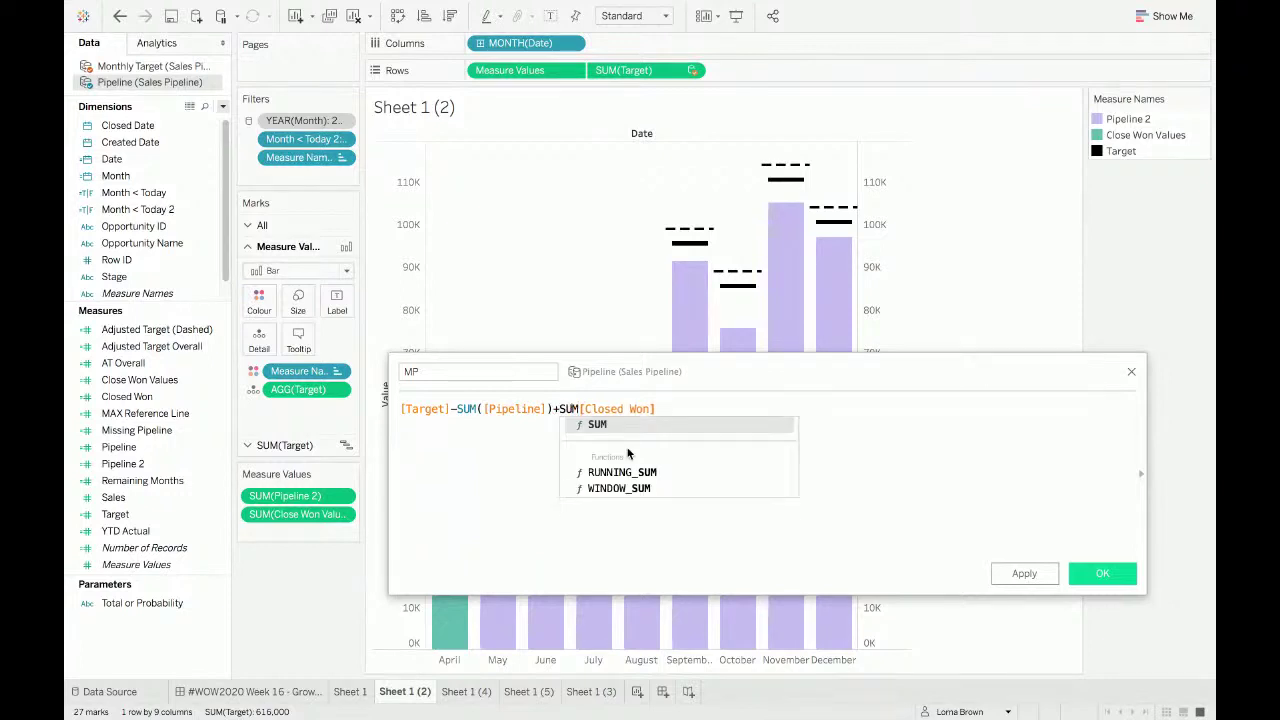
type("(")
key("End")
type(")")
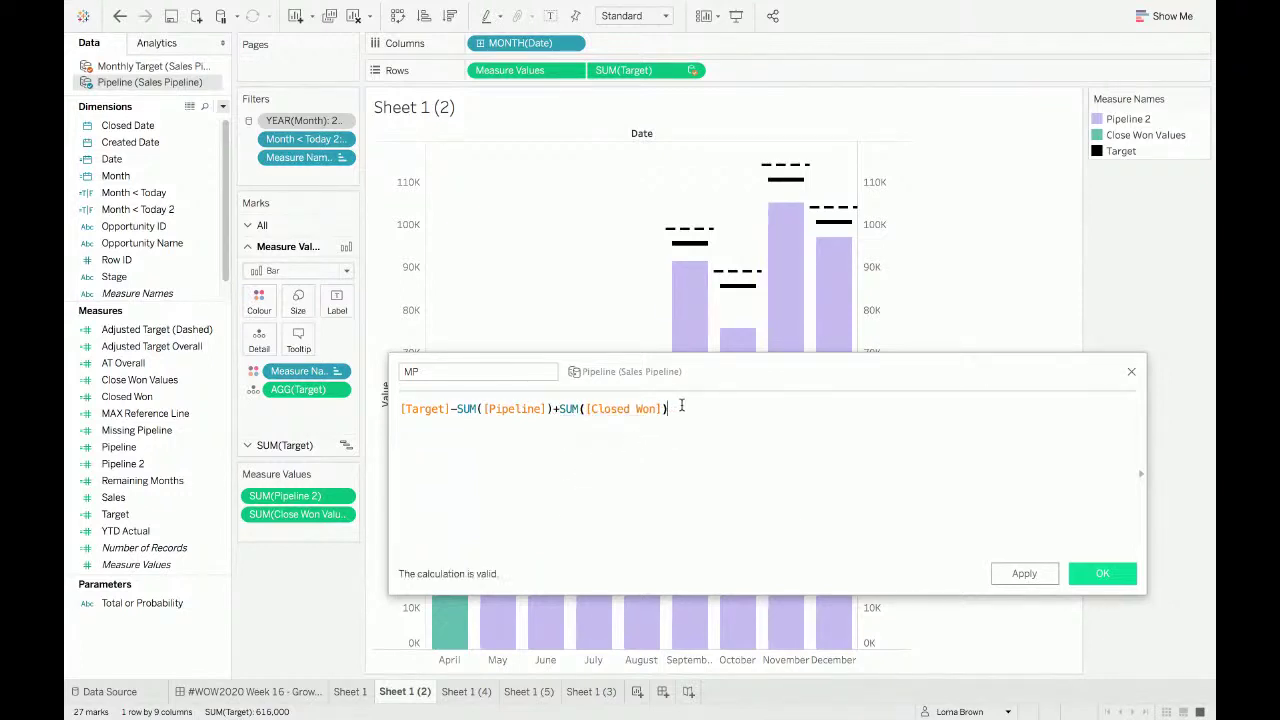
left_click(457, 409)
type("(")
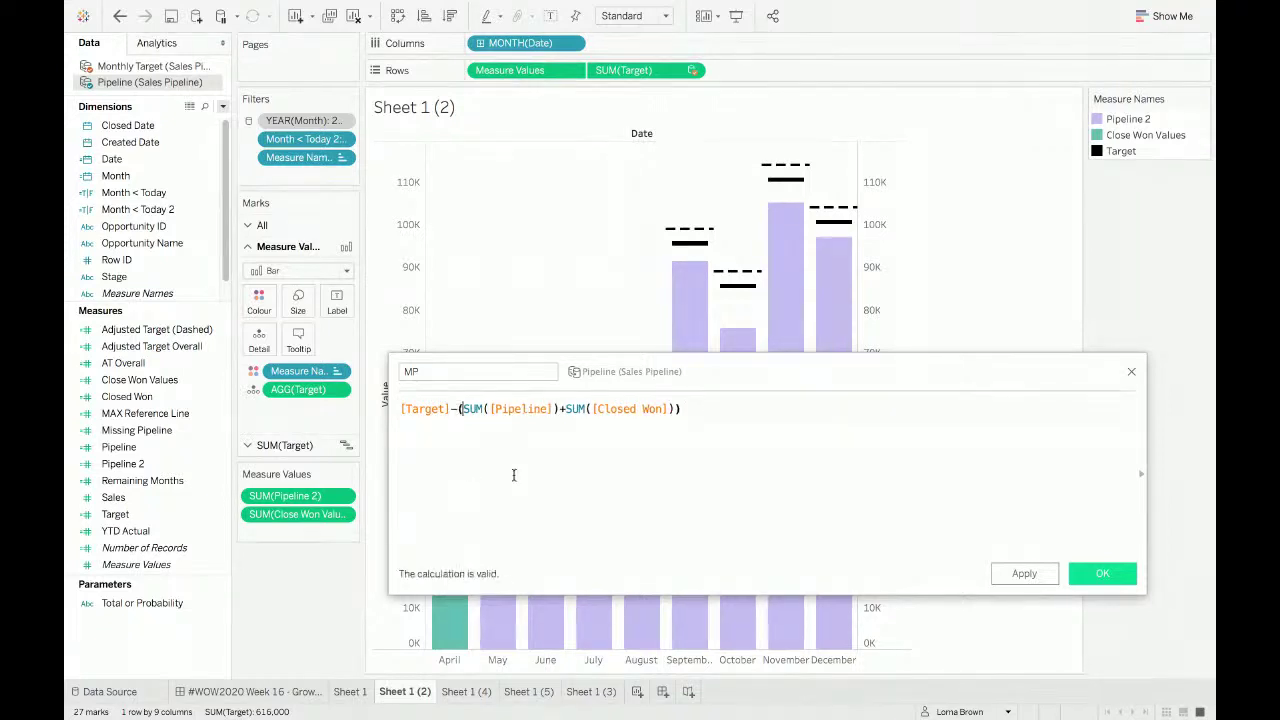
left_click(1102, 573)
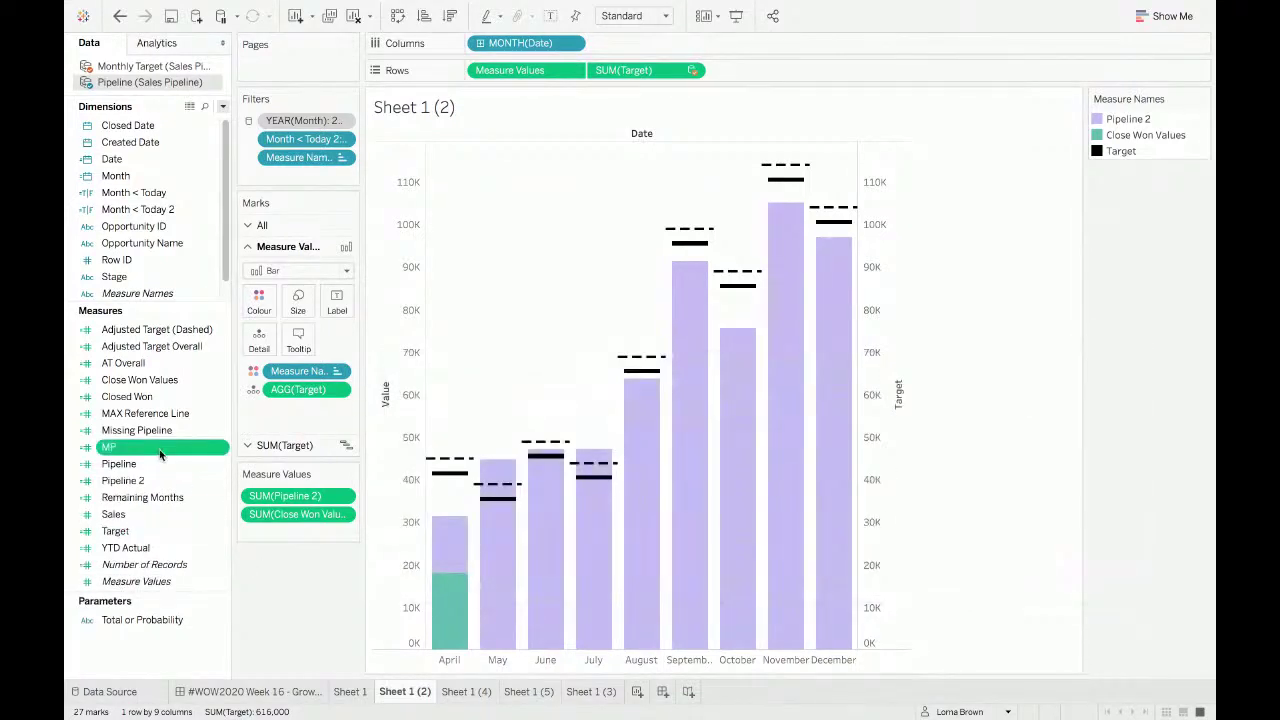
Step: Add MP to the measure values of Sheet 1 (2) and order it above Pipeline 2 so it stacks on top
left_click_drag(152, 444, 288, 535)
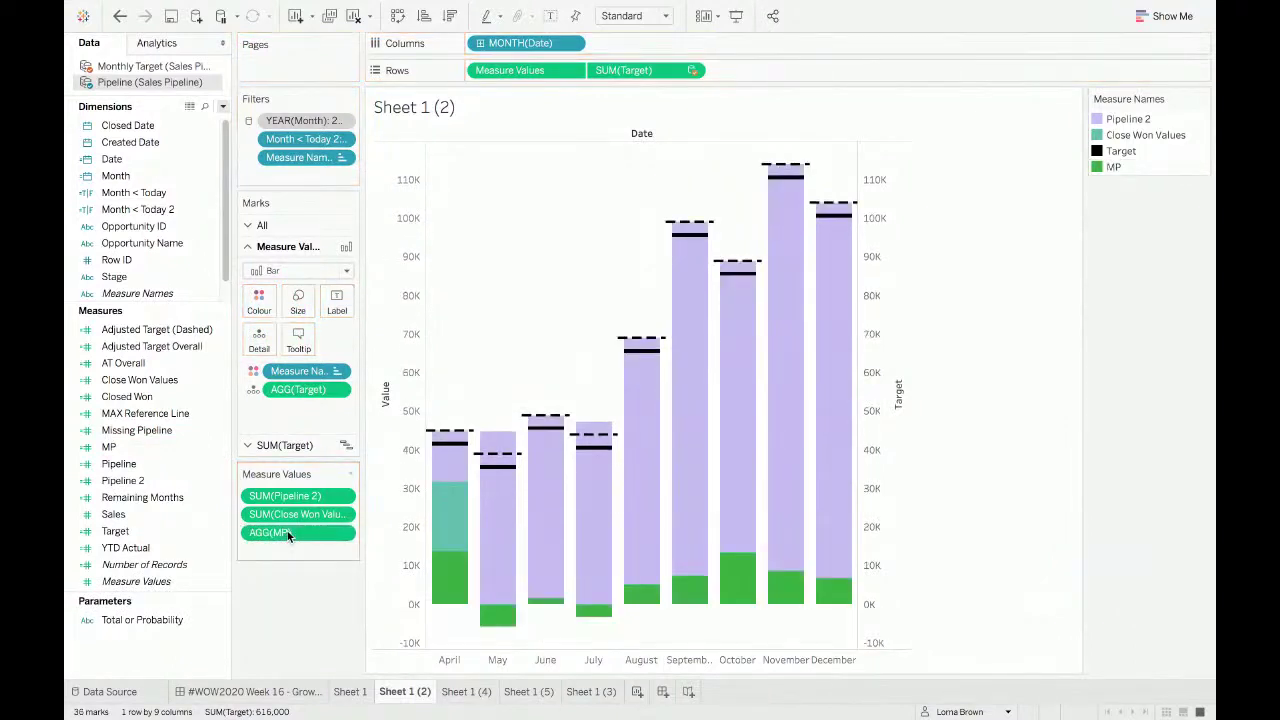
mouse_move(548, 612)
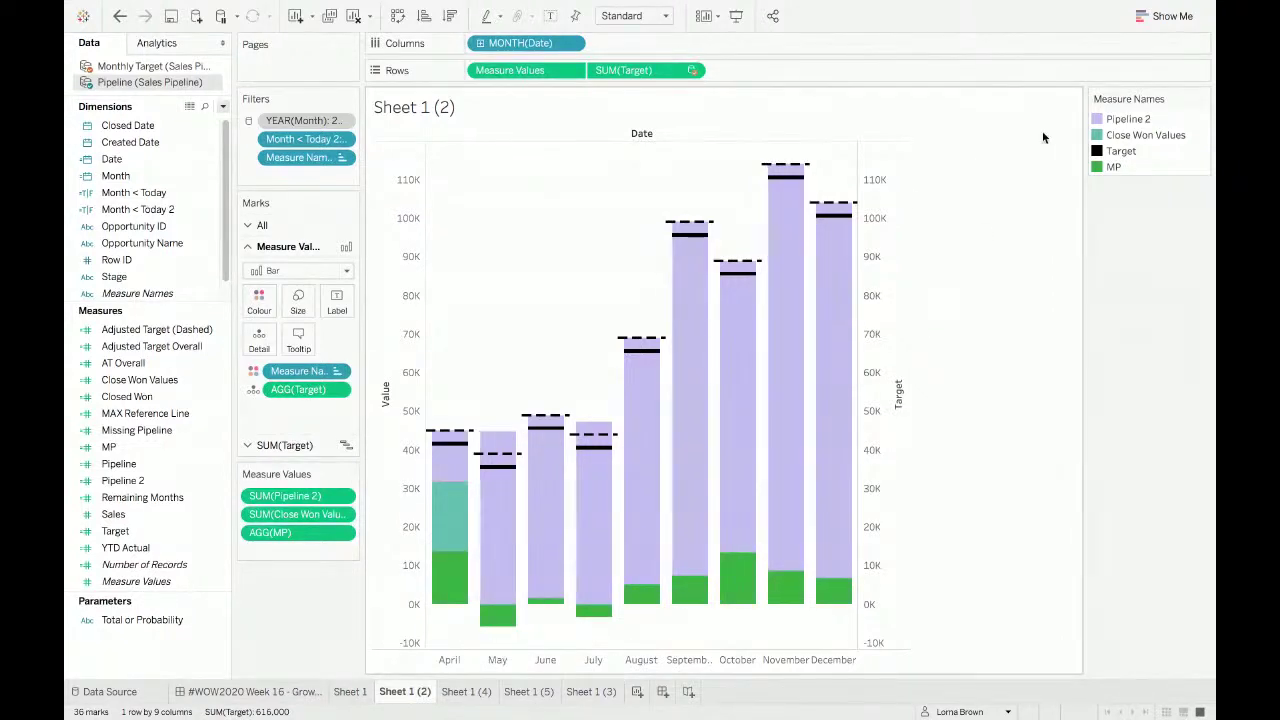
left_click(1114, 170)
left_click_drag(1114, 167, 1126, 119)
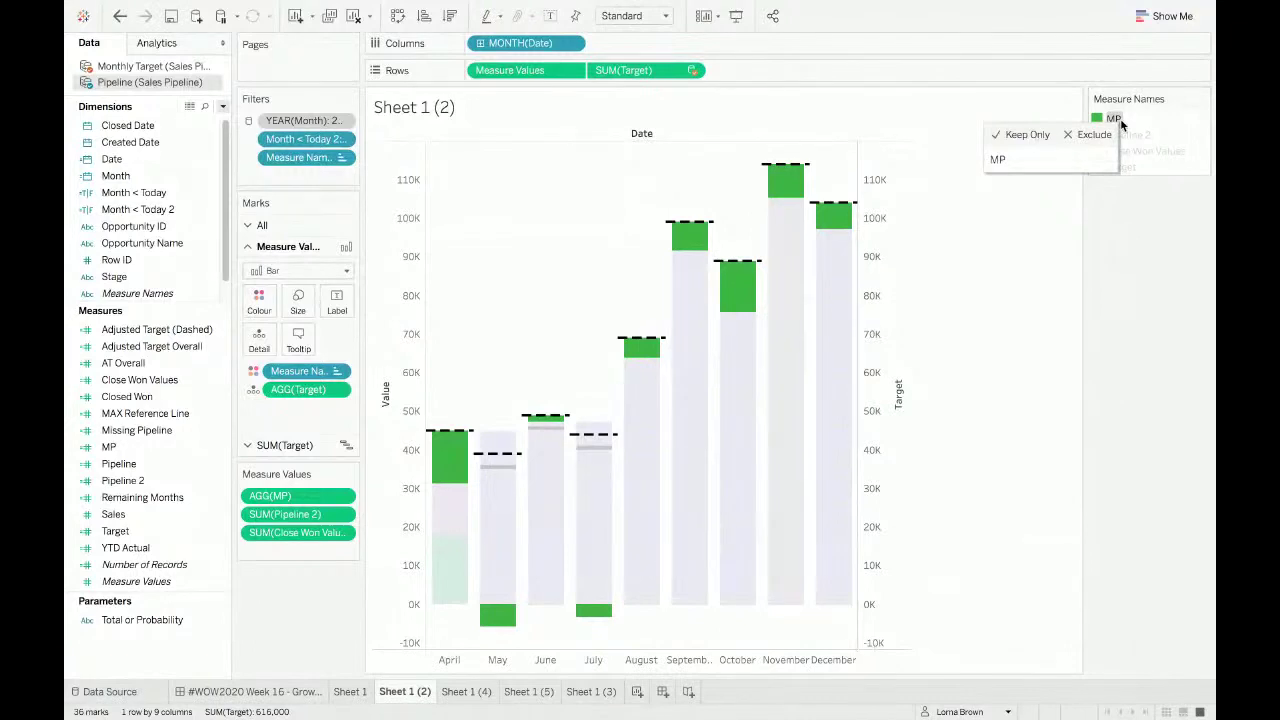
left_click(925, 190)
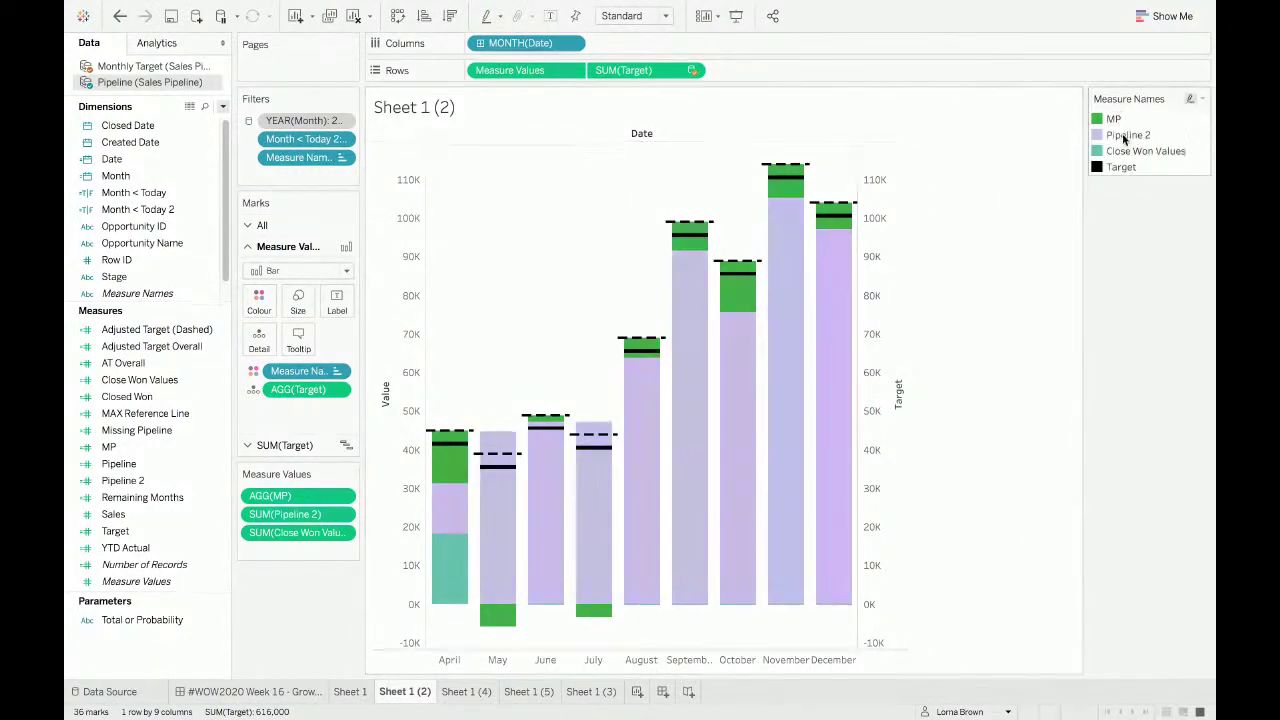
Step: Recolour the MP bar segments light grey from the Seattle Greys palette
left_click(1110, 121)
double_click(1110, 121)
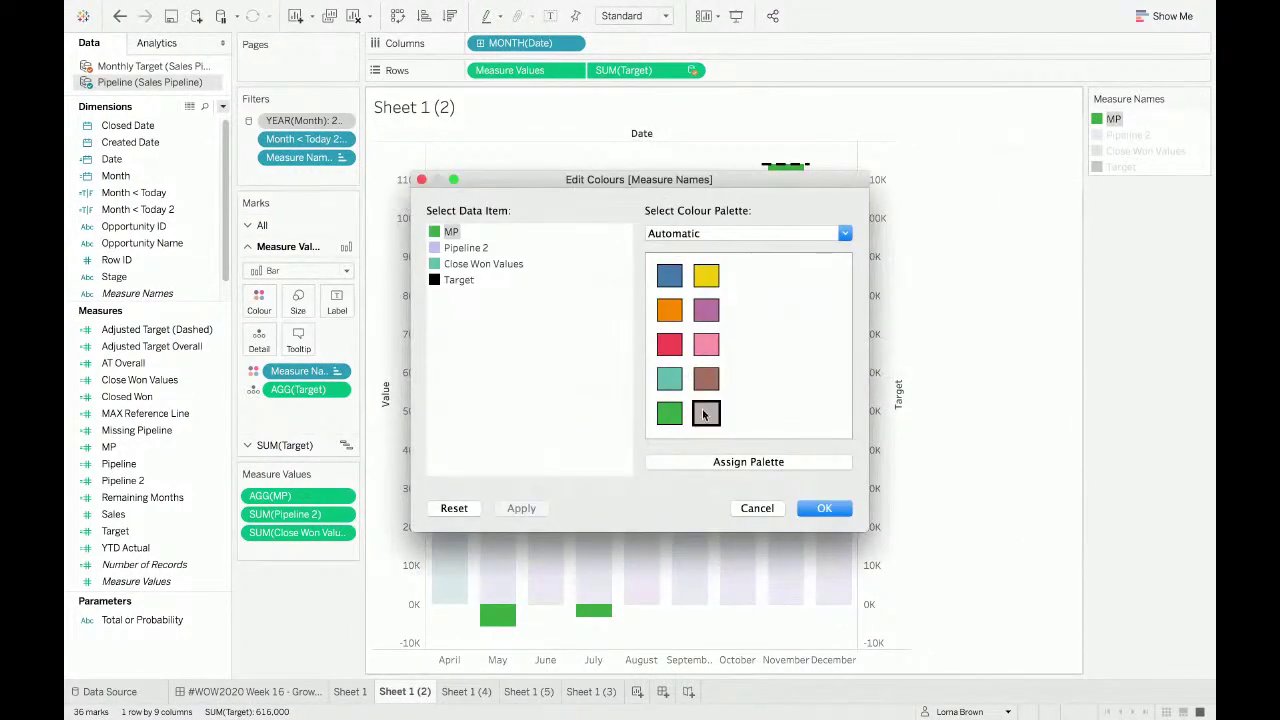
left_click(750, 234)
left_click(735, 276)
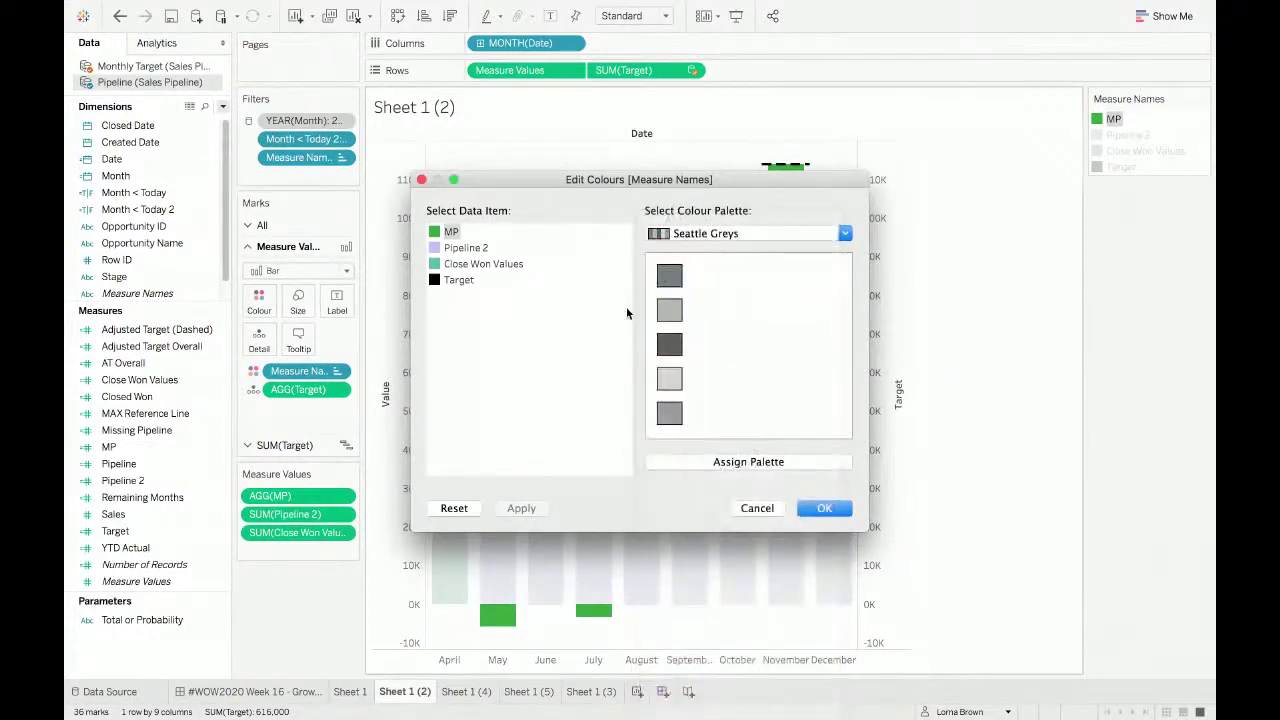
left_click(670, 380)
left_click(812, 507)
left_click(947, 483)
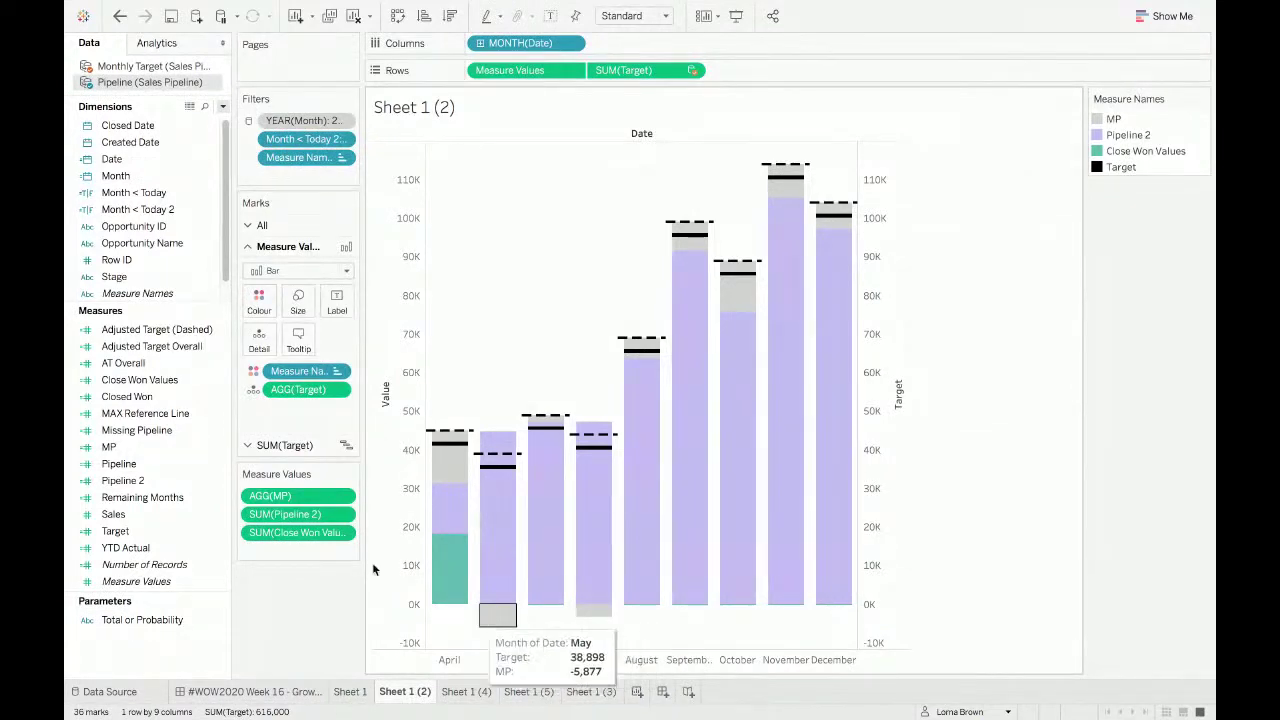
Step: Examine the Missing Pipeline formula to see how it handles months whose closed won plus pipeline meets the adjusted target
right_click(170, 432)
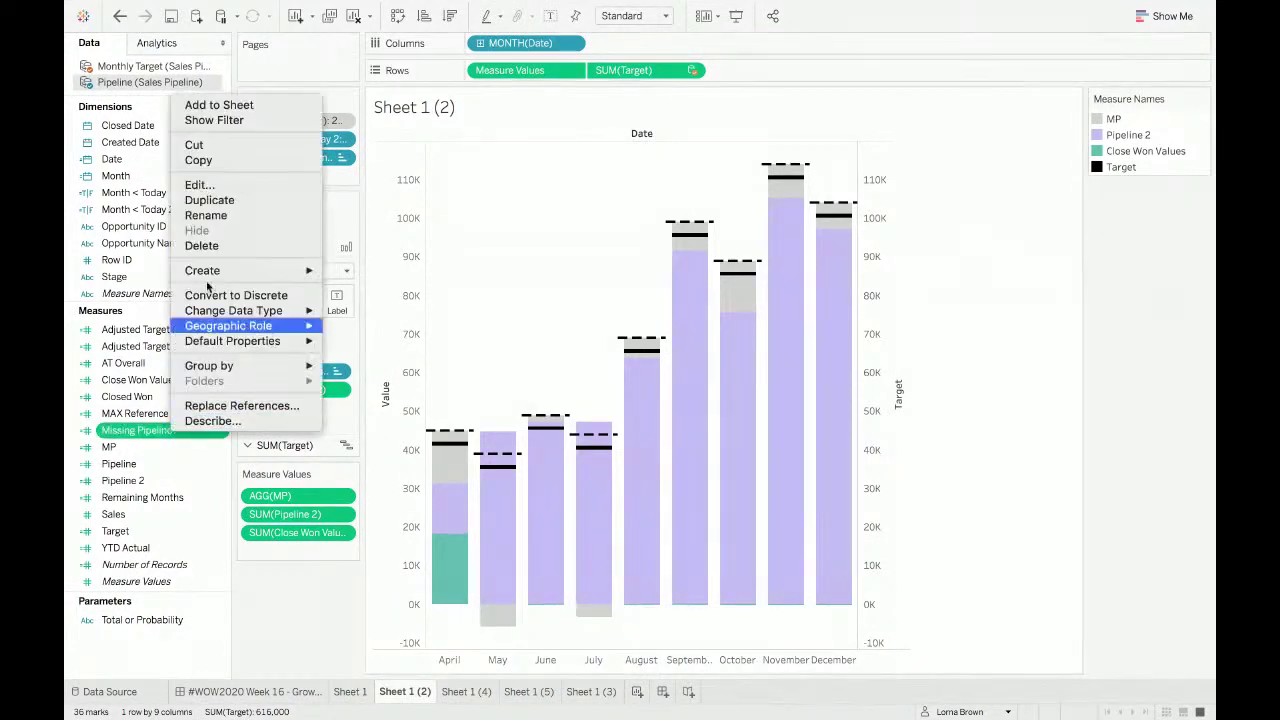
left_click(226, 184)
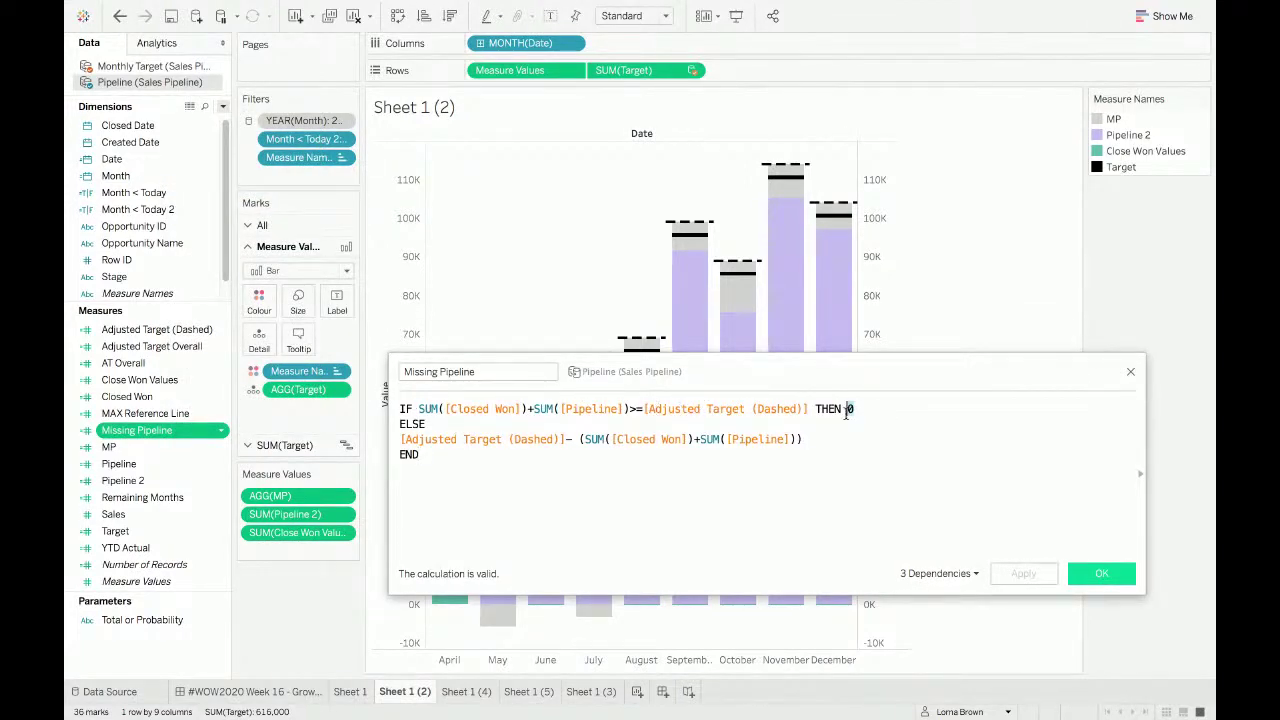
left_click(472, 413)
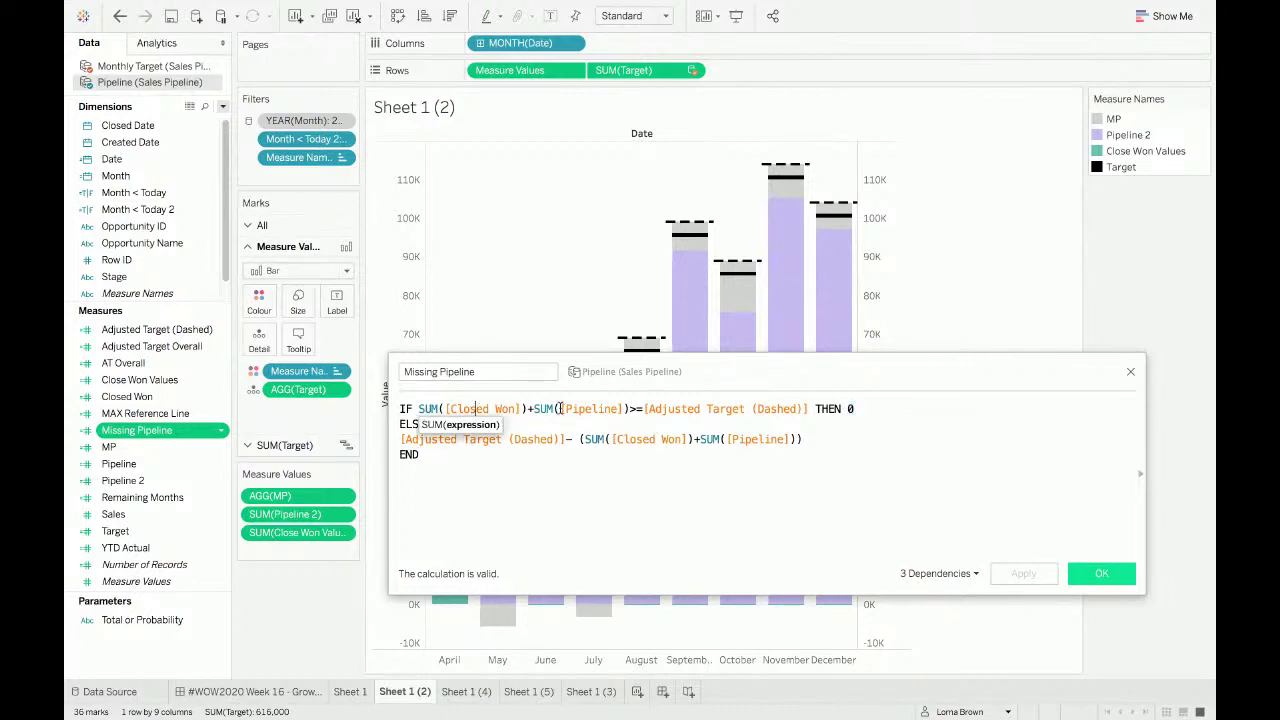
left_click(601, 411)
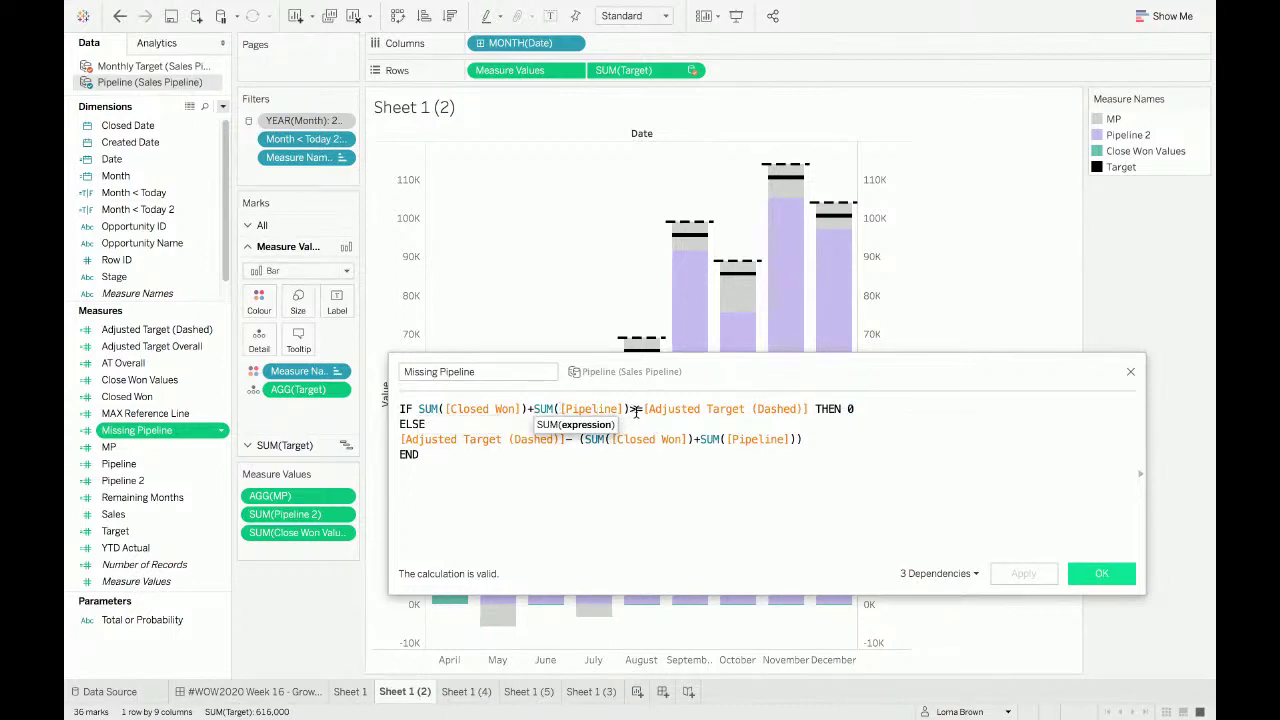
left_click(796, 410)
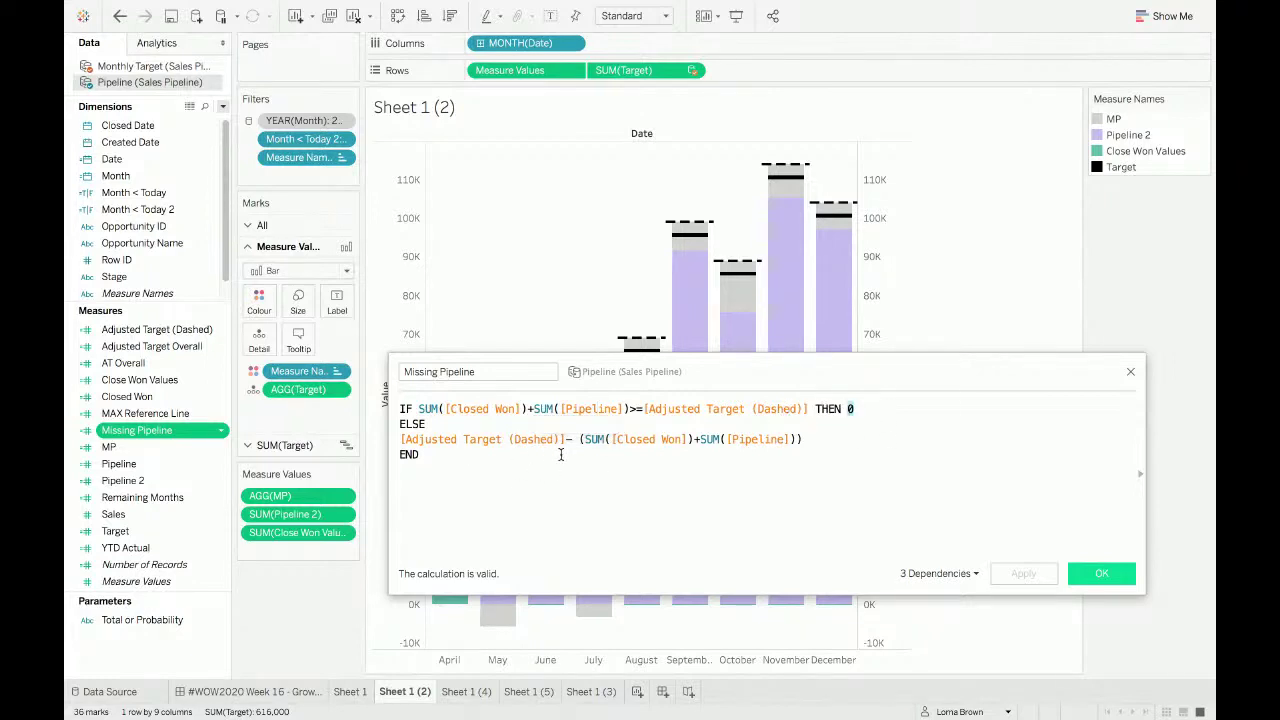
left_click(1131, 373)
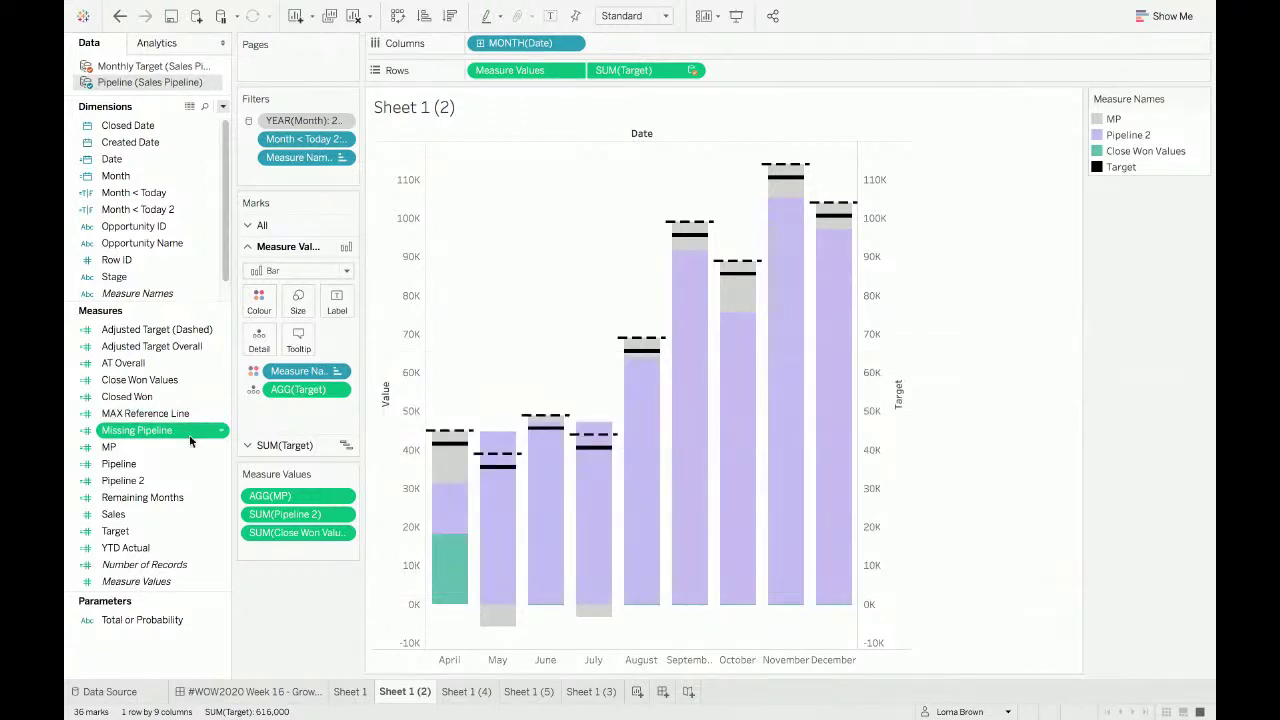
Step: Replace MP with Missing Pipeline in the measure values and hide the Target axis header
left_click_drag(190, 432, 309, 496)
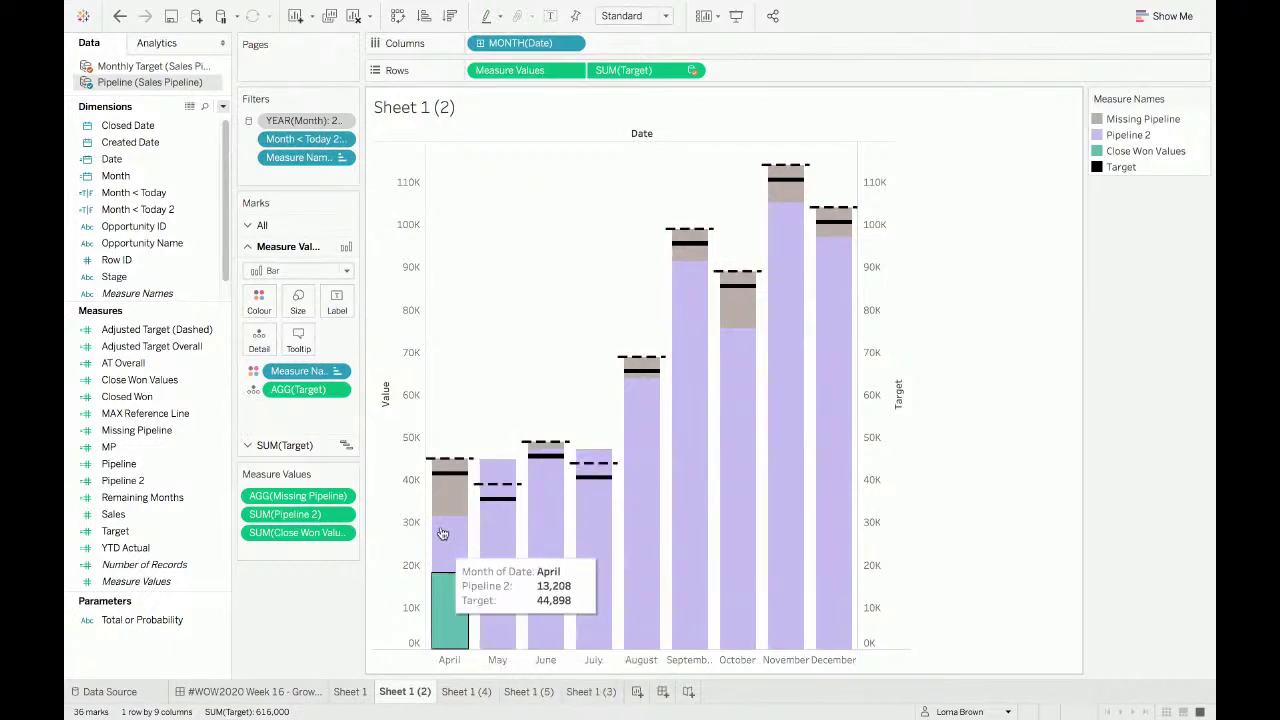
right_click(891, 311)
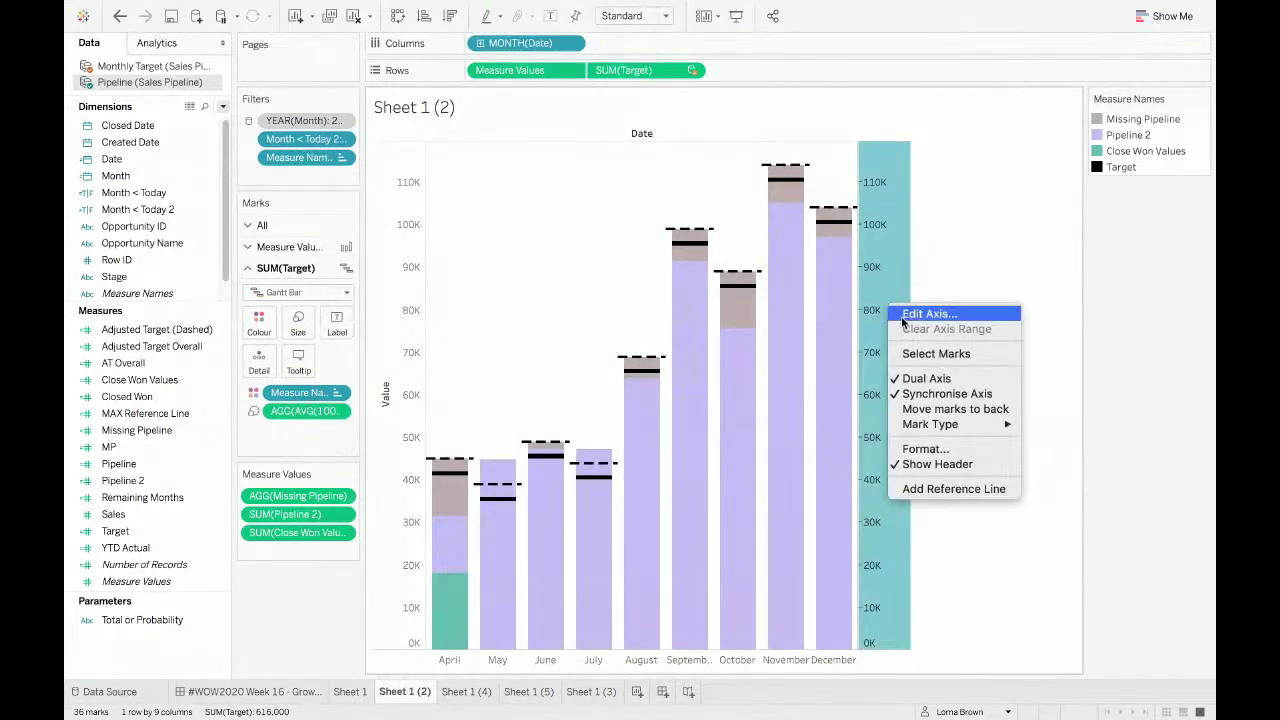
left_click(963, 466)
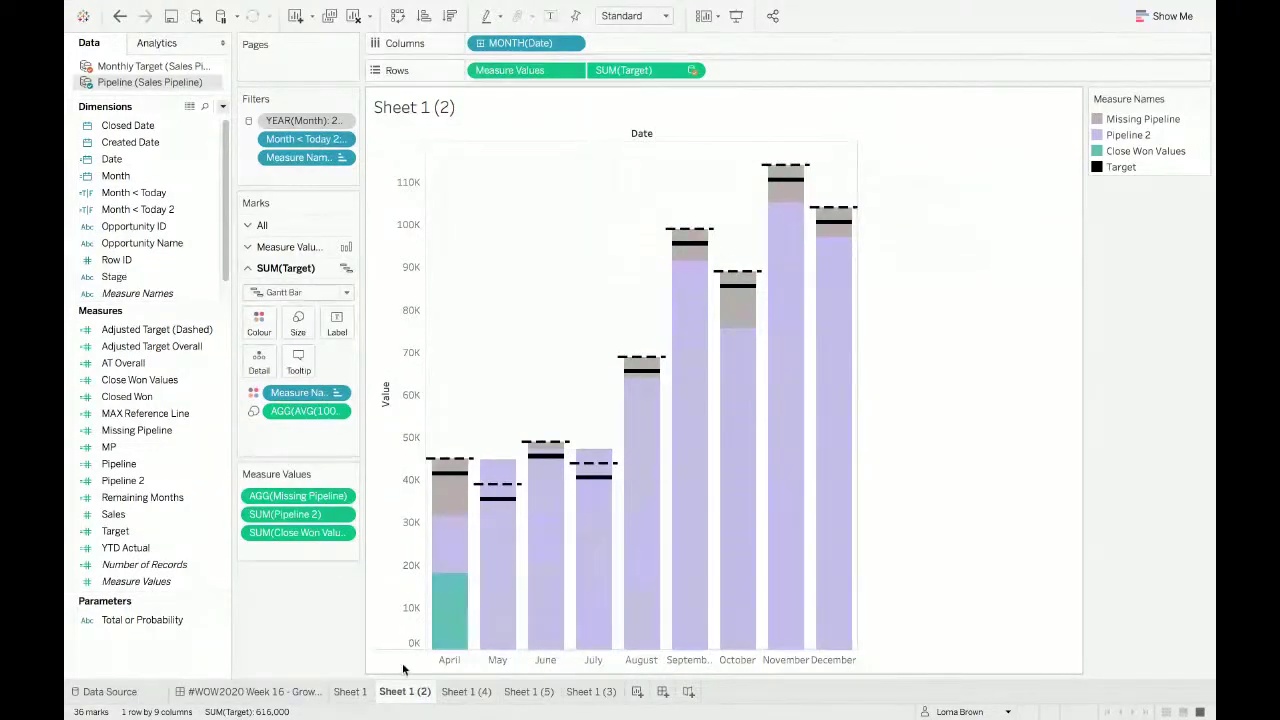
Step: Create a new dashboard with the fixed size Laptop Browser (800 x 600)
left_click(662, 691)
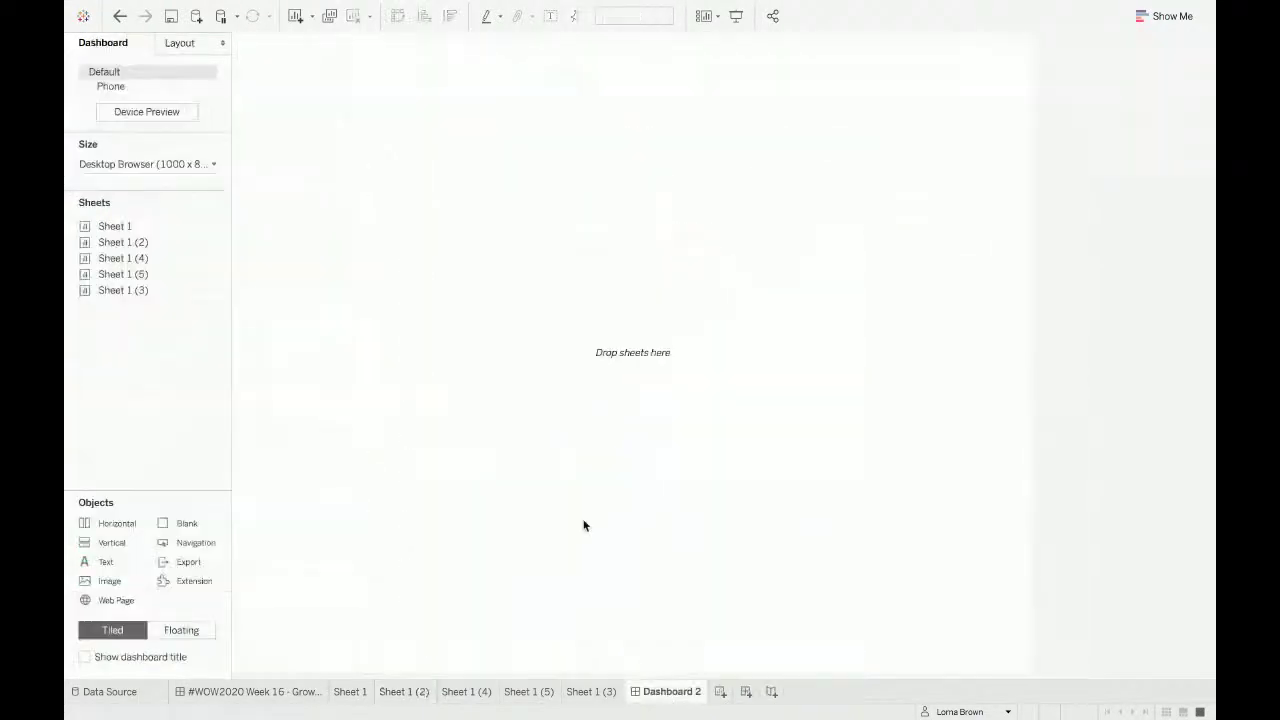
left_click(182, 165)
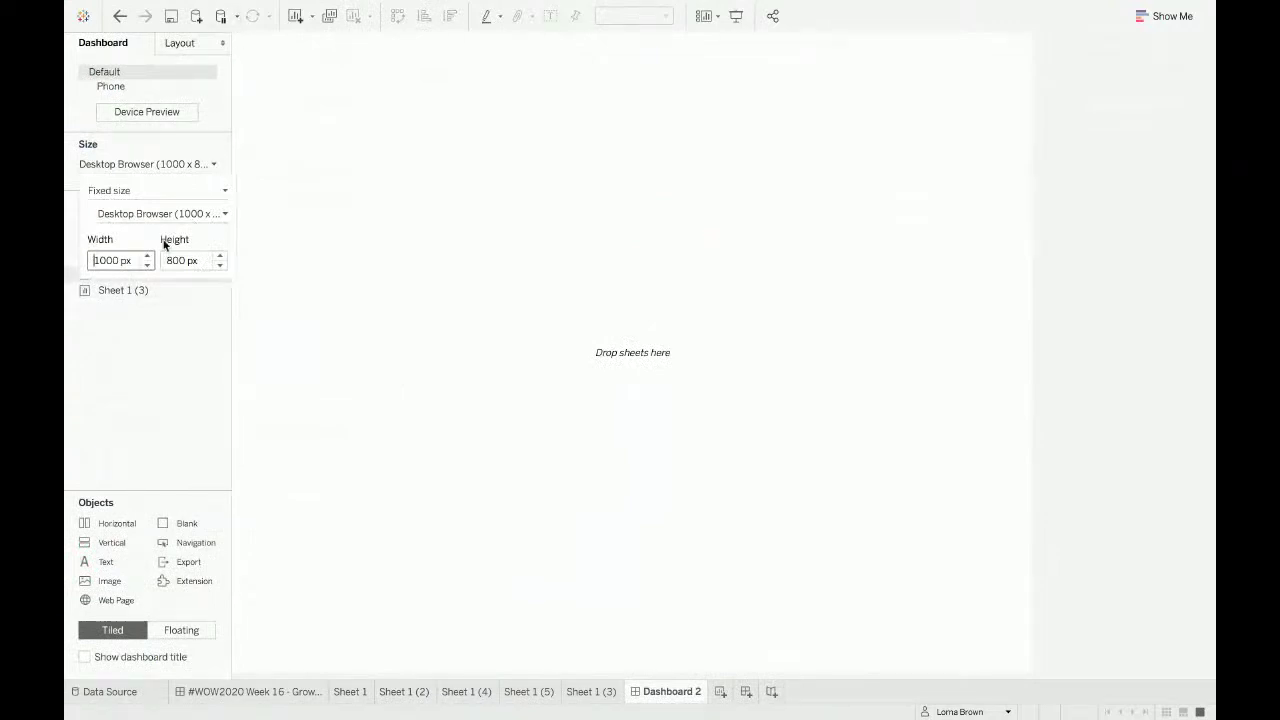
left_click(205, 214)
left_click(160, 267)
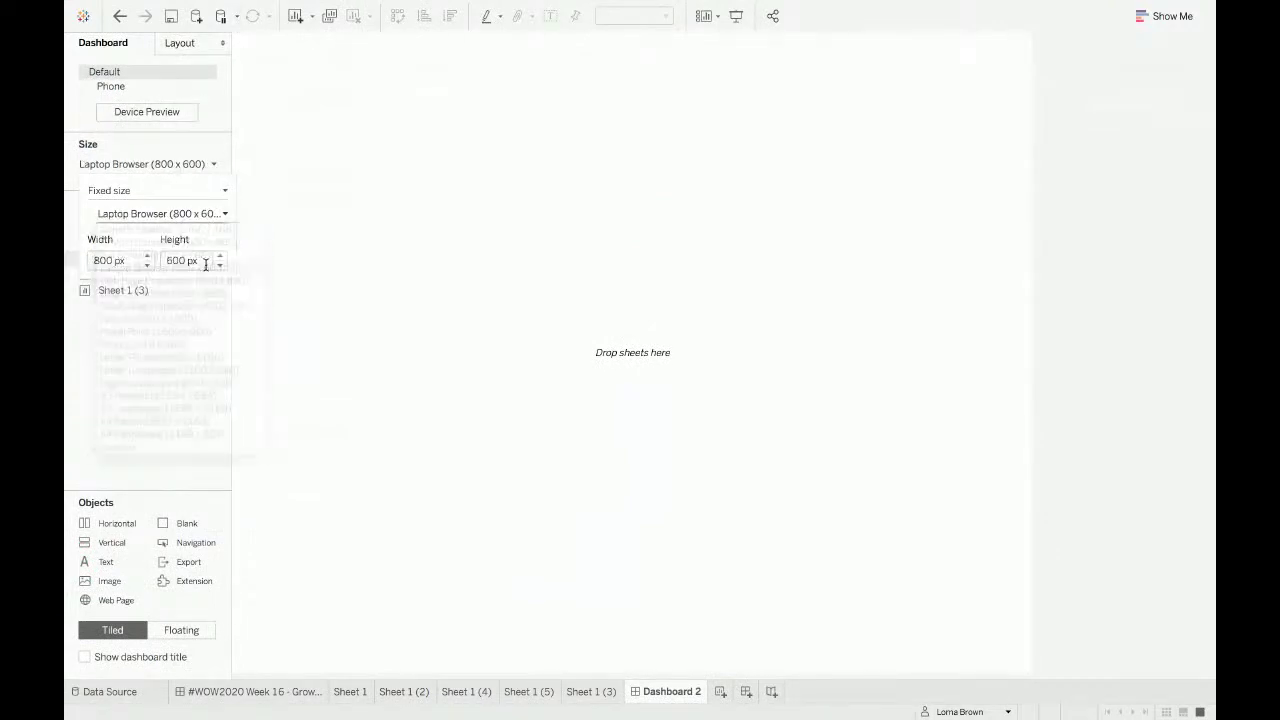
left_click(166, 322)
double_click(145, 260)
double_click(148, 271)
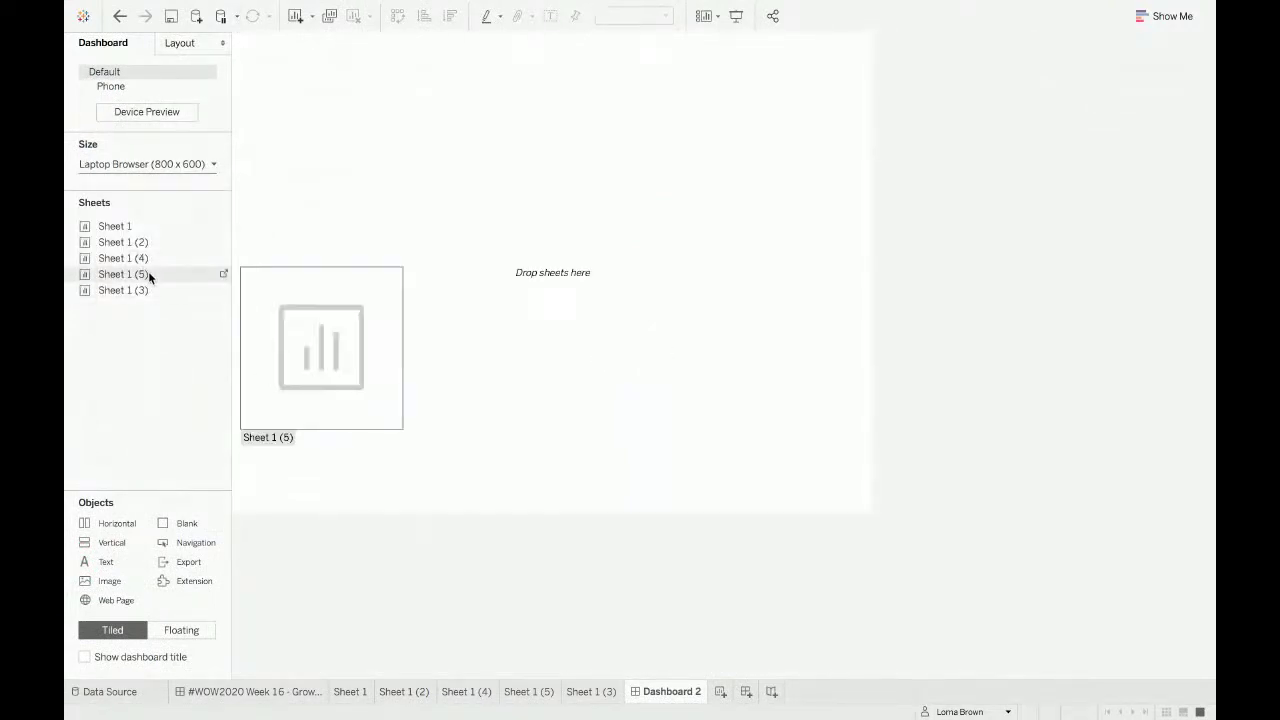
Step: Place Sheet 1 and Sheet 1 (2) side by side on the dashboard, with Sheet 1 first
double_click(147, 229)
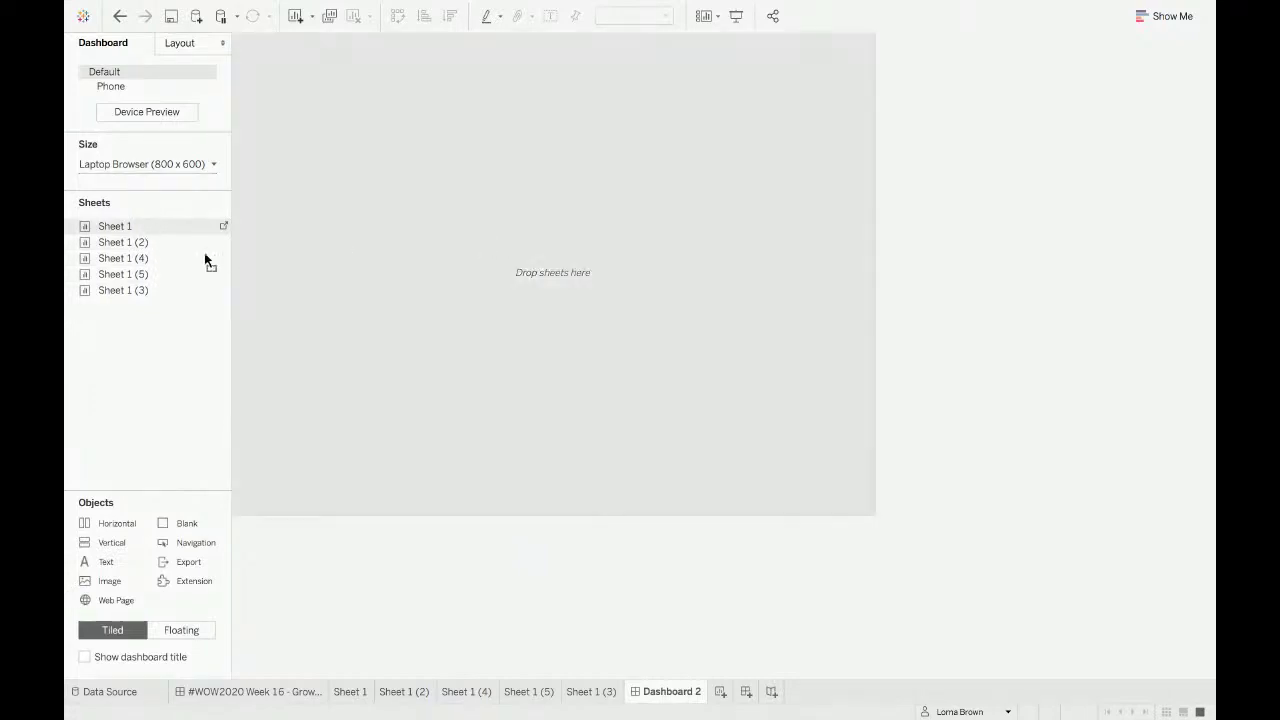
double_click(165, 244)
left_click_drag(758, 254, 663, 249)
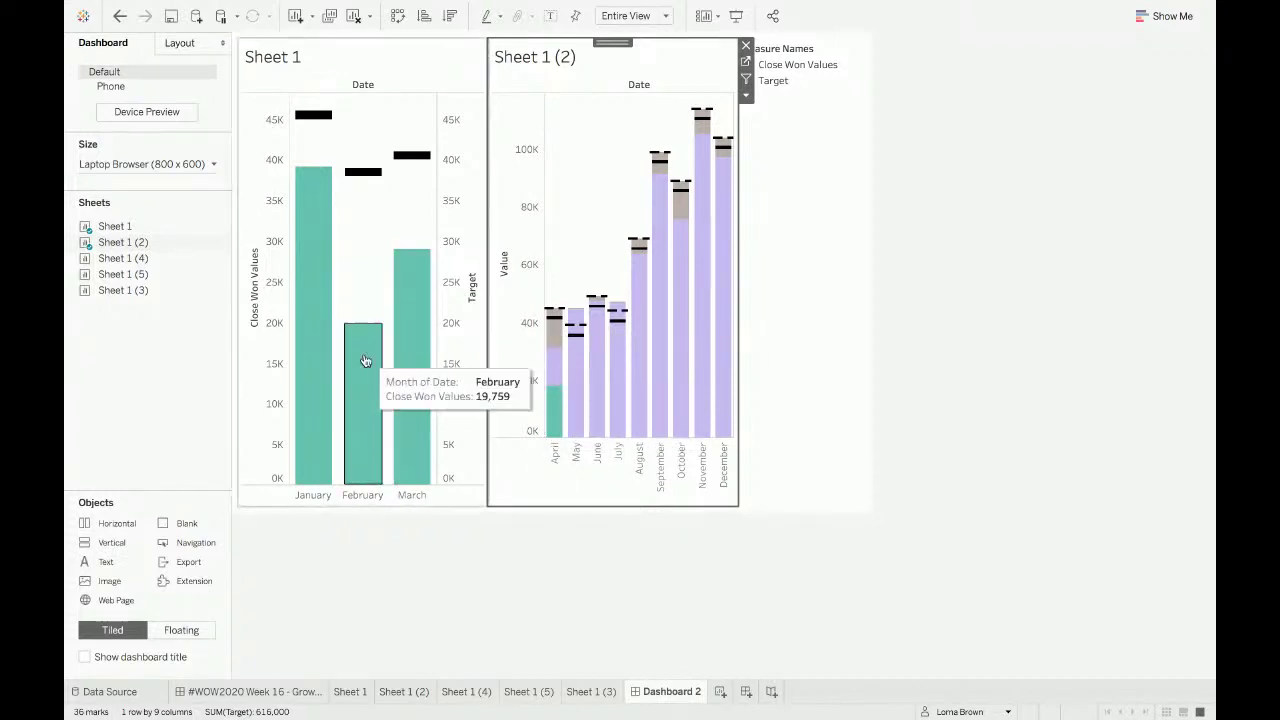
Step: Undo both sheet placements and put Sheet 1 and Sheet 1 (2) side by side inside a horizontal container on the dashboard
key("ctrl+z")
key("ctrl+z")
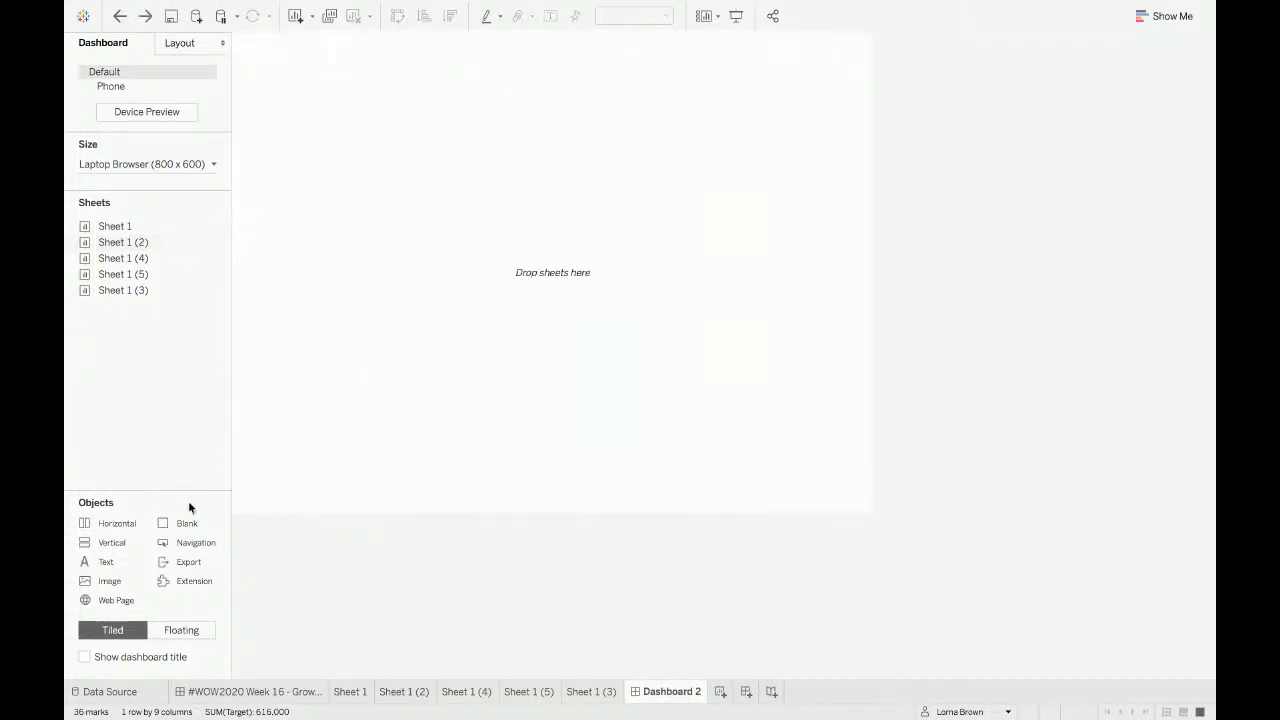
left_click_drag(137, 525, 420, 314)
mouse_move(142, 243)
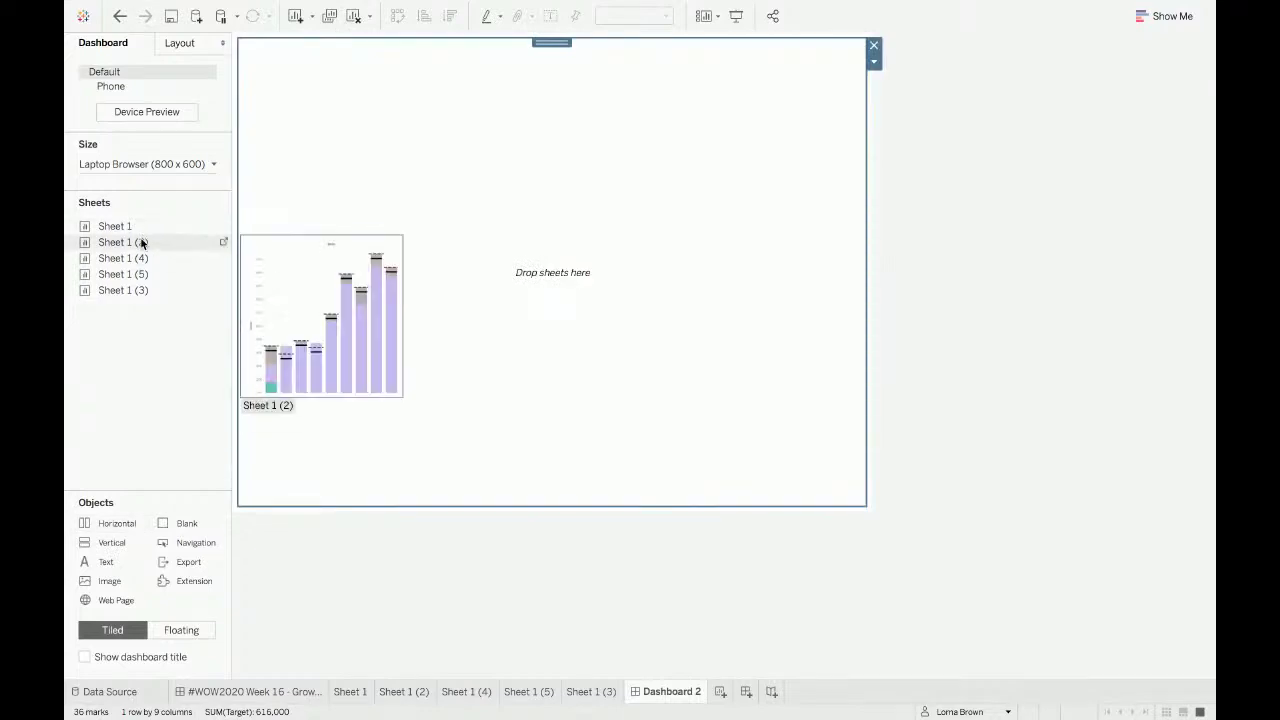
left_click_drag(115, 226, 414, 240)
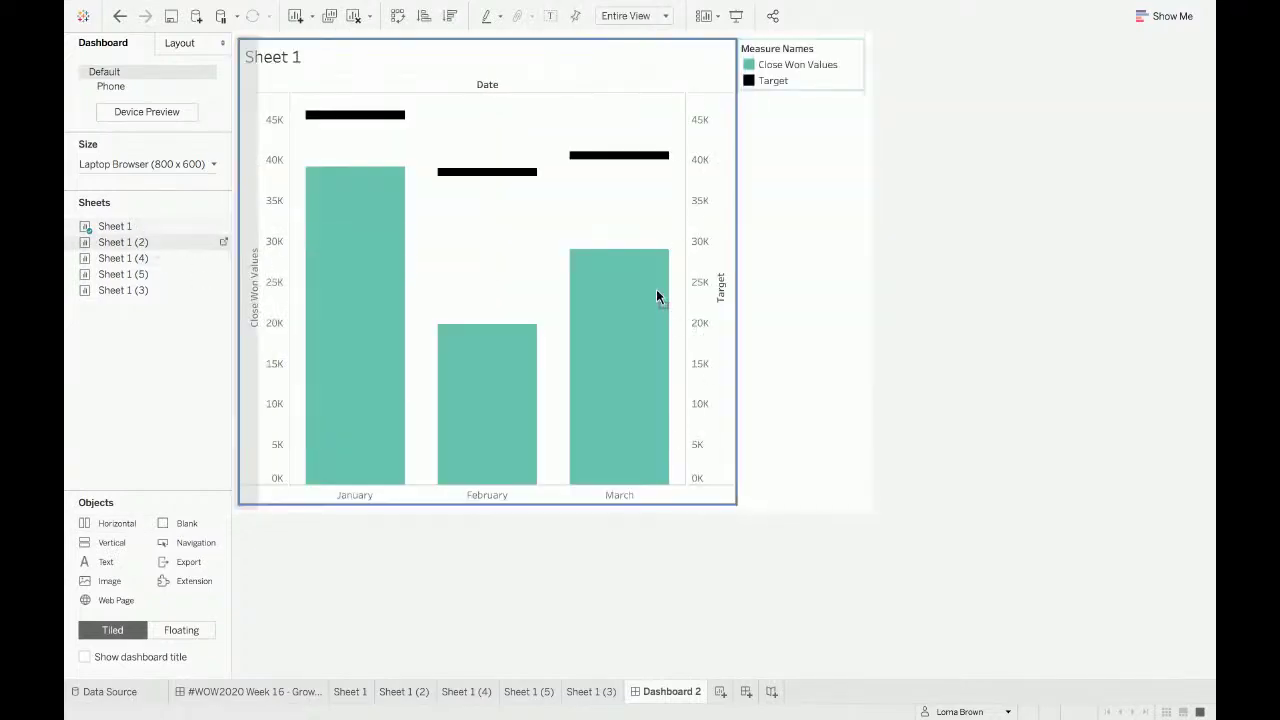
mouse_move(656, 297)
left_mouse_down()
mouse_move(720, 306)
mouse_move(646, 289)
left_mouse_up()
Step: Hide the Target axis header of Sheet 1 on the dashboard
right_click(403, 231)
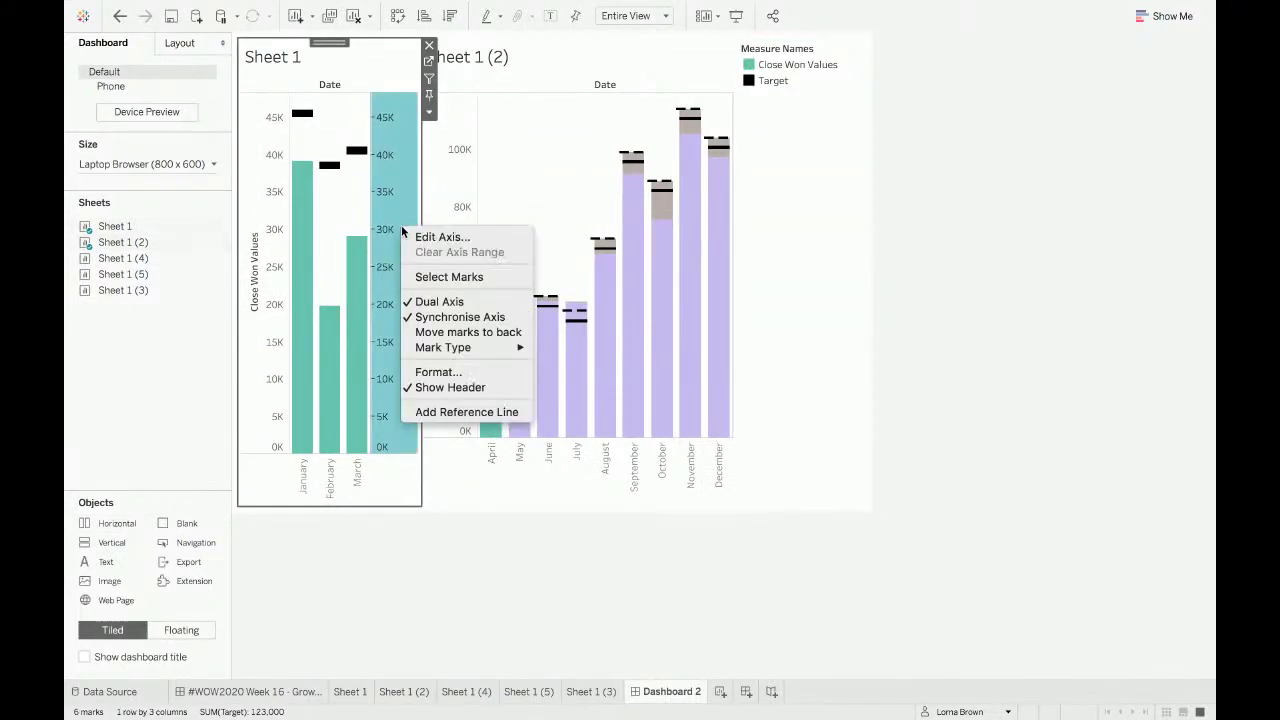
left_click(450, 387)
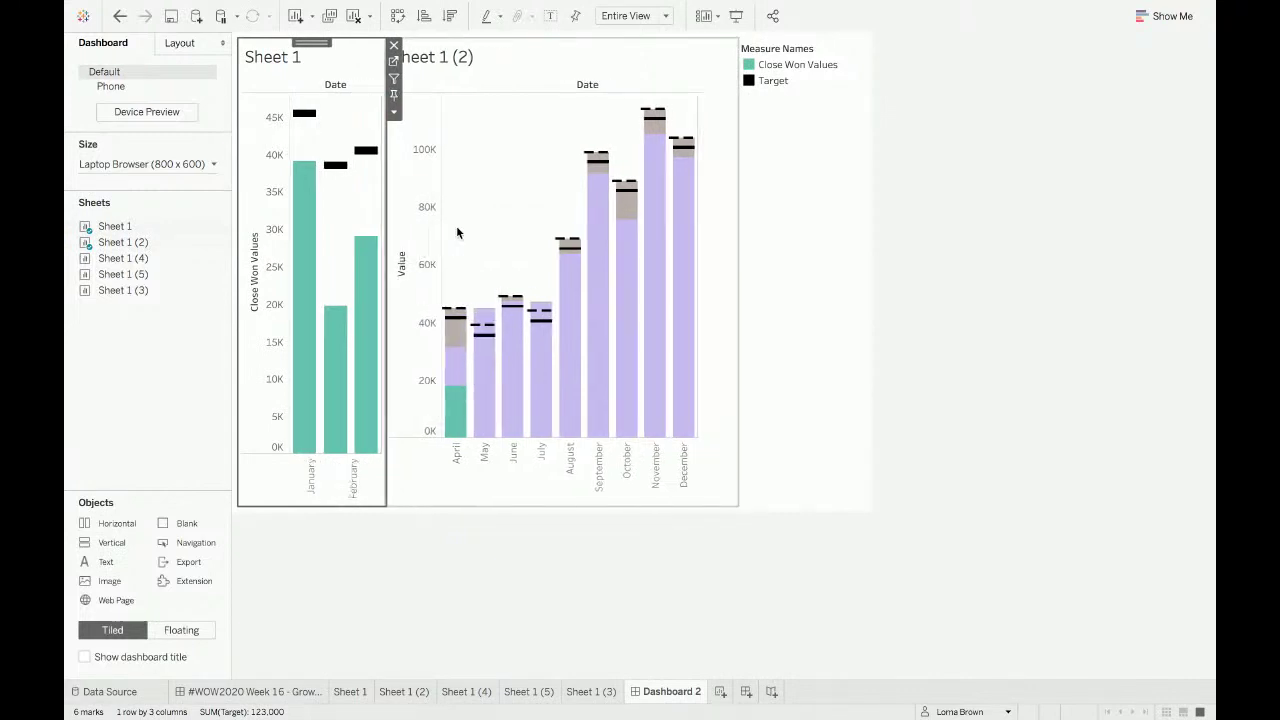
right_click(456, 232)
right_click(417, 231)
key("Escape")
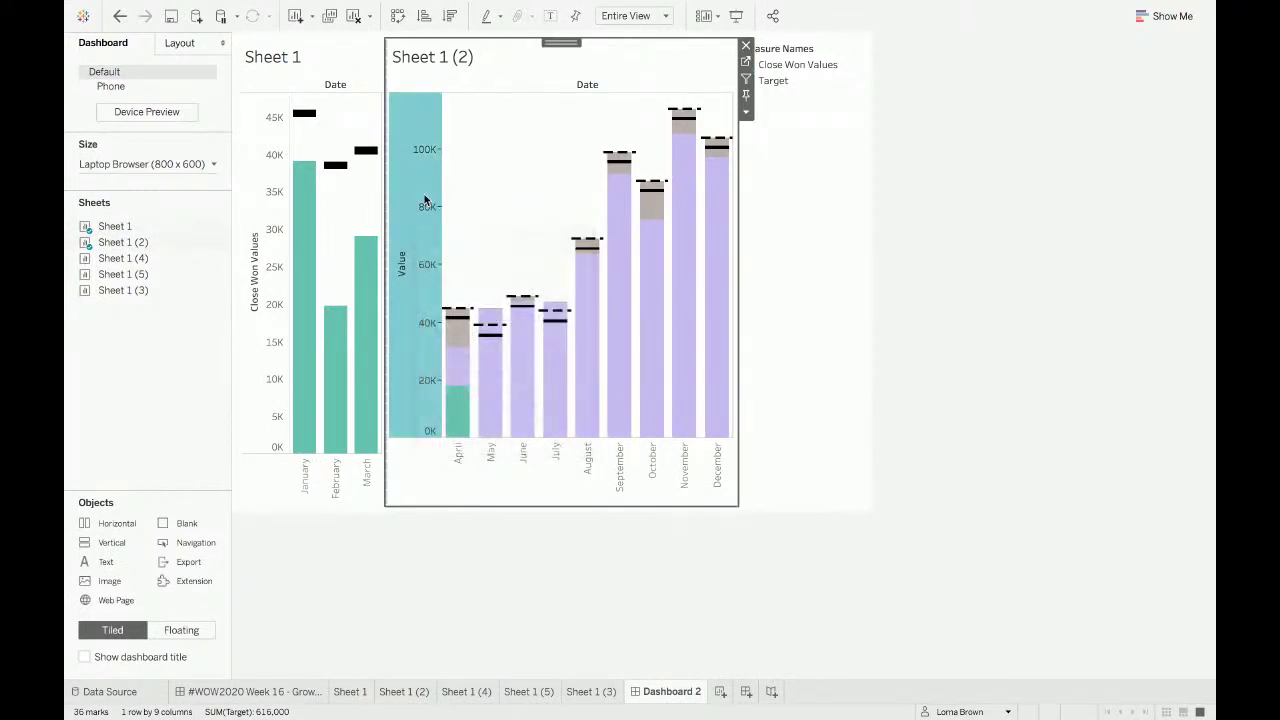
Step: Remove the Measure Names legend from the dashboard
left_click(842, 44)
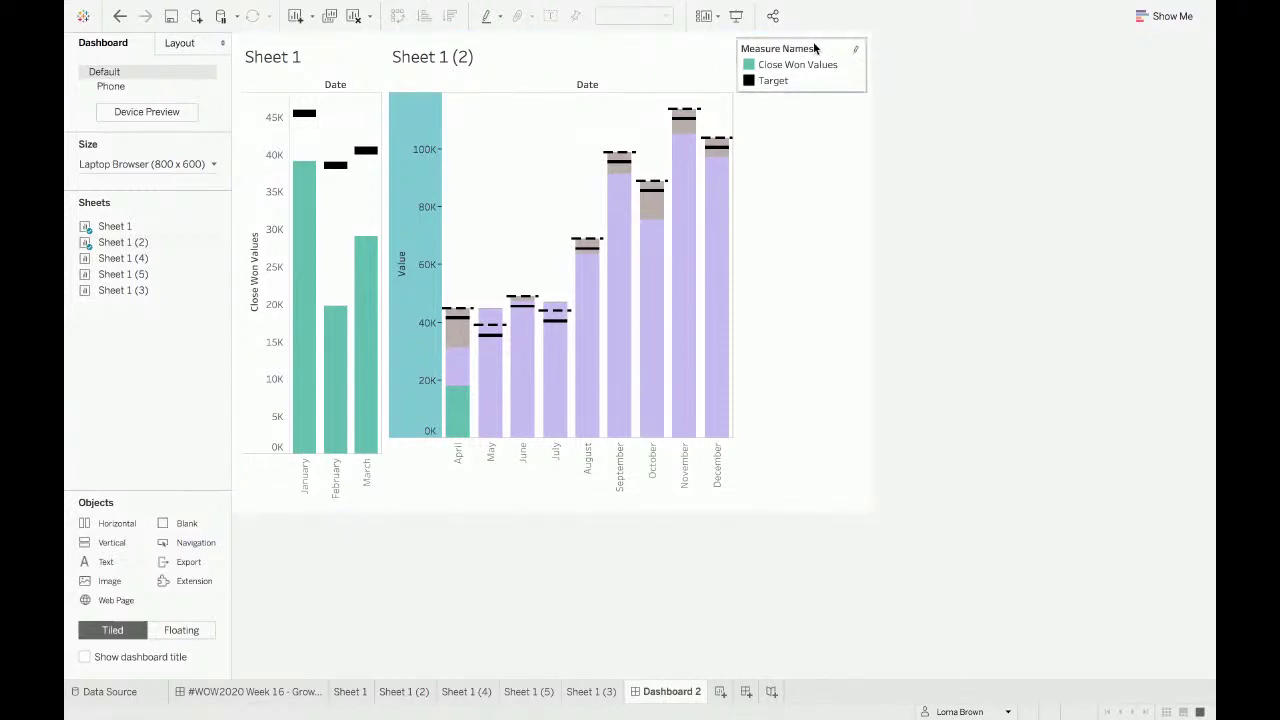
left_click(874, 45)
left_click(640, 134)
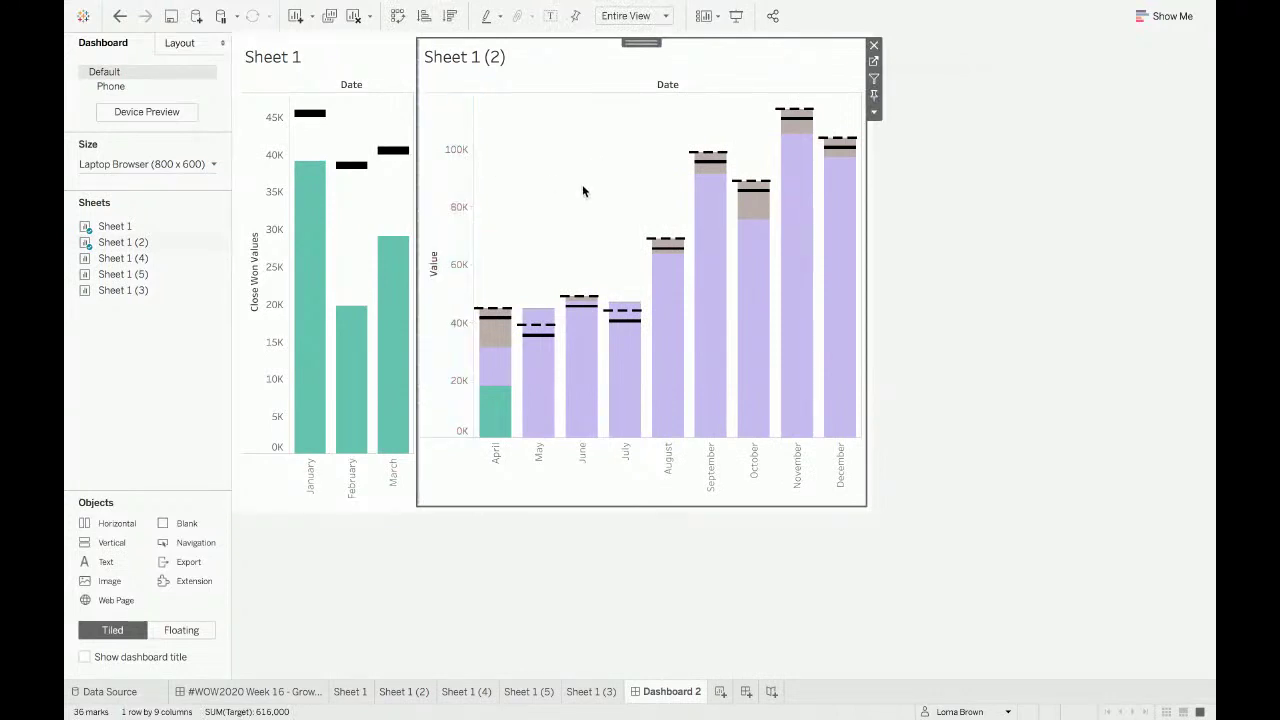
Step: Examine the MAX Reference Line formula from Sheet 1 (2) to see how it derives the highest monthly closed won plus pipeline
mouse_move(532, 284)
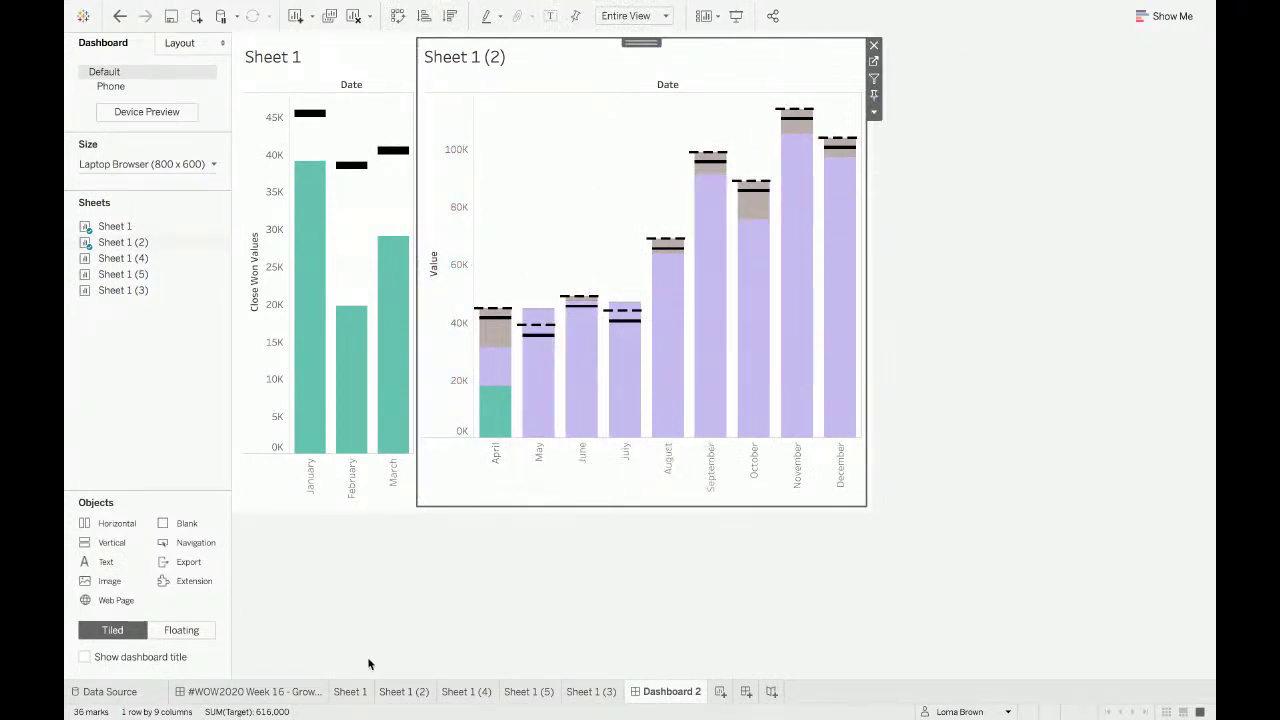
left_click(405, 692)
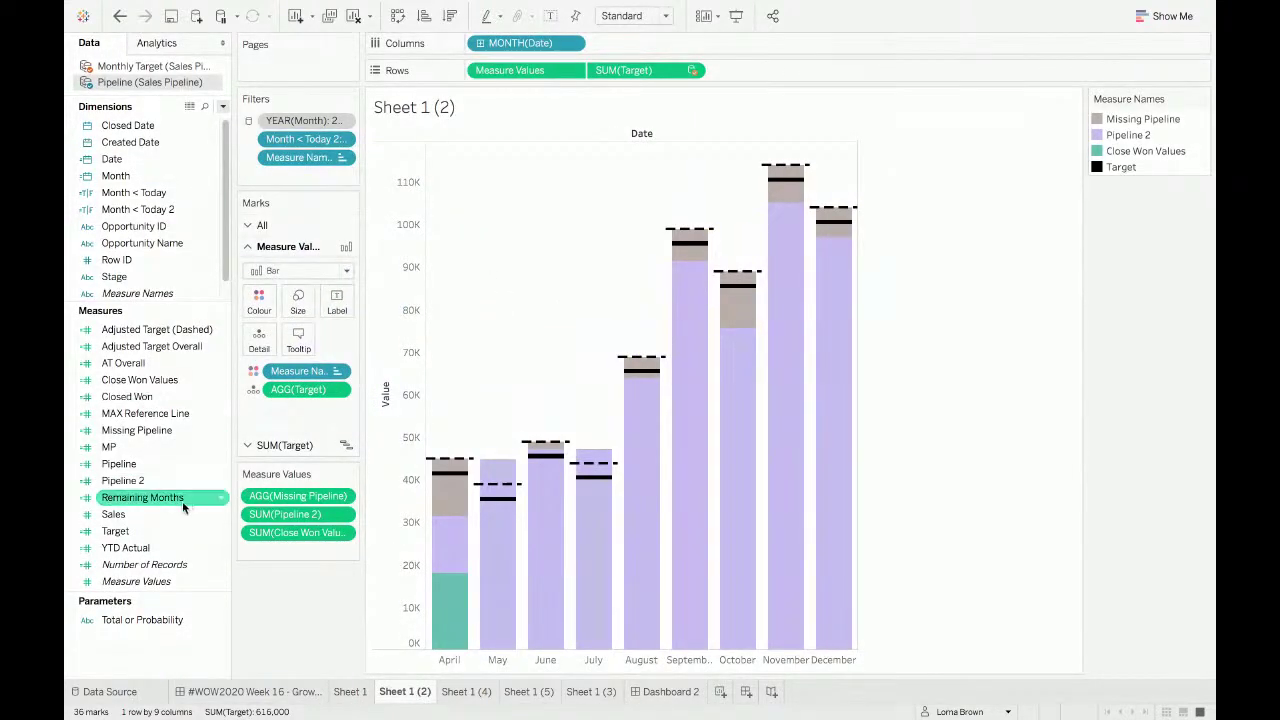
right_click(153, 413)
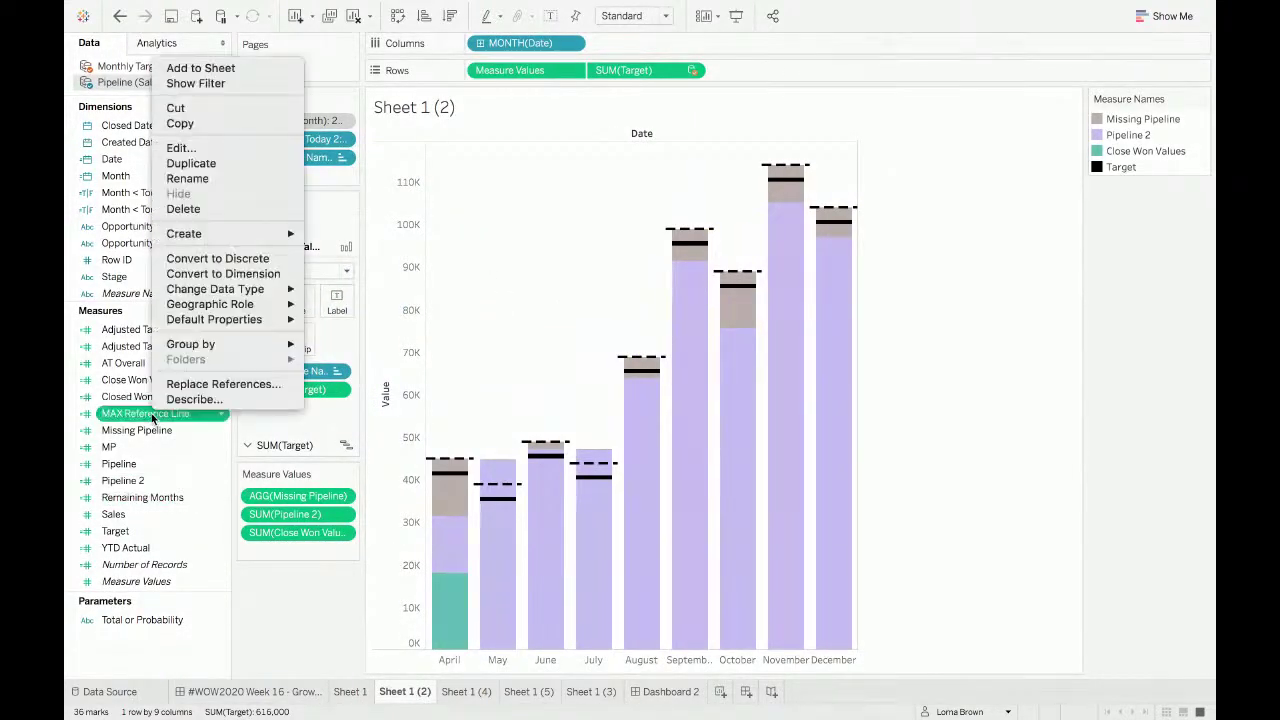
left_click(181, 147)
scroll(557, 460, "up", 3)
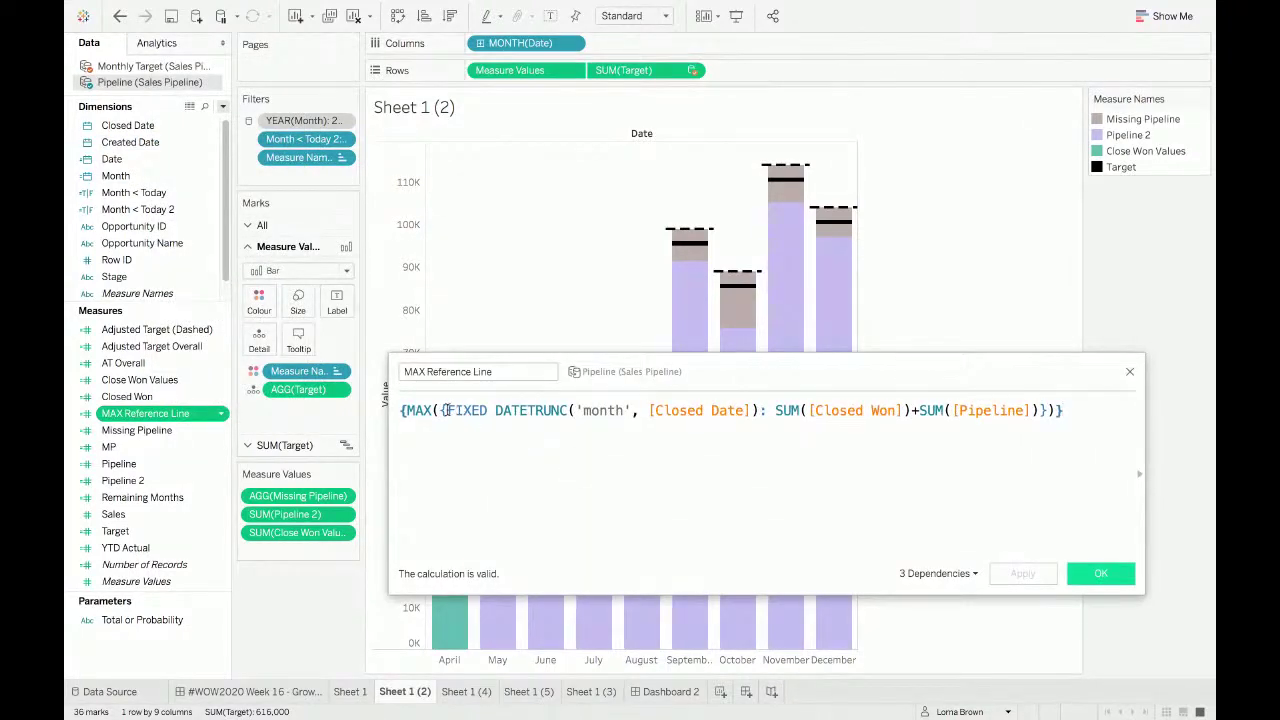
left_click_drag(448, 410, 1035, 411)
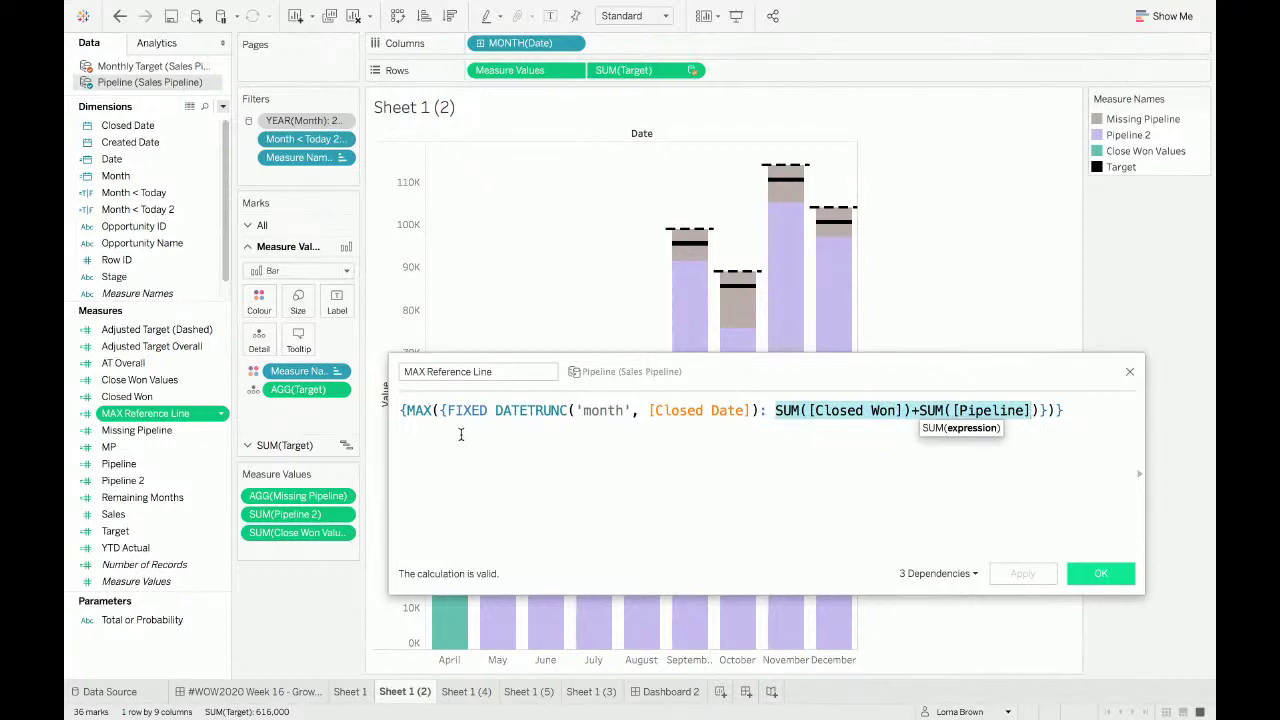
left_click(411, 410)
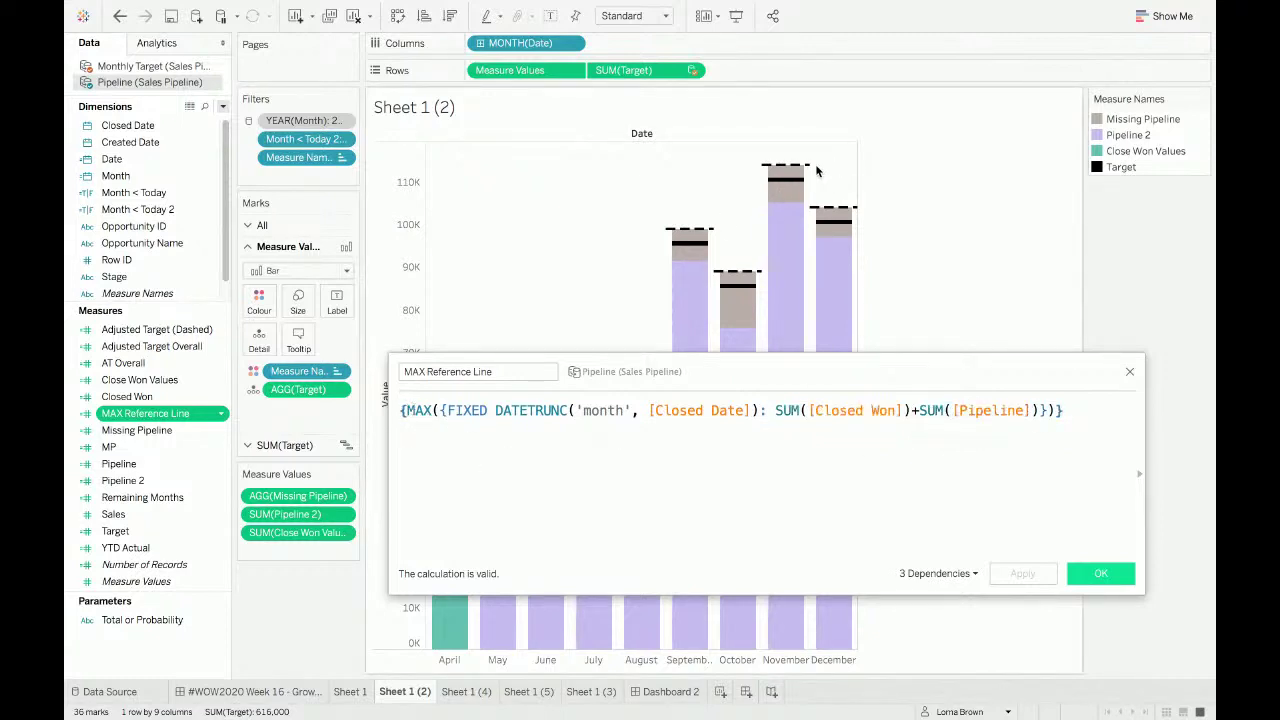
mouse_move(808, 170)
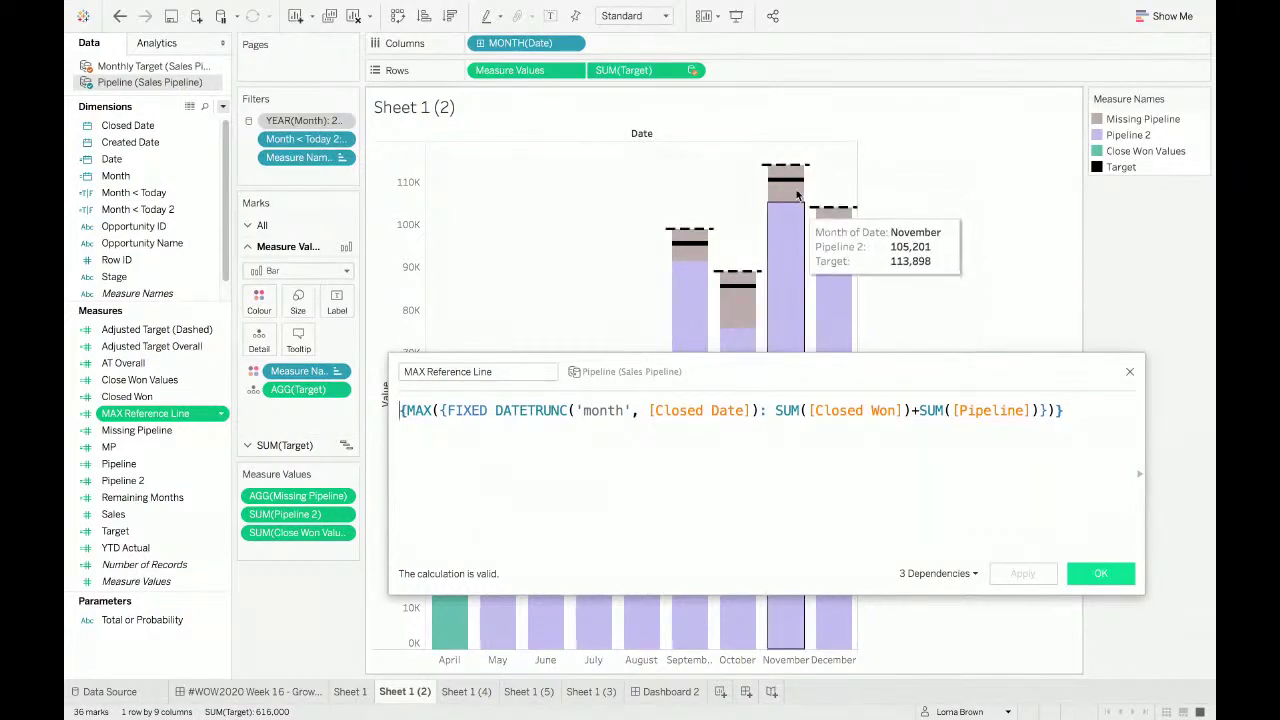
left_click(1130, 371)
Step: Add MAX Reference Line as detail on the Measure Values marks of Sheet 1 (2)
right_click(380, 288)
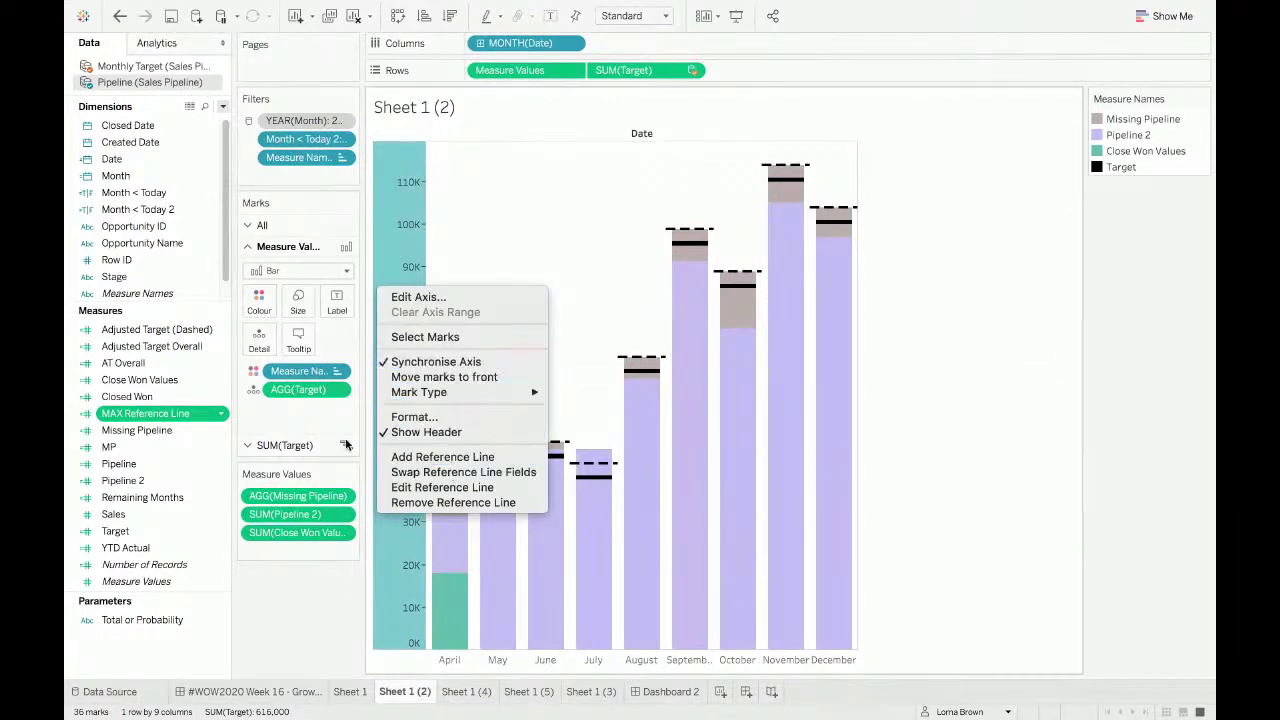
left_click(135, 418)
left_click_drag(133, 420, 259, 341)
Step: Add a reference line to the Value axis using the Maximum of SUM(MAX Reference Line) across the Entire Table
right_click(408, 308)
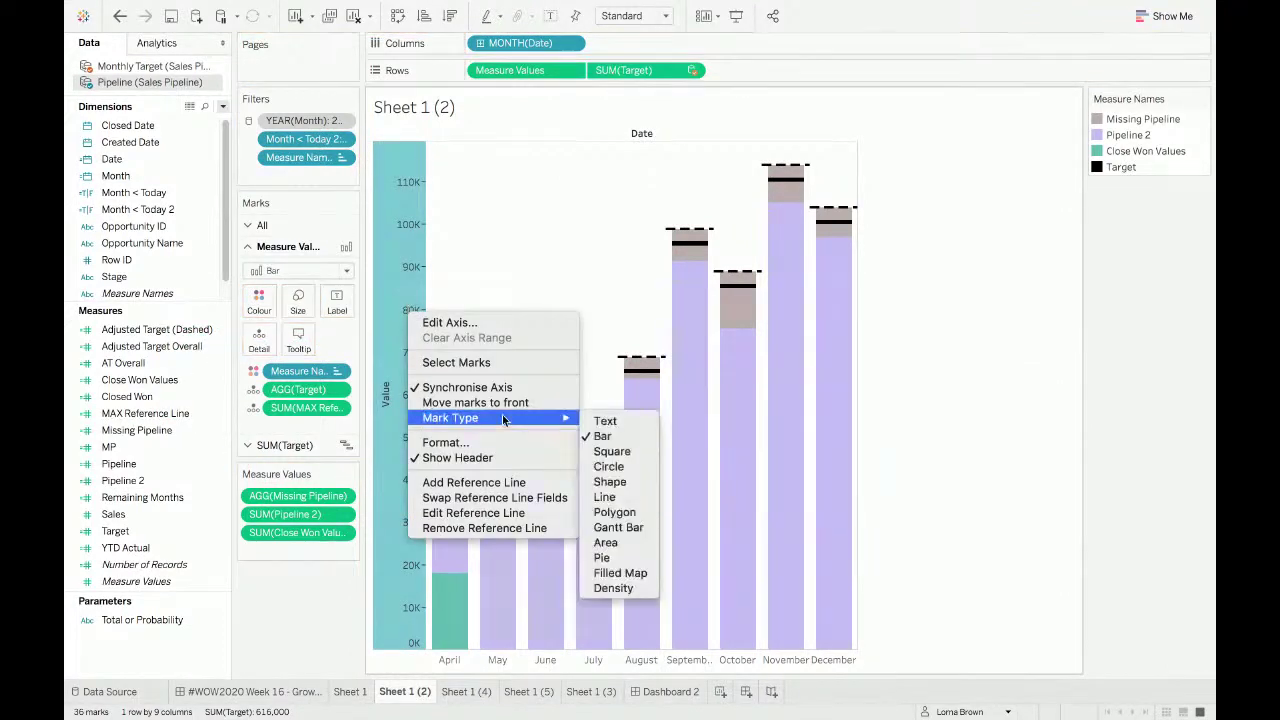
left_click(508, 485)
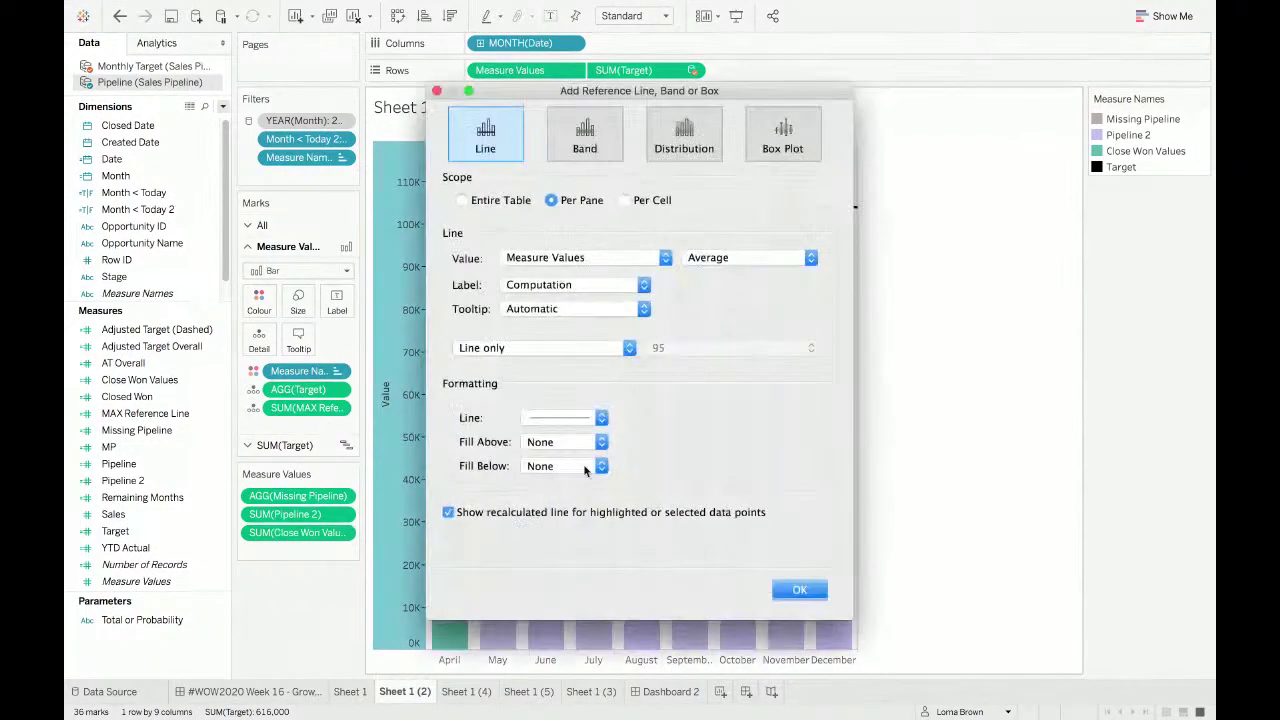
left_click(598, 259)
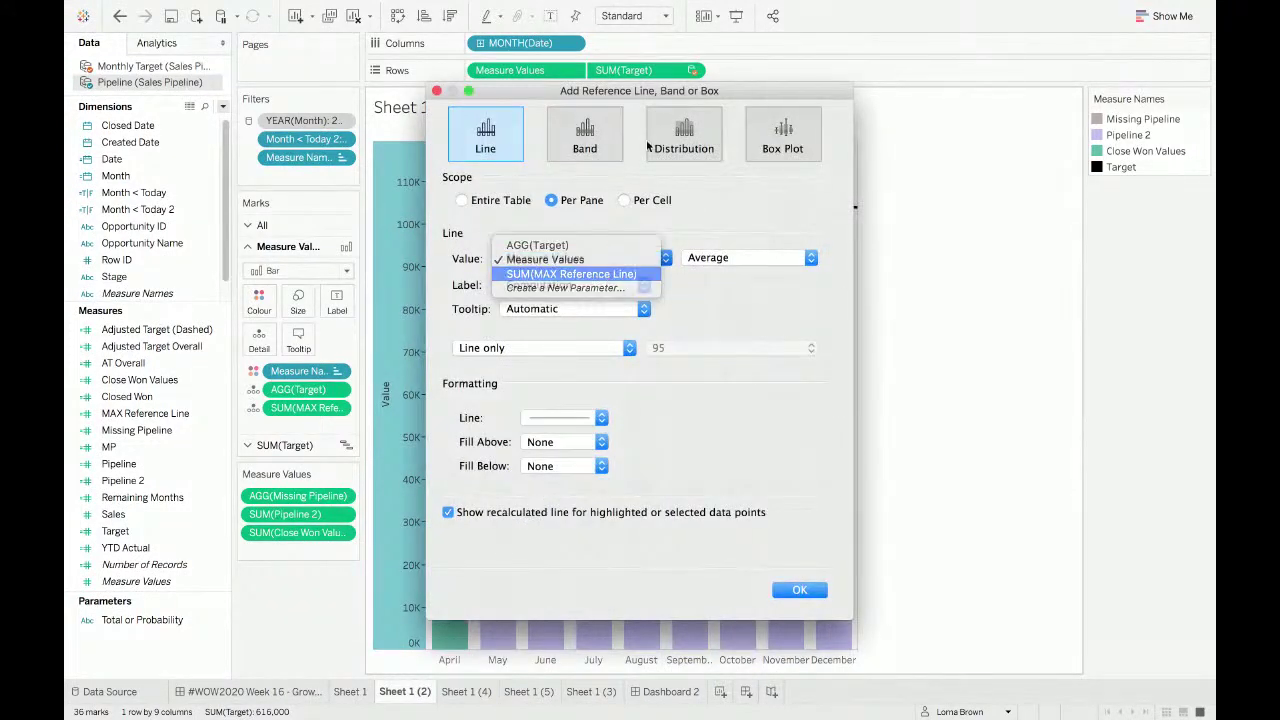
left_click(598, 273)
mouse_move(672, 92)
left_mouse_down()
mouse_move(932, 122)
mouse_move(1044, 119)
mouse_move(976, 110)
left_mouse_up()
left_click(1058, 279)
left_click(1014, 264)
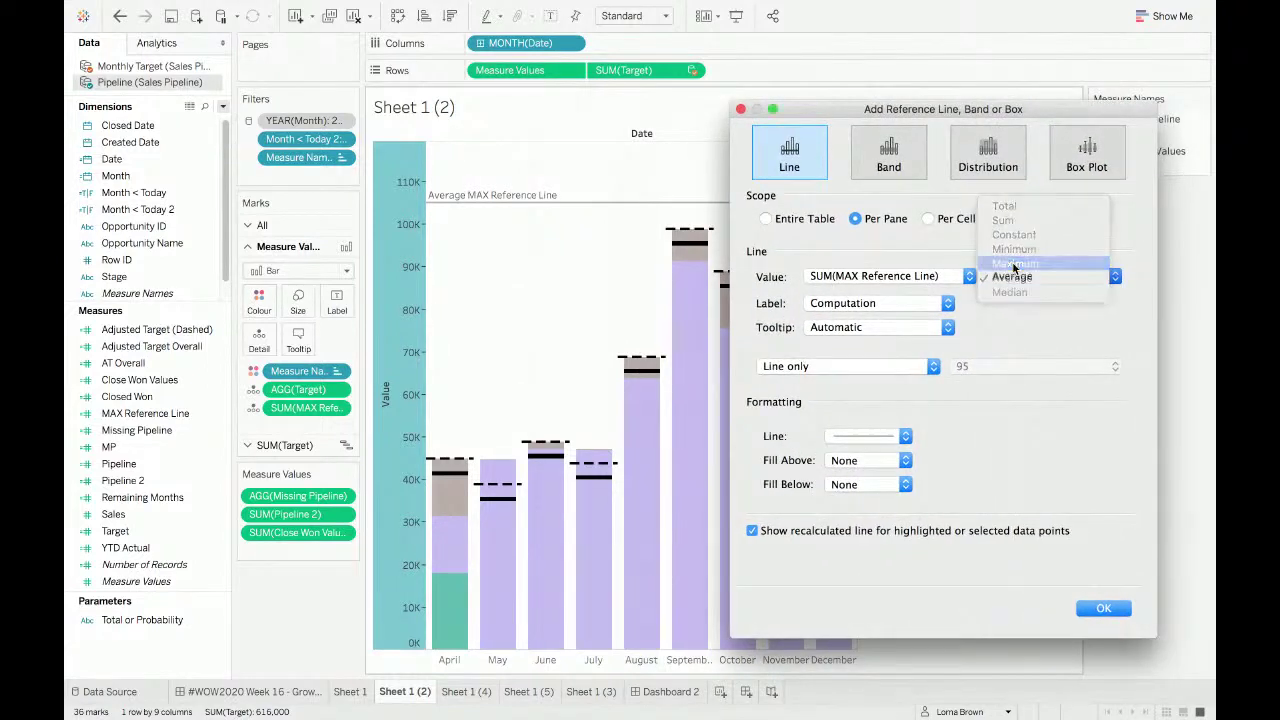
mouse_move(970, 114)
left_mouse_down()
mouse_move(982, 110)
mouse_move(978, 120)
left_mouse_up()
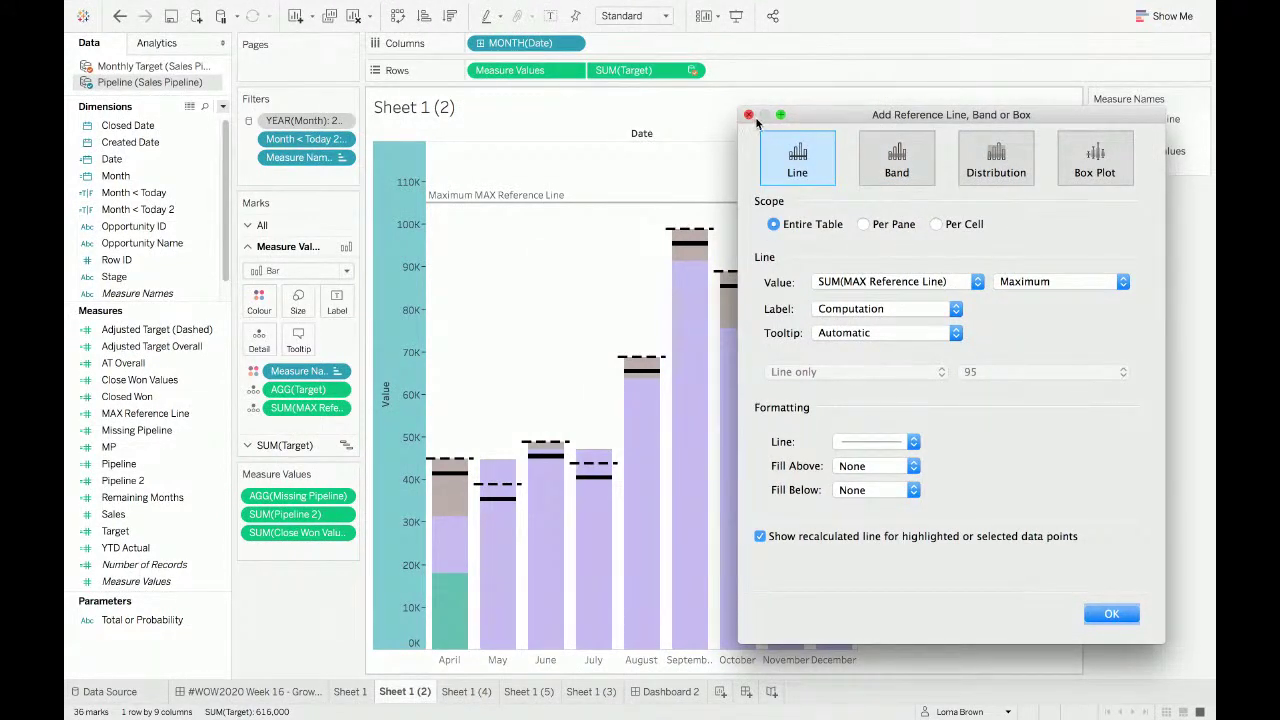
Step: Set the reference line's label, tooltip and line style to None and turn off the recalculated line for selected data points
left_click(873, 309)
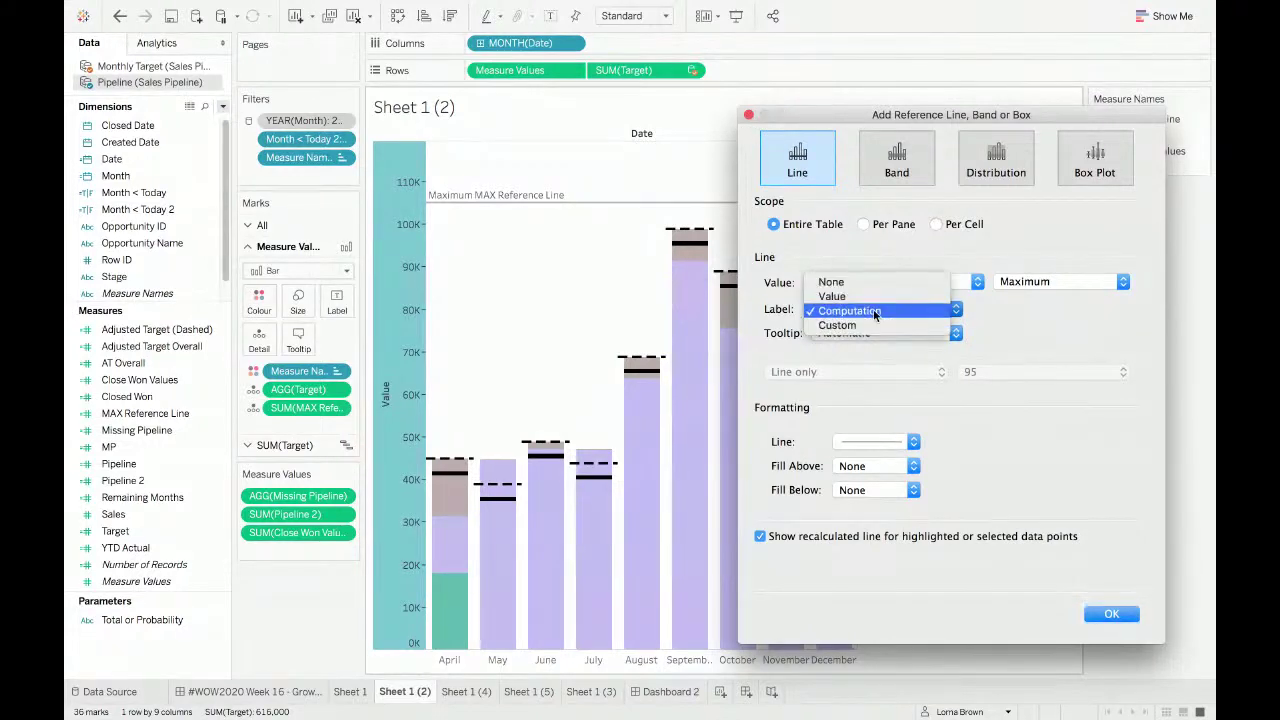
left_click(840, 281)
left_click(875, 334)
left_click(870, 320)
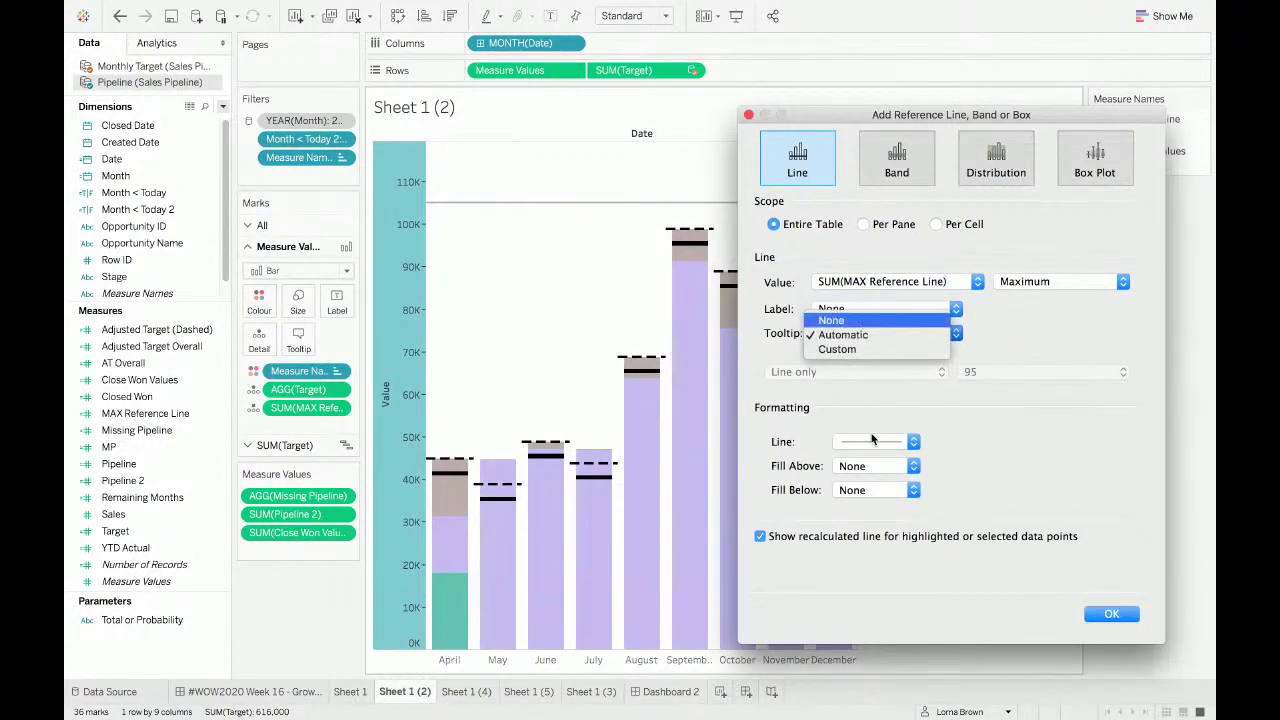
left_click(872, 441)
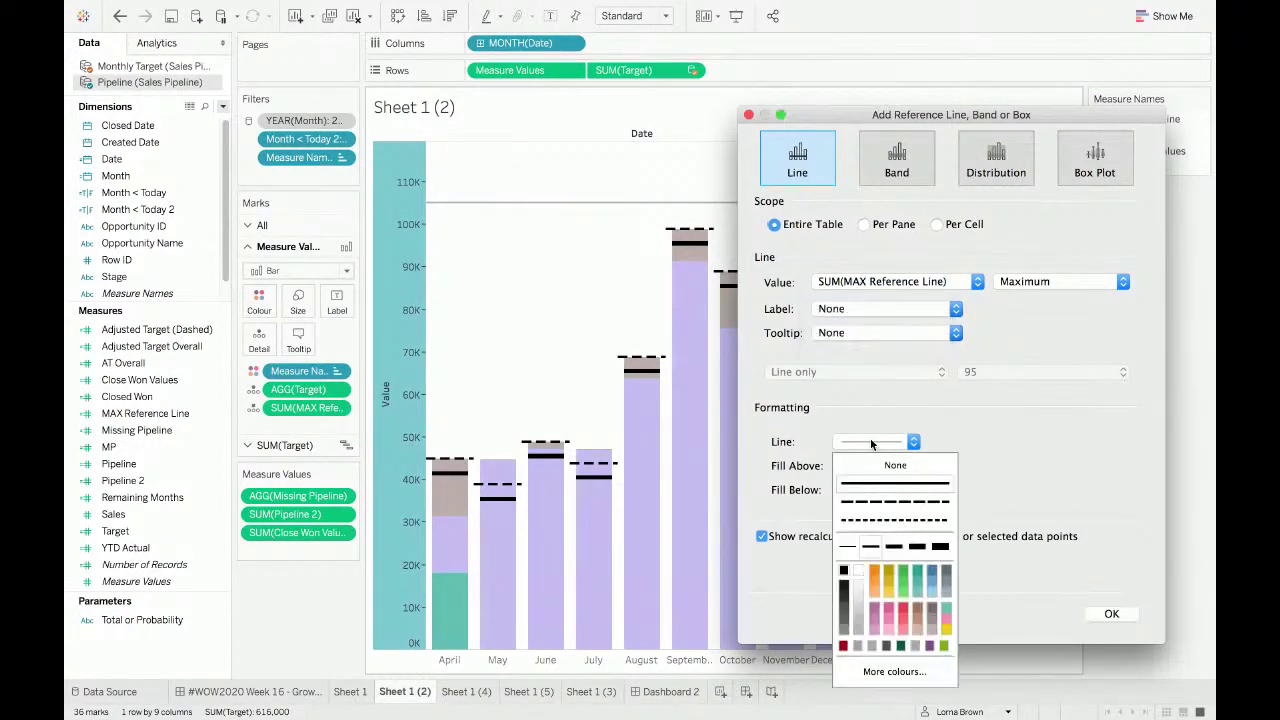
left_click(762, 536)
left_click(1099, 617)
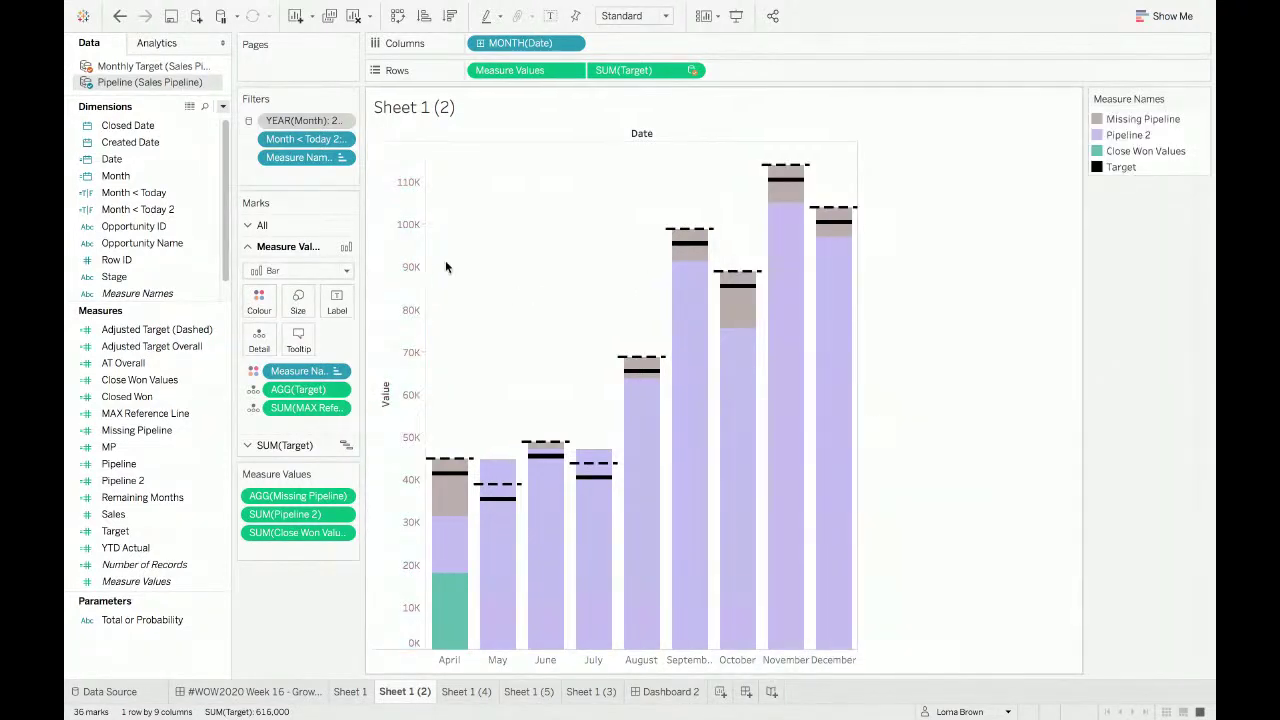
Step: Add MAX Reference Line as detail on the Close Won Values marks of Sheet 1
left_click(350, 691)
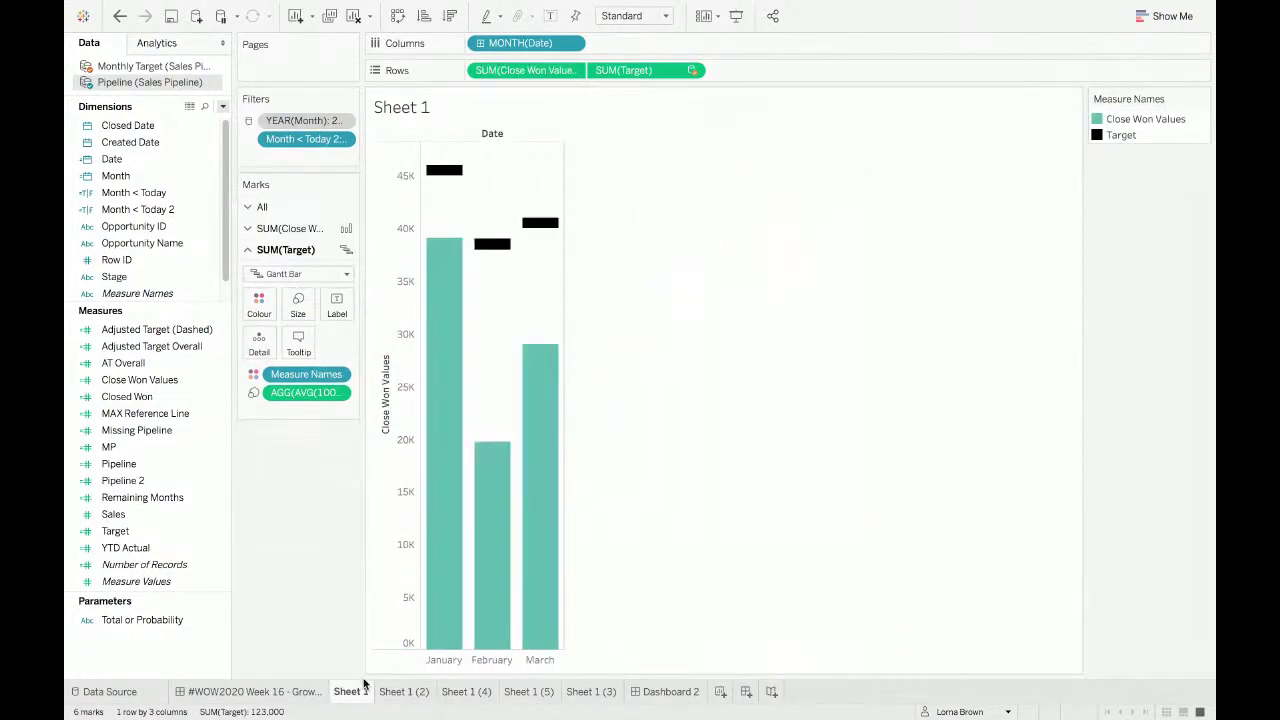
right_click(392, 273)
left_click(269, 521)
left_click_drag(150, 413, 262, 328)
Step: Add a reference line to Sheet 1's Close Won Values axis using the Maximum of SUM(MAX Reference Line)
right_click(405, 314)
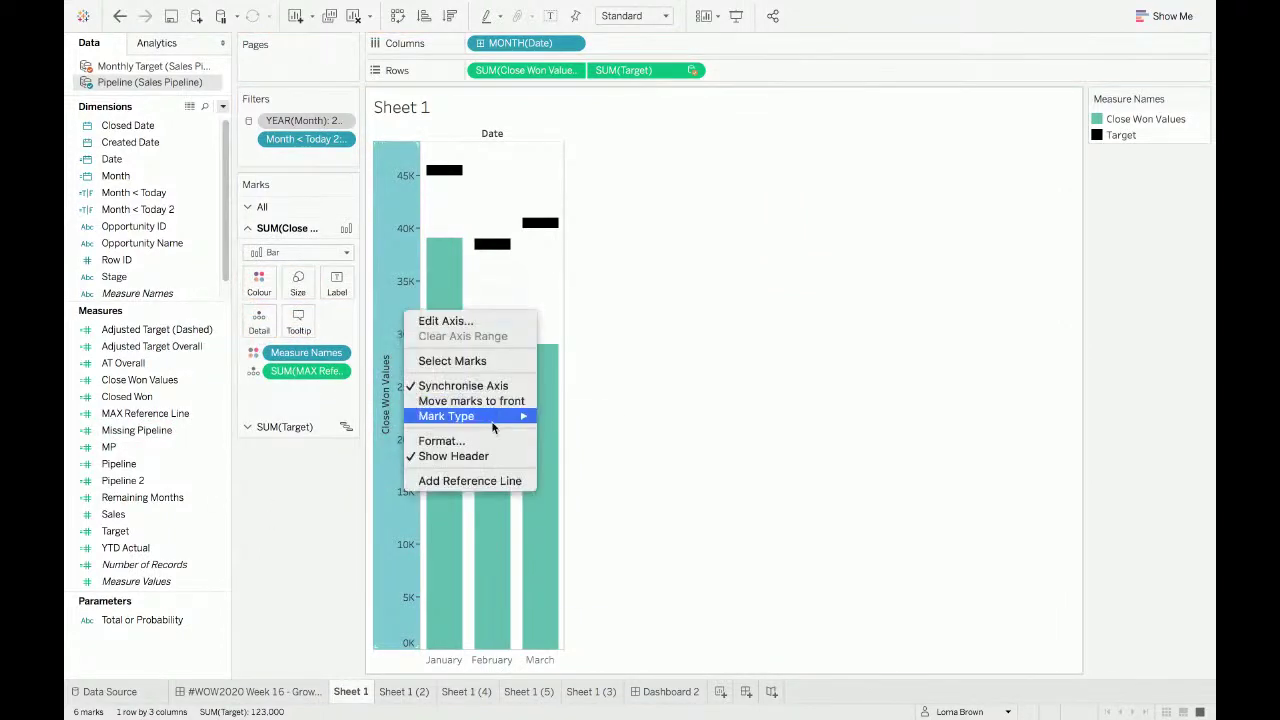
left_click(481, 481)
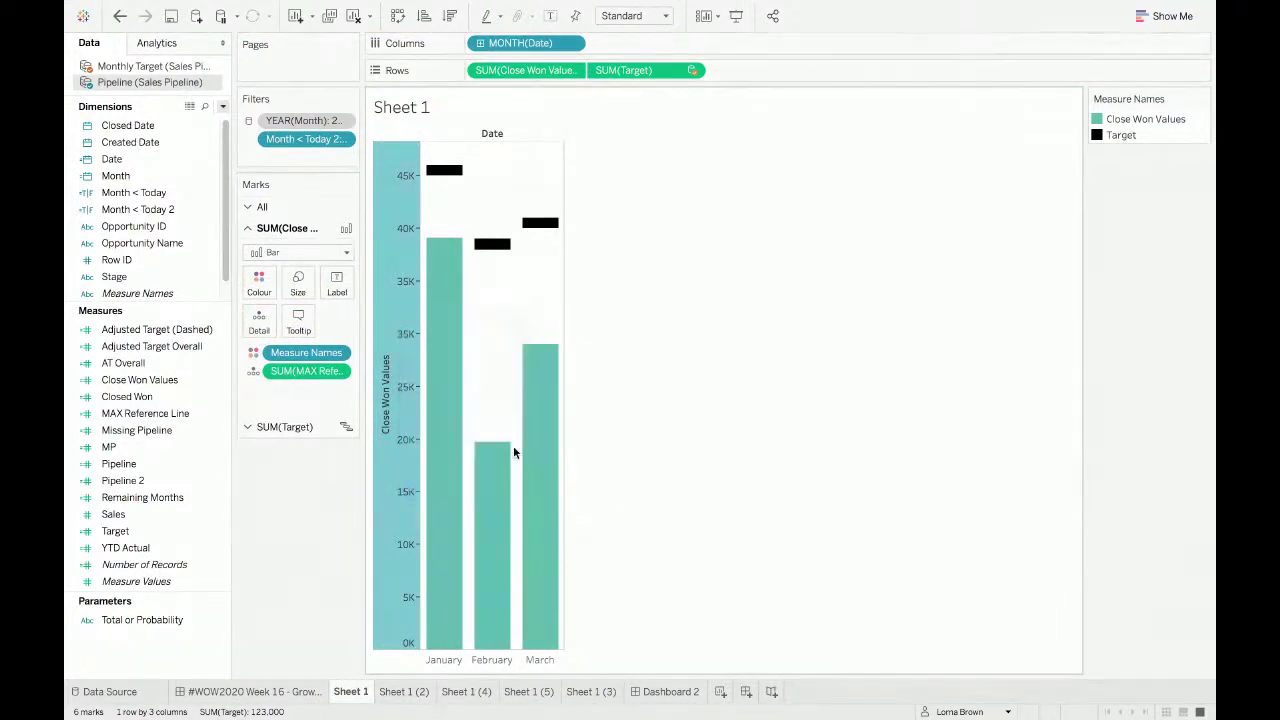
left_click(581, 258)
left_click(585, 271)
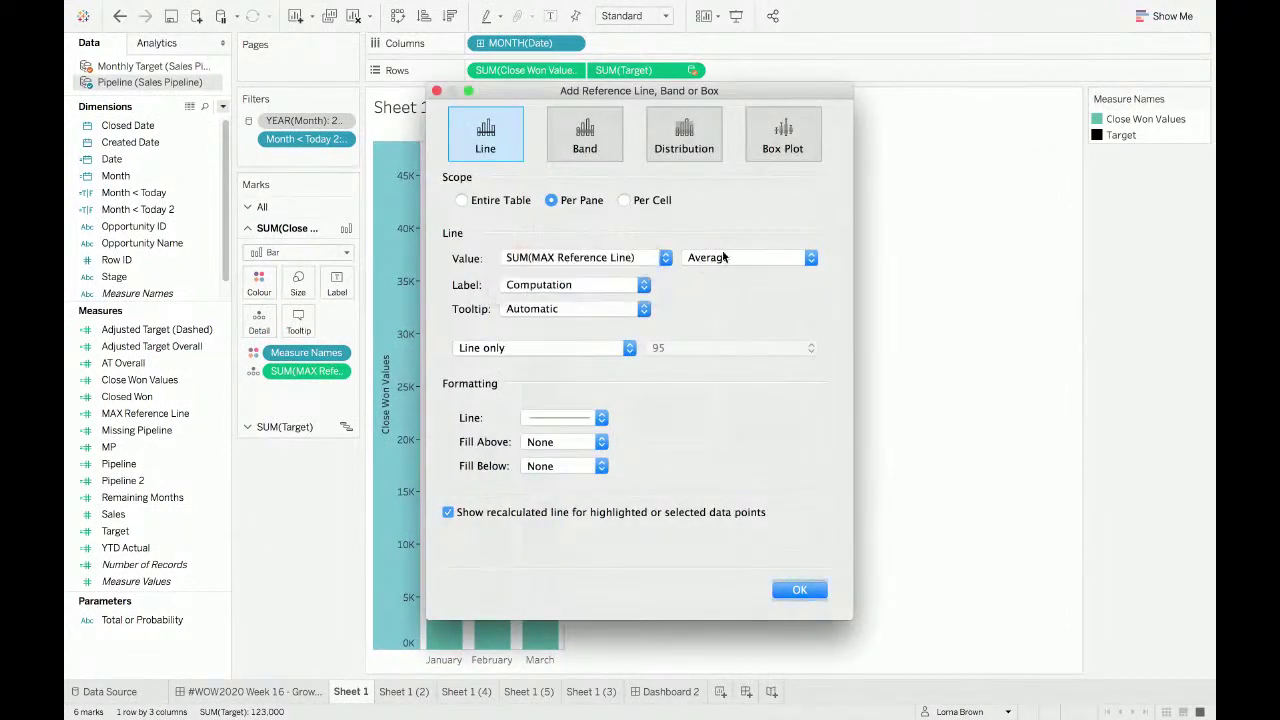
left_click(725, 258)
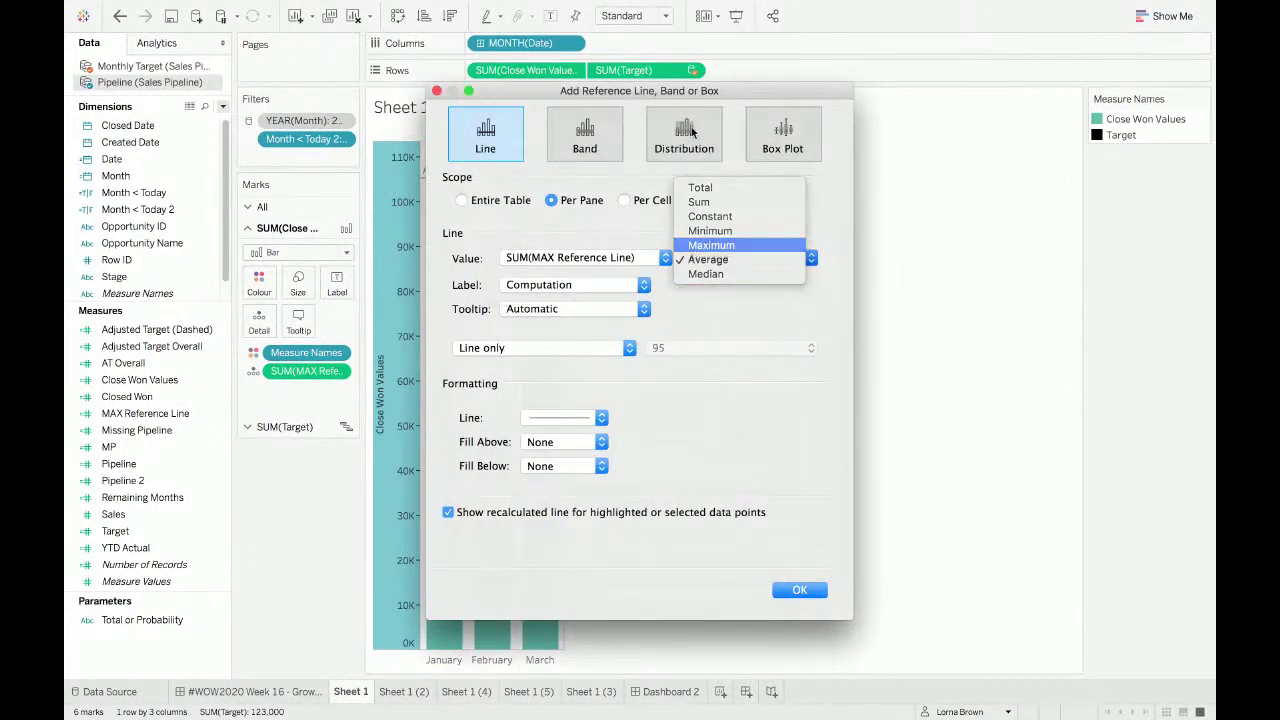
left_click(727, 247)
left_click_drag(668, 93, 920, 85)
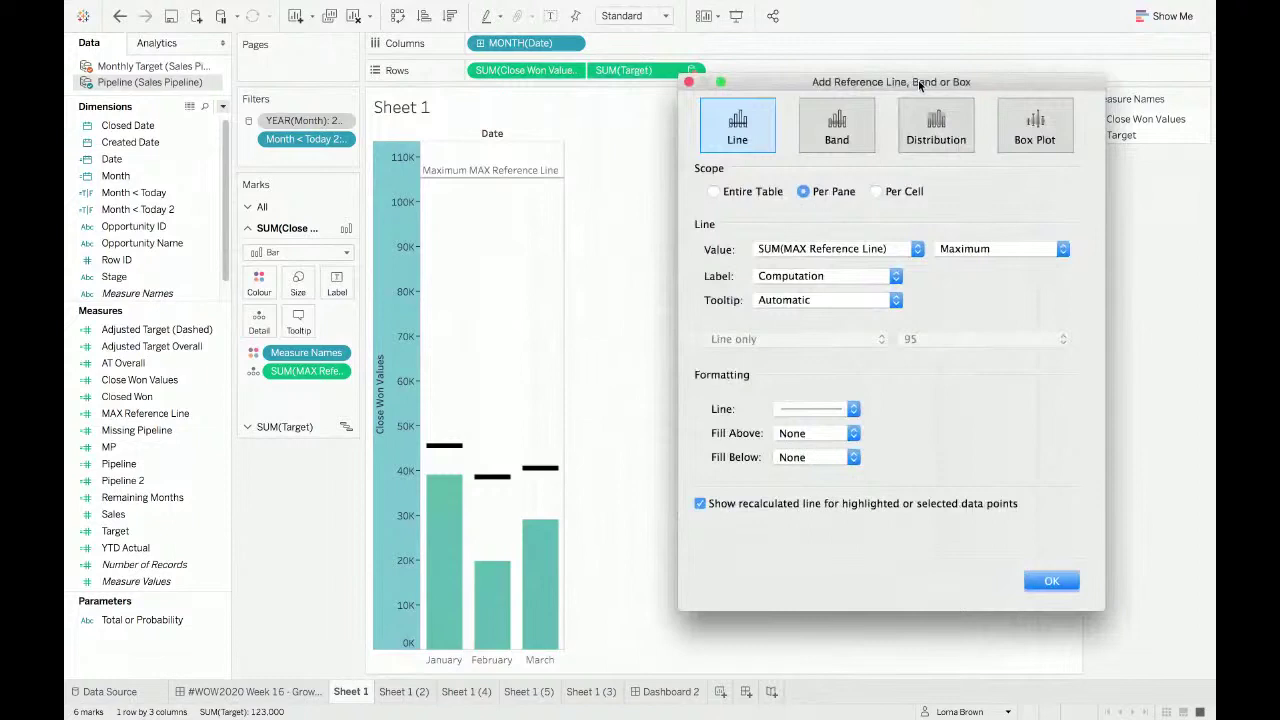
Step: Scope the Sheet 1 reference line to Entire Table, set its label, tooltip and line to None, and turn off its recalculated line
left_click(821, 278)
left_click(785, 251)
left_click(805, 300)
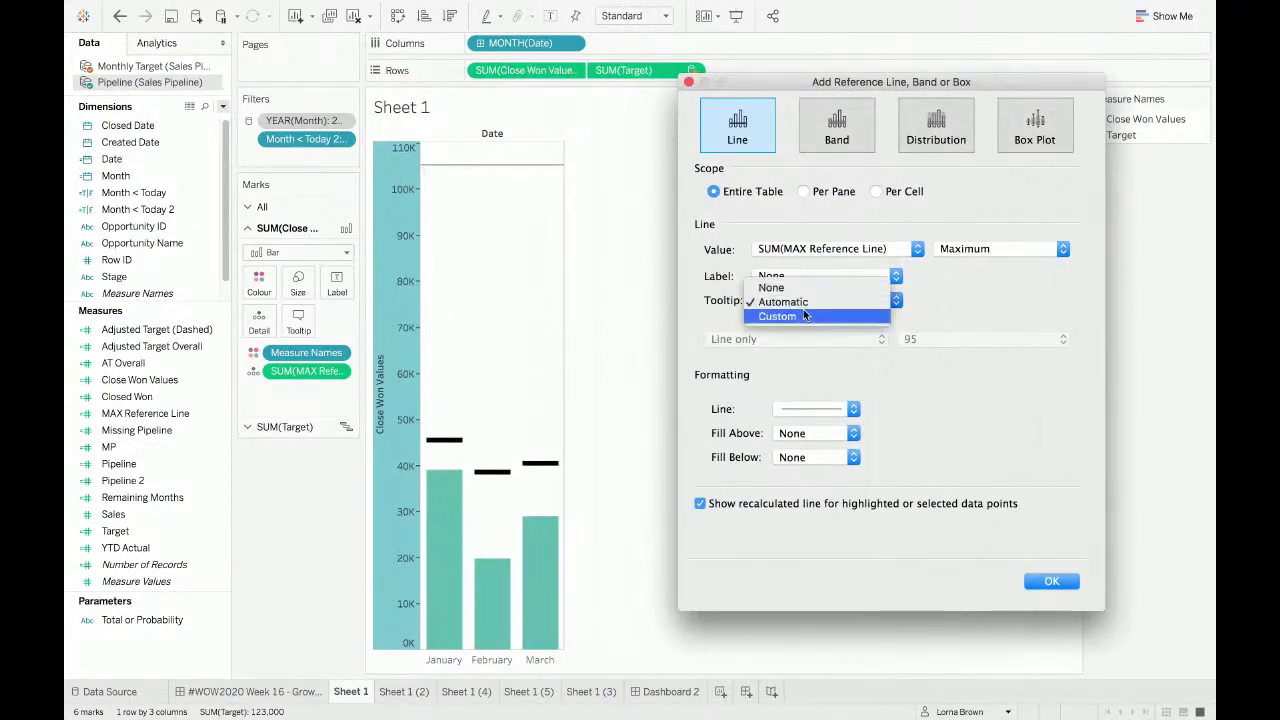
left_click(790, 288)
left_click(814, 409)
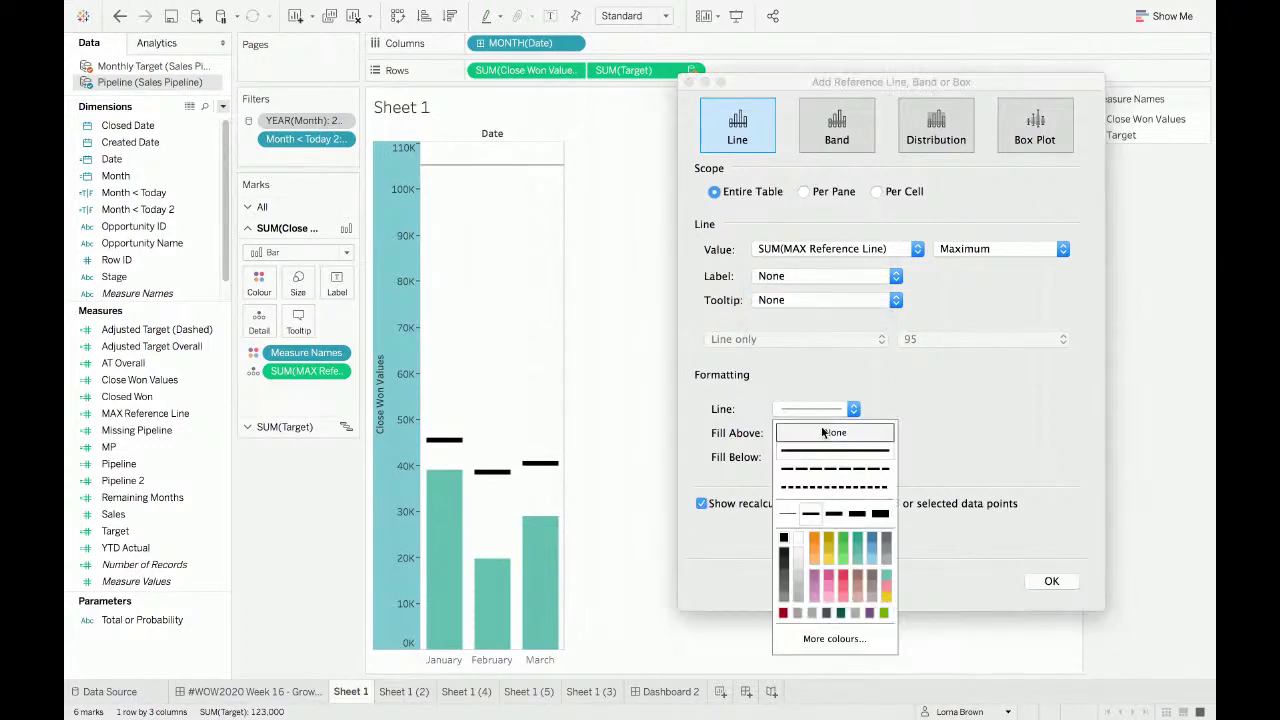
left_click(822, 432)
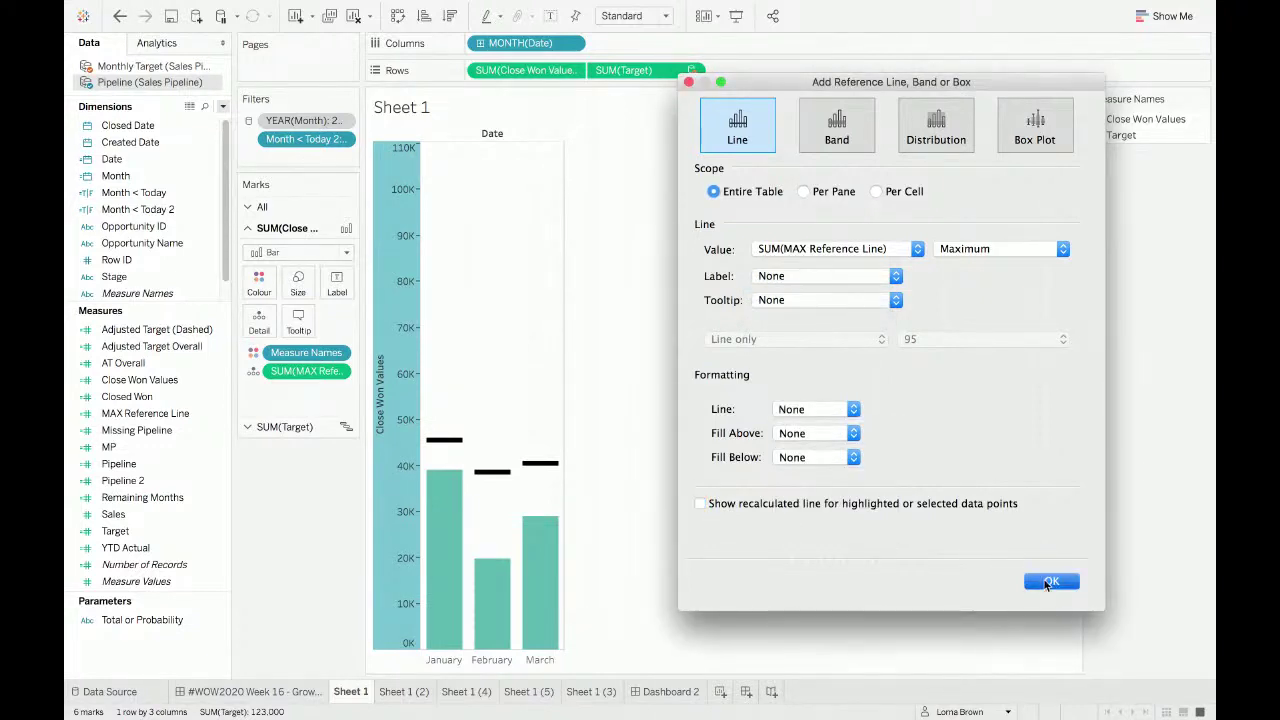
left_click(1050, 582)
Step: Rotate the month labels of both charts in Dashboard 2 to horizontal and hide the Value axis of Sheet 1 (2)
left_click(300, 700)
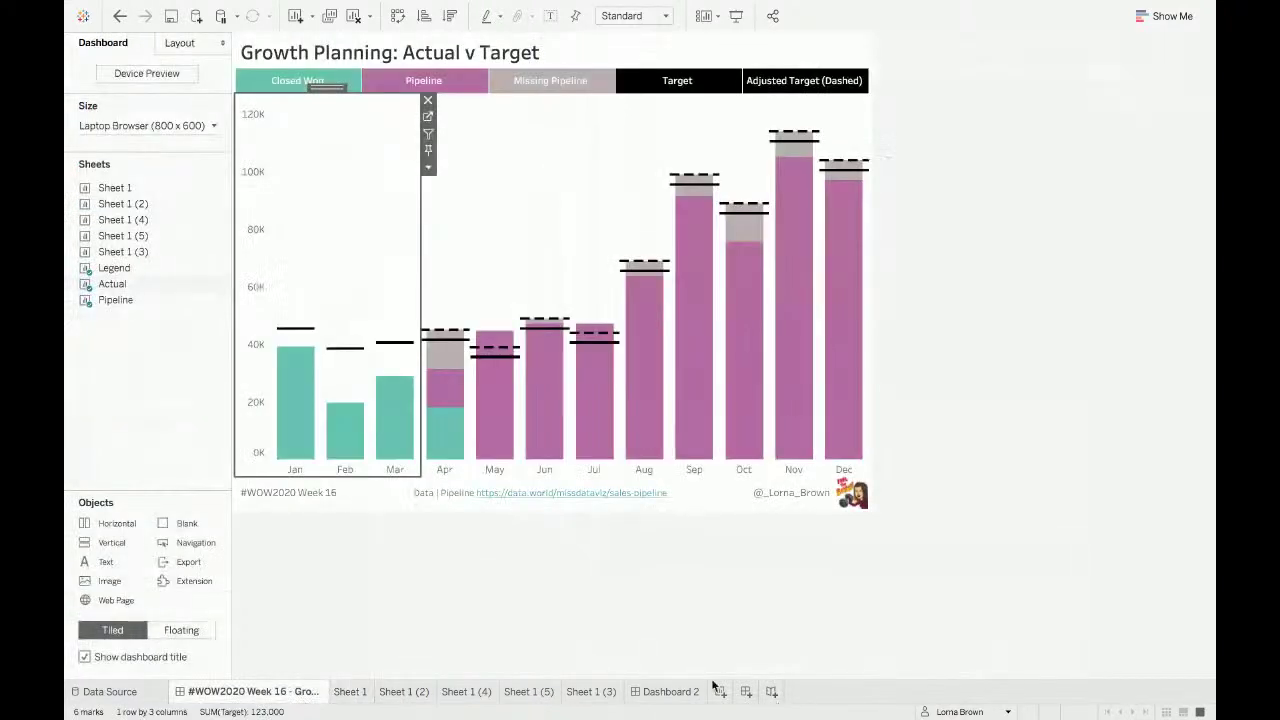
left_click(688, 693)
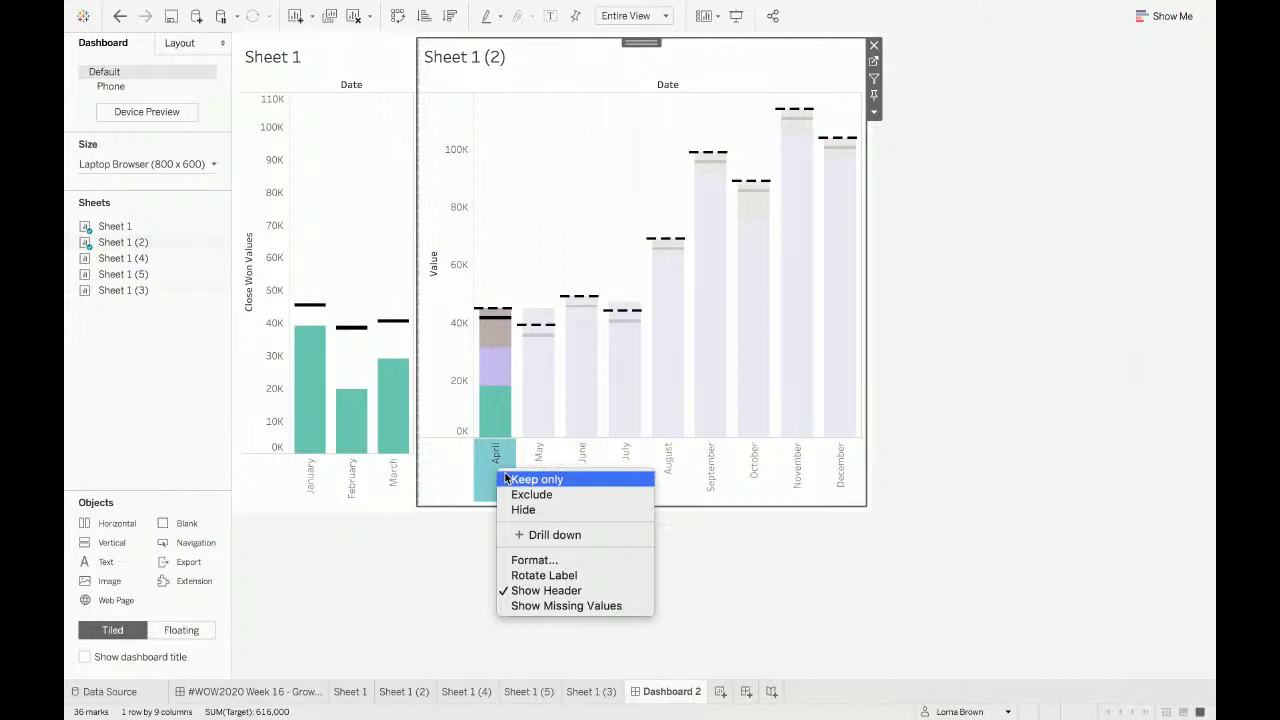
left_click(548, 575)
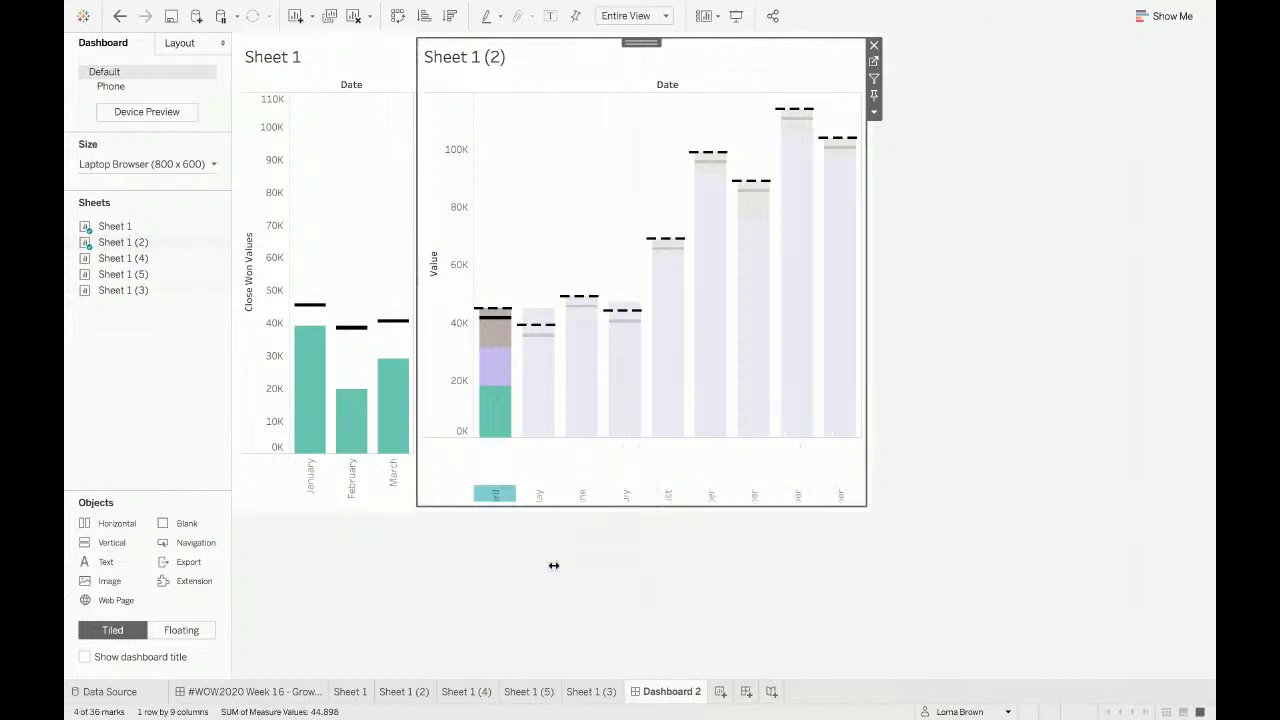
right_click(308, 484)
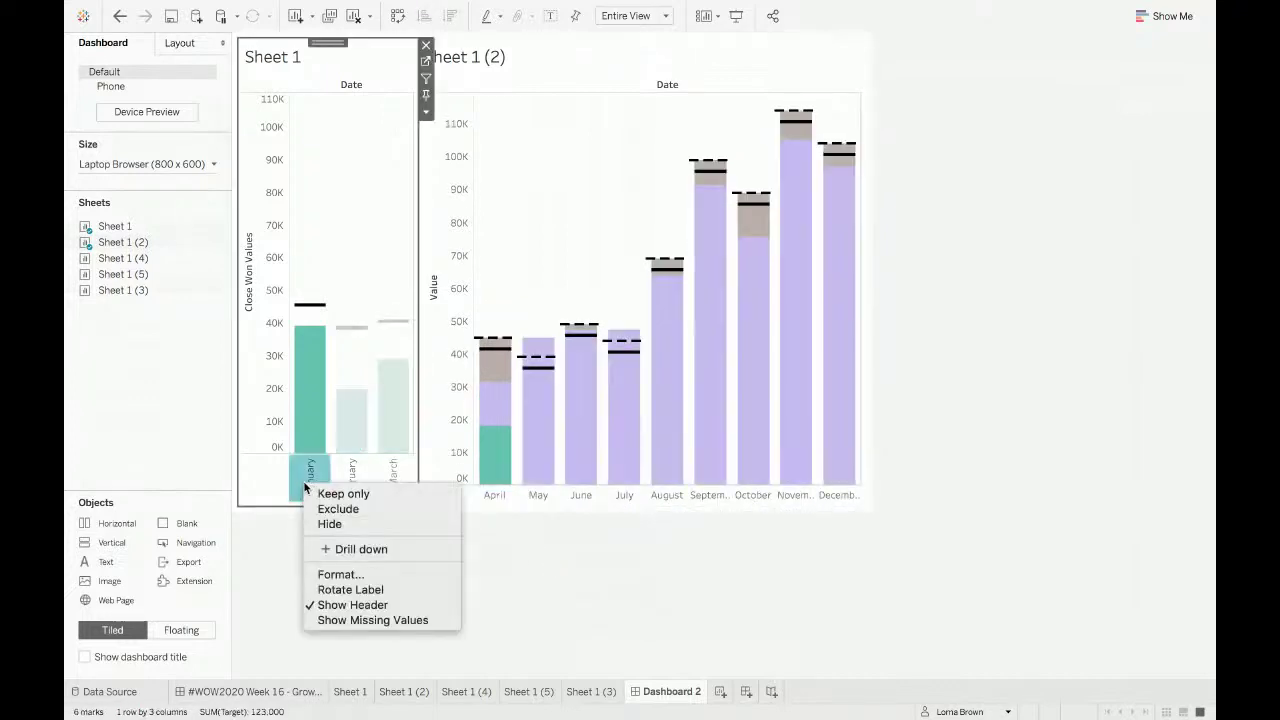
left_click(372, 590)
right_click(452, 323)
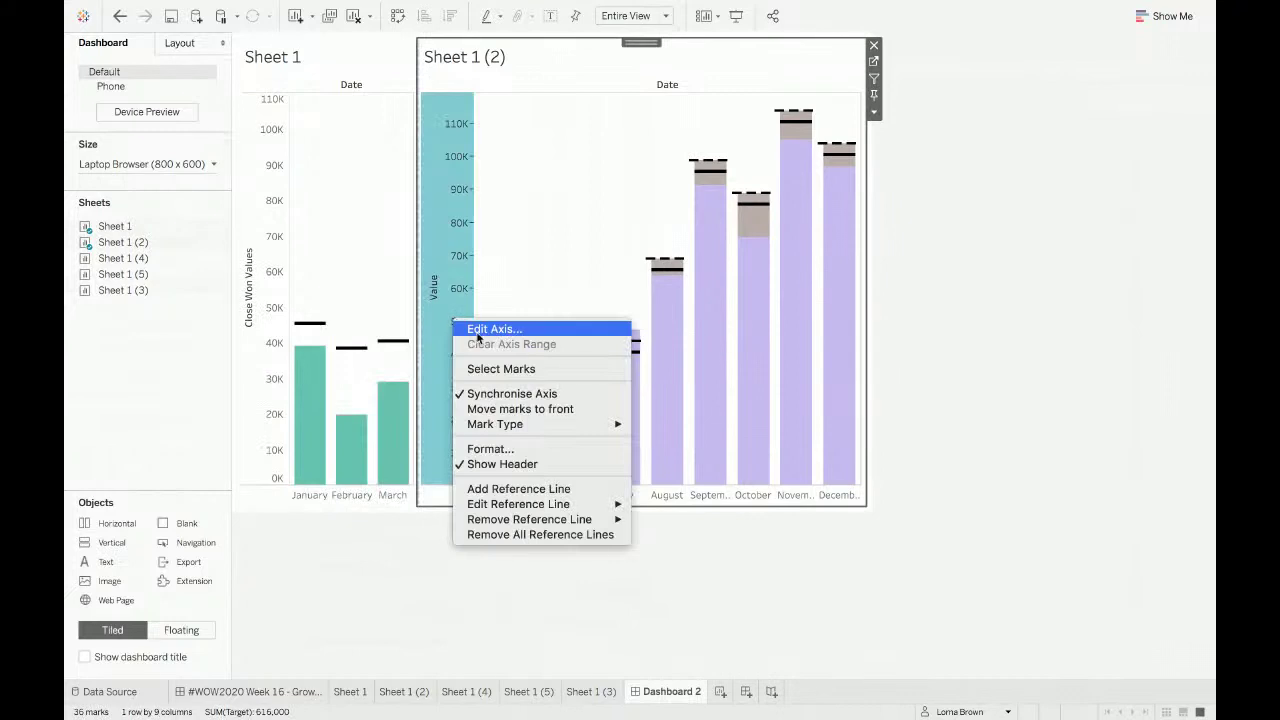
left_click(526, 466)
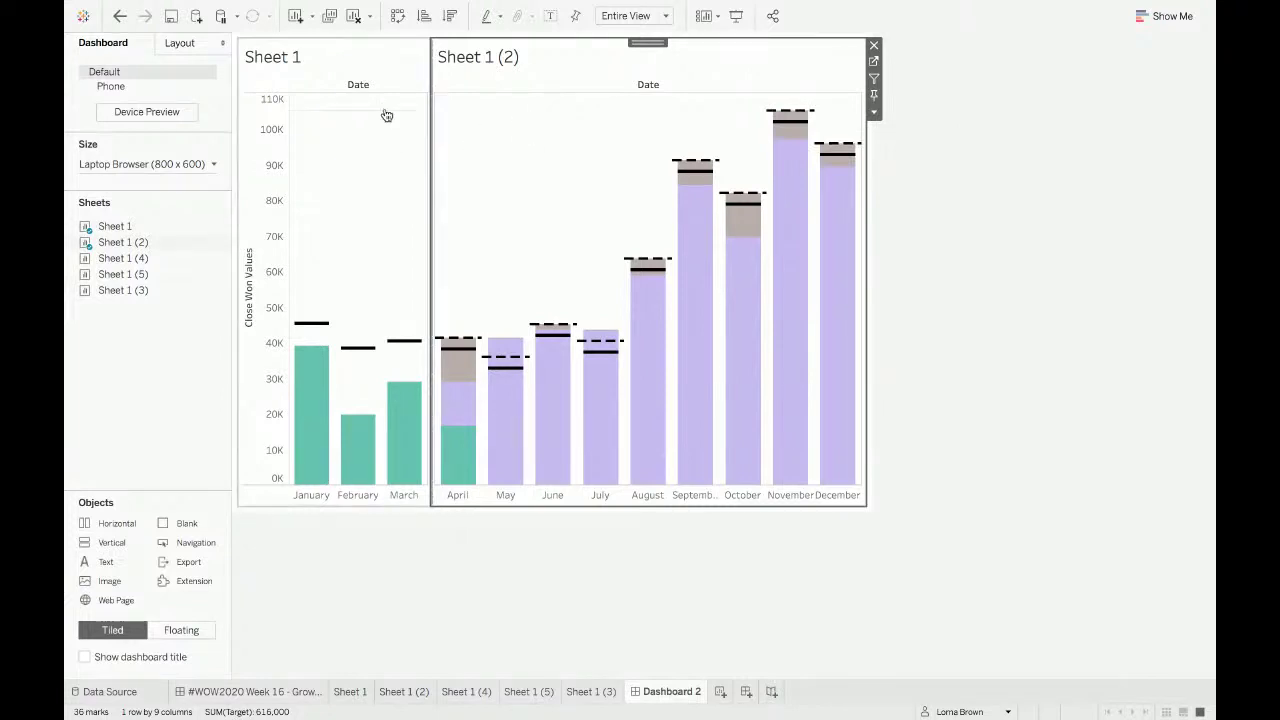
Step: Examine the Closed Won marks and the axis reference line settings of the Actual sheet from the finished growth planning dashboard
left_click(290, 691)
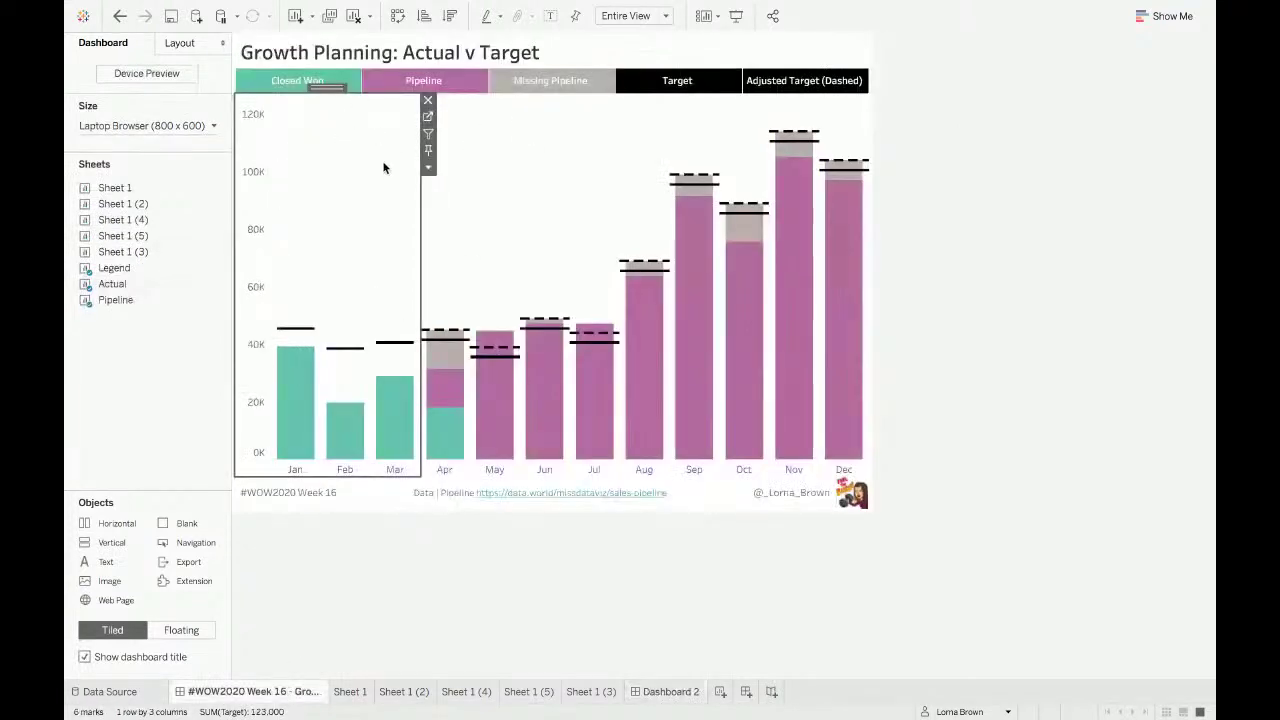
left_click(428, 117)
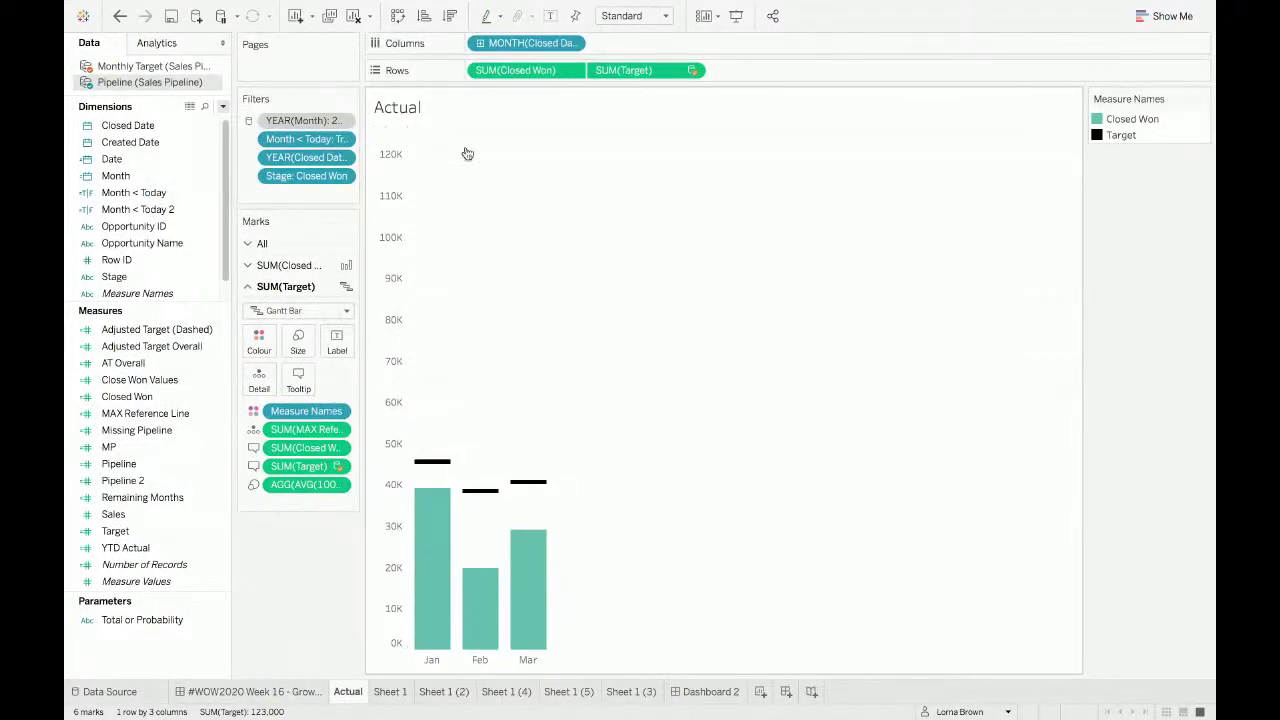
left_click(263, 267)
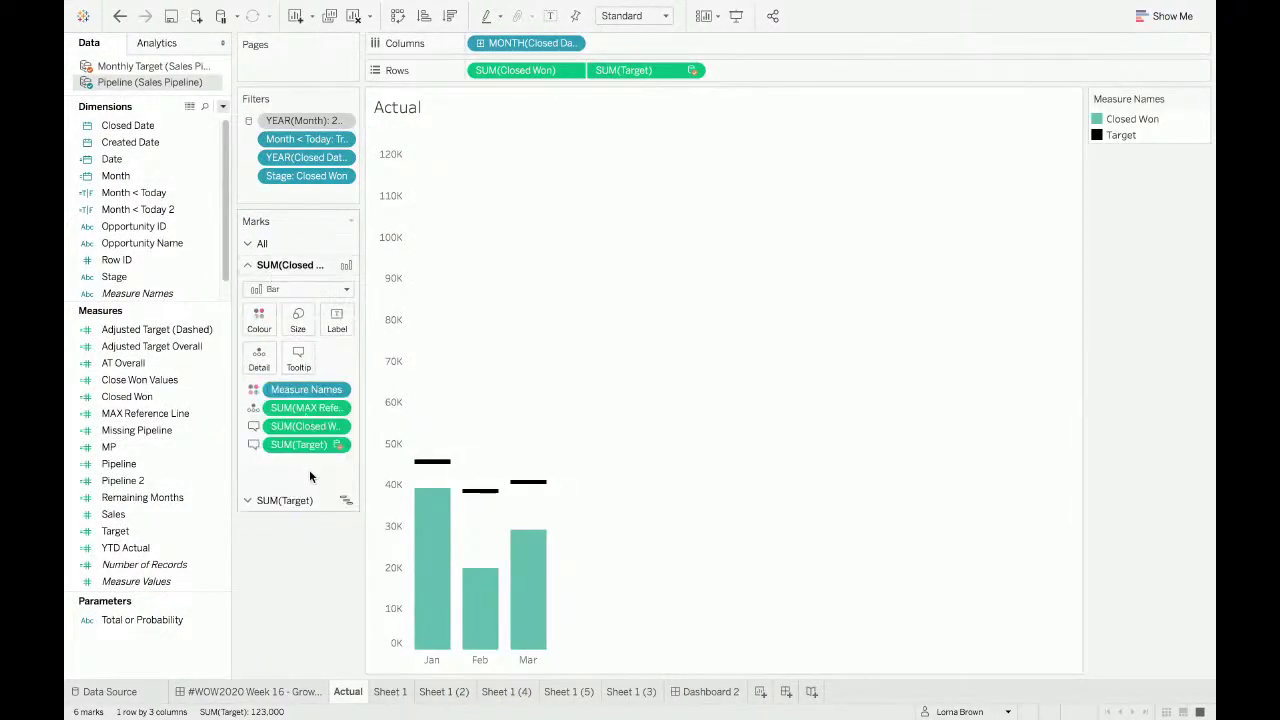
right_click(400, 180)
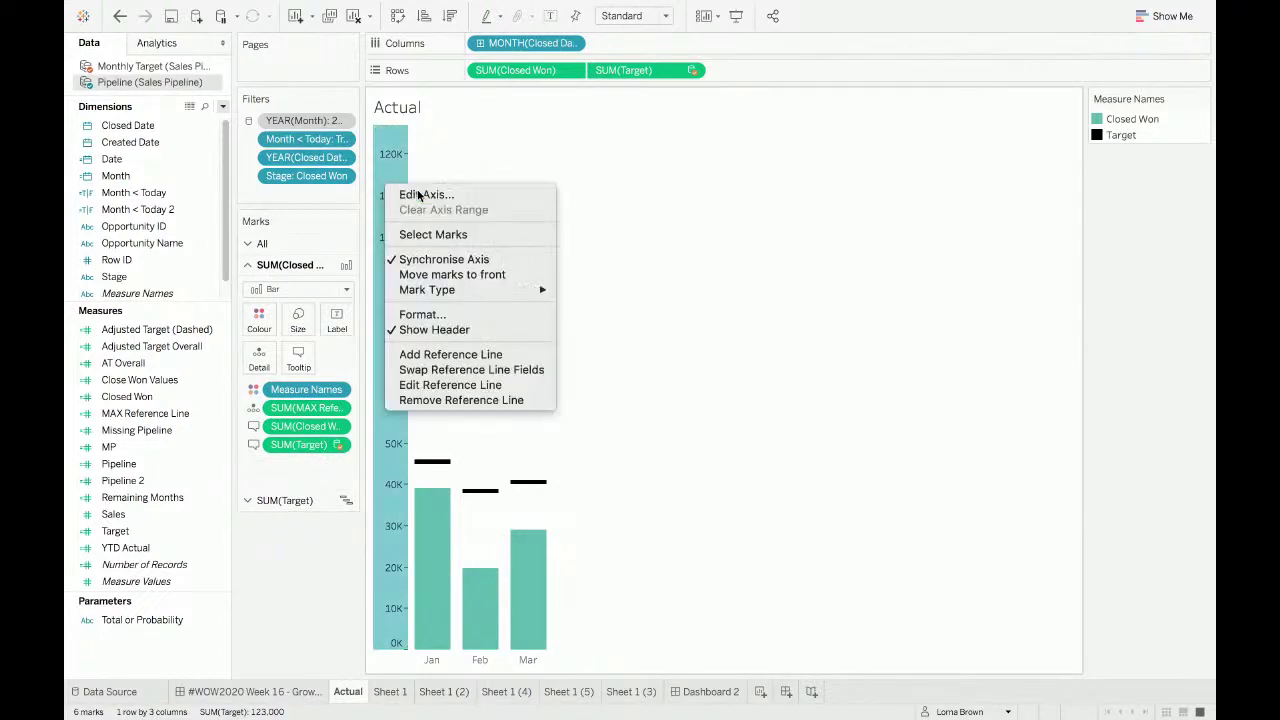
left_click(405, 193)
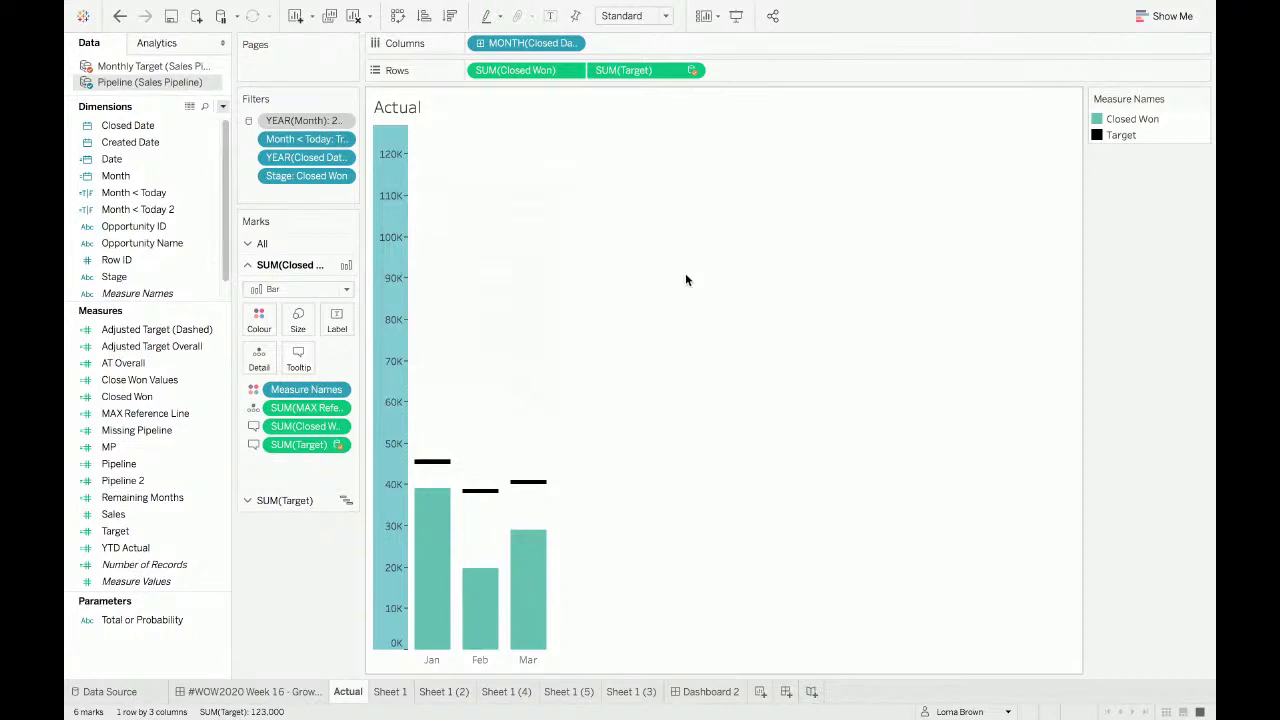
right_click(389, 258)
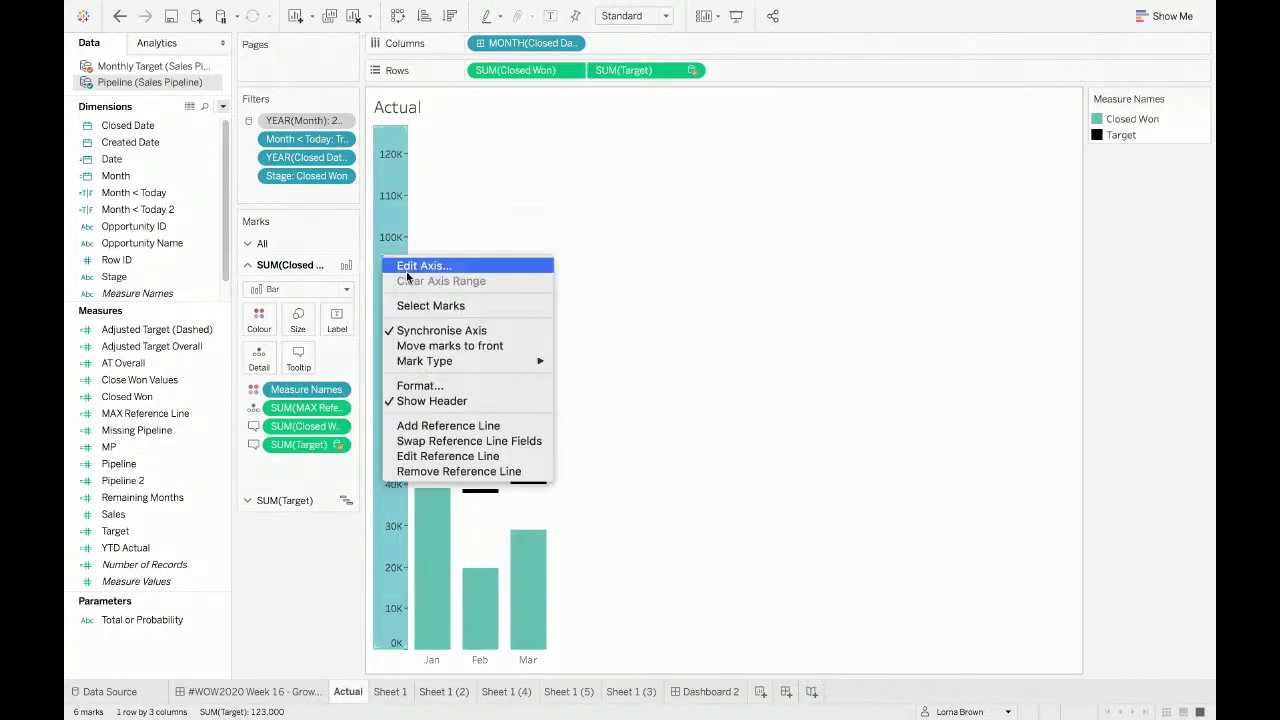
left_click(463, 458)
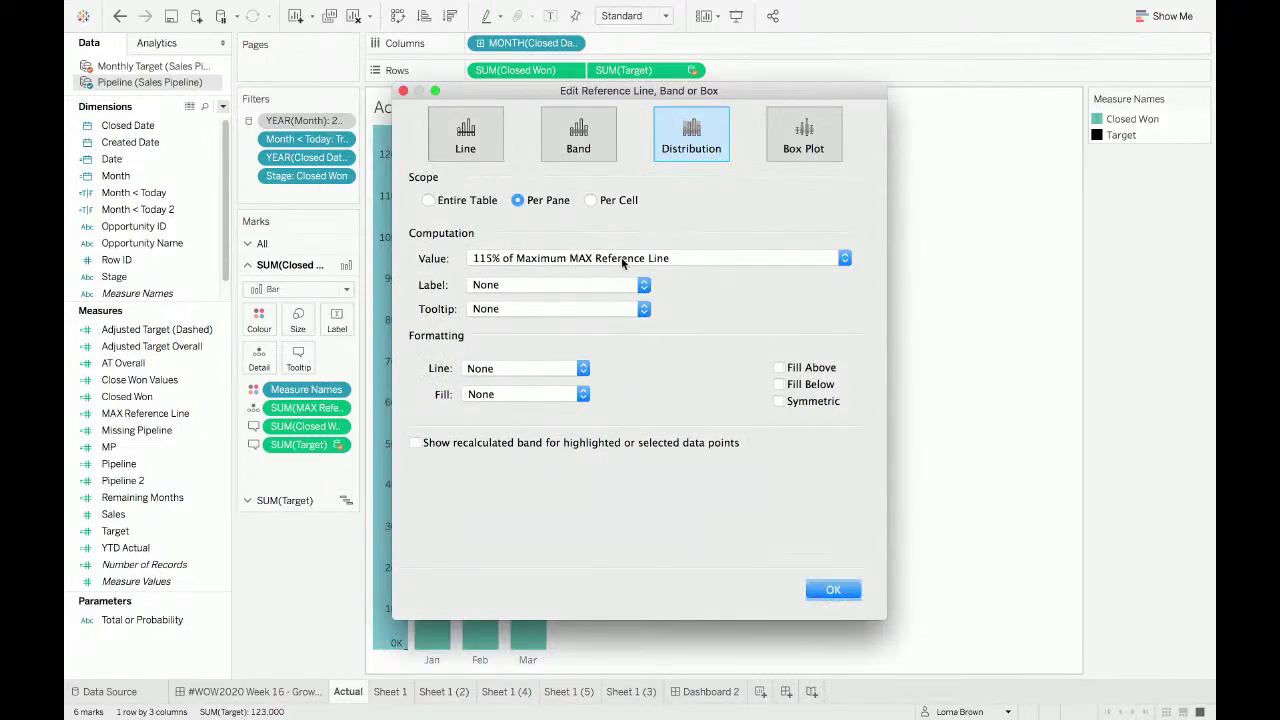
left_click(403, 91)
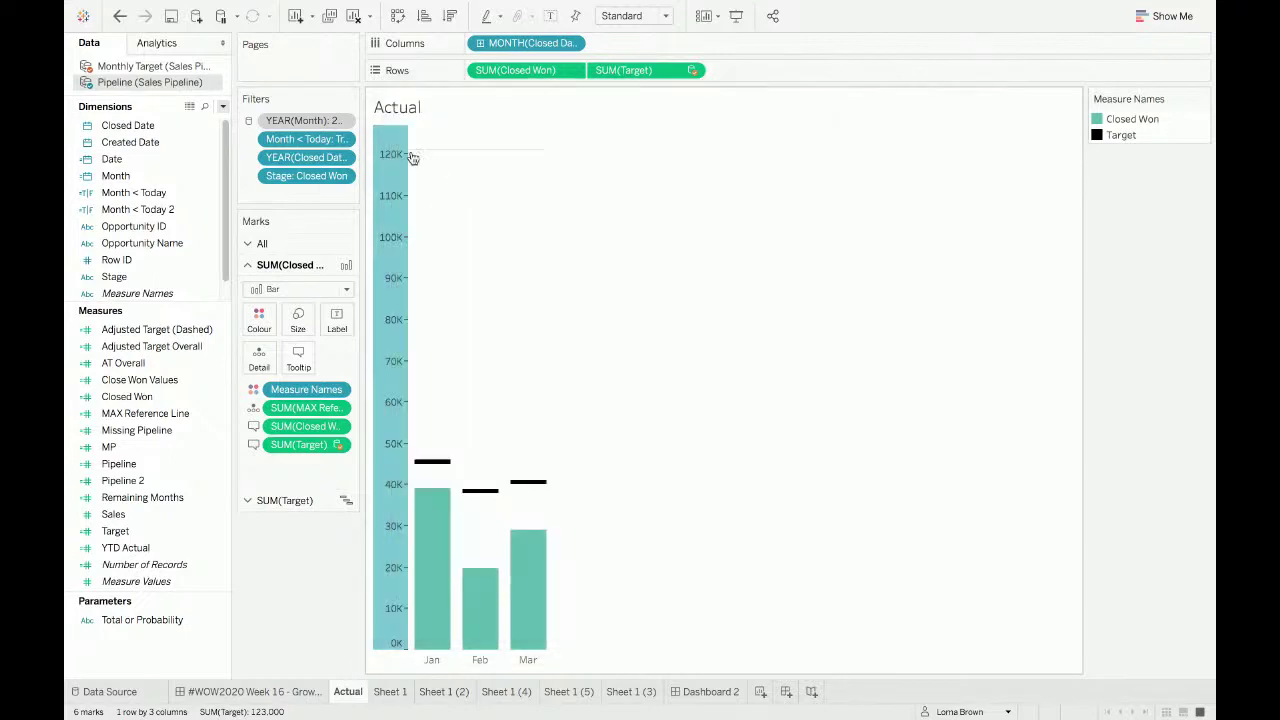
Step: Create a new worksheet for the legend and add Measure Names and Measure Values as detail on its marks
left_click(283, 691)
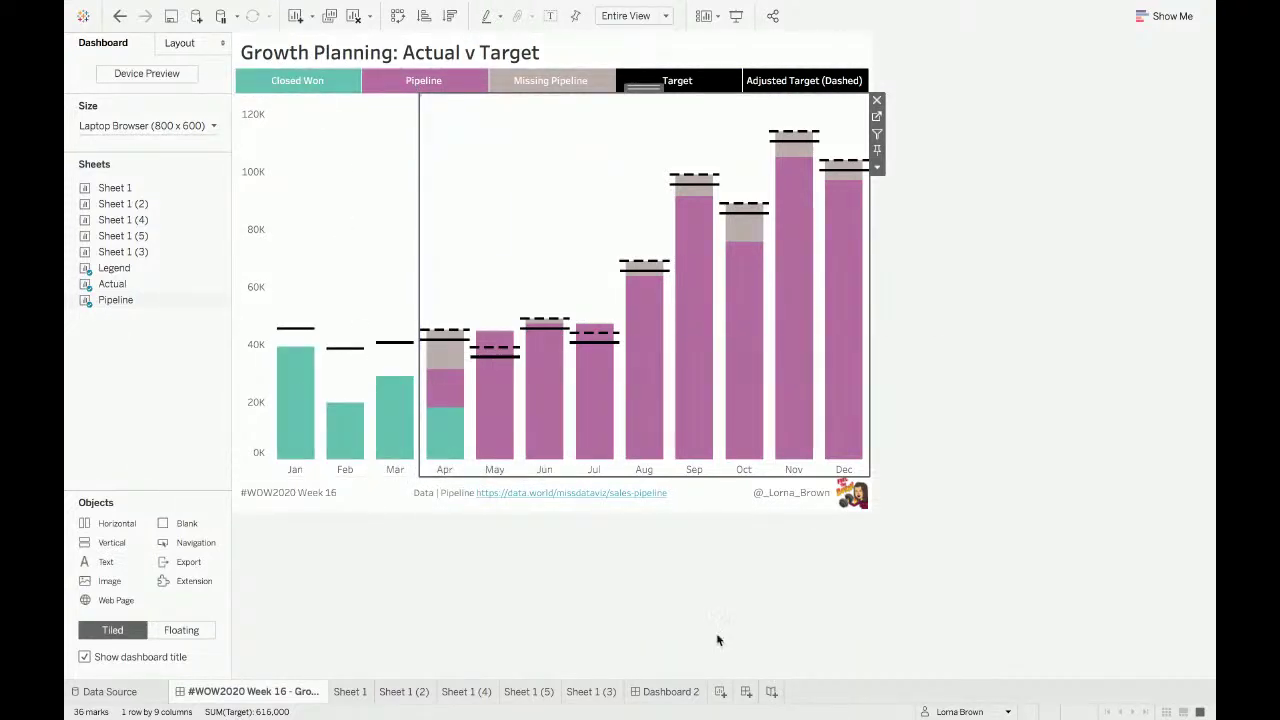
left_click(720, 692)
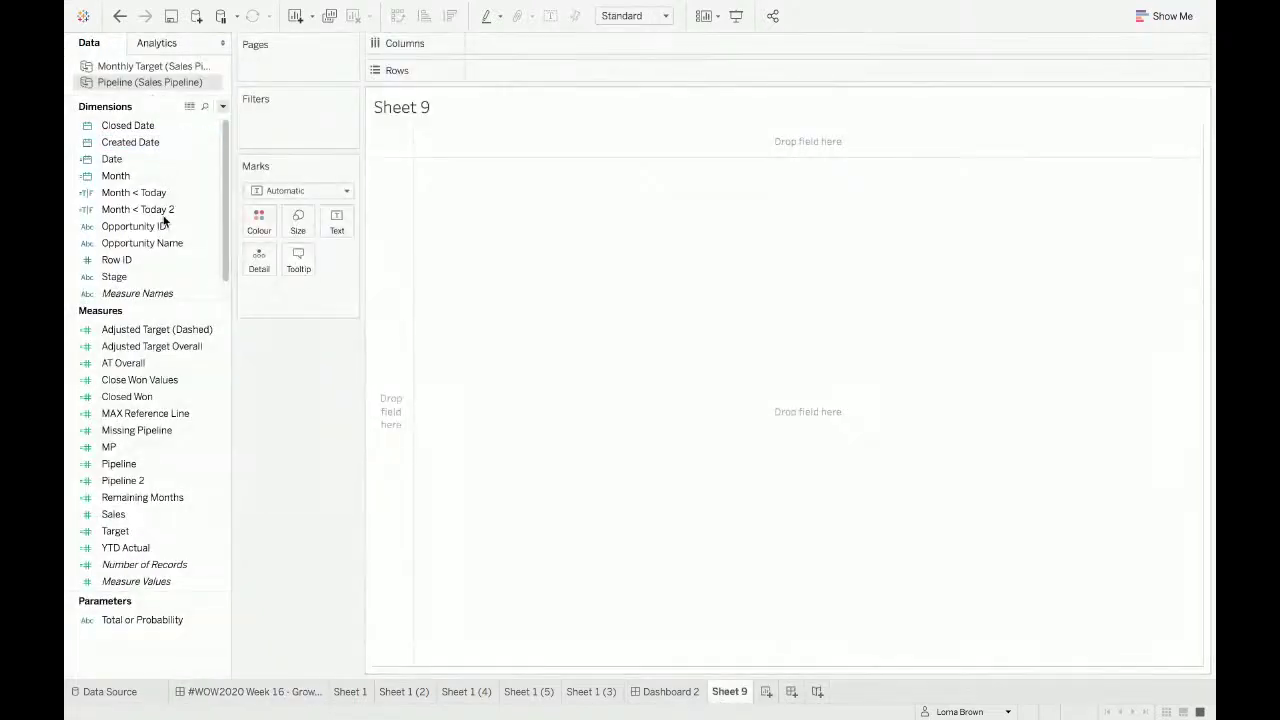
left_click_drag(143, 280, 259, 262)
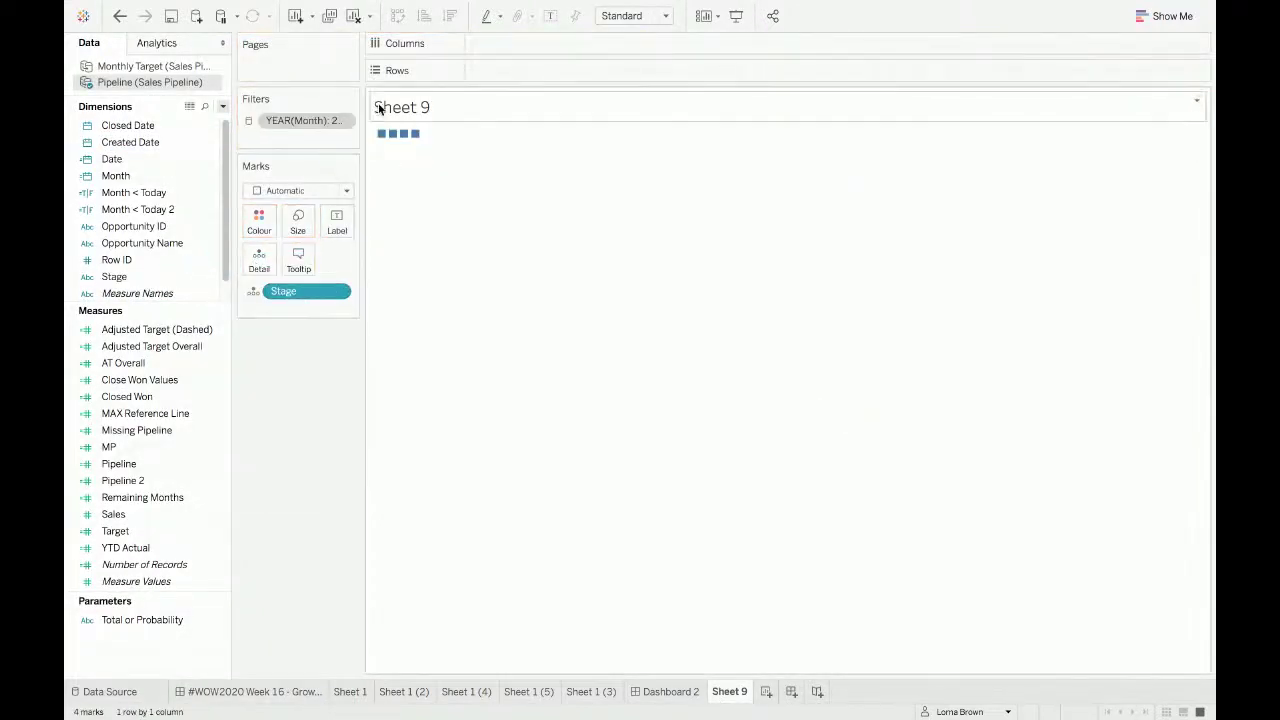
left_click_drag(305, 291, 258, 264)
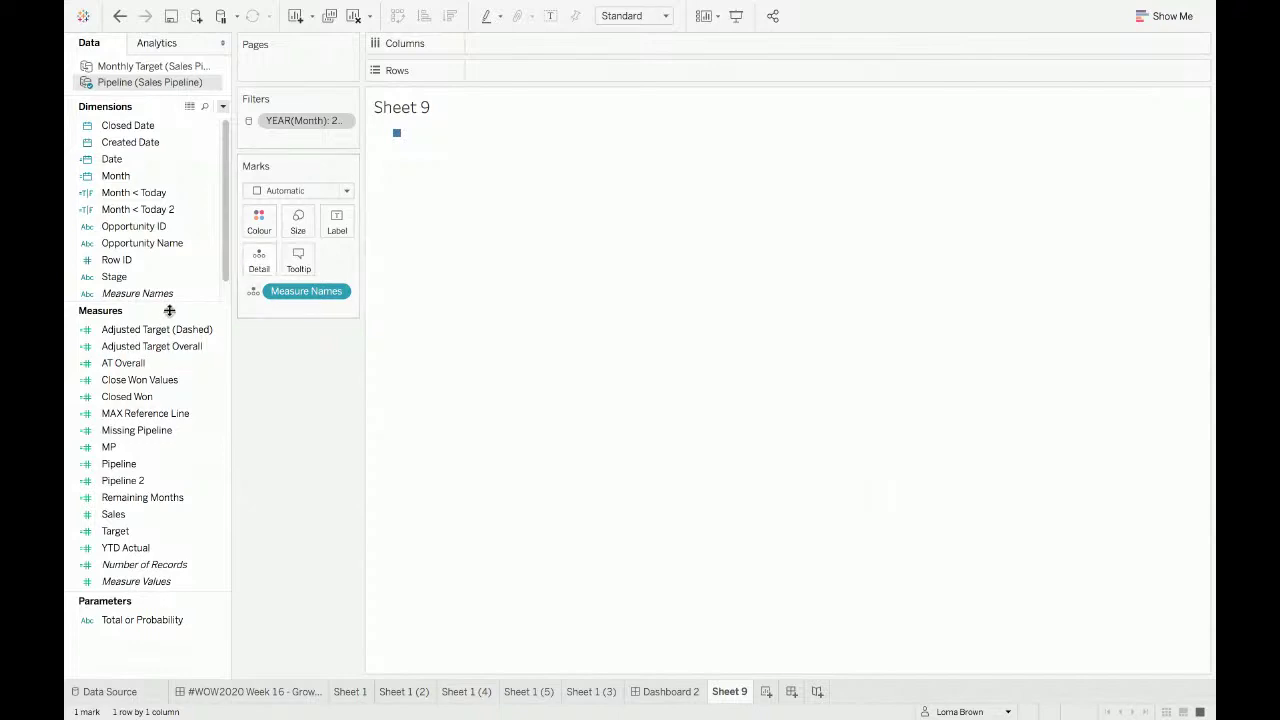
left_click_drag(150, 584, 258, 262)
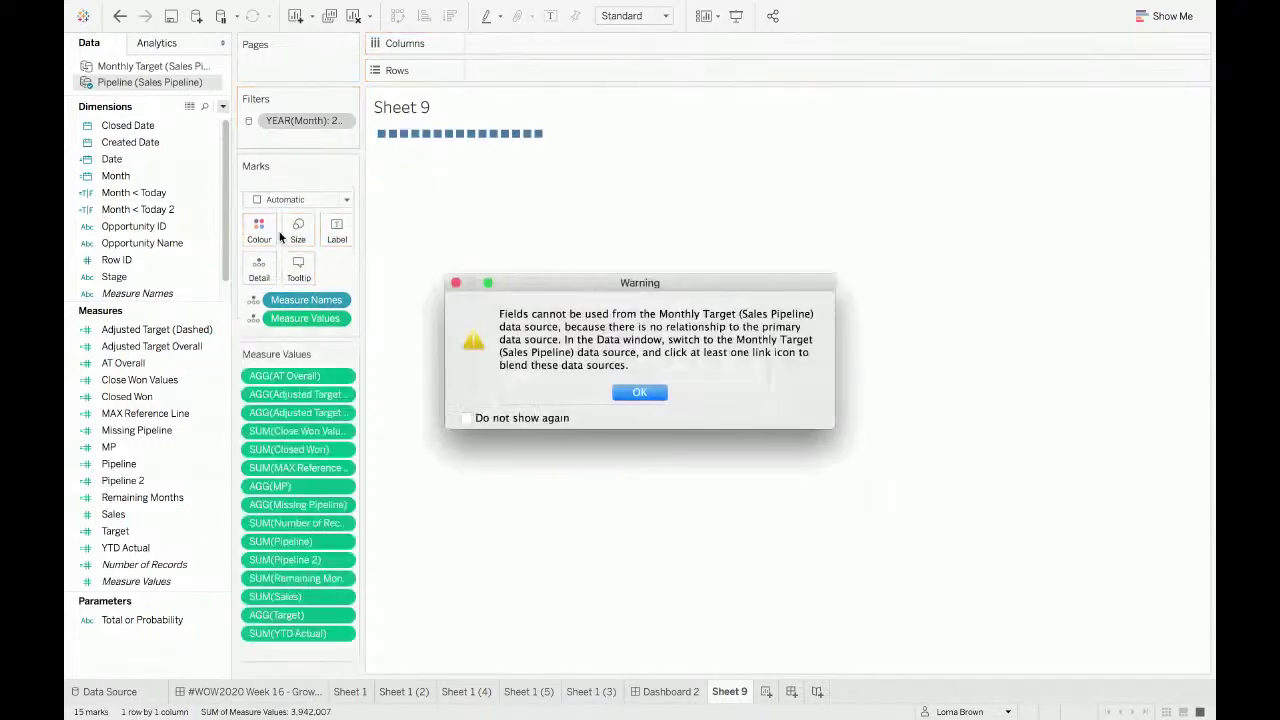
left_click(636, 392)
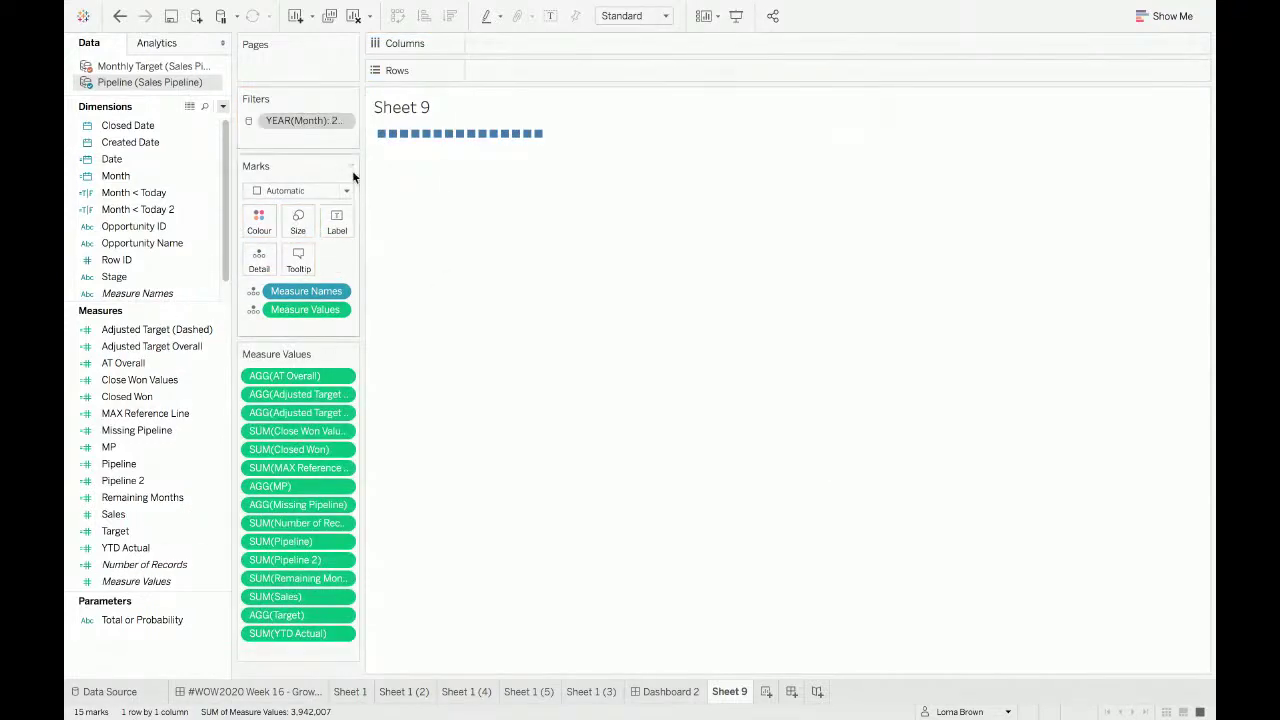
Step: Filter Measure Names on Sheet 9 to only Adjusted Target (Dashed), Closed Won, Missing Pipeline and Pipeline
left_click(338, 291)
left_click(375, 311)
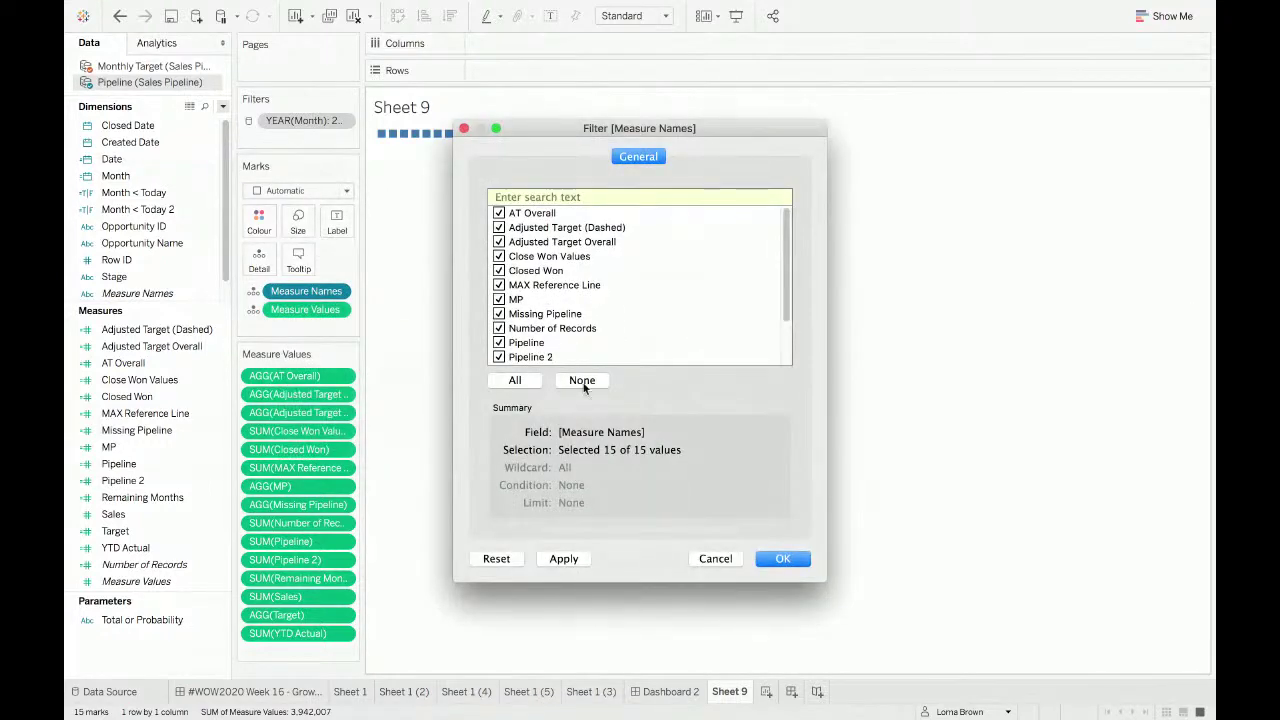
left_click(582, 380)
left_click(501, 229)
scroll(505, 262, "down", 4)
scroll(492, 290, "up", 3)
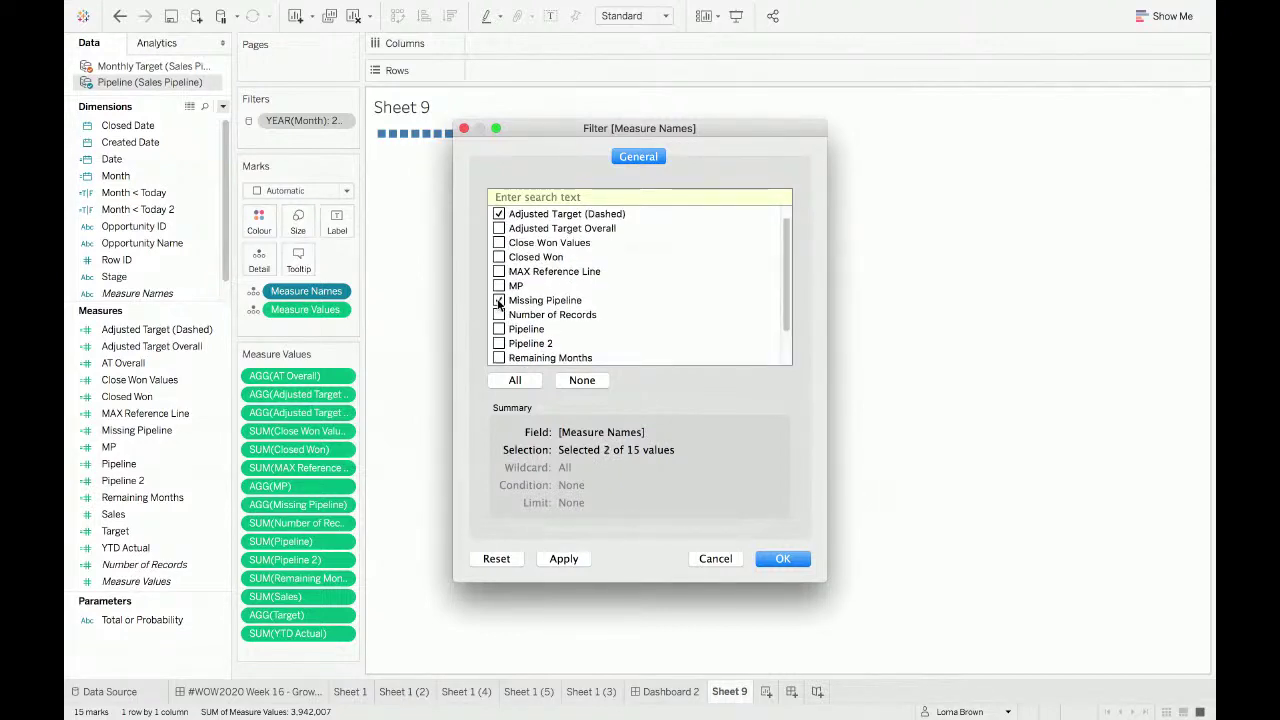
scroll(517, 333, "down", 3)
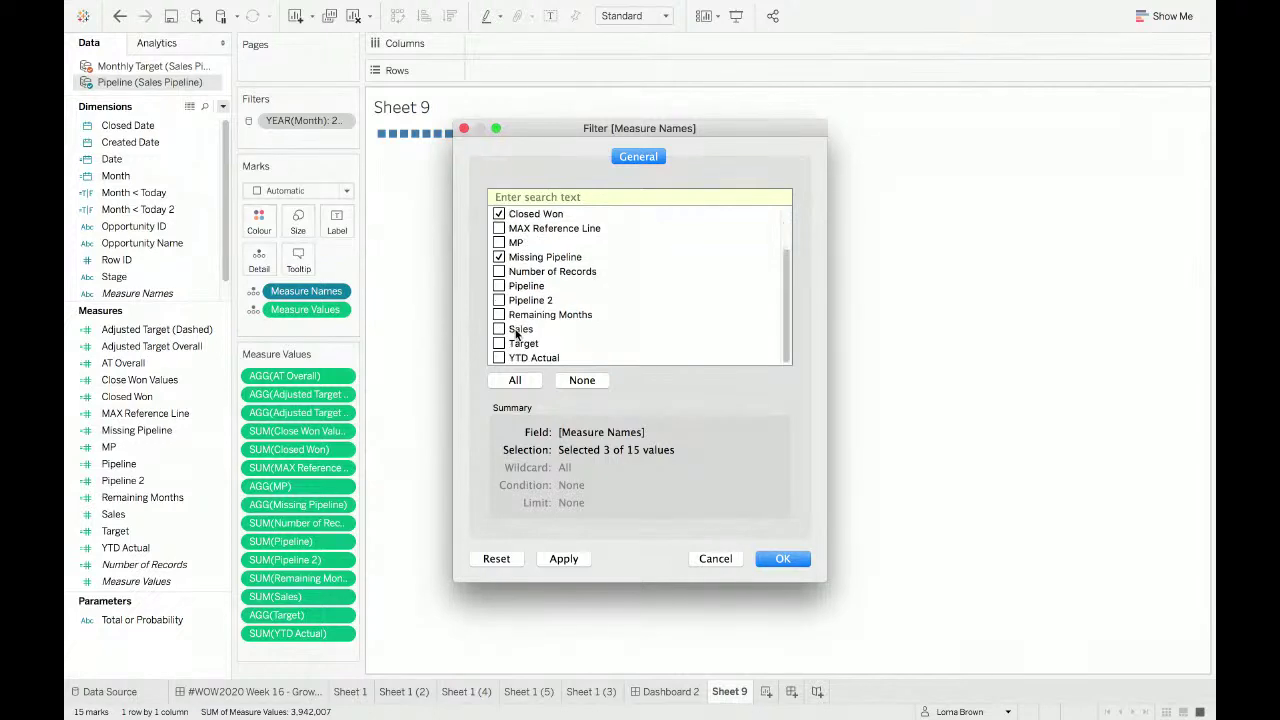
left_click(499, 286)
left_click(783, 556)
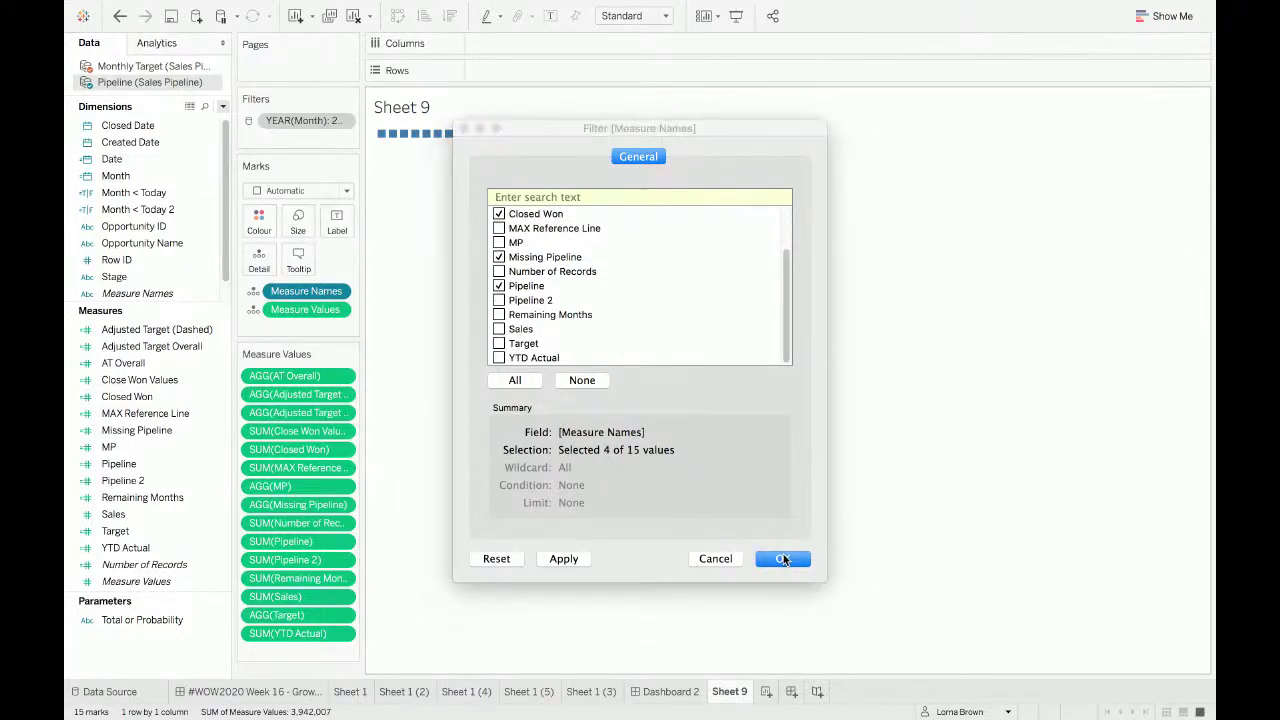
key("Return")
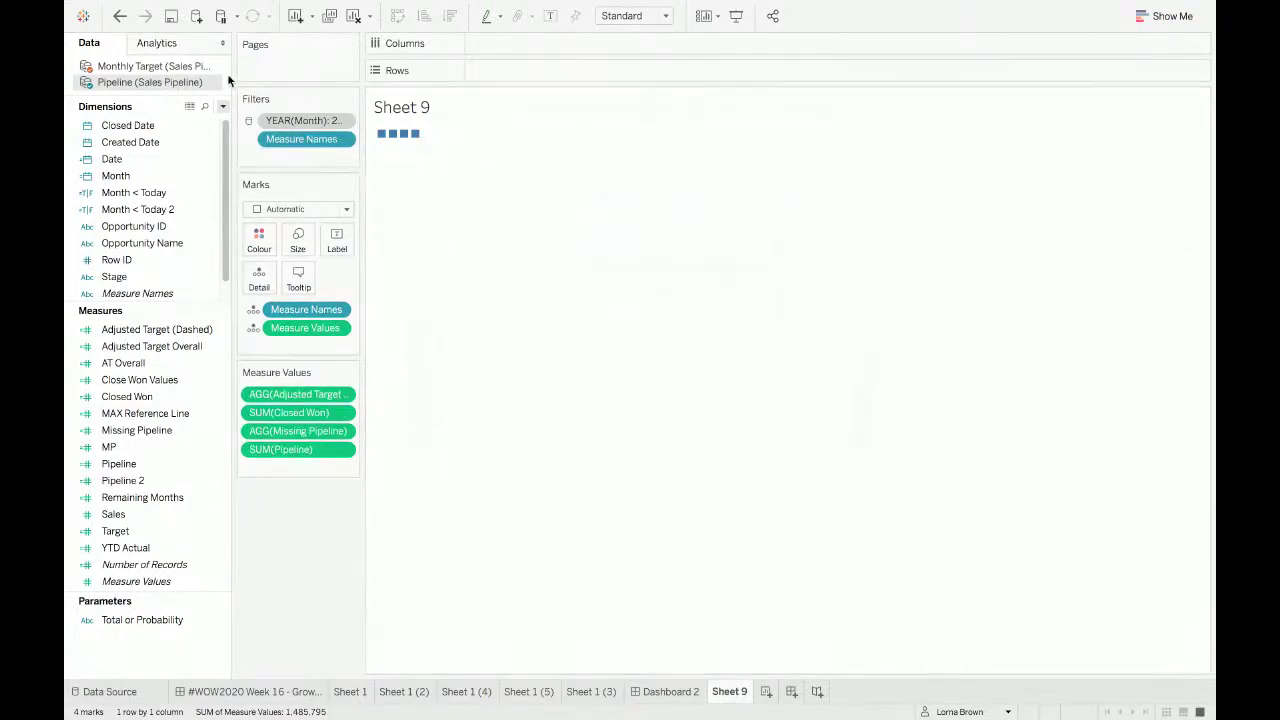
Step: Add Target from the Monthly Target data source to the Measure Values of Sheet 9
left_click(190, 68)
left_click_drag(118, 315, 278, 468)
key("Return")
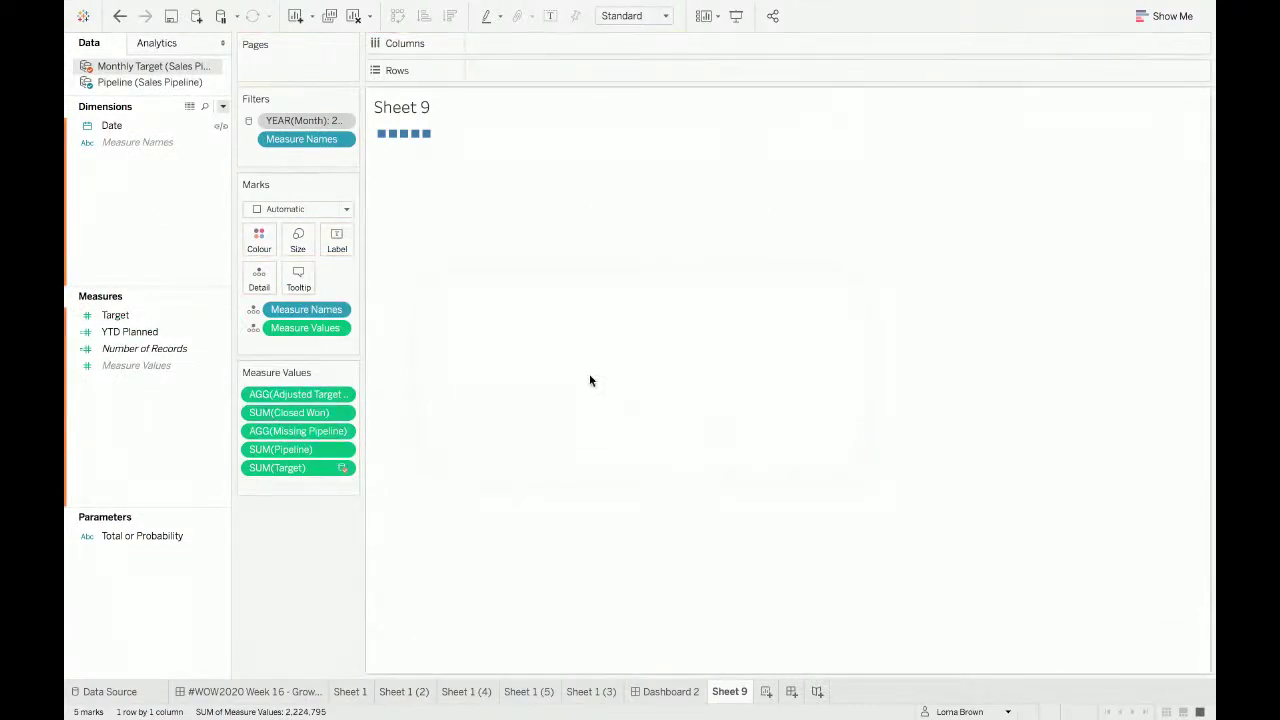
Step: Add an AVG(0) calculation to Columns on Sheet 9 and place Measure Names in front of it
double_click(500, 44)
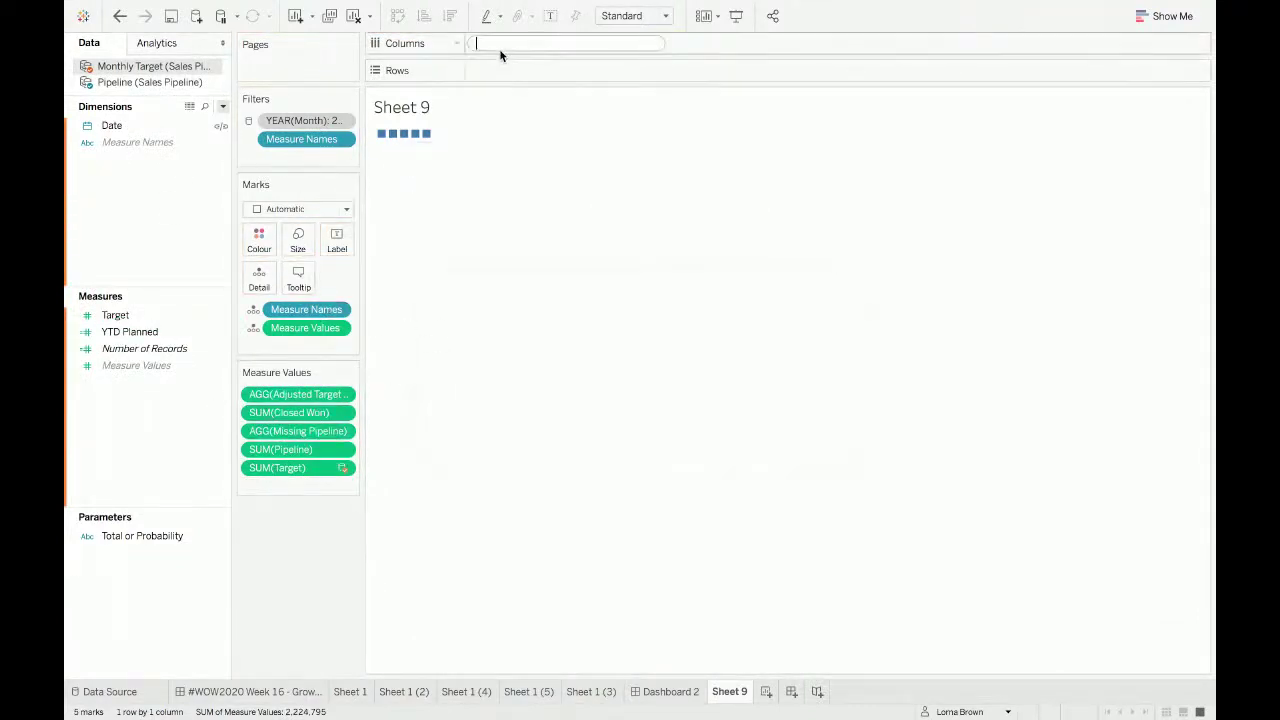
type("avg")
key("Return")
key("Return")
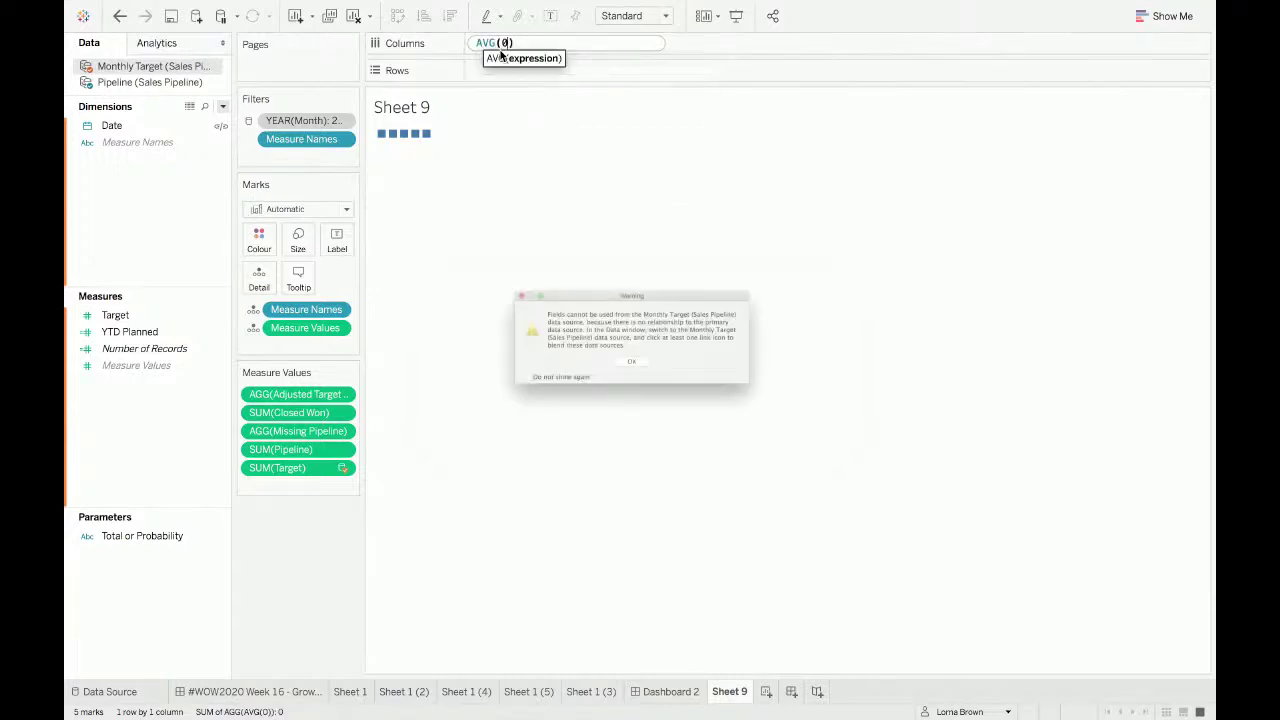
left_click(648, 391)
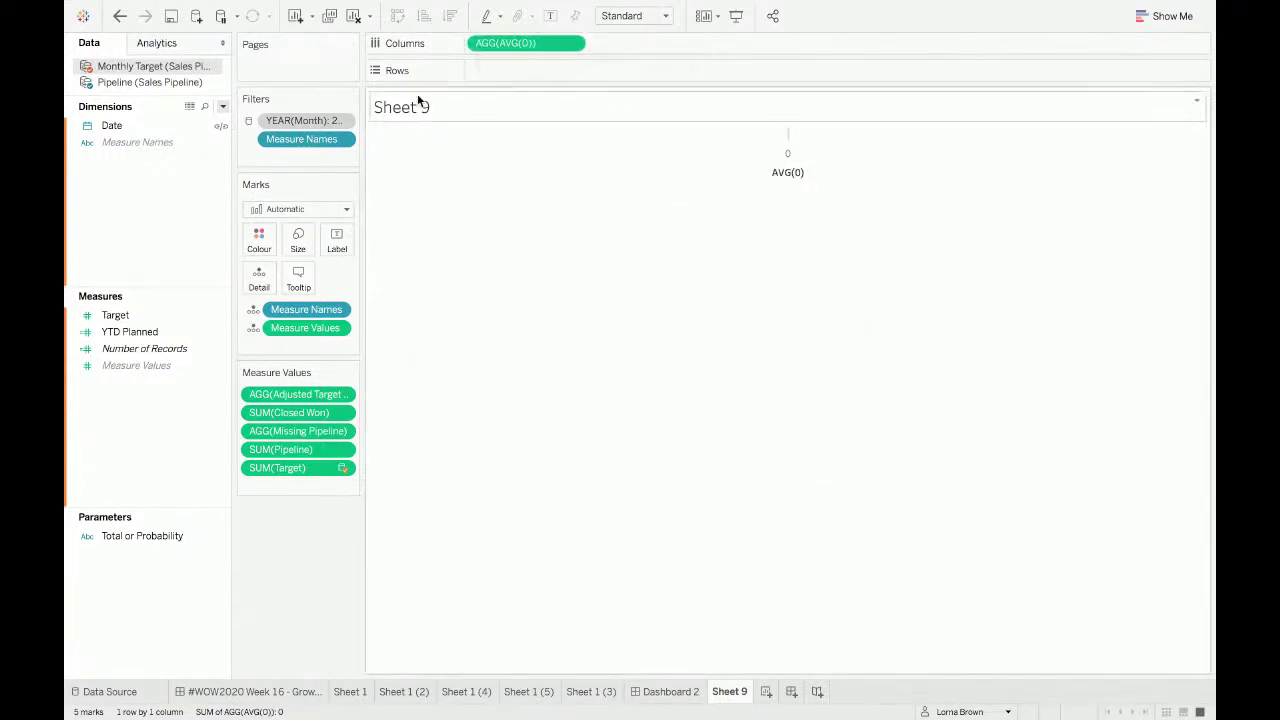
left_click_drag(298, 310, 466, 44)
left_click(657, 397)
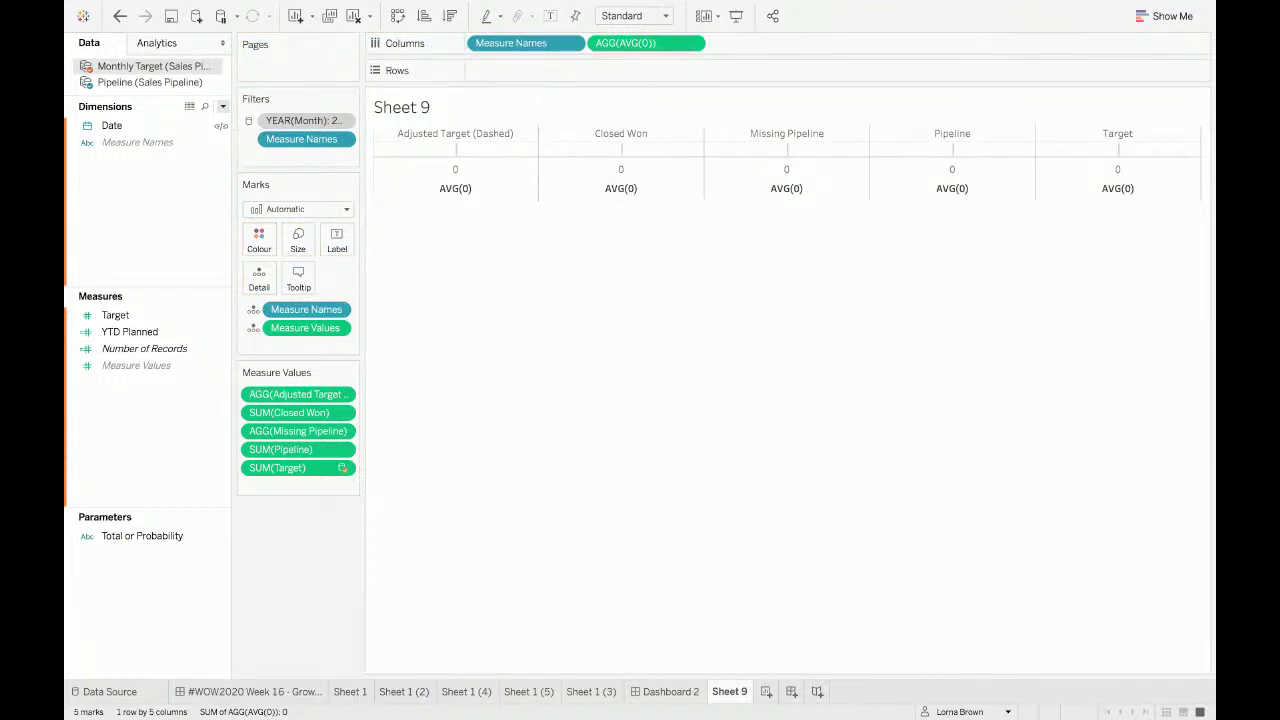
Step: Change the calculation on Columns to AVG(1)
double_click(628, 42)
key("BackSpace")
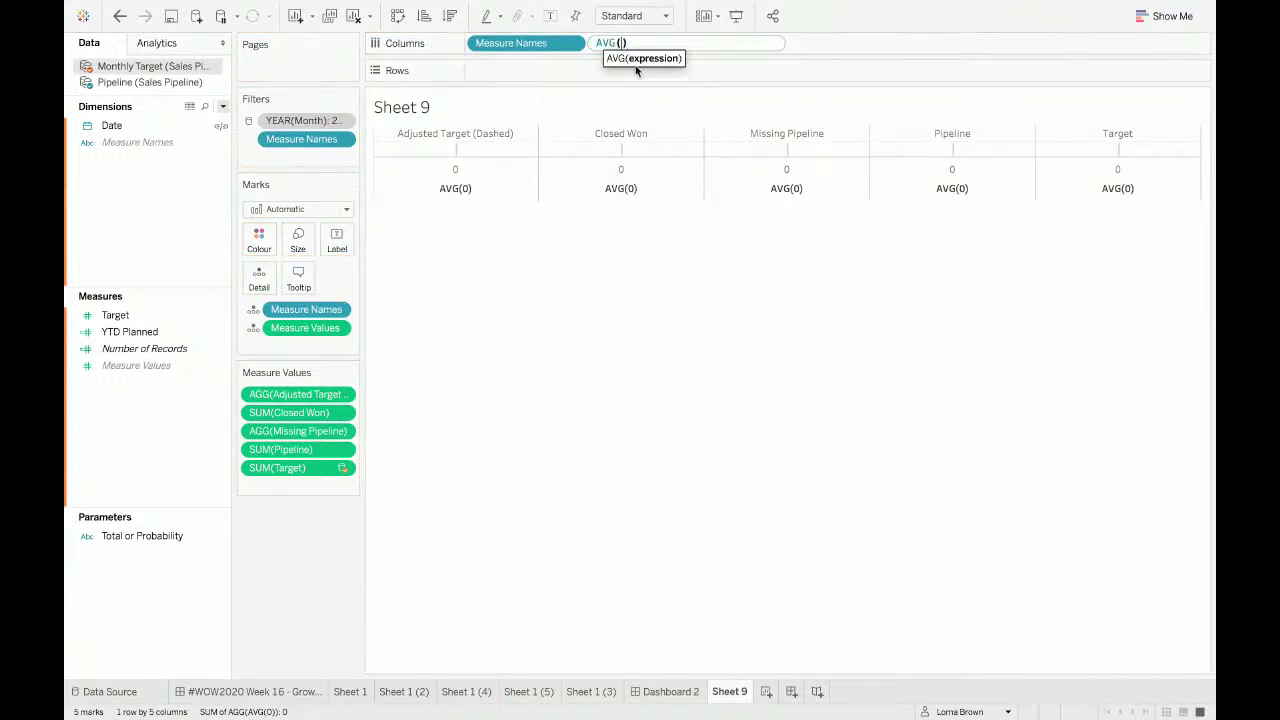
key("Return")
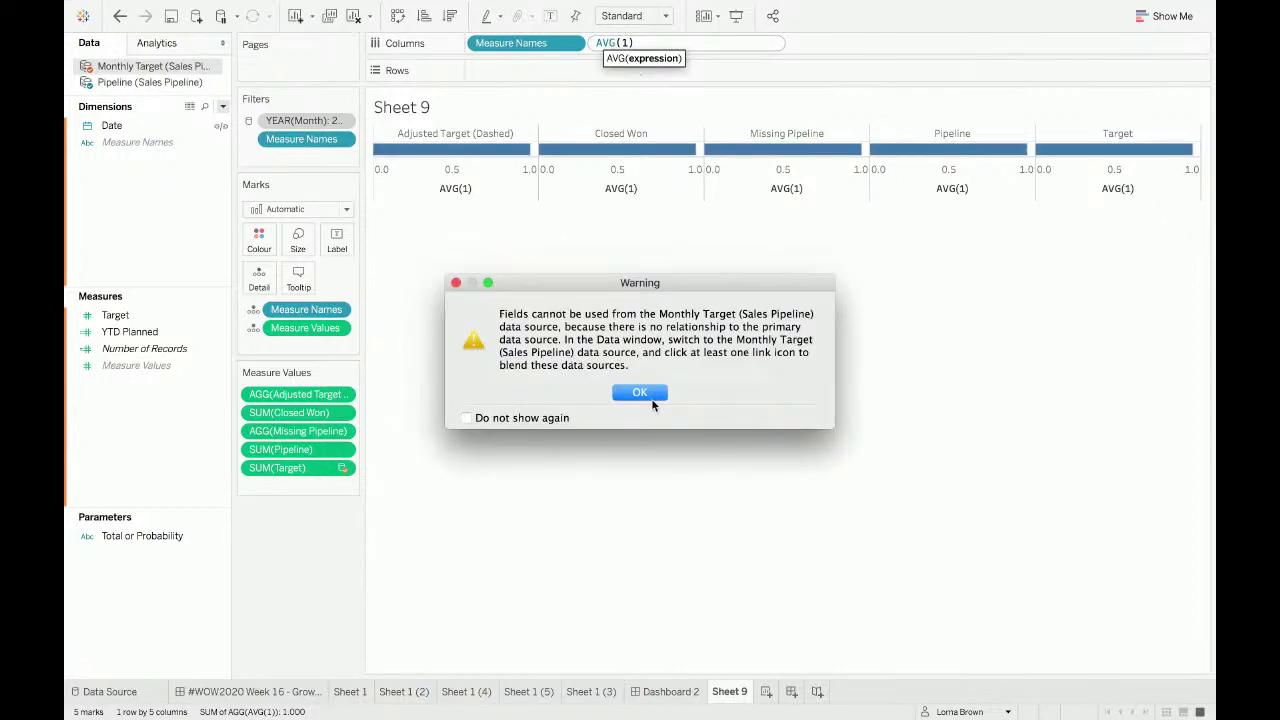
left_click(640, 393)
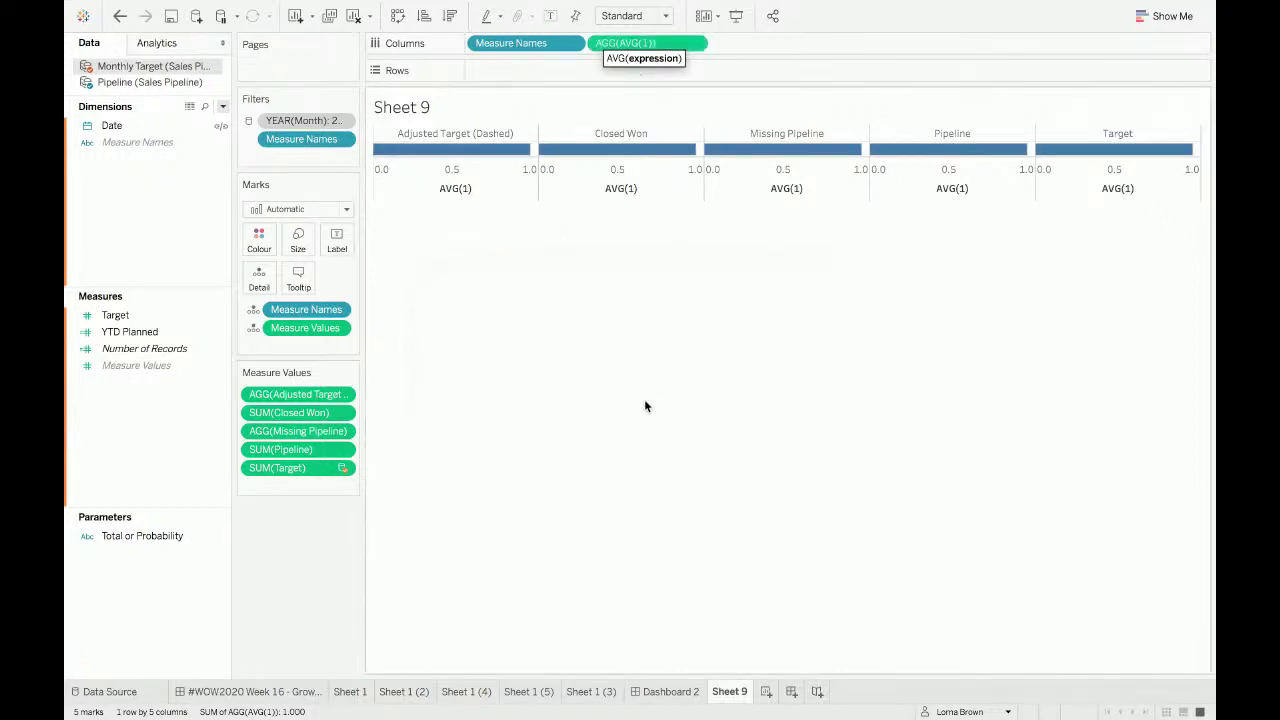
Step: Fix the AVG(1) axis range on Sheet 9 to start at 0 and end at 1
right_click(476, 186)
left_click(517, 195)
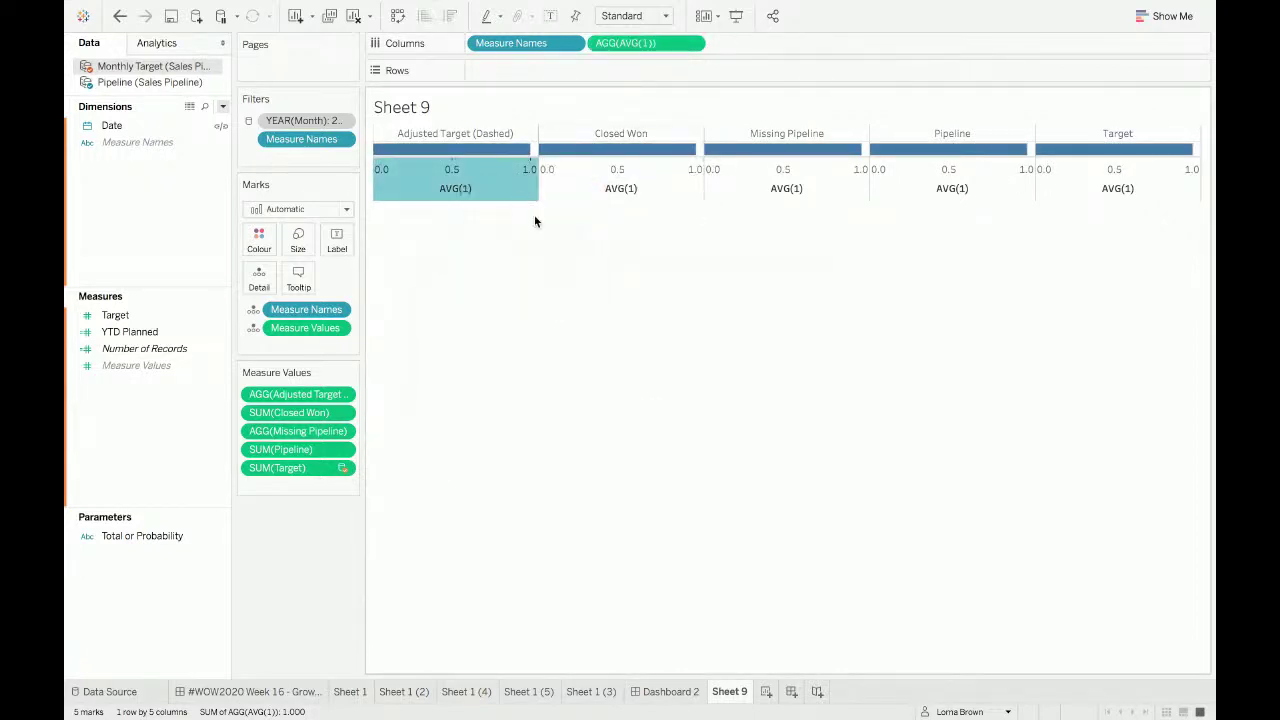
left_click(489, 257)
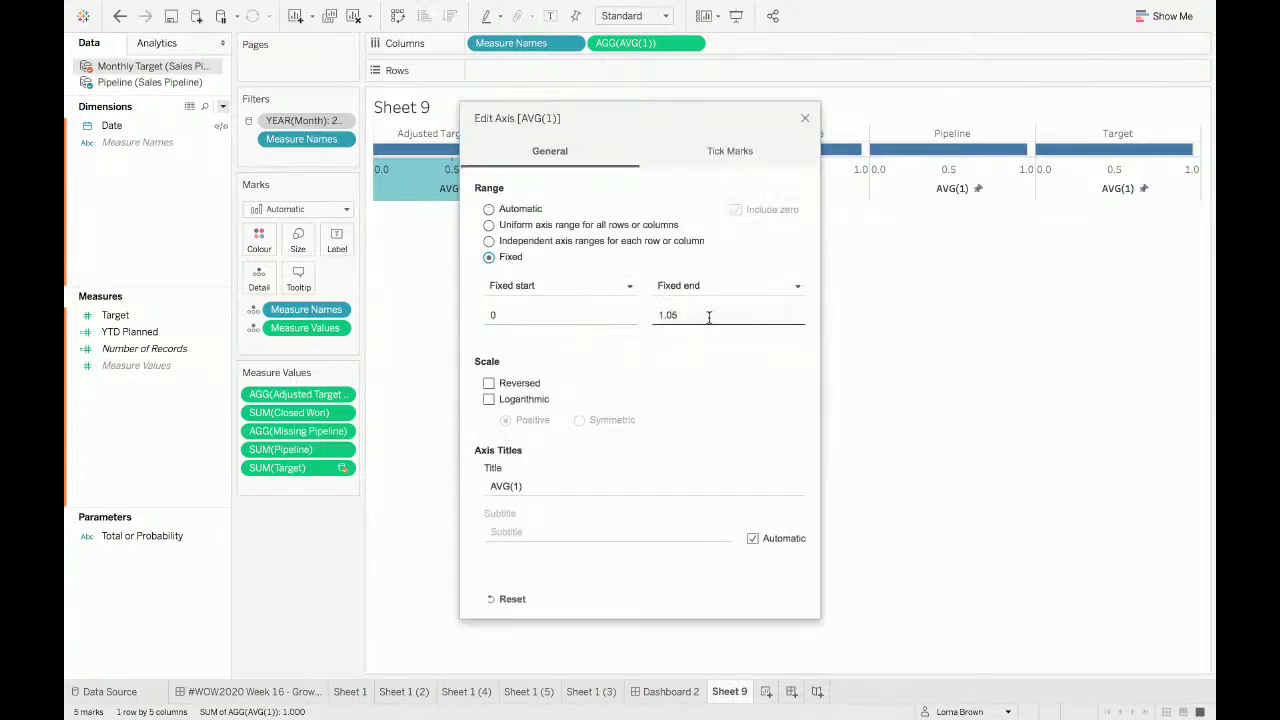
double_click(709, 316)
type("1")
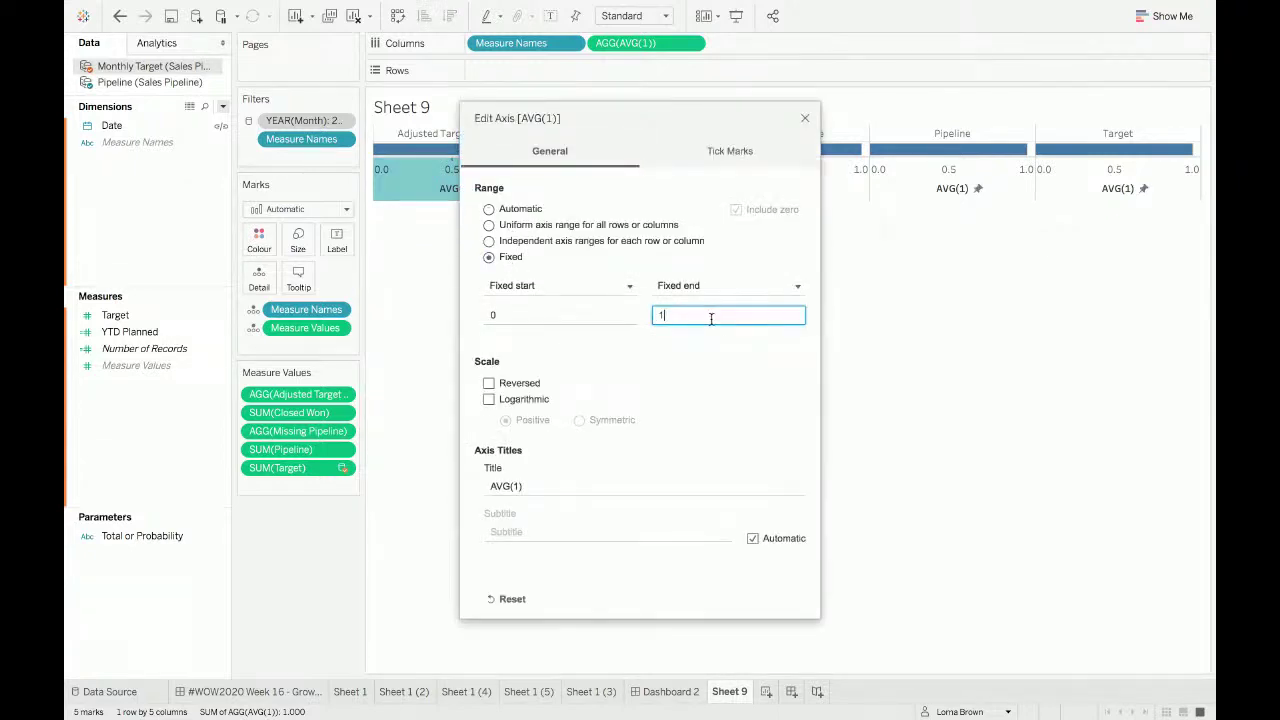
left_click(805, 118)
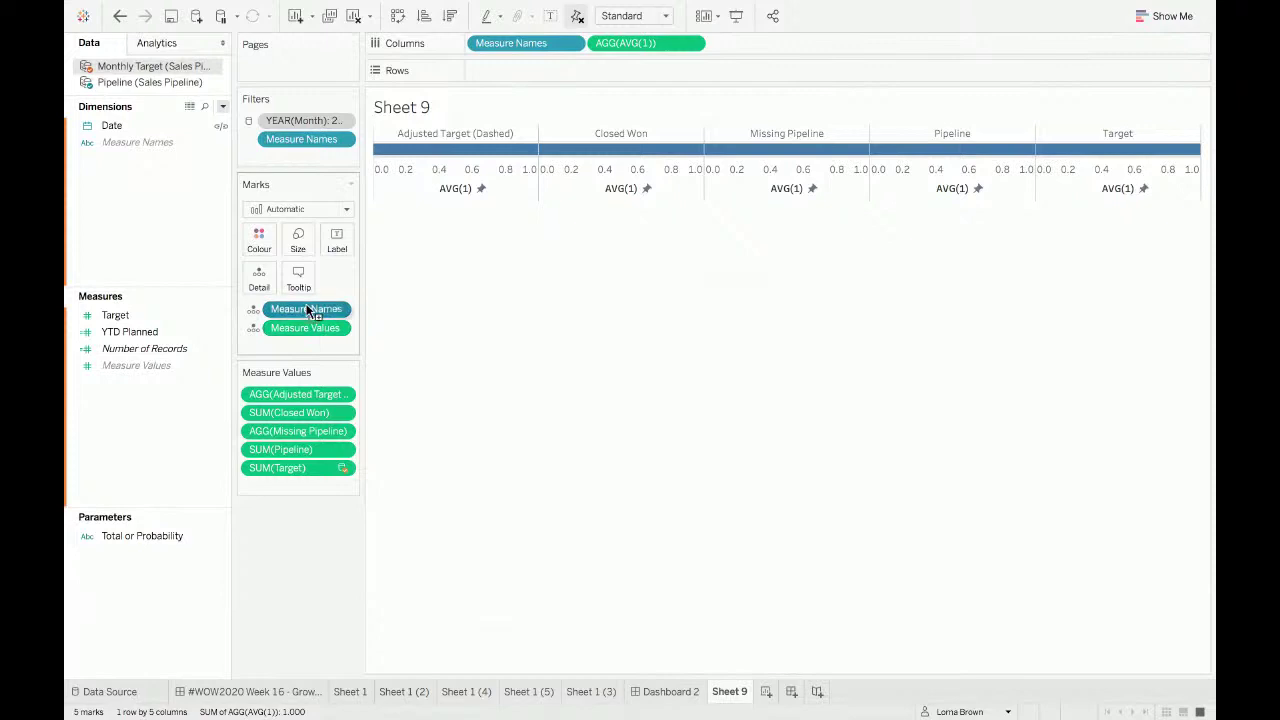
Step: Colour the Sheet 9 bars with a copy of the Measure Names field from the Marks card
left_click_drag(308, 312, 259, 240)
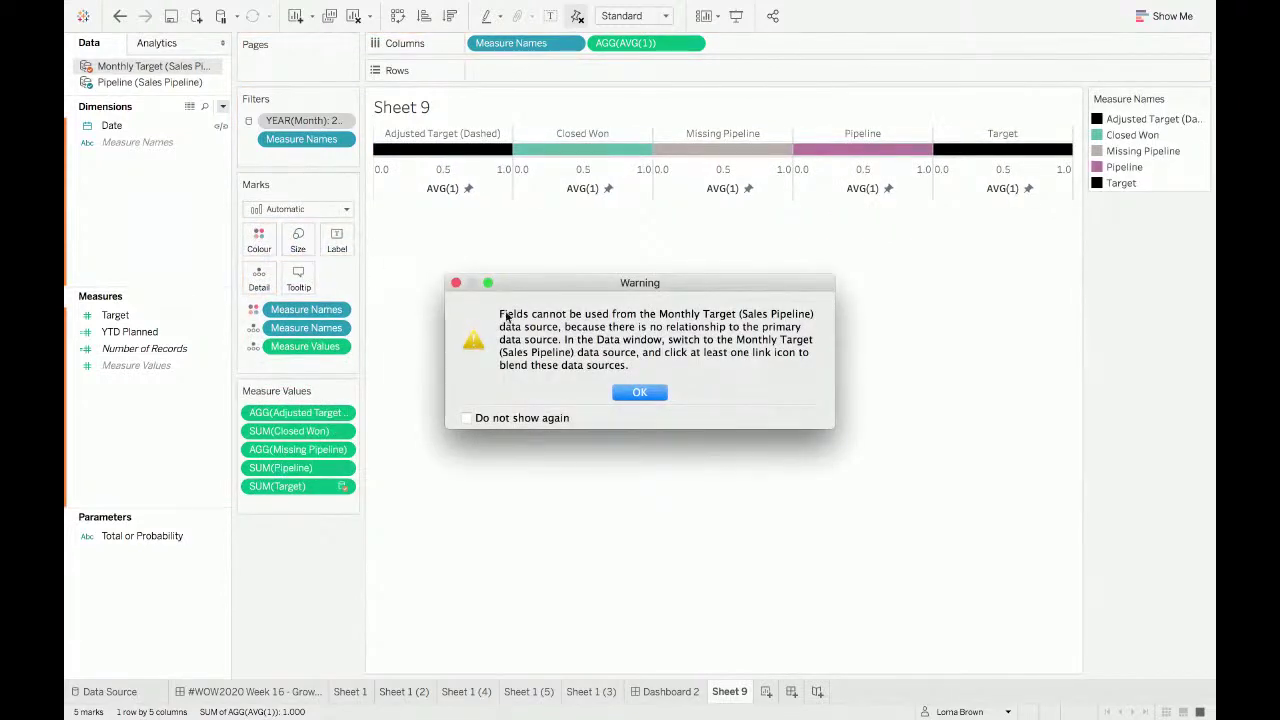
left_click(466, 418)
left_click(639, 392)
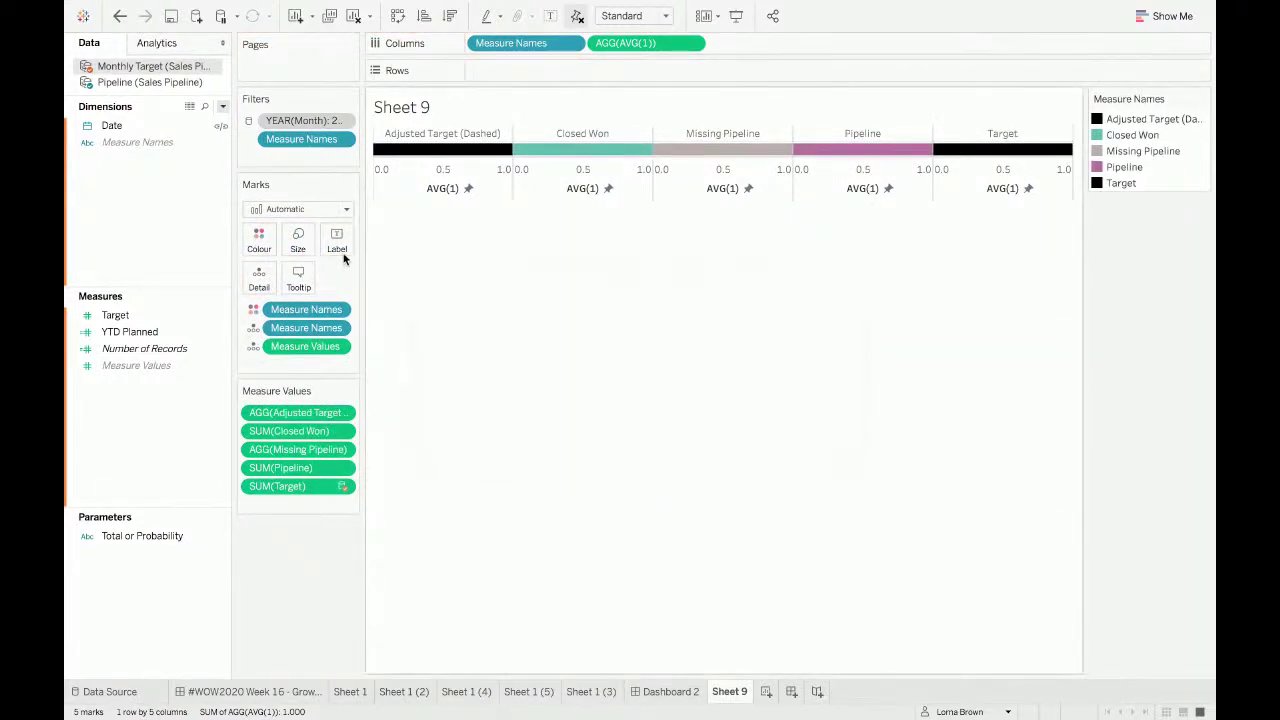
Step: Label the Sheet 9 bars with a copy of Measure Names and centre the labels horizontally
left_click_drag(310, 310, 337, 249)
left_click(337, 240)
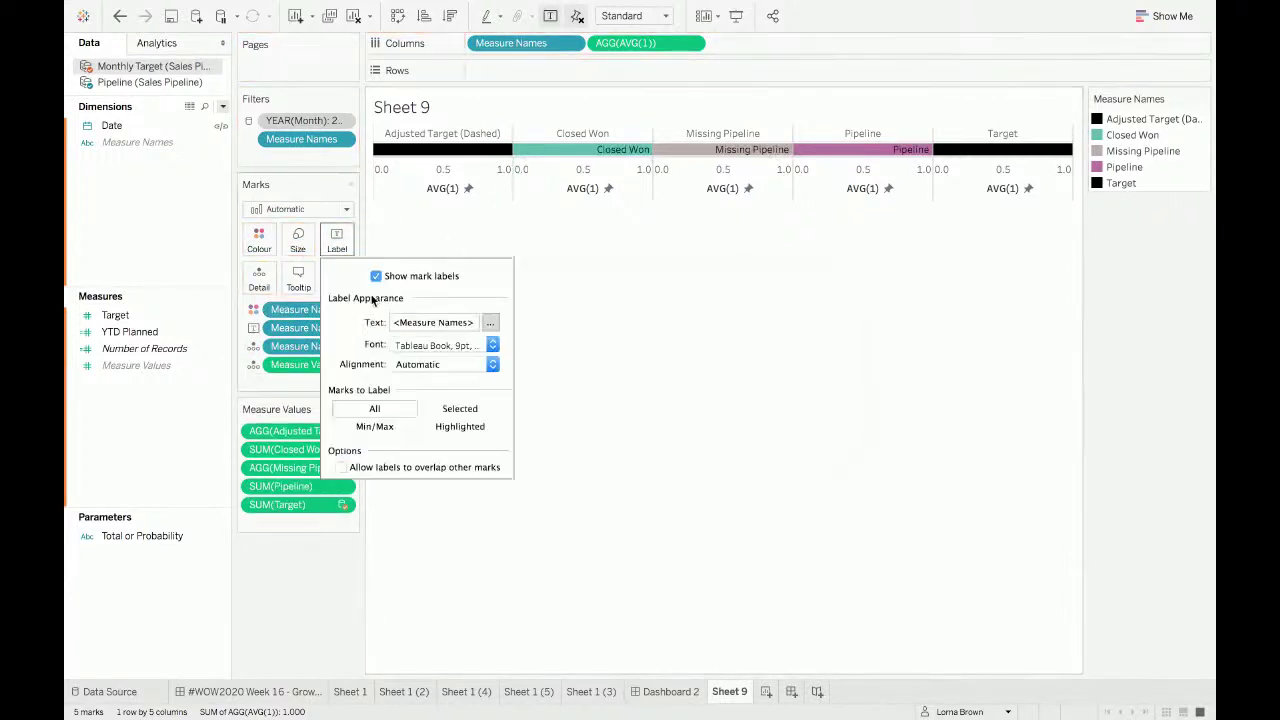
left_click(437, 366)
left_click(435, 442)
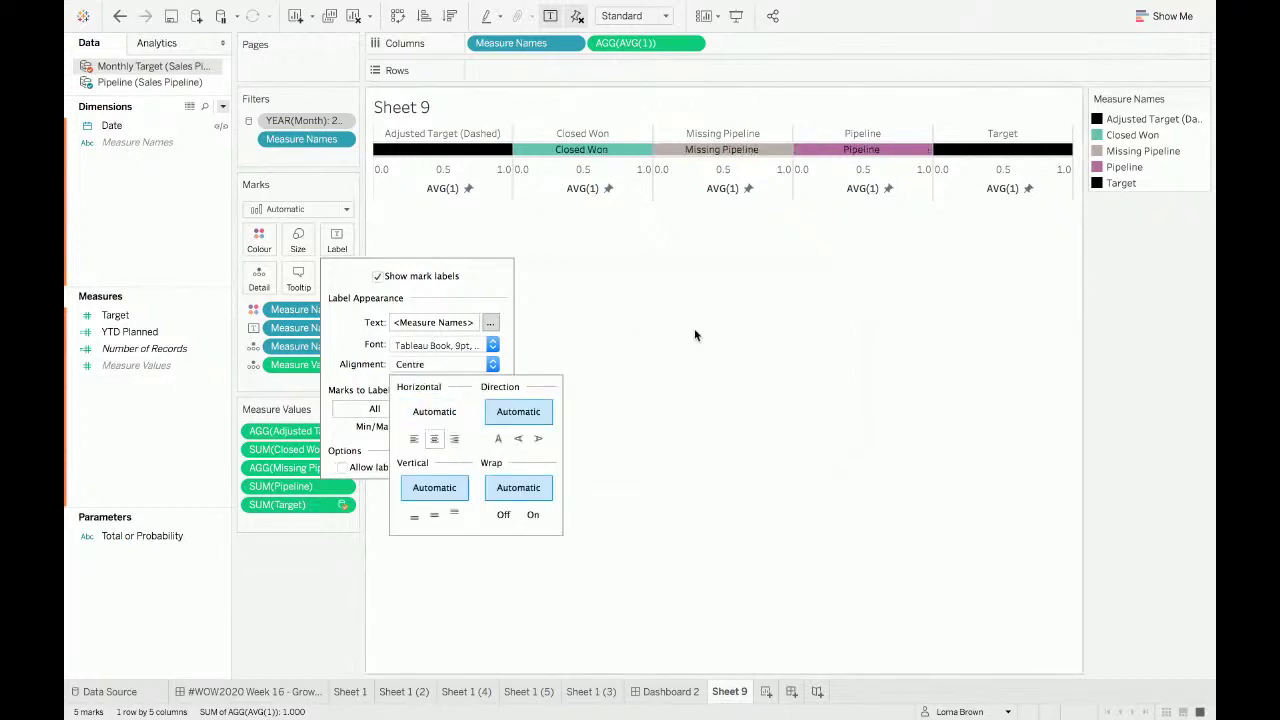
left_click(694, 328)
Step: Hide the AVG(1) axis and the Measure Names headers on Sheet 9, and fit the sheet to Entire View
right_click(566, 196)
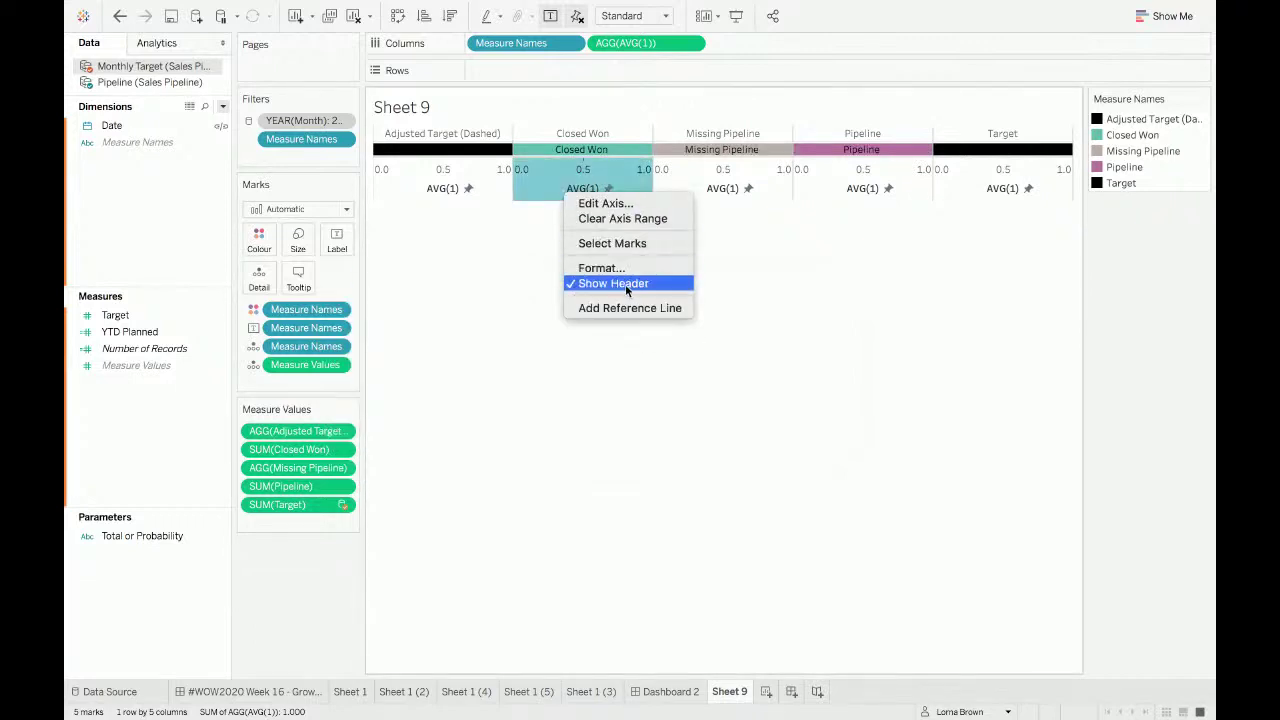
left_click(625, 284)
right_click(541, 132)
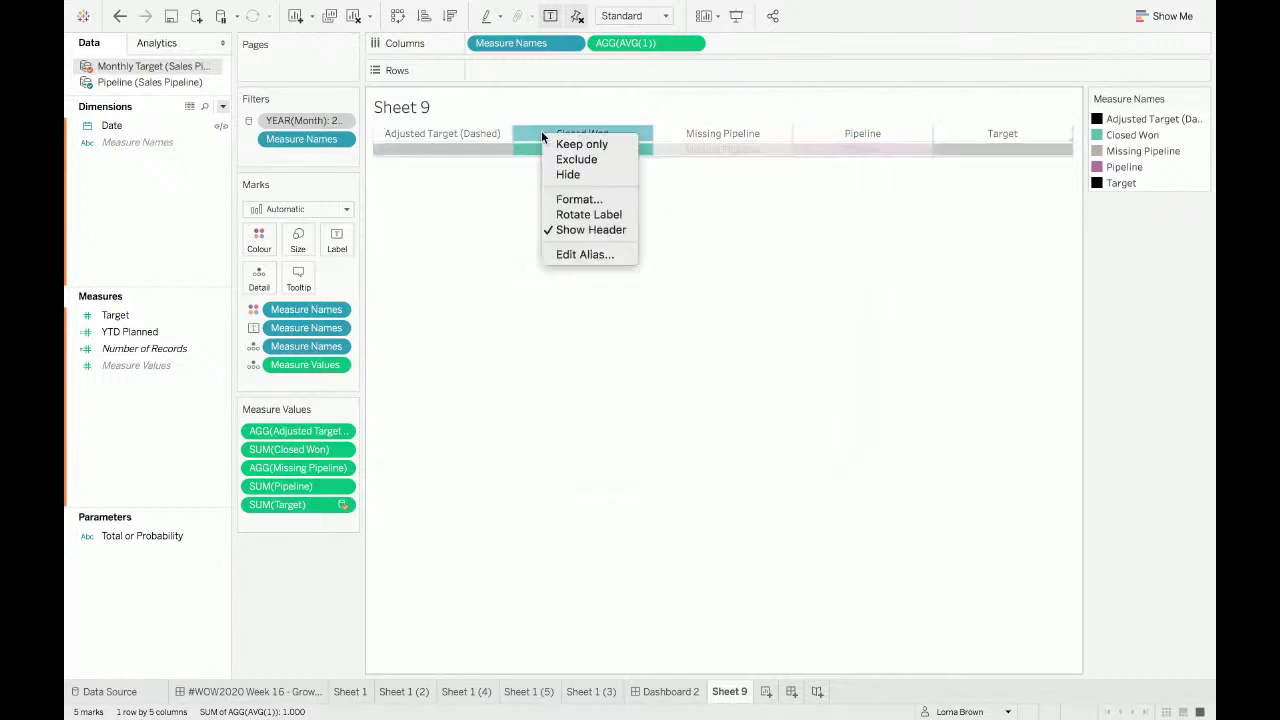
left_click(585, 228)
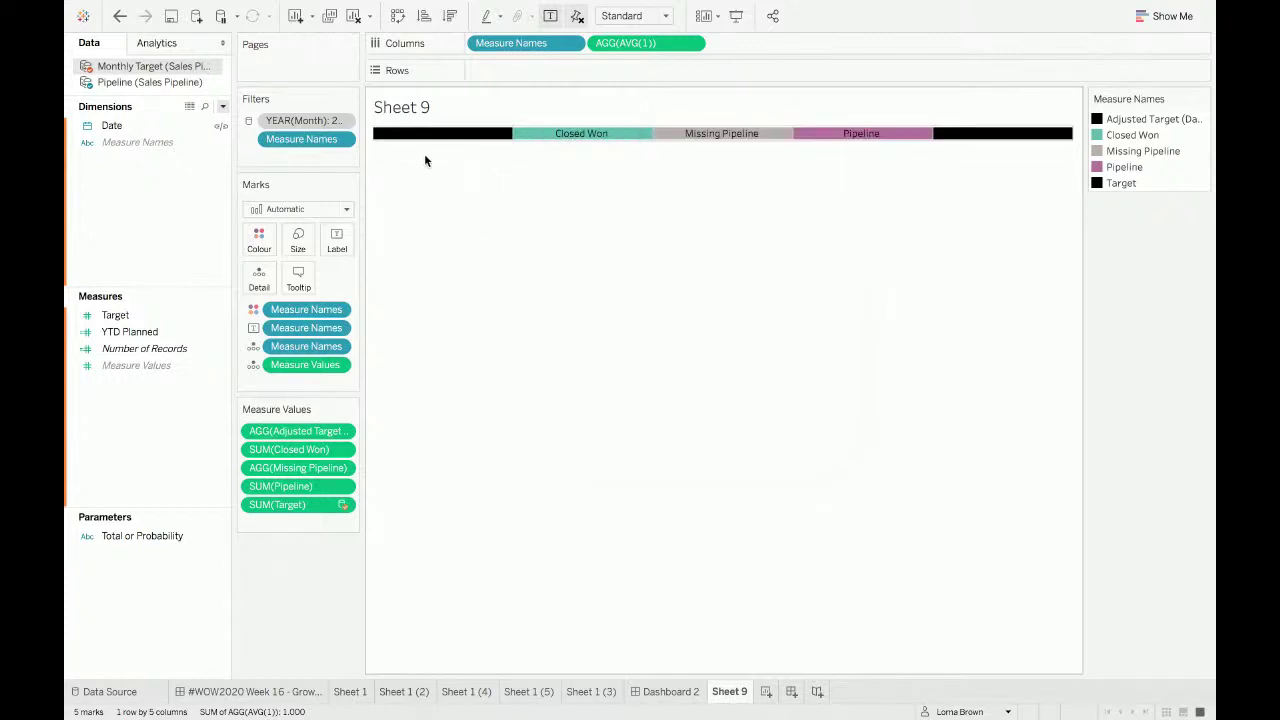
left_click(645, 16)
left_click(652, 69)
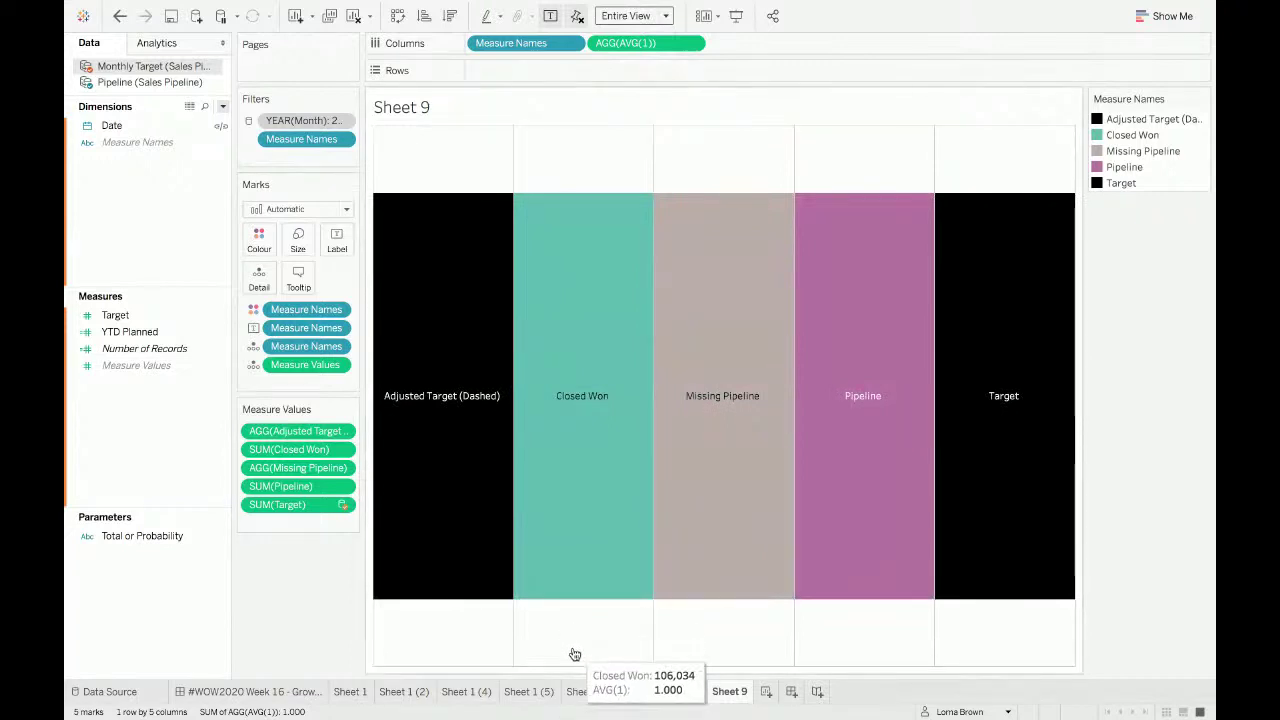
Step: Open the #WOW2020 Week 16 dashboard to examine its colour legend above the charts
left_click(292, 691)
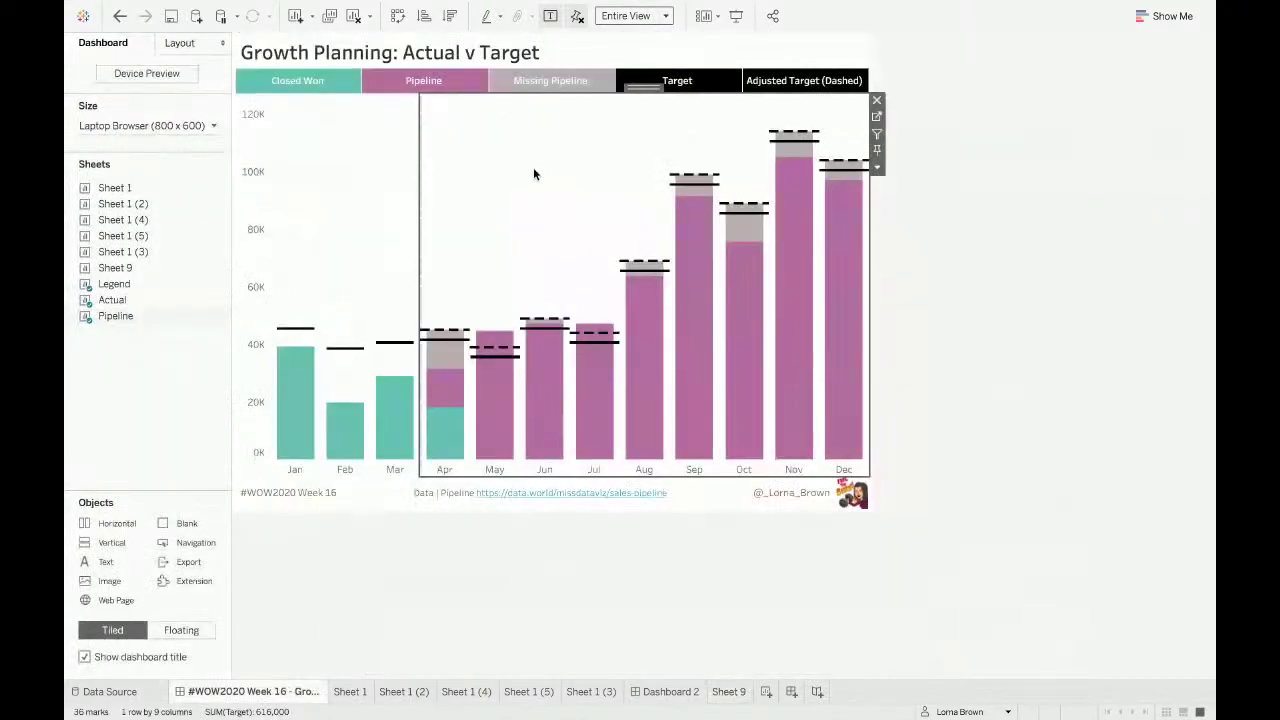
left_click(896, 259)
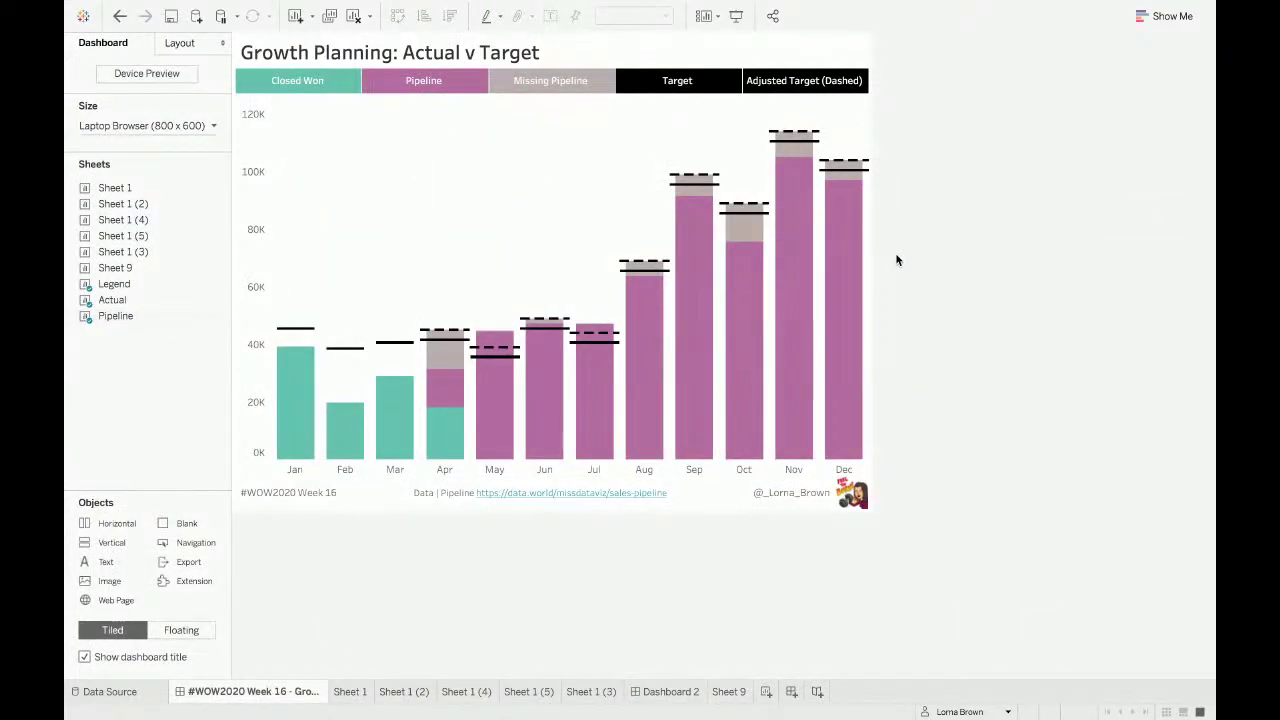